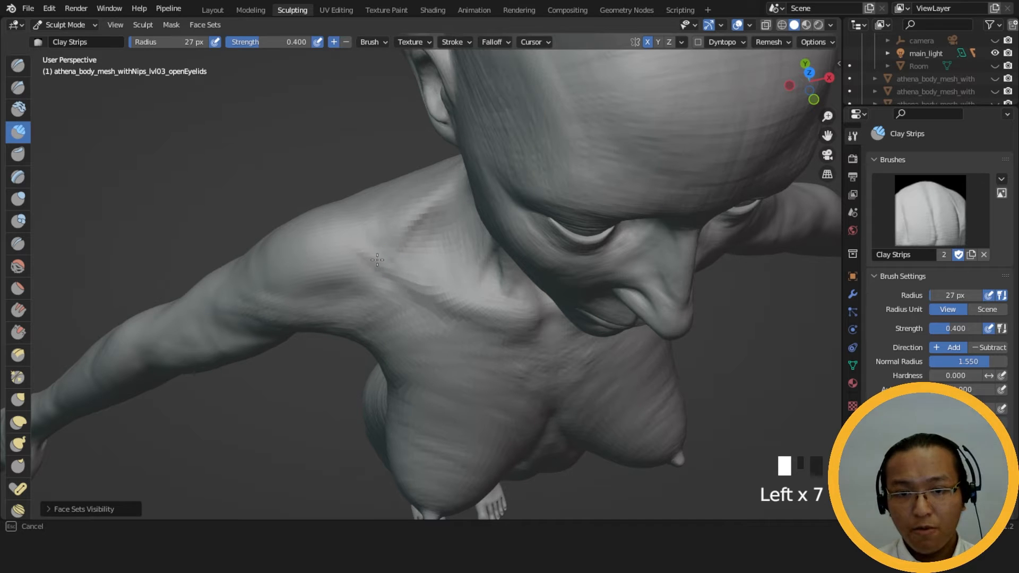
Smooth the area beneath the right collarbone and build up its outer end toward the shoulder with Clay Strips.
{"action": "middle_click_drag", "start_coordinate": [366, 254], "coordinate": [414, 258]}
{"action": "mouse_move", "coordinate": [496, 287]}
{"action": "left_mouse_down", "text": "shift"}
{"action": "mouse_move", "coordinate": [433, 285]}
{"action": "mouse_move", "coordinate": [475, 287]}
{"action": "left_mouse_up", "text": "shift"}
{"action": "left_click_drag", "start_coordinate": [491, 283], "coordinate": [460, 291]}
{"action": "middle_click_drag", "start_coordinate": [461, 291], "coordinate": [436, 319]}
{"action": "left_click_drag", "start_coordinate": [436, 319], "coordinate": [456, 316]}
{"action": "left_click_drag", "start_coordinate": [457, 316], "coordinate": [431, 323]}
{"action": "mouse_move", "coordinate": [431, 324]}
{"action": "left_mouse_down"}
{"action": "mouse_move", "coordinate": [444, 317]}
{"action": "mouse_move", "coordinate": [419, 328]}
{"action": "left_mouse_up"}
{"action": "left_click_drag", "start_coordinate": [424, 326], "coordinate": [451, 316]}
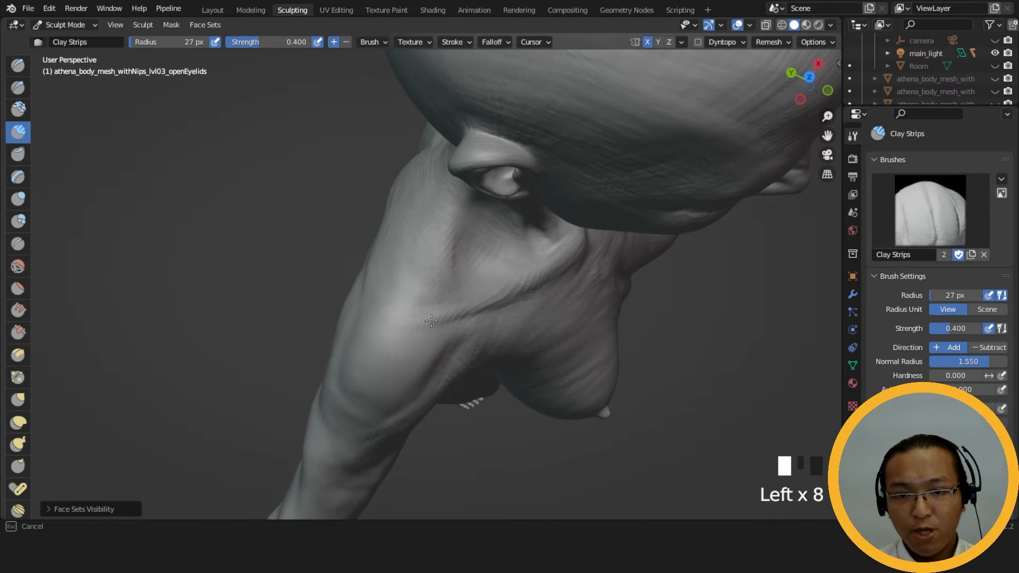
Carve the hollow between the front deltoid and chest below the outer collarbone with subtractive Clay Strips strokes, and smooth it.
{"action": "middle_click_drag", "start_coordinate": [547, 269], "coordinate": [495, 224]}
{"action": "mouse_move", "coordinate": [387, 260]}
{"action": "left_mouse_down", "text": "ctrl"}
{"action": "mouse_move", "coordinate": [403, 261]}
{"action": "mouse_move", "coordinate": [396, 246]}
{"action": "left_mouse_up", "text": "ctrl"}
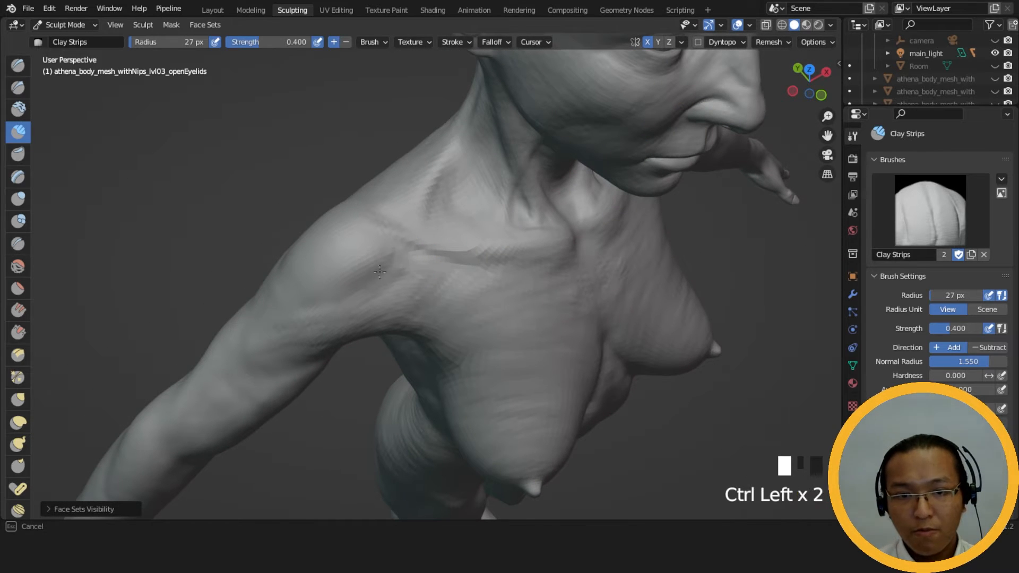
{"action": "left_click_drag", "start_coordinate": [403, 261], "coordinate": [402, 264], "text": "ctrl"}
{"action": "left_click_drag", "start_coordinate": [342, 293], "coordinate": [346, 298], "text": "ctrl"}
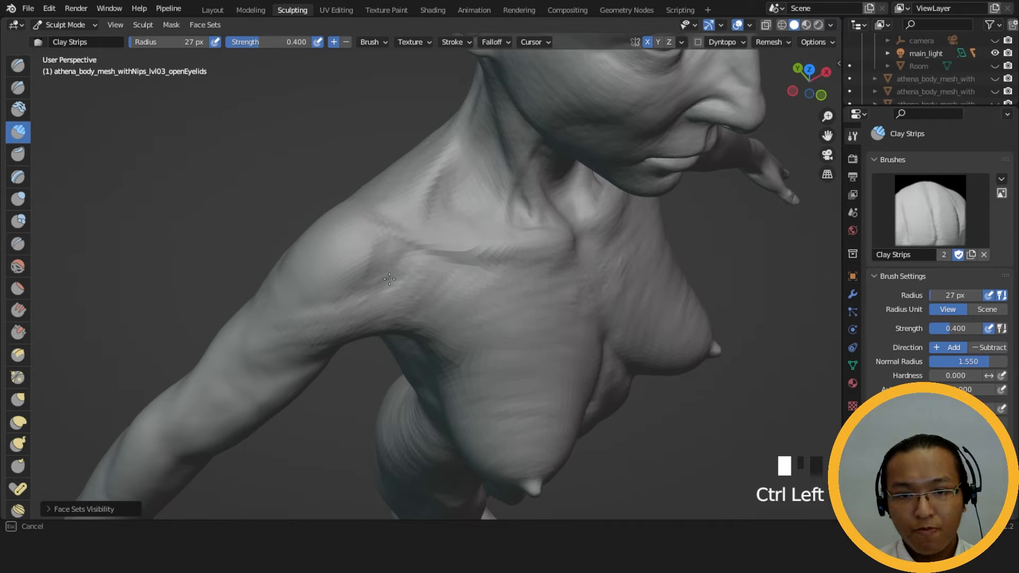
{"action": "left_click_drag", "start_coordinate": [384, 256], "coordinate": [373, 255], "text": "shift"}
Deepen the transition below the collarbone's outer end and along the front edge of the deltoid with subtractive strokes.
{"action": "middle_click_drag", "start_coordinate": [373, 256], "coordinate": [449, 267]}
{"action": "mouse_move", "coordinate": [425, 257]}
{"action": "left_mouse_down", "text": "ctrl"}
{"action": "mouse_move", "coordinate": [432, 251]}
{"action": "mouse_move", "coordinate": [419, 257]}
{"action": "left_mouse_up", "text": "ctrl"}
{"action": "left_click_drag", "start_coordinate": [421, 255], "coordinate": [418, 250], "text": "ctrl"}
{"action": "middle_click_drag", "start_coordinate": [418, 249], "coordinate": [454, 281]}
{"action": "left_click_drag", "start_coordinate": [454, 282], "coordinate": [458, 285], "text": "ctrl"}
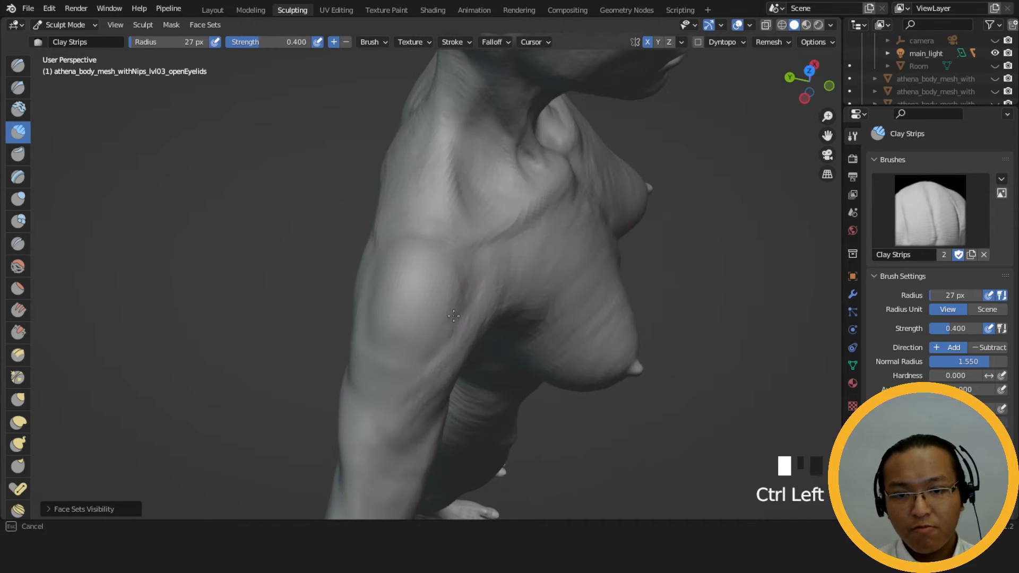
{"action": "left_click_drag", "start_coordinate": [465, 281], "coordinate": [464, 280], "text": "ctrl"}
{"action": "mouse_move", "coordinate": [464, 280]}
{"action": "middle_mouse_down"}
{"action": "mouse_move", "coordinate": [387, 180]}
{"action": "mouse_move", "coordinate": [407, 272]}
{"action": "mouse_move", "coordinate": [432, 303]}
{"action": "middle_mouse_up"}
Smooth the front of the shoulder and carve the groove running down the front deltoid toward the upper arm.
{"action": "mouse_move", "coordinate": [432, 302]}
{"action": "left_mouse_down", "text": "shift"}
{"action": "mouse_move", "coordinate": [398, 288]}
{"action": "mouse_move", "coordinate": [383, 314]}
{"action": "left_mouse_up", "text": "shift"}
{"action": "mouse_move", "coordinate": [383, 314]}
{"action": "left_mouse_down", "text": "ctrl"}
{"action": "mouse_move", "coordinate": [367, 327]}
{"action": "mouse_move", "coordinate": [379, 304]}
{"action": "left_mouse_up", "text": "ctrl"}
{"action": "left_click_drag", "start_coordinate": [379, 303], "coordinate": [383, 299], "text": "ctrl"}
{"action": "left_click_drag", "start_coordinate": [383, 299], "coordinate": [391, 302], "text": "ctrl"}
{"action": "middle_click_drag", "start_coordinate": [428, 279], "coordinate": [407, 303]}
{"action": "mouse_move", "coordinate": [405, 306]}
{"action": "left_mouse_down", "text": "shift"}
{"action": "mouse_move", "coordinate": [397, 282]}
{"action": "mouse_move", "coordinate": [392, 318]}
{"action": "mouse_move", "coordinate": [388, 302]}
{"action": "left_mouse_up", "text": "shift"}
{"action": "left_click_drag", "start_coordinate": [387, 301], "coordinate": [389, 291], "text": "ctrl"}
{"action": "left_click_drag", "start_coordinate": [359, 335], "coordinate": [355, 340], "text": "ctrl"}
{"action": "left_click_drag", "start_coordinate": [374, 313], "coordinate": [356, 337], "text": "ctrl"}
{"action": "left_click_drag", "start_coordinate": [371, 313], "coordinate": [353, 337], "text": "ctrl"}
{"action": "mouse_move", "coordinate": [369, 315]}
{"action": "left_mouse_down", "text": "ctrl"}
{"action": "mouse_move", "coordinate": [351, 339]}
{"action": "mouse_move", "coordinate": [318, 317]}
{"action": "mouse_move", "coordinate": [341, 326]}
{"action": "left_mouse_up", "text": "ctrl"}
Add volume to the front and outer side of the deltoid with Clay Strips strokes down toward the upper arm.
{"action": "middle_click_drag", "start_coordinate": [341, 326], "coordinate": [461, 302]}
{"action": "left_click_drag", "start_coordinate": [411, 310], "coordinate": [428, 301]}
{"action": "middle_click_drag", "start_coordinate": [428, 301], "coordinate": [483, 350]}
{"action": "left_click_drag", "start_coordinate": [484, 349], "coordinate": [468, 385]}
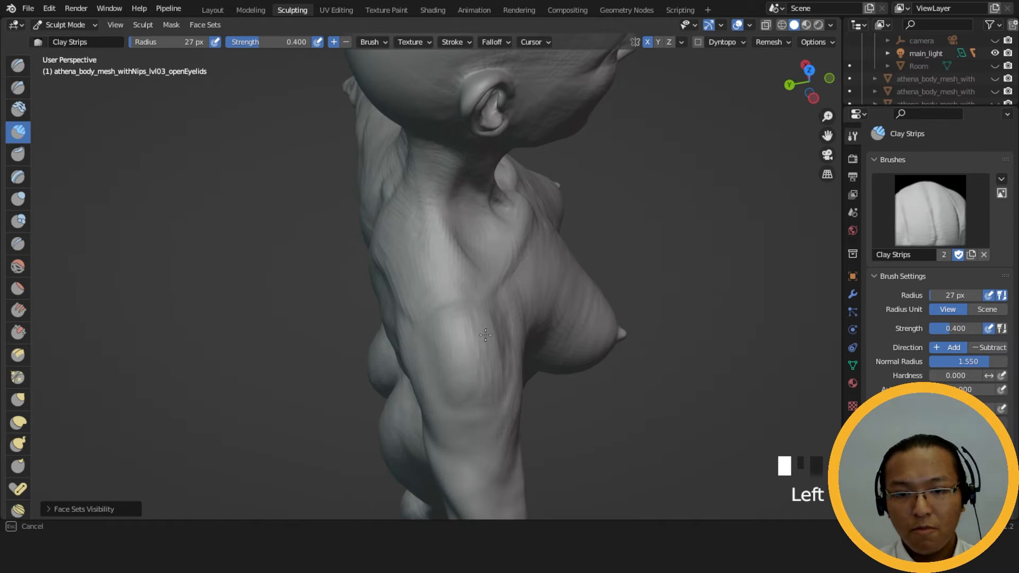
{"action": "left_click_drag", "start_coordinate": [493, 401], "coordinate": [447, 427]}
{"action": "mouse_move", "coordinate": [448, 428]}
{"action": "middle_mouse_down"}
{"action": "mouse_move", "coordinate": [332, 333]}
{"action": "mouse_move", "coordinate": [255, 291]}
{"action": "mouse_move", "coordinate": [389, 314]}
{"action": "mouse_move", "coordinate": [446, 345]}
{"action": "middle_mouse_up"}
Smooth the front of the shoulder and cut a diagonal groove between the deltoid and the chest muscle.
{"action": "left_click_drag", "start_coordinate": [419, 318], "coordinate": [399, 308], "text": "shift"}
{"action": "middle_click_drag", "start_coordinate": [399, 308], "coordinate": [444, 335]}
{"action": "left_click_drag", "start_coordinate": [422, 324], "coordinate": [390, 353], "text": "ctrl"}
{"action": "left_click_drag", "start_coordinate": [417, 325], "coordinate": [389, 355], "text": "ctrl"}
{"action": "left_click_drag", "start_coordinate": [417, 325], "coordinate": [389, 352], "text": "ctrl"}
{"action": "left_click_drag", "start_coordinate": [415, 324], "coordinate": [386, 355], "text": "ctrl"}
{"action": "left_click_drag", "start_coordinate": [415, 325], "coordinate": [388, 350], "text": "ctrl"}
Extend the groove across the front deltoid with repeated subtractive strokes from a new angle.
{"action": "middle_click_drag", "start_coordinate": [390, 348], "coordinate": [352, 352]}
{"action": "left_click_drag", "start_coordinate": [405, 322], "coordinate": [374, 335], "text": "ctrl"}
{"action": "left_click_drag", "start_coordinate": [411, 321], "coordinate": [374, 335], "text": "ctrl"}
{"action": "left_click_drag", "start_coordinate": [417, 320], "coordinate": [377, 322], "text": "ctrl"}
{"action": "left_click_drag", "start_coordinate": [383, 324], "coordinate": [374, 322], "text": "ctrl"}
{"action": "left_click_drag", "start_coordinate": [381, 324], "coordinate": [372, 320], "text": "ctrl"}
{"action": "mouse_move", "coordinate": [378, 322]}
{"action": "left_mouse_down", "text": "ctrl"}
{"action": "mouse_move", "coordinate": [369, 320]}
{"action": "mouse_move", "coordinate": [379, 349]}
{"action": "left_mouse_up", "text": "ctrl"}
Smooth the carved deltoid groove and add light Clay Strips volume around it below the collarbone.
{"action": "mouse_move", "coordinate": [379, 350]}
{"action": "middle_mouse_down"}
{"action": "mouse_move", "coordinate": [387, 313]}
{"action": "mouse_move", "coordinate": [406, 305]}
{"action": "middle_mouse_up"}
{"action": "left_click_drag", "start_coordinate": [406, 319], "coordinate": [369, 330], "text": "shift"}
{"action": "middle_click_drag", "start_coordinate": [392, 326], "coordinate": [398, 337]}
{"action": "left_click_drag", "start_coordinate": [414, 331], "coordinate": [447, 315]}
{"action": "middle_click_drag", "start_coordinate": [444, 317], "coordinate": [409, 346]}
{"action": "left_click_drag", "start_coordinate": [410, 344], "coordinate": [404, 345]}
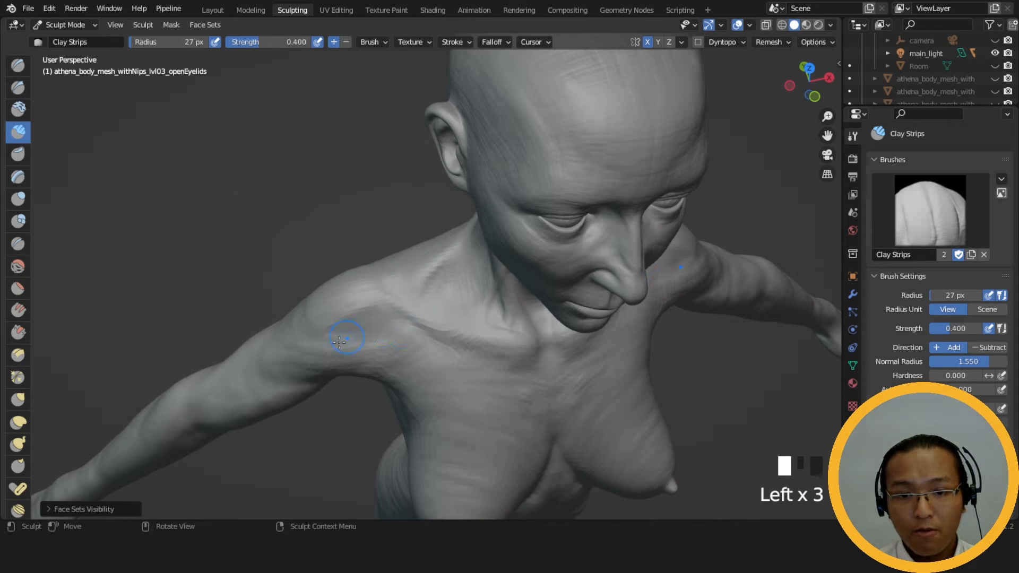
{"action": "middle_click_drag", "start_coordinate": [338, 351], "coordinate": [448, 318]}
{"action": "left_click", "coordinate": [447, 318]}
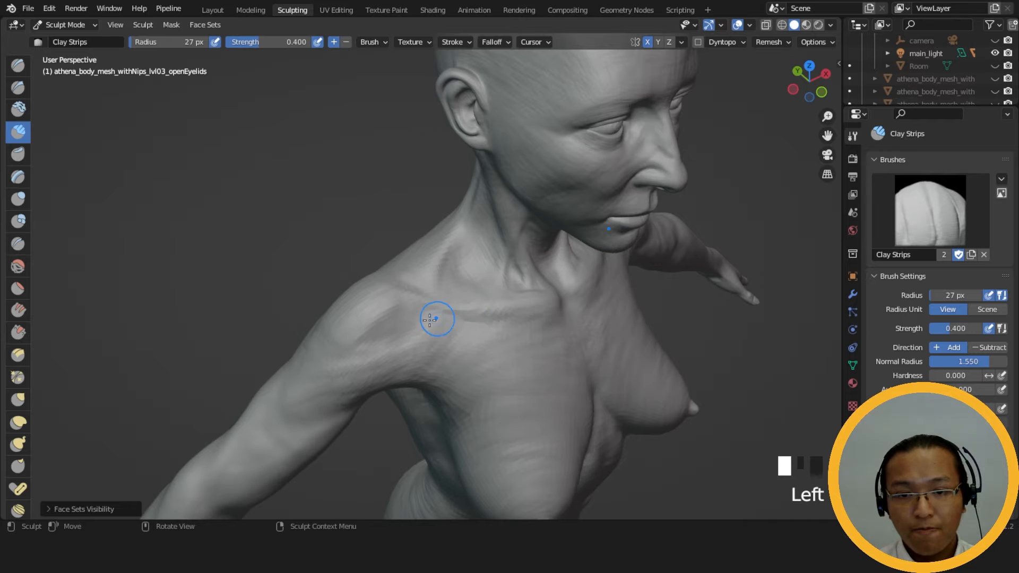
Adjust the front shoulder form with the Grab brush, set its radius to 102 px, and smooth the adjoining chest surface.
{"action": "mouse_move", "coordinate": [347, 359]}
{"action": "middle_mouse_down"}
{"action": "mouse_move", "coordinate": [371, 368]}
{"action": "mouse_move", "coordinate": [367, 357]}
{"action": "mouse_move", "coordinate": [591, 257]}
{"action": "middle_mouse_up"}
{"action": "key", "text": "g"}
{"action": "key", "text": "f"}
{"action": "left_click", "coordinate": [426, 351]}
{"action": "key", "text": "f"}
{"action": "left_click", "coordinate": [451, 314]}
{"action": "mouse_move", "coordinate": [451, 313]}
{"action": "middle_mouse_down"}
{"action": "mouse_move", "coordinate": [428, 322]}
{"action": "mouse_move", "coordinate": [428, 297]}
{"action": "middle_mouse_up"}
{"action": "middle_click_drag", "start_coordinate": [428, 297], "coordinate": [451, 330]}
{"action": "key", "text": "f"}
{"action": "left_click", "coordinate": [494, 329]}
{"action": "left_click_drag", "start_coordinate": [419, 329], "coordinate": [423, 334]}
{"action": "key", "text": "f"}
{"action": "left_click", "coordinate": [481, 329]}
{"action": "mouse_move", "coordinate": [419, 327]}
{"action": "middle_mouse_down"}
{"action": "mouse_move", "coordinate": [440, 284]}
{"action": "mouse_move", "coordinate": [478, 264]}
{"action": "middle_mouse_up"}
{"action": "left_click_drag", "start_coordinate": [477, 265], "coordinate": [504, 247], "text": "shift"}
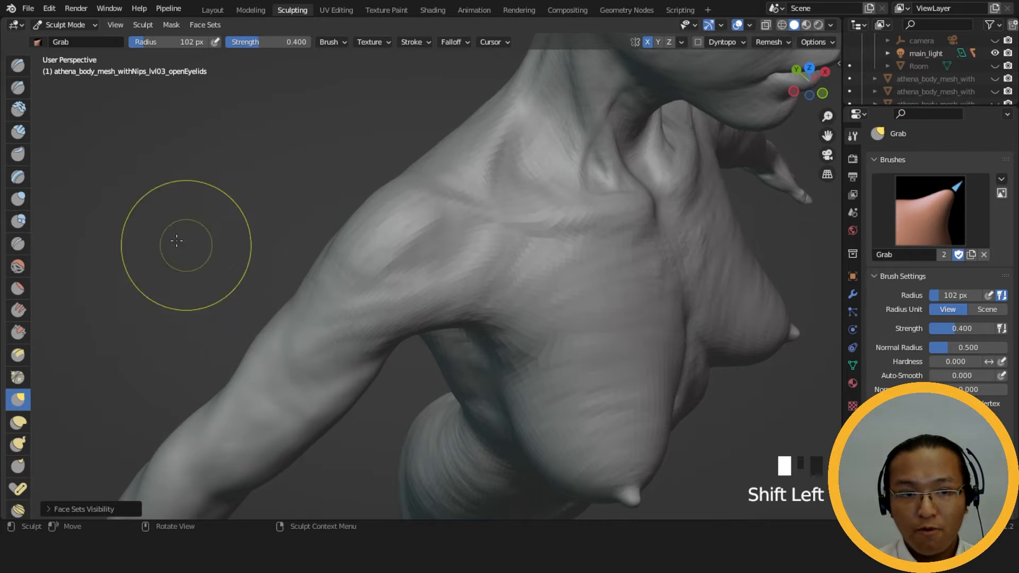
Build up the upper chest muscle from the collarbone toward the armpit using Clay Strips with a 40 px radius.
{"action": "left_click", "coordinate": [17, 131]}
{"action": "key", "text": "f"}
{"action": "left_click", "coordinate": [471, 255]}
{"action": "key", "text": "f"}
{"action": "left_click", "coordinate": [460, 254]}
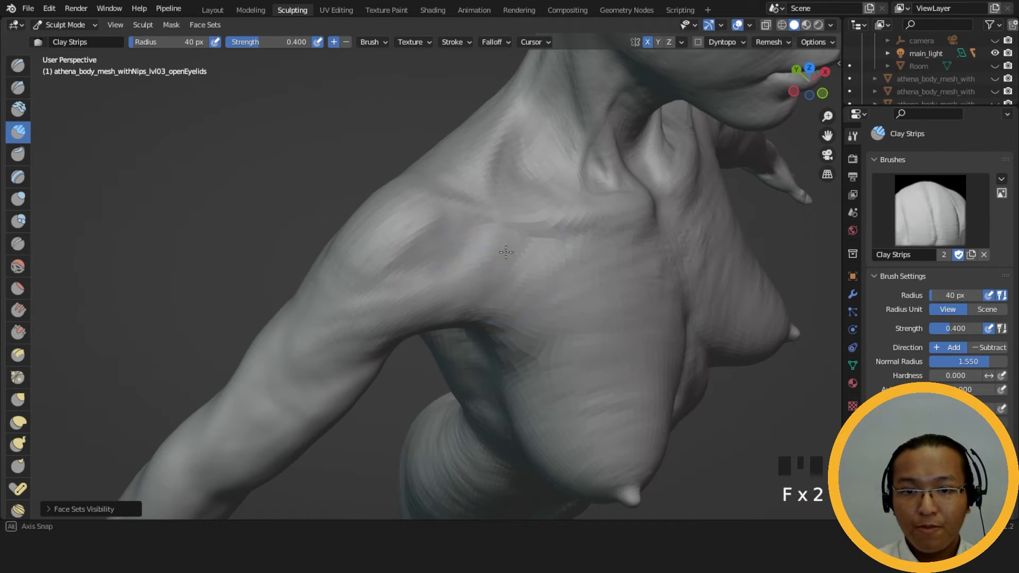
{"action": "middle_click_drag", "start_coordinate": [460, 254], "coordinate": [500, 222]}
{"action": "left_click_drag", "start_coordinate": [496, 225], "coordinate": [459, 282]}
{"action": "left_click_drag", "start_coordinate": [491, 234], "coordinate": [452, 288]}
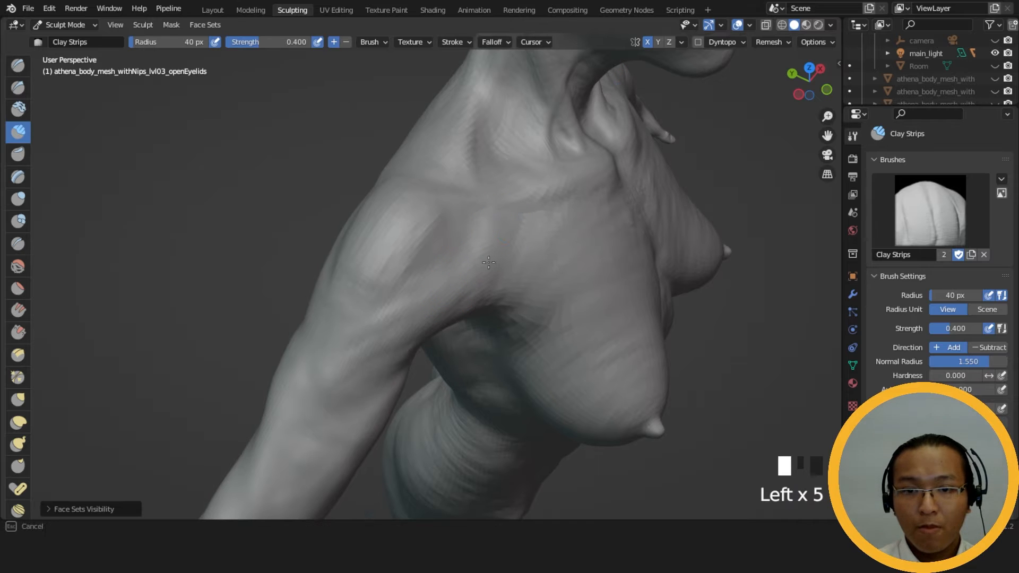
Layer Clay Strips strokes along the chest muscle where it runs from below the collarbone into the upper arm.
{"action": "middle_click_drag", "start_coordinate": [424, 269], "coordinate": [361, 262]}
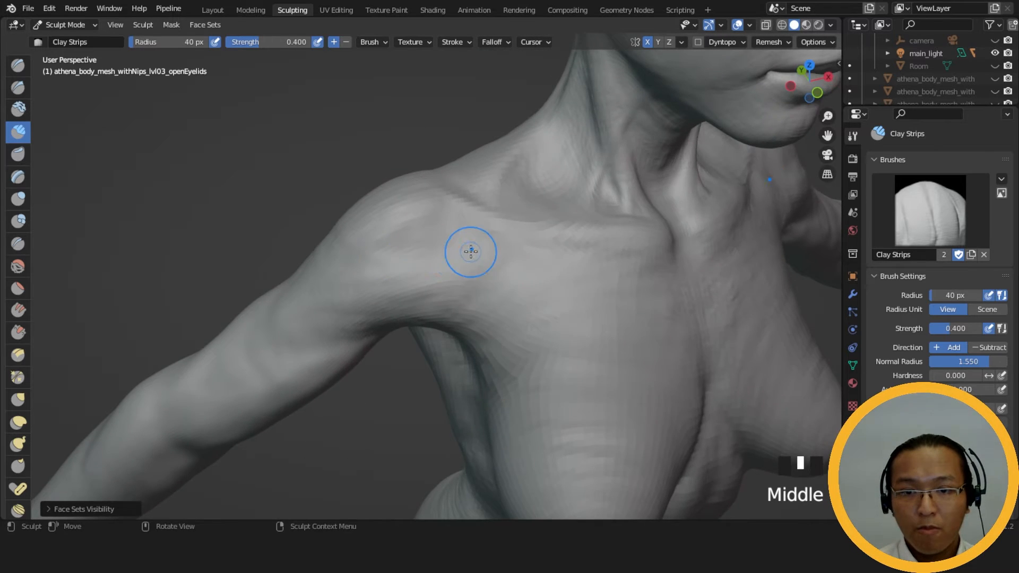
{"action": "middle_click_drag", "start_coordinate": [471, 251], "coordinate": [504, 255]}
{"action": "left_click_drag", "start_coordinate": [501, 250], "coordinate": [466, 260]}
{"action": "left_click_drag", "start_coordinate": [496, 247], "coordinate": [463, 259]}
{"action": "mouse_move", "coordinate": [491, 245]}
{"action": "left_mouse_down"}
{"action": "mouse_move", "coordinate": [461, 256]}
{"action": "mouse_move", "coordinate": [495, 237]}
{"action": "mouse_move", "coordinate": [406, 281]}
{"action": "left_mouse_up"}
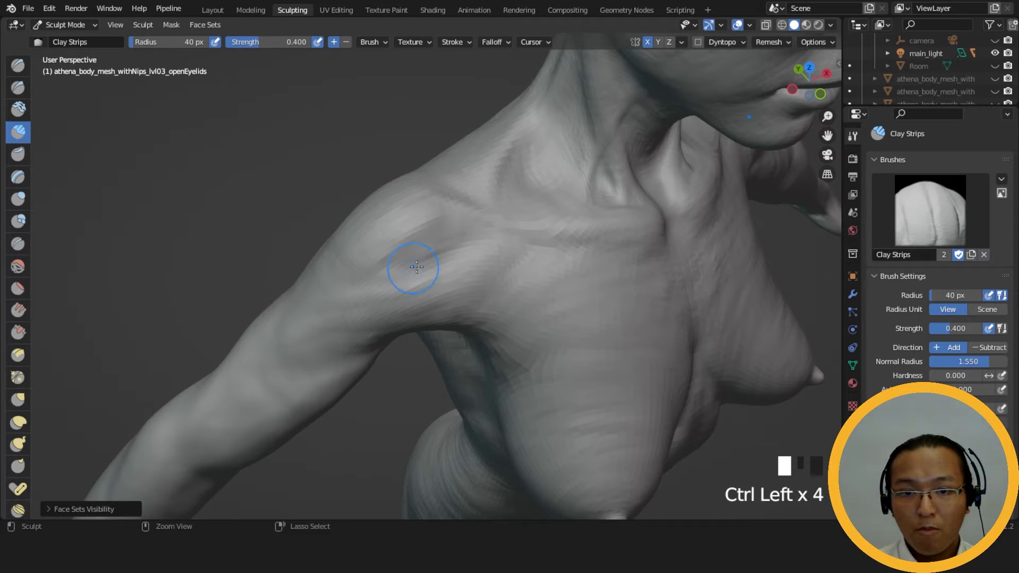
Carve the separation between the deltoid and chest muscle below the collarbone, and smooth its inner end.
{"action": "left_click_drag", "start_coordinate": [438, 244], "coordinate": [493, 233], "text": "ctrl"}
{"action": "left_click_drag", "start_coordinate": [504, 228], "coordinate": [474, 234], "text": "ctrl"}
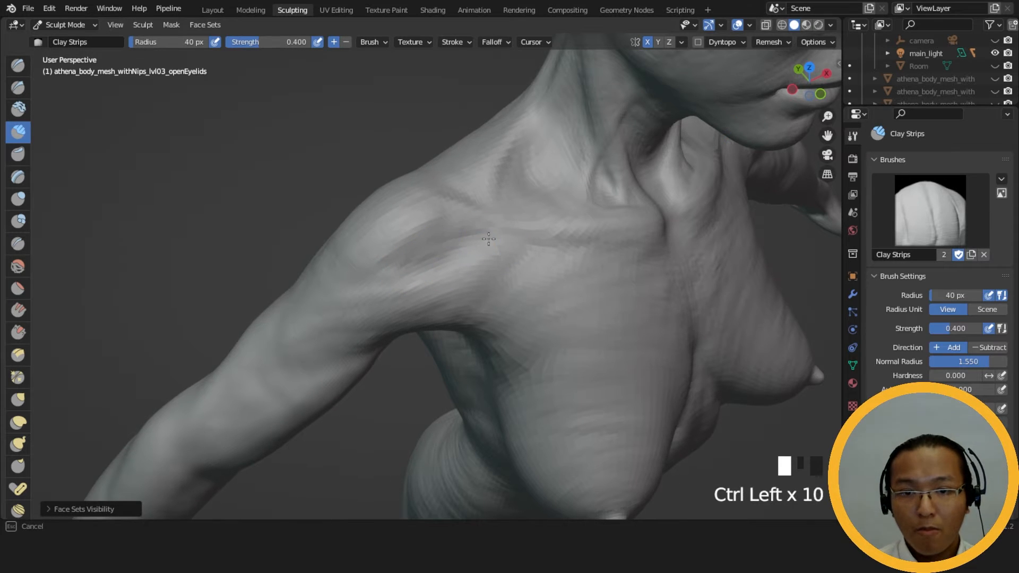
{"action": "mouse_move", "coordinate": [437, 264]}
{"action": "middle_mouse_down"}
{"action": "mouse_move", "coordinate": [352, 268]}
{"action": "mouse_move", "coordinate": [491, 230]}
{"action": "middle_mouse_up"}
{"action": "mouse_move", "coordinate": [490, 230]}
{"action": "left_mouse_down", "text": "shift"}
{"action": "mouse_move", "coordinate": [504, 239]}
{"action": "mouse_move", "coordinate": [525, 228]}
{"action": "mouse_move", "coordinate": [494, 240]}
{"action": "left_mouse_up", "text": "shift"}
Add Clay Strips strokes along the chest muscle's ridge running across the front of the shoulder into the arm.
{"action": "mouse_move", "coordinate": [404, 286]}
{"action": "left_mouse_down"}
{"action": "mouse_move", "coordinate": [357, 307]}
{"action": "mouse_move", "coordinate": [435, 263]}
{"action": "left_mouse_up"}
{"action": "mouse_move", "coordinate": [477, 244]}
{"action": "left_mouse_down"}
{"action": "mouse_move", "coordinate": [514, 231]}
{"action": "mouse_move", "coordinate": [467, 271]}
{"action": "left_mouse_up"}
{"action": "left_click_drag", "start_coordinate": [509, 244], "coordinate": [398, 302]}
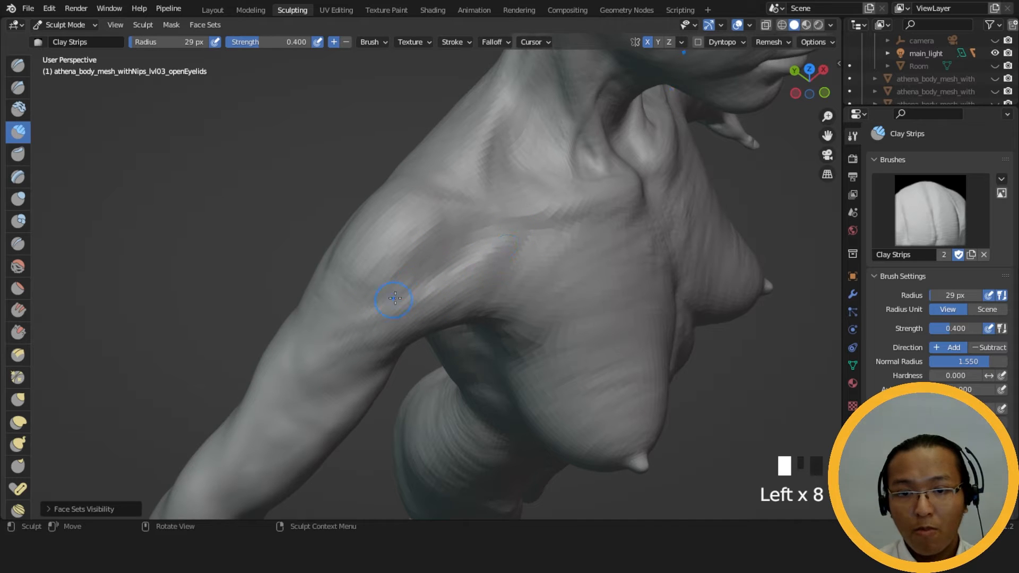
Refine the groove between the deltoid and chest muscle by carving, smoothing and rebuilding the surface across it.
{"action": "left_click_drag", "start_coordinate": [446, 276], "coordinate": [483, 258], "text": "ctrl"}
{"action": "middle_click_drag", "start_coordinate": [483, 258], "coordinate": [430, 244]}
{"action": "mouse_move", "coordinate": [430, 243]}
{"action": "left_mouse_down", "text": "shift"}
{"action": "mouse_move", "coordinate": [499, 250]}
{"action": "mouse_move", "coordinate": [393, 275]}
{"action": "left_mouse_up", "text": "shift"}
{"action": "mouse_move", "coordinate": [390, 276]}
{"action": "left_mouse_down"}
{"action": "mouse_move", "coordinate": [510, 230]}
{"action": "mouse_move", "coordinate": [530, 250]}
{"action": "left_mouse_up"}
{"action": "middle_click_drag", "start_coordinate": [530, 250], "coordinate": [496, 282]}
{"action": "left_click_drag", "start_coordinate": [496, 282], "coordinate": [466, 289], "text": "ctrl"}
{"action": "mouse_move", "coordinate": [466, 288]}
{"action": "middle_mouse_down"}
{"action": "mouse_move", "coordinate": [495, 216]}
{"action": "mouse_move", "coordinate": [504, 315]}
{"action": "mouse_move", "coordinate": [496, 298]}
{"action": "middle_mouse_up"}
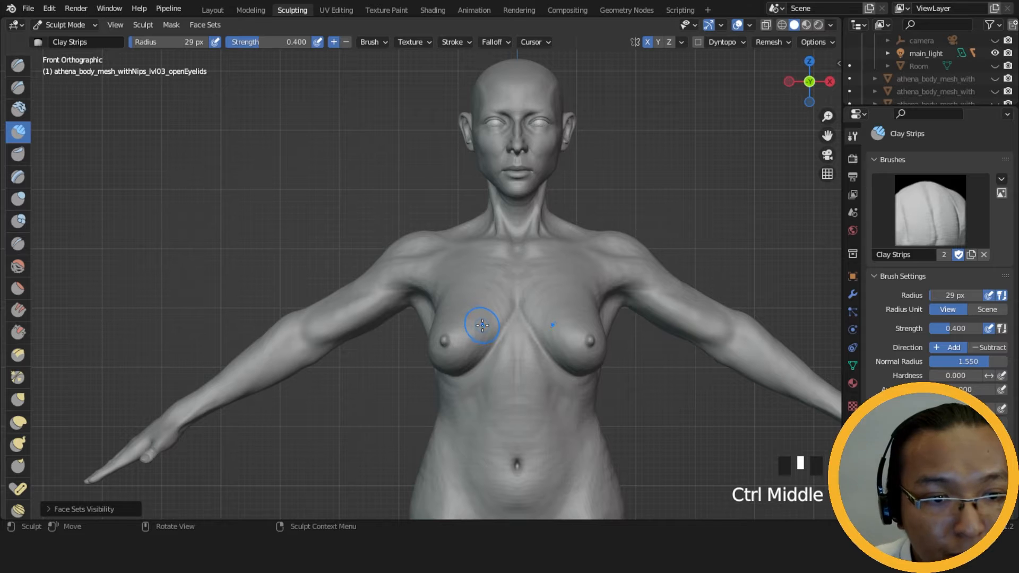
Strengthen the upper chest muscle's fibres toward the shoulder with 29 px Clay Strips strokes.
{"action": "mouse_move", "coordinate": [471, 323]}
{"action": "middle_mouse_down"}
{"action": "mouse_move", "coordinate": [440, 313]}
{"action": "mouse_move", "coordinate": [493, 283]}
{"action": "mouse_move", "coordinate": [509, 296]}
{"action": "middle_mouse_up"}
{"action": "left_click_drag", "start_coordinate": [484, 249], "coordinate": [460, 251]}
{"action": "left_click_drag", "start_coordinate": [477, 247], "coordinate": [468, 246]}
{"action": "middle_click_drag", "start_coordinate": [397, 300], "coordinate": [399, 335]}
{"action": "left_click_drag", "start_coordinate": [487, 262], "coordinate": [430, 281]}
{"action": "left_click_drag", "start_coordinate": [480, 257], "coordinate": [419, 281]}
{"action": "mouse_move", "coordinate": [472, 262]}
{"action": "left_mouse_down"}
{"action": "mouse_move", "coordinate": [413, 289]}
{"action": "mouse_move", "coordinate": [451, 270]}
{"action": "left_mouse_up"}
{"action": "left_click_drag", "start_coordinate": [499, 262], "coordinate": [433, 284]}
{"action": "left_click_drag", "start_coordinate": [472, 269], "coordinate": [425, 289]}
Build up the front deltoid with Clay Strips strokes running from the shoulder down toward the upper arm.
{"action": "middle_click_drag", "start_coordinate": [425, 288], "coordinate": [404, 270]}
{"action": "left_click_drag", "start_coordinate": [452, 255], "coordinate": [403, 281]}
{"action": "mouse_move", "coordinate": [430, 262]}
{"action": "left_mouse_down"}
{"action": "mouse_move", "coordinate": [356, 297]}
{"action": "mouse_move", "coordinate": [371, 302]}
{"action": "left_mouse_up"}
{"action": "mouse_move", "coordinate": [377, 310]}
{"action": "middle_mouse_down"}
{"action": "mouse_move", "coordinate": [452, 293]}
{"action": "mouse_move", "coordinate": [443, 271]}
{"action": "middle_mouse_up"}
{"action": "left_click", "coordinate": [440, 265]}
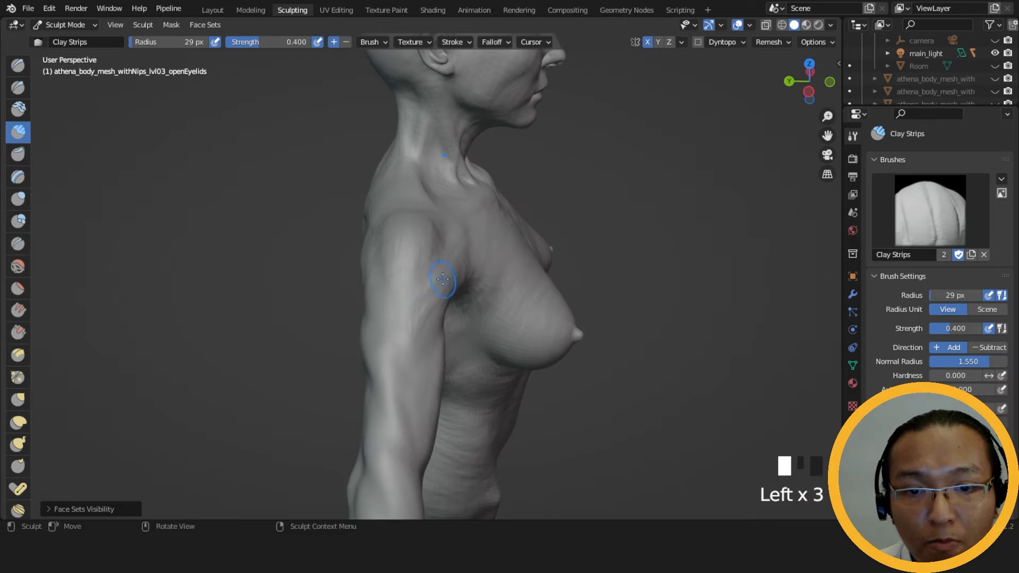
{"action": "left_click_drag", "start_coordinate": [444, 268], "coordinate": [414, 325]}
{"action": "left_click_drag", "start_coordinate": [445, 268], "coordinate": [414, 326]}
{"action": "left_click_drag", "start_coordinate": [444, 268], "coordinate": [415, 323]}
Add Clay Strips strokes where the chest muscle meets the deltoid and down the front of the shoulder.
{"action": "middle_click_drag", "start_coordinate": [461, 260], "coordinate": [379, 287]}
{"action": "left_click_drag", "start_coordinate": [473, 259], "coordinate": [420, 281]}
{"action": "mouse_move", "coordinate": [360, 300]}
{"action": "middle_mouse_down"}
{"action": "mouse_move", "coordinate": [437, 289]}
{"action": "mouse_move", "coordinate": [454, 256]}
{"action": "middle_mouse_up"}
{"action": "mouse_move", "coordinate": [455, 257]}
{"action": "left_mouse_down"}
{"action": "mouse_move", "coordinate": [422, 298]}
{"action": "mouse_move", "coordinate": [412, 272]}
{"action": "mouse_move", "coordinate": [451, 304]}
{"action": "left_mouse_up"}
{"action": "left_click_drag", "start_coordinate": [399, 289], "coordinate": [407, 294]}
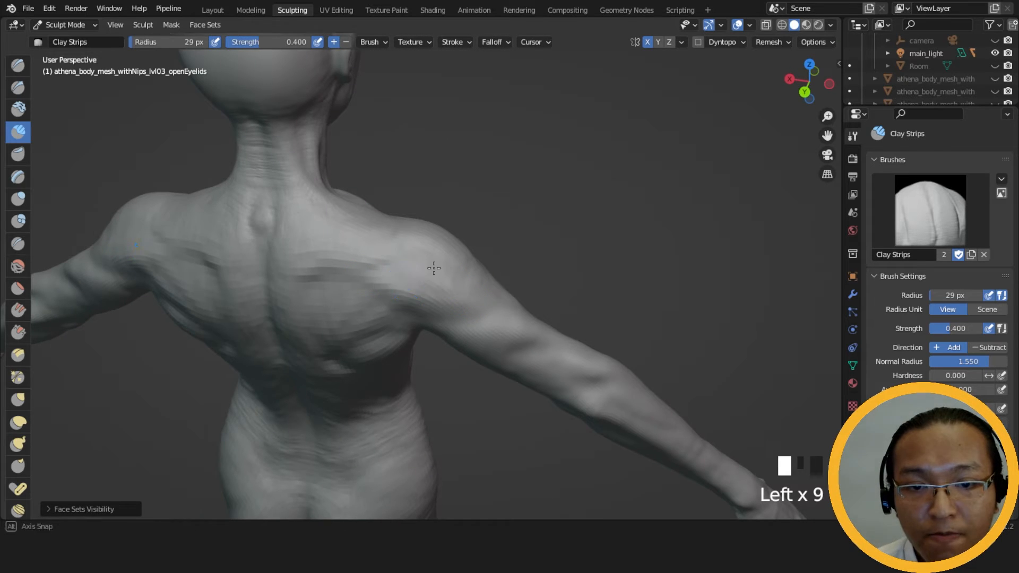
Build up the rear deltoid from the back with Clay Strips strokes running outward toward the upper arm.
{"action": "middle_click_drag", "start_coordinate": [434, 268], "coordinate": [427, 235], "text": "alt"}
{"action": "mouse_move", "coordinate": [457, 285]}
{"action": "middle_mouse_down", "text": "shift"}
{"action": "mouse_move", "coordinate": [607, 228]}
{"action": "mouse_move", "coordinate": [530, 277]}
{"action": "mouse_move", "coordinate": [391, 334]}
{"action": "mouse_move", "coordinate": [415, 273]}
{"action": "mouse_move", "coordinate": [478, 295]}
{"action": "mouse_move", "coordinate": [477, 285]}
{"action": "middle_mouse_up", "text": "shift"}
{"action": "left_click_drag", "start_coordinate": [527, 294], "coordinate": [555, 314]}
{"action": "left_click_drag", "start_coordinate": [527, 279], "coordinate": [552, 298]}
{"action": "left_click_drag", "start_coordinate": [526, 276], "coordinate": [549, 292]}
{"action": "left_click_drag", "start_coordinate": [522, 273], "coordinate": [546, 286]}
{"action": "left_click_drag", "start_coordinate": [531, 274], "coordinate": [576, 297]}
Add short Clay Strips strokes over the outer deltoid and its rear portion to round out the shoulder.
{"action": "middle_click_drag", "start_coordinate": [504, 295], "coordinate": [411, 286]}
{"action": "left_click_drag", "start_coordinate": [410, 285], "coordinate": [398, 295]}
{"action": "left_click_drag", "start_coordinate": [406, 284], "coordinate": [396, 296]}
{"action": "left_click_drag", "start_coordinate": [404, 283], "coordinate": [396, 295]}
{"action": "middle_click_drag", "start_coordinate": [397, 285], "coordinate": [483, 290]}
{"action": "left_click_drag", "start_coordinate": [483, 290], "coordinate": [510, 285]}
{"action": "left_click_drag", "start_coordinate": [491, 281], "coordinate": [523, 284]}
Fill out the underside of the rear shoulder and layer strokes across the rear deltoid toward the arm.
{"action": "middle_click_drag", "start_coordinate": [552, 282], "coordinate": [507, 276]}
{"action": "left_click_drag", "start_coordinate": [496, 331], "coordinate": [497, 340]}
{"action": "left_click_drag", "start_coordinate": [494, 339], "coordinate": [478, 328]}
{"action": "middle_click_drag", "start_coordinate": [478, 327], "coordinate": [463, 331]}
{"action": "mouse_move", "coordinate": [439, 374]}
{"action": "middle_mouse_down"}
{"action": "mouse_move", "coordinate": [547, 308]}
{"action": "mouse_move", "coordinate": [533, 298]}
{"action": "mouse_move", "coordinate": [544, 274]}
{"action": "middle_mouse_up"}
{"action": "mouse_move", "coordinate": [494, 255]}
{"action": "left_mouse_down"}
{"action": "mouse_move", "coordinate": [495, 264]}
{"action": "mouse_move", "coordinate": [523, 258]}
{"action": "left_mouse_up"}
{"action": "left_click_drag", "start_coordinate": [504, 254], "coordinate": [552, 265]}
{"action": "left_click_drag", "start_coordinate": [530, 260], "coordinate": [578, 273]}
Build up the outer side of the deltoid with Clay Strips strokes down to the upper arm.
{"action": "middle_click_drag", "start_coordinate": [534, 245], "coordinate": [467, 345]}
{"action": "left_click_drag", "start_coordinate": [467, 346], "coordinate": [418, 334]}
{"action": "mouse_move", "coordinate": [418, 333]}
{"action": "left_mouse_down"}
{"action": "mouse_move", "coordinate": [425, 313]}
{"action": "mouse_move", "coordinate": [405, 267]}
{"action": "left_mouse_up"}
{"action": "left_click_drag", "start_coordinate": [405, 267], "coordinate": [411, 292]}
{"action": "left_click_drag", "start_coordinate": [412, 292], "coordinate": [404, 270]}
{"action": "left_click_drag", "start_coordinate": [404, 270], "coordinate": [397, 295]}
{"action": "middle_click_drag", "start_coordinate": [396, 297], "coordinate": [321, 257]}
{"action": "left_click_drag", "start_coordinate": [321, 258], "coordinate": [329, 350]}
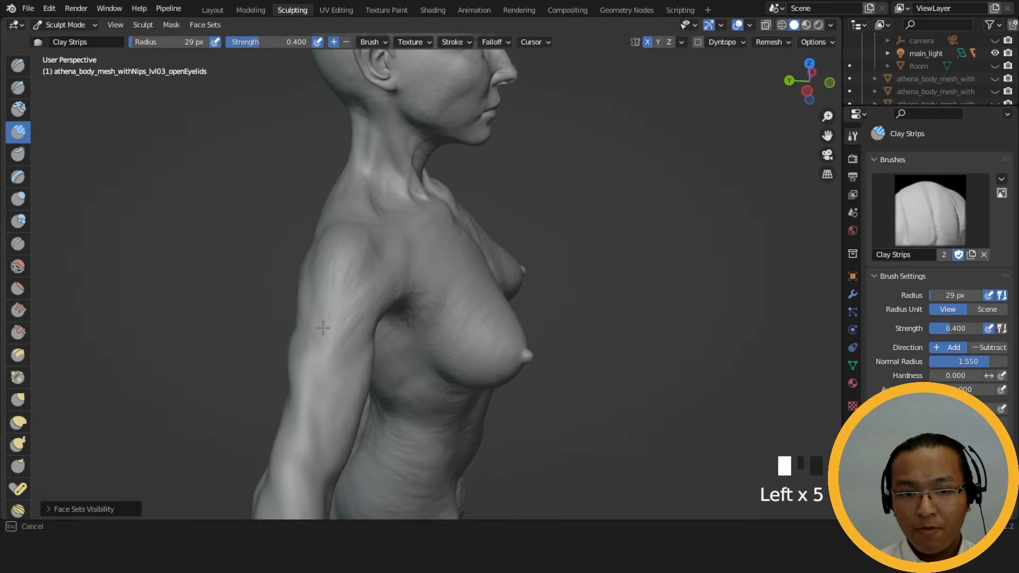
Layer Clay Strips strokes down the outer deltoid toward its insertion on the upper arm.
{"action": "left_click_drag", "start_coordinate": [305, 266], "coordinate": [329, 314]}
{"action": "middle_click_drag", "start_coordinate": [340, 308], "coordinate": [376, 322]}
{"action": "left_click_drag", "start_coordinate": [377, 322], "coordinate": [406, 390]}
{"action": "left_click_drag", "start_coordinate": [393, 345], "coordinate": [402, 380]}
{"action": "left_click_drag", "start_coordinate": [383, 330], "coordinate": [399, 382]}
{"action": "left_click_drag", "start_coordinate": [380, 337], "coordinate": [394, 392]}
Add short Clay Strips strokes on the rear and top of the deltoid to fill out its volume.
{"action": "mouse_move", "coordinate": [386, 336]}
{"action": "middle_mouse_down"}
{"action": "mouse_move", "coordinate": [432, 272]}
{"action": "mouse_move", "coordinate": [488, 273]}
{"action": "mouse_move", "coordinate": [451, 275]}
{"action": "mouse_move", "coordinate": [448, 336]}
{"action": "middle_mouse_up"}
{"action": "left_click_drag", "start_coordinate": [490, 286], "coordinate": [499, 306]}
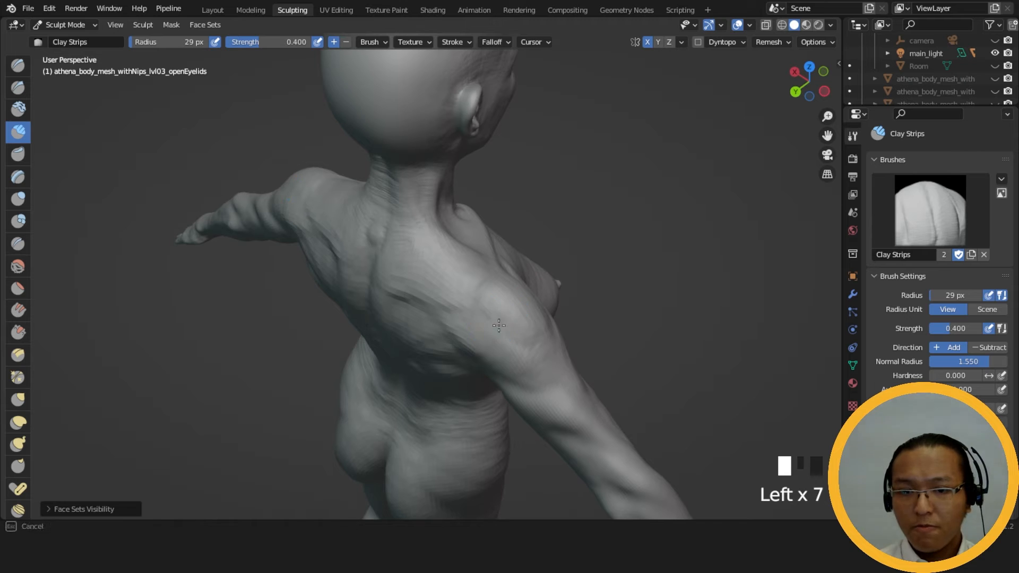
{"action": "left_click_drag", "start_coordinate": [509, 363], "coordinate": [523, 364]}
{"action": "middle_click_drag", "start_coordinate": [523, 364], "coordinate": [420, 330]}
{"action": "mouse_move", "coordinate": [420, 330]}
{"action": "left_mouse_down"}
{"action": "mouse_move", "coordinate": [380, 327]}
{"action": "mouse_move", "coordinate": [408, 320]}
{"action": "left_mouse_up"}
{"action": "left_click_drag", "start_coordinate": [409, 321], "coordinate": [412, 326]}
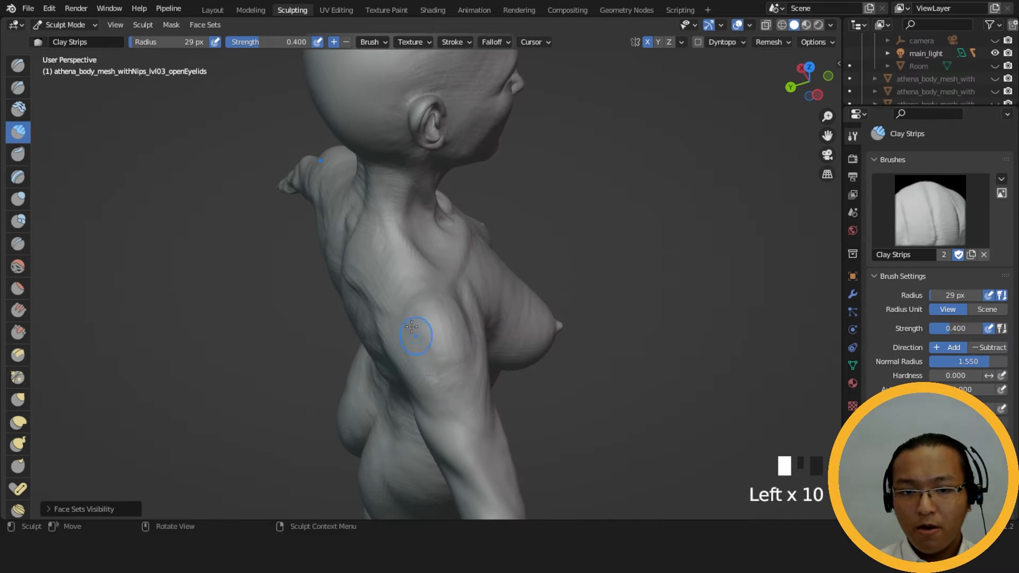
{"action": "left_click_drag", "start_coordinate": [443, 384], "coordinate": [445, 386]}
{"action": "left_click_drag", "start_coordinate": [444, 386], "coordinate": [445, 389]}
Build up the side of the deltoid with short strokes and a longer stroke up toward the shoulder top.
{"action": "middle_click_drag", "start_coordinate": [445, 389], "coordinate": [391, 291]}
{"action": "left_click_drag", "start_coordinate": [406, 324], "coordinate": [408, 329]}
{"action": "left_click_drag", "start_coordinate": [409, 329], "coordinate": [411, 333]}
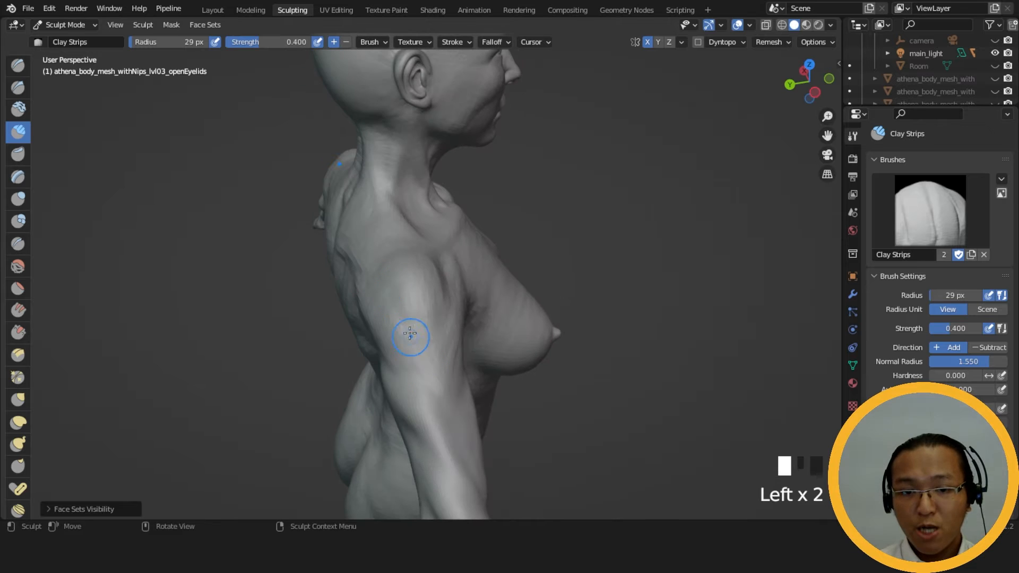
{"action": "middle_click_drag", "start_coordinate": [416, 343], "coordinate": [404, 339]}
{"action": "left_click_drag", "start_coordinate": [405, 339], "coordinate": [379, 281]}
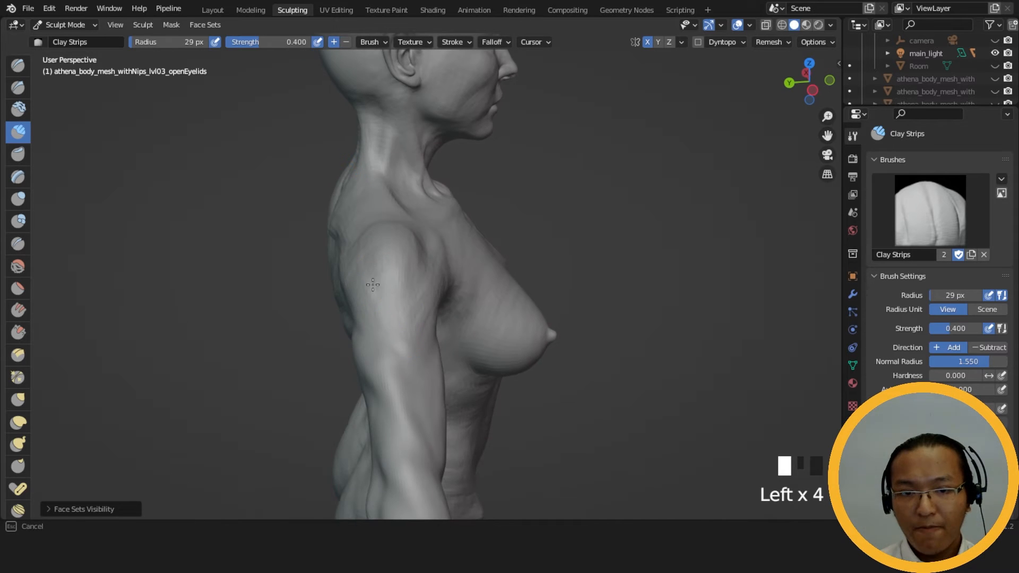
Run a Clay Strips stroke down the rear deltoid and smooth its transition into the upper arm.
{"action": "middle_click_drag", "start_coordinate": [379, 282], "coordinate": [450, 302]}
{"action": "mouse_move", "coordinate": [449, 301]}
{"action": "left_mouse_down"}
{"action": "mouse_move", "coordinate": [438, 323]}
{"action": "mouse_move", "coordinate": [487, 373]}
{"action": "left_mouse_up"}
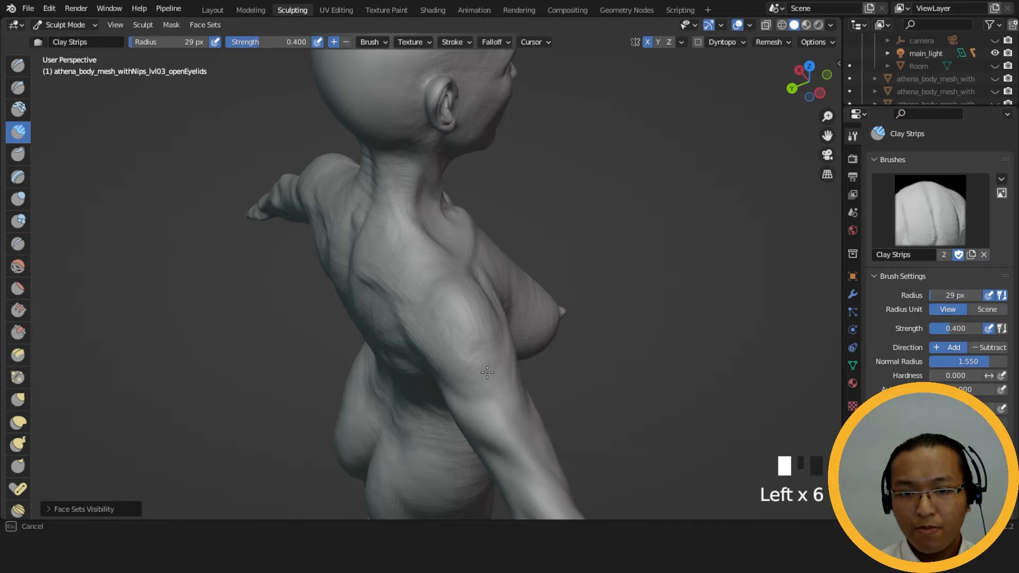
{"action": "middle_click_drag", "start_coordinate": [480, 362], "coordinate": [457, 348]}
{"action": "left_click_drag", "start_coordinate": [457, 348], "coordinate": [440, 342], "text": "shift"}
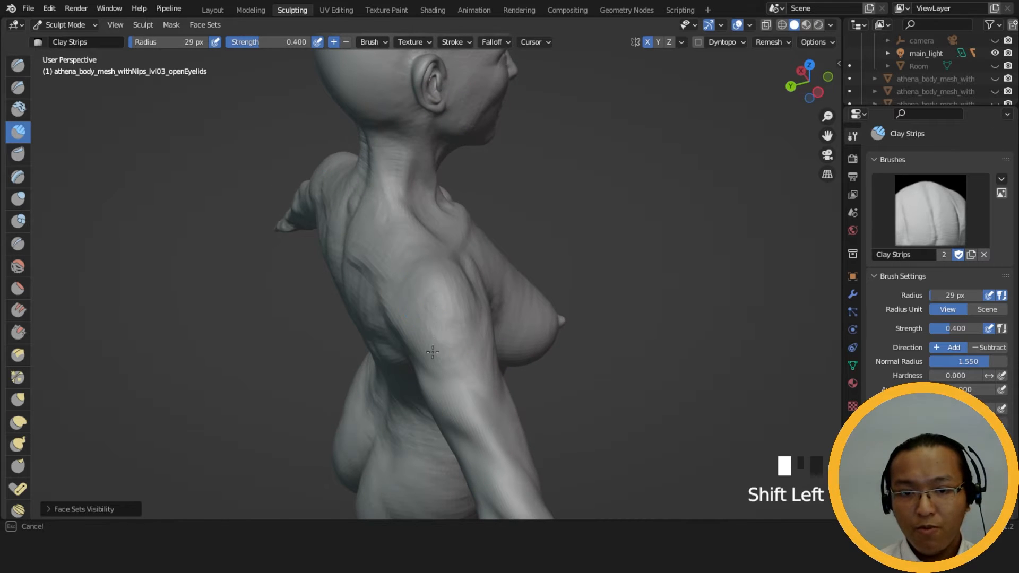
Add Clay Strips strokes across the back and side of the deltoid along the muscle's direction.
{"action": "middle_click_drag", "start_coordinate": [433, 352], "coordinate": [467, 295]}
{"action": "mouse_move", "coordinate": [467, 295]}
{"action": "left_mouse_down"}
{"action": "mouse_move", "coordinate": [505, 262]}
{"action": "mouse_move", "coordinate": [554, 308]}
{"action": "mouse_move", "coordinate": [555, 334]}
{"action": "left_mouse_up"}
{"action": "middle_click_drag", "start_coordinate": [555, 335], "coordinate": [532, 284]}
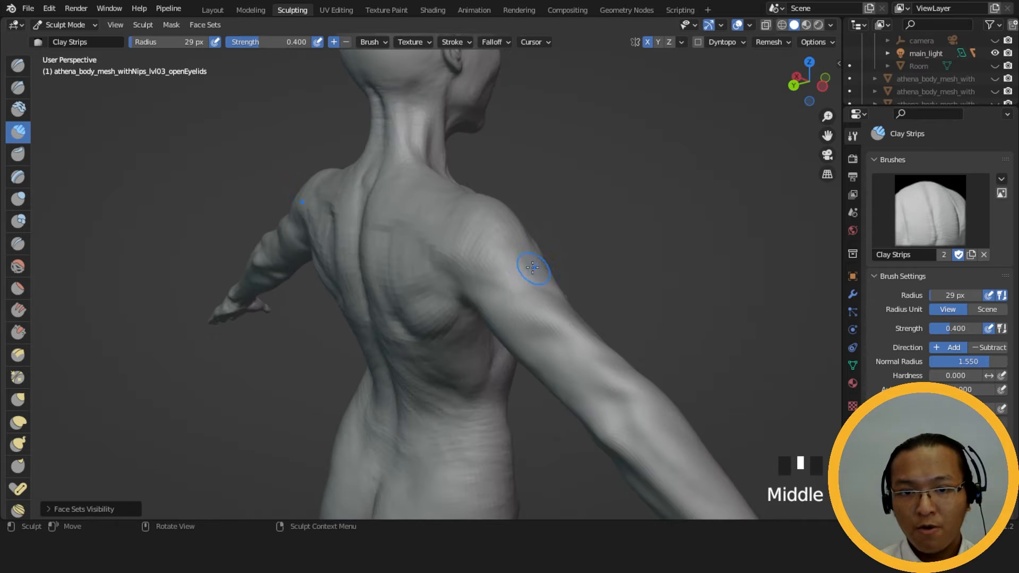
{"action": "left_click_drag", "start_coordinate": [532, 266], "coordinate": [543, 298]}
{"action": "middle_click_drag", "start_coordinate": [552, 292], "coordinate": [504, 293]}
{"action": "left_click_drag", "start_coordinate": [413, 317], "coordinate": [420, 332]}
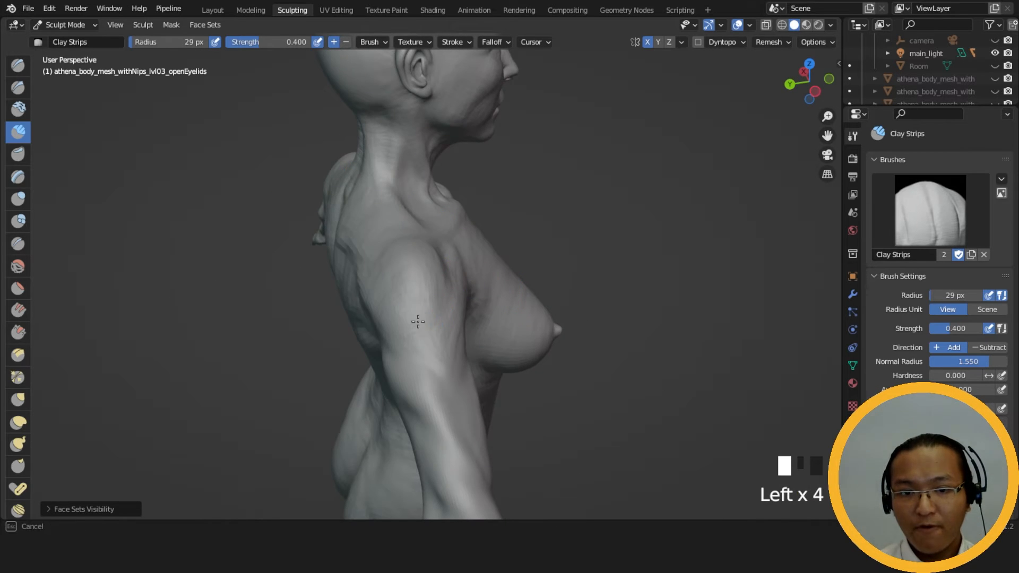
Thicken the upper rear deltoid with Clay Strips strokes running from the shoulder top toward the arm.
{"action": "middle_click_drag", "start_coordinate": [419, 332], "coordinate": [455, 352]}
{"action": "mouse_move", "coordinate": [455, 352]}
{"action": "left_mouse_down"}
{"action": "mouse_move", "coordinate": [515, 359]}
{"action": "mouse_move", "coordinate": [502, 339]}
{"action": "left_mouse_up"}
{"action": "left_click_drag", "start_coordinate": [499, 337], "coordinate": [516, 357]}
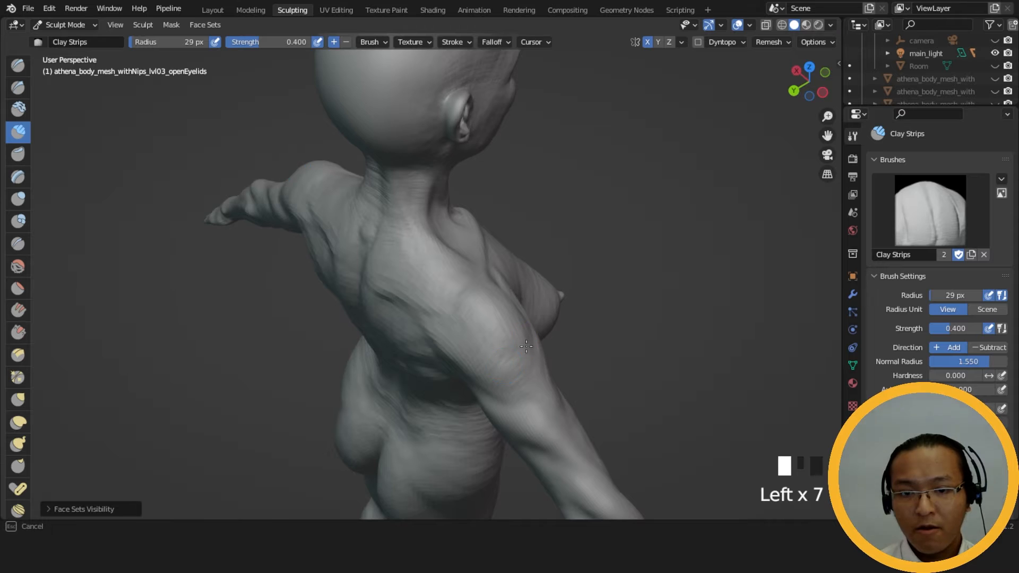
{"action": "middle_click_drag", "start_coordinate": [525, 354], "coordinate": [512, 319]}
{"action": "left_click_drag", "start_coordinate": [451, 302], "coordinate": [454, 317]}
{"action": "left_click_drag", "start_coordinate": [455, 308], "coordinate": [480, 313]}
{"action": "left_click_drag", "start_coordinate": [480, 313], "coordinate": [497, 320]}
Add a series of short Clay Strips strokes to the outer deltoid to even out its side profile.
{"action": "middle_click_drag", "start_coordinate": [499, 320], "coordinate": [398, 291]}
{"action": "left_click_drag", "start_coordinate": [398, 291], "coordinate": [390, 318]}
{"action": "mouse_move", "coordinate": [390, 318]}
{"action": "left_mouse_down"}
{"action": "mouse_move", "coordinate": [382, 337]}
{"action": "mouse_move", "coordinate": [378, 327]}
{"action": "left_mouse_up"}
{"action": "left_click_drag", "start_coordinate": [378, 327], "coordinate": [381, 331]}
{"action": "left_click_drag", "start_coordinate": [380, 332], "coordinate": [384, 335]}
Carve the groove between the front deltoid and the outer end of the collarbone with subtractive Clay Strips strokes.
{"action": "middle_click_drag", "start_coordinate": [387, 303], "coordinate": [457, 335]}
{"action": "left_click_drag", "start_coordinate": [431, 360], "coordinate": [441, 342], "text": "ctrl"}
{"action": "left_click_drag", "start_coordinate": [441, 342], "coordinate": [452, 324], "text": "ctrl"}
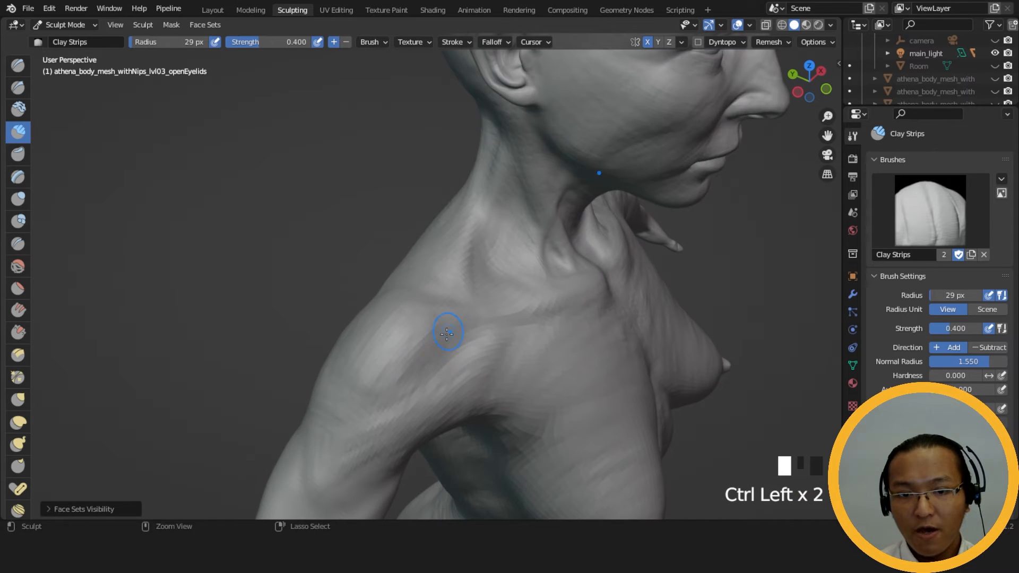
{"action": "middle_click_drag", "start_coordinate": [413, 353], "coordinate": [555, 312]}
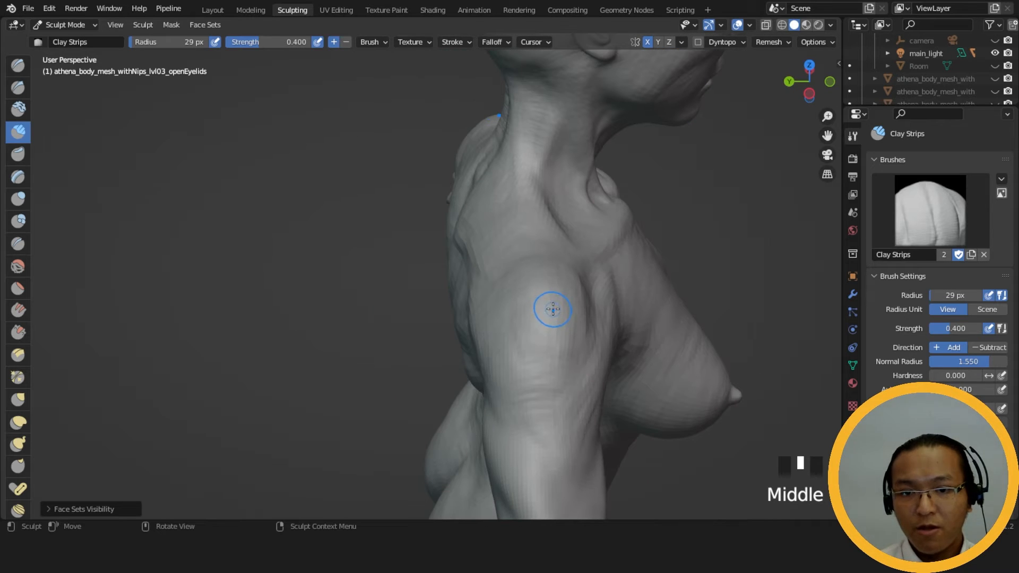
Switch to the Grab brush, resize it and pull the top of the deltoid slightly to adjust the shoulder shape.
{"action": "key", "text": "g"}
{"action": "key", "text": "f"}
{"action": "left_click", "coordinate": [557, 268]}
{"action": "middle_click_drag", "start_coordinate": [558, 269], "coordinate": [523, 234]}
{"action": "left_click_drag", "start_coordinate": [492, 270], "coordinate": [492, 265]}
{"action": "left_click_drag", "start_coordinate": [492, 264], "coordinate": [492, 261]}
{"action": "left_click_drag", "start_coordinate": [492, 261], "coordinate": [494, 258]}
{"action": "middle_click_drag", "start_coordinate": [494, 258], "coordinate": [489, 234]}
{"action": "left_click_drag", "start_coordinate": [488, 230], "coordinate": [500, 232]}
{"action": "mouse_move", "coordinate": [501, 232]}
{"action": "middle_mouse_down"}
{"action": "mouse_move", "coordinate": [623, 220]}
{"action": "mouse_move", "coordinate": [625, 205]}
{"action": "mouse_move", "coordinate": [553, 319]}
{"action": "mouse_move", "coordinate": [433, 254]}
{"action": "mouse_move", "coordinate": [409, 216]}
{"action": "middle_mouse_up"}
Return to Clay Strips with a 26 px radius and deepen the hollow between front deltoid and collarbone with subtractive strokes.
{"action": "left_click", "coordinate": [18, 131]}
{"action": "key", "text": "f"}
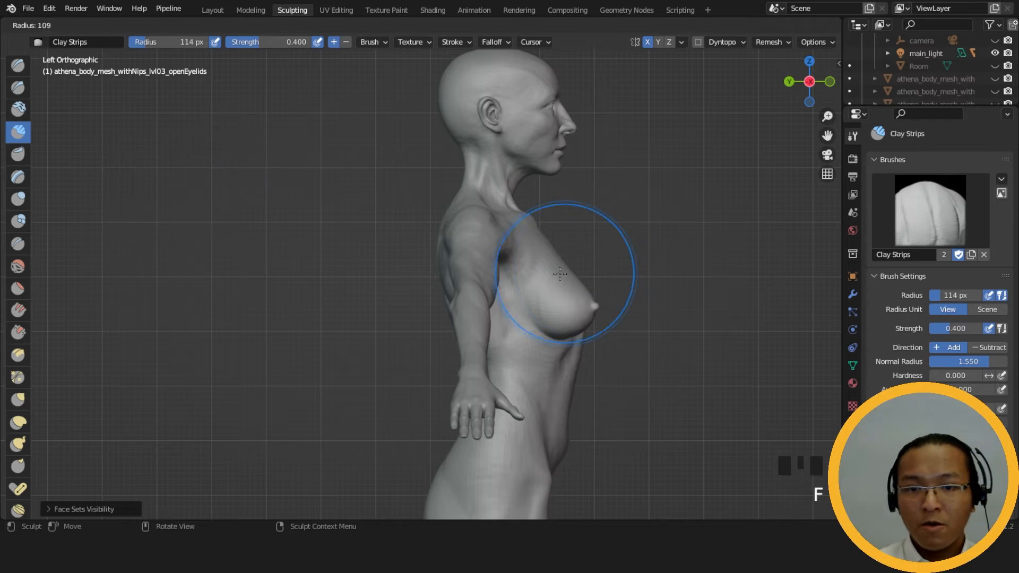
{"action": "left_click", "coordinate": [564, 273]}
{"action": "middle_click_drag", "start_coordinate": [564, 273], "coordinate": [413, 303]}
{"action": "left_click_drag", "start_coordinate": [417, 308], "coordinate": [445, 281], "text": "ctrl"}
{"action": "mouse_move", "coordinate": [424, 305]}
{"action": "left_mouse_down", "text": "ctrl"}
{"action": "mouse_move", "coordinate": [455, 271]}
{"action": "mouse_move", "coordinate": [432, 286]}
{"action": "left_mouse_up", "text": "ctrl"}
{"action": "middle_click_drag", "start_coordinate": [418, 310], "coordinate": [401, 255]}
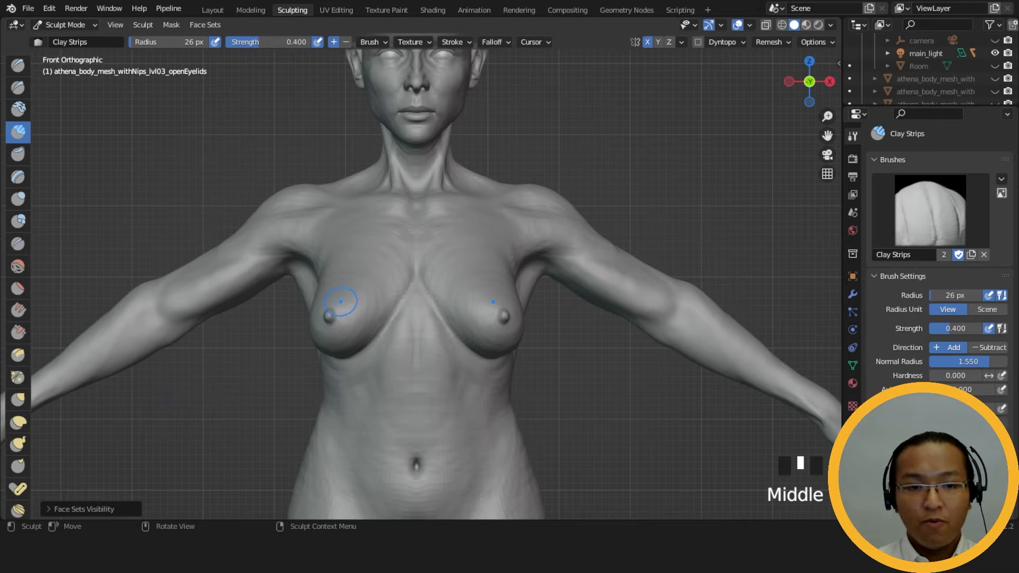
{"action": "left_click", "coordinate": [391, 264]}
Switch to the Grab brush, resize it and shift the shoulder's contour slightly sideways.
{"action": "mouse_move", "coordinate": [391, 264]}
{"action": "middle_mouse_down"}
{"action": "mouse_move", "coordinate": [453, 314]}
{"action": "mouse_move", "coordinate": [567, 295]}
{"action": "mouse_move", "coordinate": [598, 268]}
{"action": "middle_mouse_up"}
{"action": "key", "text": "g"}
{"action": "key", "text": "f"}
{"action": "left_click", "coordinate": [598, 269]}
{"action": "middle_click_drag", "start_coordinate": [532, 253], "coordinate": [553, 310]}
{"action": "key", "text": "f"}
{"action": "left_click", "coordinate": [550, 318]}
{"action": "left_click", "coordinate": [551, 317]}
{"action": "left_click", "coordinate": [551, 318]}
{"action": "middle_click_drag", "start_coordinate": [531, 342], "coordinate": [479, 292], "text": "ctrl"}
{"action": "left_click_drag", "start_coordinate": [470, 330], "coordinate": [460, 331]}
Nudge the shoulder form from several angles with the Grab brush, setting its radius to 98 px.
{"action": "middle_click_drag", "start_coordinate": [460, 331], "coordinate": [474, 366]}
{"action": "key", "text": "f"}
{"action": "left_click", "coordinate": [482, 366]}
{"action": "left_click_drag", "start_coordinate": [471, 367], "coordinate": [463, 379]}
{"action": "mouse_move", "coordinate": [462, 379]}
{"action": "middle_mouse_down"}
{"action": "mouse_move", "coordinate": [485, 332]}
{"action": "mouse_move", "coordinate": [433, 311]}
{"action": "mouse_move", "coordinate": [514, 223]}
{"action": "middle_mouse_up"}
{"action": "key", "text": "f"}
{"action": "left_click", "coordinate": [477, 342]}
{"action": "mouse_move", "coordinate": [514, 223]}
{"action": "left_mouse_down"}
{"action": "mouse_move", "coordinate": [517, 201]}
{"action": "mouse_move", "coordinate": [501, 201]}
{"action": "left_mouse_up"}
{"action": "mouse_move", "coordinate": [500, 202]}
{"action": "middle_mouse_down"}
{"action": "mouse_move", "coordinate": [398, 204]}
{"action": "mouse_move", "coordinate": [393, 221]}
{"action": "middle_mouse_up"}
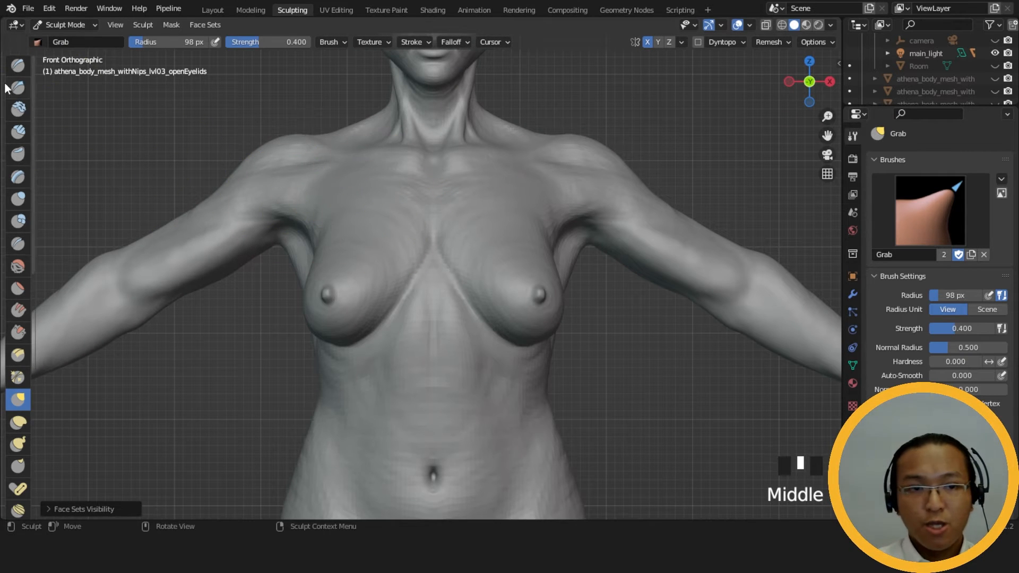
Switch back to the Clay Strips brush with a 42 px radius.
{"action": "left_click", "coordinate": [22, 111]}
{"action": "left_click", "coordinate": [19, 131]}
{"action": "key", "text": "f"}
{"action": "left_click", "coordinate": [398, 262]}
Try building up the area below the outer collarbone with Clay Strips strokes.
{"action": "middle_click_drag", "start_coordinate": [398, 262], "coordinate": [364, 303]}
{"action": "mouse_move", "coordinate": [364, 303]}
{"action": "left_mouse_down"}
{"action": "mouse_move", "coordinate": [417, 254]}
{"action": "mouse_move", "coordinate": [391, 260]}
{"action": "left_mouse_up"}
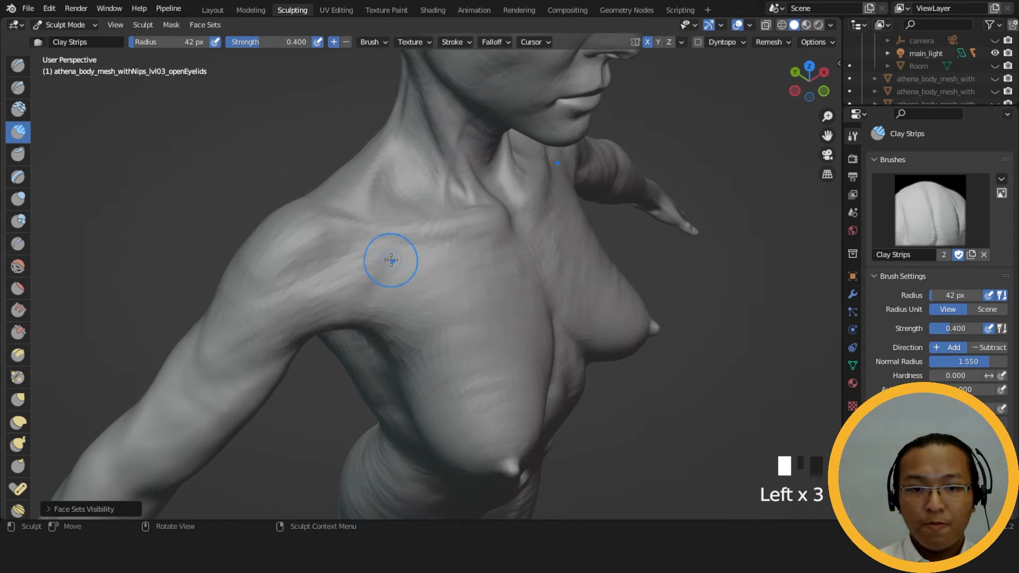
{"action": "key", "text": "ctrl+z"}
{"action": "key", "text": "ctrl+z"}
Set the Clay Strips radius to 31 px and carve the hollow below the outer collarbone with subtractive strokes.
{"action": "key", "text": "f"}
{"action": "left_click", "coordinate": [398, 269]}
{"action": "middle_click_drag", "start_coordinate": [398, 269], "coordinate": [382, 296]}
{"action": "left_click_drag", "start_coordinate": [382, 296], "coordinate": [371, 283], "text": "ctrl"}
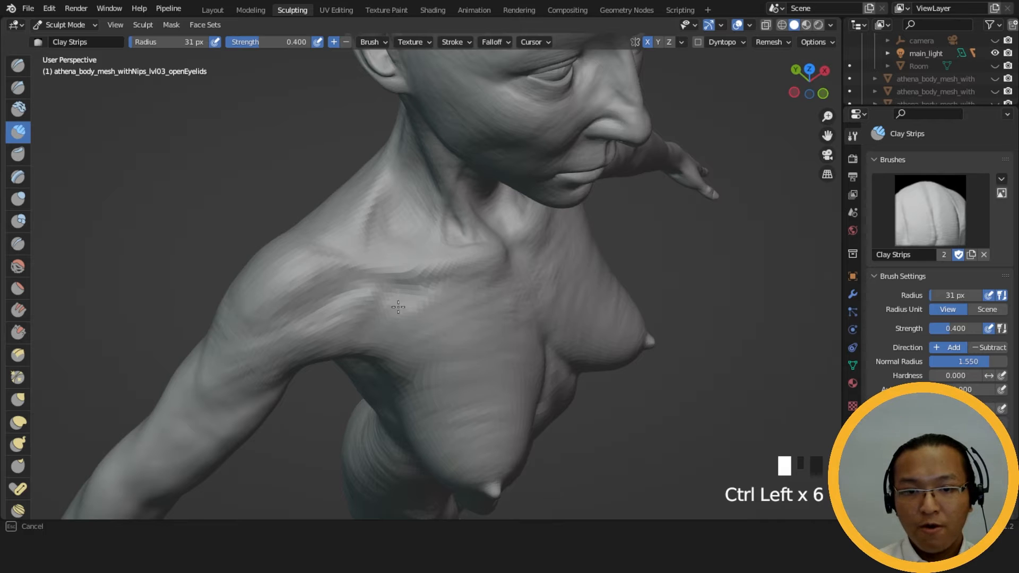
{"action": "left_click_drag", "start_coordinate": [398, 307], "coordinate": [390, 295], "text": "ctrl"}
Smooth the surface of the upper chest just below the collarbone.
{"action": "mouse_move", "coordinate": [424, 287]}
{"action": "middle_mouse_down"}
{"action": "mouse_move", "coordinate": [397, 255]}
{"action": "mouse_move", "coordinate": [393, 225]}
{"action": "middle_mouse_up"}
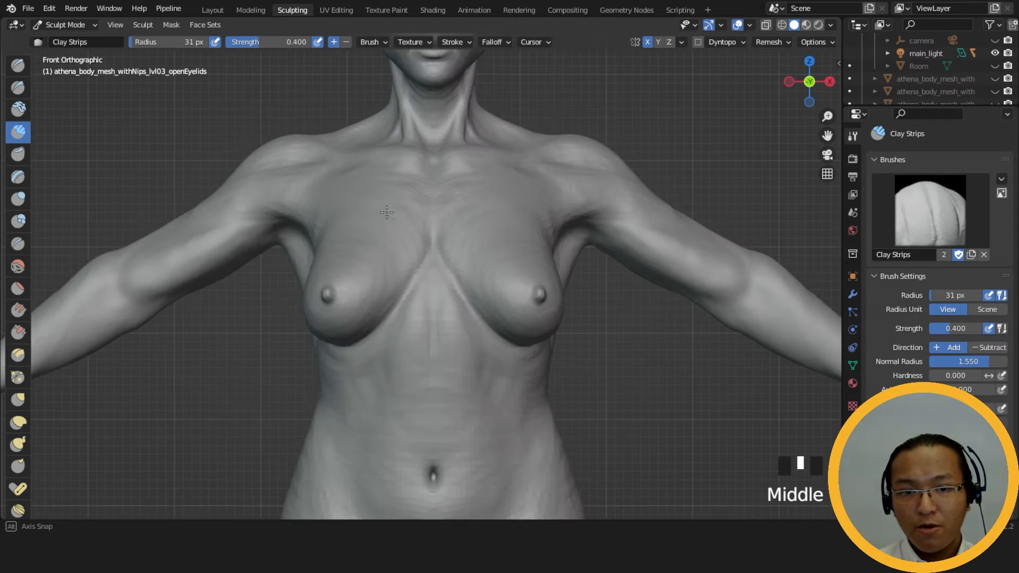
{"action": "mouse_move", "coordinate": [408, 266]}
{"action": "middle_mouse_down"}
{"action": "mouse_move", "coordinate": [463, 310]}
{"action": "mouse_move", "coordinate": [401, 295]}
{"action": "middle_mouse_up"}
{"action": "left_click_drag", "start_coordinate": [400, 295], "coordinate": [398, 293], "text": "shift"}
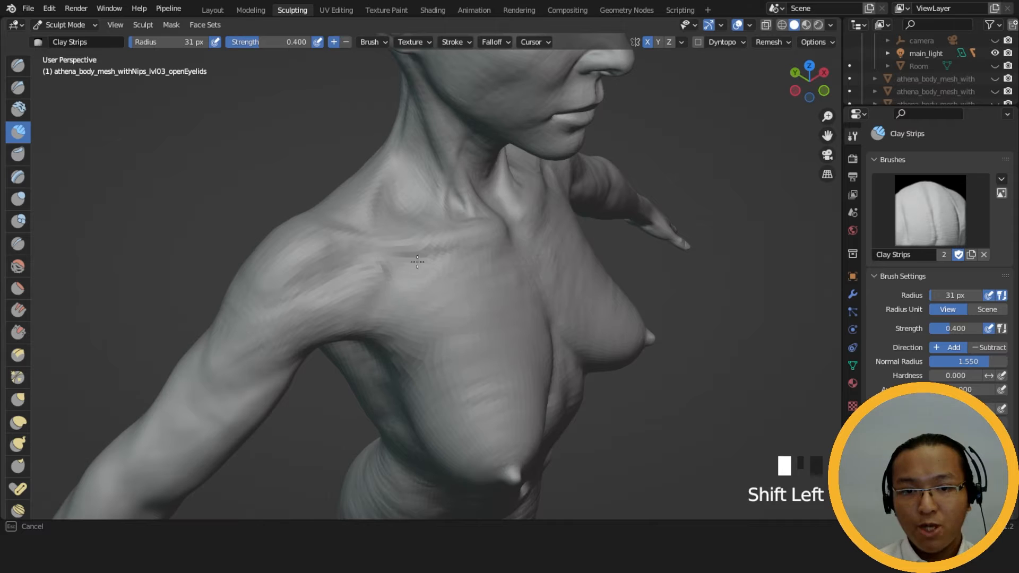
{"action": "left_click_drag", "start_coordinate": [446, 257], "coordinate": [448, 266], "text": "shift"}
Try adding Clay Strips strokes to the upper chest and along the collarbone.
{"action": "left_click", "coordinate": [432, 288]}
{"action": "left_click", "coordinate": [447, 285]}
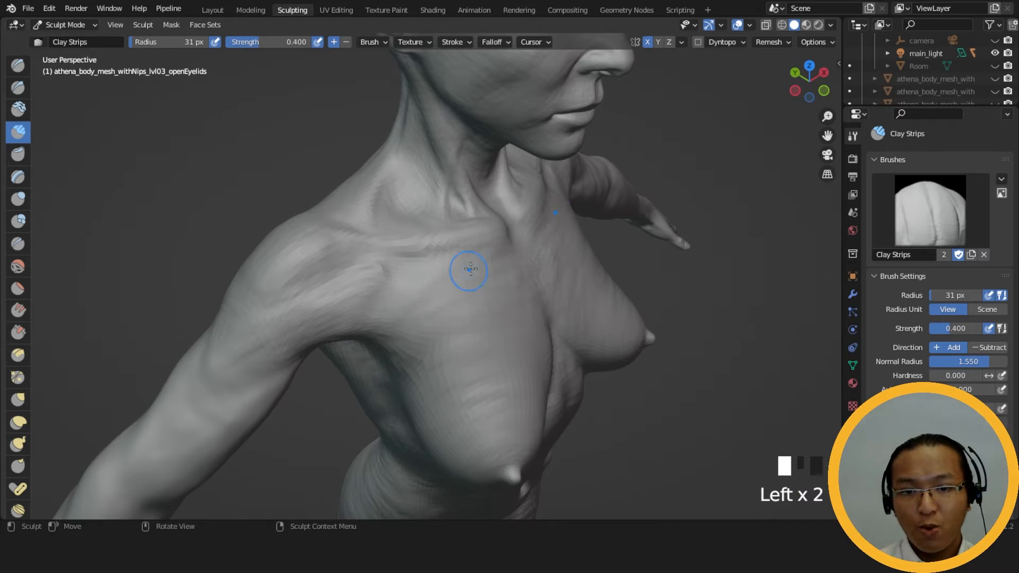
{"action": "key", "text": "ctrl+z"}
{"action": "key", "text": "ctrl+z"}
{"action": "mouse_move", "coordinate": [432, 289]}
{"action": "middle_mouse_down"}
{"action": "mouse_move", "coordinate": [405, 259]}
{"action": "mouse_move", "coordinate": [393, 264]}
{"action": "mouse_move", "coordinate": [427, 273]}
{"action": "middle_mouse_up"}
{"action": "left_click", "coordinate": [398, 234]}
{"action": "left_click", "coordinate": [398, 234]}
{"action": "key", "text": "ctrl+z"}
{"action": "key", "text": "ctrl+z"}
Add short Clay Strips strokes to the upper chest muscle directly beneath the collarbone.
{"action": "left_click", "coordinate": [416, 265]}
{"action": "left_click", "coordinate": [419, 268]}
{"action": "left_click", "coordinate": [421, 269]}
{"action": "left_click", "coordinate": [424, 267]}
{"action": "left_click", "coordinate": [429, 265]}
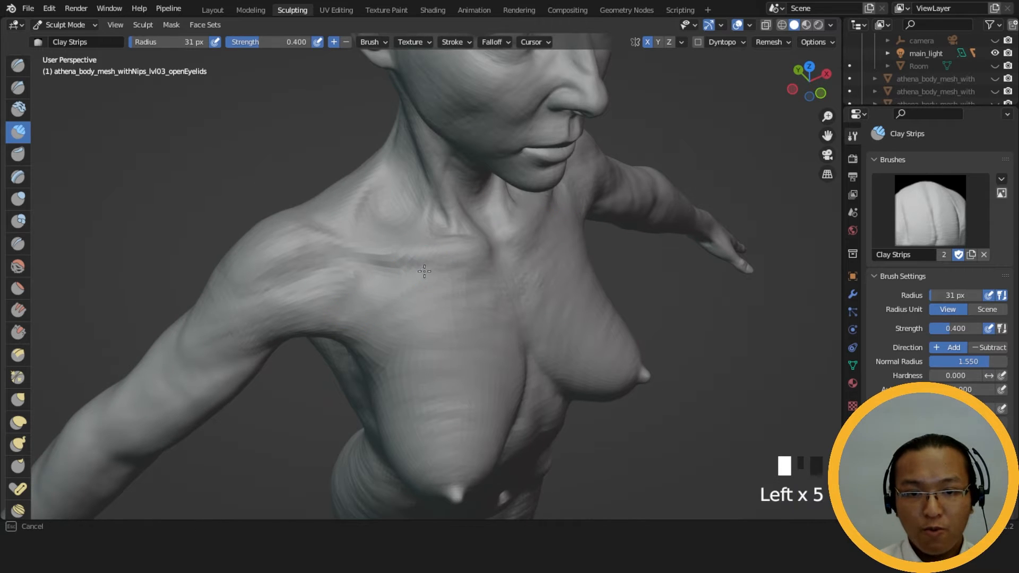
Build up the chest muscle where it runs above the armpit into the front of the shoulder.
{"action": "mouse_move", "coordinate": [307, 318]}
{"action": "middle_mouse_down"}
{"action": "mouse_move", "coordinate": [357, 250]}
{"action": "mouse_move", "coordinate": [394, 234]}
{"action": "middle_mouse_up"}
{"action": "left_click", "coordinate": [376, 237]}
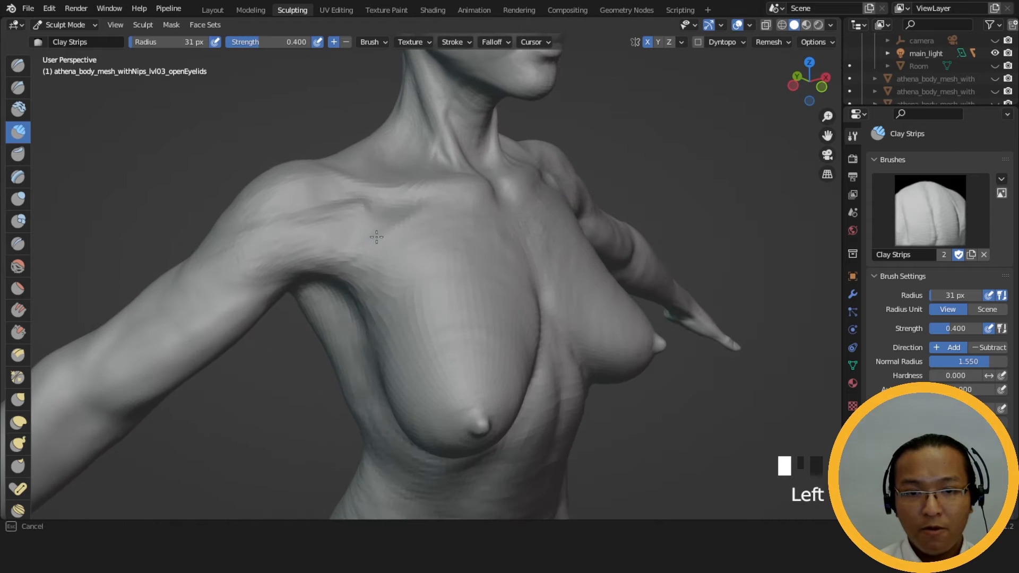
{"action": "left_click", "coordinate": [337, 244]}
{"action": "left_click", "coordinate": [337, 244]}
{"action": "left_click", "coordinate": [345, 247]}
Try extending the outer chest muscle with further Clay Strips strokes.
{"action": "mouse_move", "coordinate": [360, 243]}
{"action": "middle_mouse_down"}
{"action": "mouse_move", "coordinate": [342, 289]}
{"action": "mouse_move", "coordinate": [457, 253]}
{"action": "mouse_move", "coordinate": [455, 273]}
{"action": "mouse_move", "coordinate": [430, 251]}
{"action": "mouse_move", "coordinate": [352, 228]}
{"action": "mouse_move", "coordinate": [455, 277]}
{"action": "middle_mouse_up"}
{"action": "left_click", "coordinate": [375, 268]}
{"action": "left_click", "coordinate": [466, 291]}
{"action": "key", "text": "ctrl+z"}
{"action": "key", "text": "ctrl+z"}
Carve the hollow between front deltoid and upper chest, and add strokes along its edge below the collarbone.
{"action": "left_click", "coordinate": [488, 237]}
{"action": "mouse_move", "coordinate": [488, 238]}
{"action": "middle_mouse_down"}
{"action": "mouse_move", "coordinate": [527, 250]}
{"action": "mouse_move", "coordinate": [451, 289]}
{"action": "middle_mouse_up"}
{"action": "left_click", "coordinate": [450, 294], "text": "ctrl"}
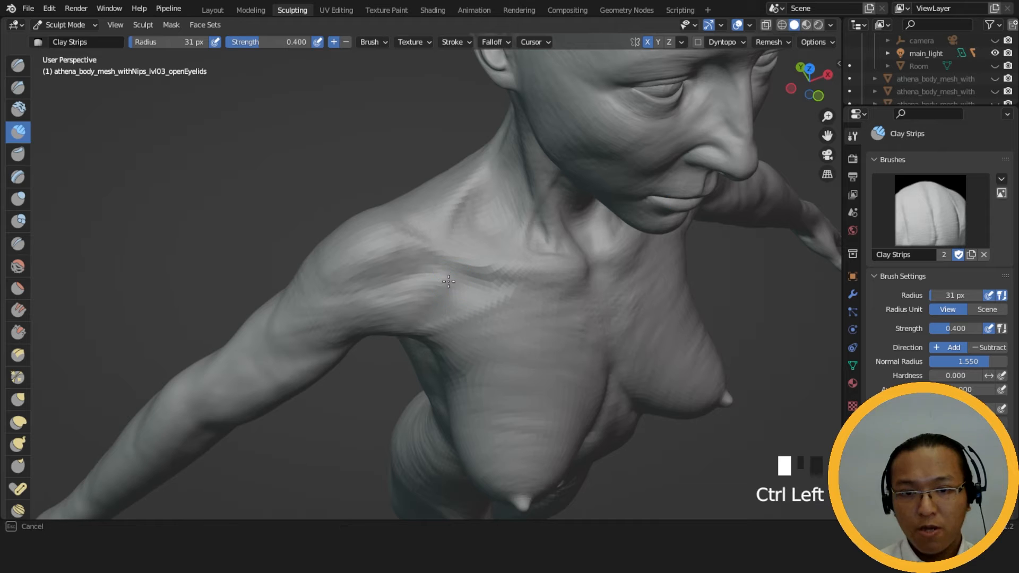
{"action": "left_click", "coordinate": [473, 288], "text": "ctrl"}
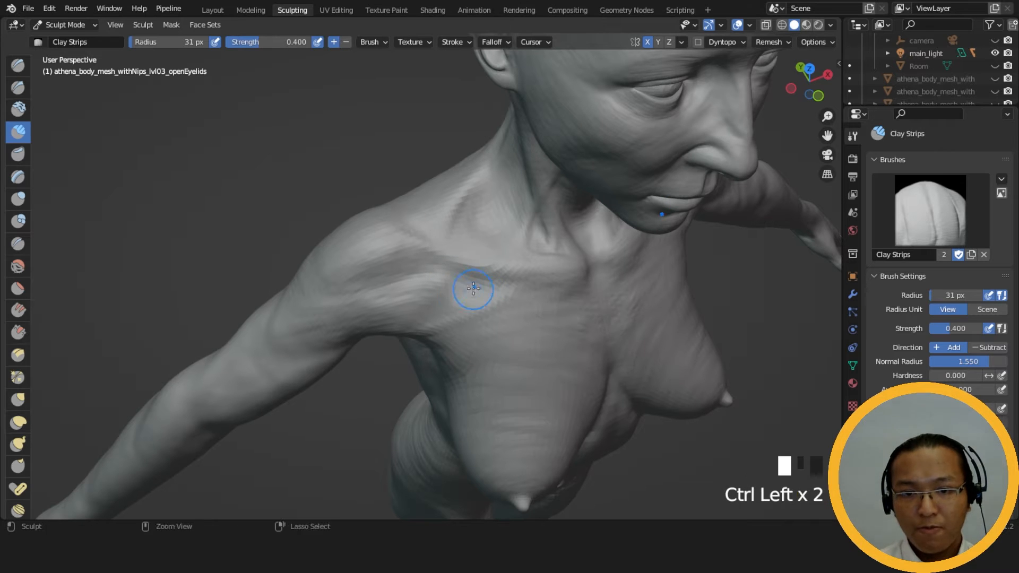
{"action": "left_click", "coordinate": [442, 279]}
{"action": "left_click", "coordinate": [439, 275]}
{"action": "left_click", "coordinate": [455, 269]}
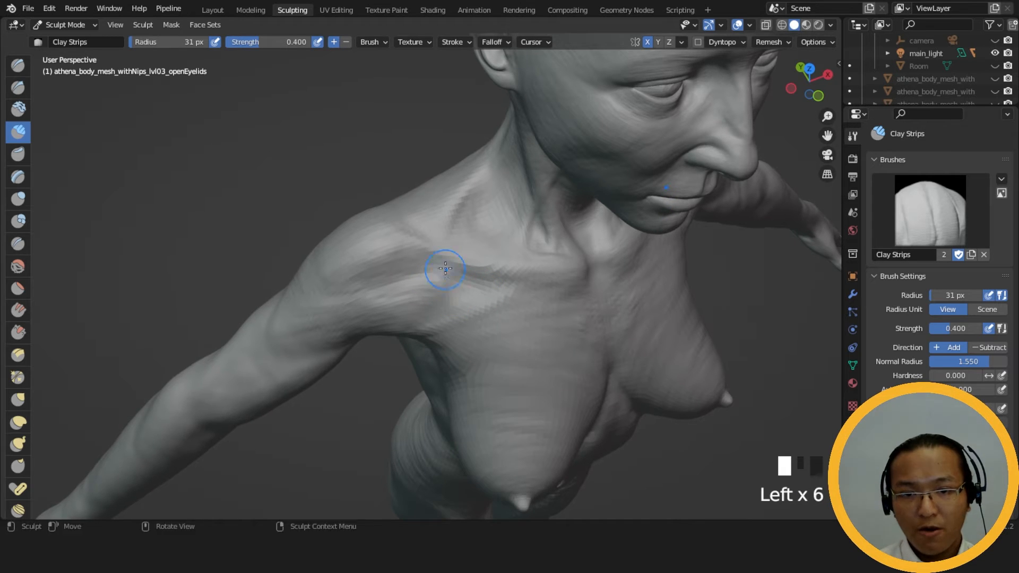
Build up the outer end of the collarbone and the front deltoid beside it with short Clay Strips strokes.
{"action": "middle_click_drag", "start_coordinate": [450, 256], "coordinate": [477, 266]}
{"action": "left_click", "coordinate": [468, 250]}
{"action": "left_click", "coordinate": [464, 249]}
{"action": "left_click", "coordinate": [465, 245]}
{"action": "left_click", "coordinate": [466, 242]}
{"action": "left_click", "coordinate": [461, 242]}
{"action": "left_click", "coordinate": [421, 265]}
{"action": "left_click", "coordinate": [421, 266]}
{"action": "left_click", "coordinate": [427, 287]}
Recess the area just below the outer collarbone with repeated subtractive Clay Strips strokes.
{"action": "middle_click_drag", "start_coordinate": [426, 287], "coordinate": [448, 270]}
{"action": "left_click", "coordinate": [469, 264], "text": "ctrl"}
{"action": "left_click", "coordinate": [470, 264], "text": "ctrl"}
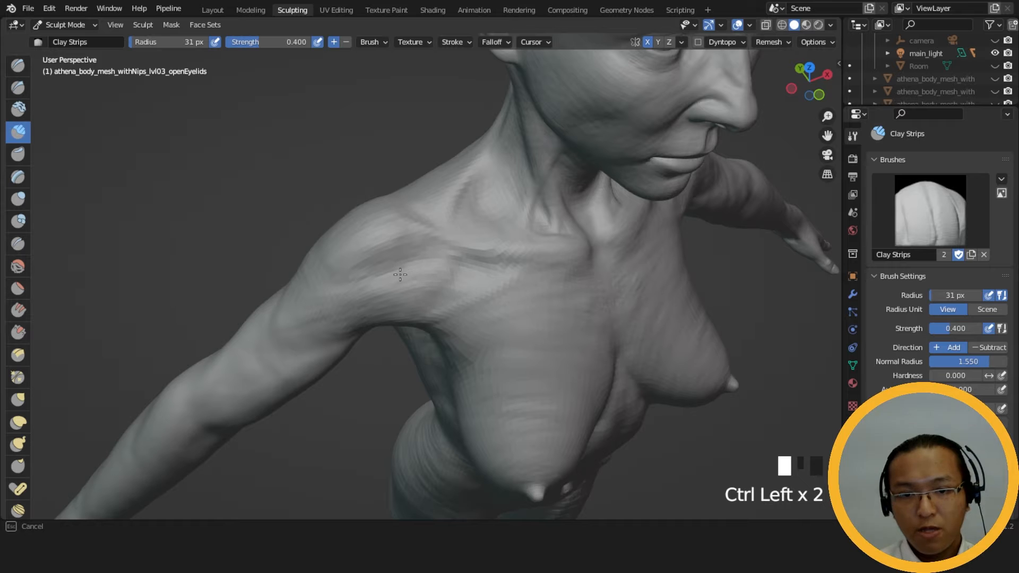
{"action": "left_click", "coordinate": [456, 258], "text": "ctrl"}
{"action": "left_click", "coordinate": [468, 261], "text": "ctrl"}
{"action": "left_click", "coordinate": [480, 264], "text": "ctrl"}
Carve down the ridge between the front deltoid and the outer chest muscle with subtractive Clay Strips strokes.
{"action": "mouse_move", "coordinate": [480, 264]}
{"action": "middle_mouse_down"}
{"action": "mouse_move", "coordinate": [456, 205]}
{"action": "mouse_move", "coordinate": [467, 219]}
{"action": "mouse_move", "coordinate": [491, 204]}
{"action": "mouse_move", "coordinate": [520, 237]}
{"action": "middle_mouse_up"}
{"action": "left_click_drag", "start_coordinate": [493, 255], "coordinate": [453, 259], "text": "ctrl"}
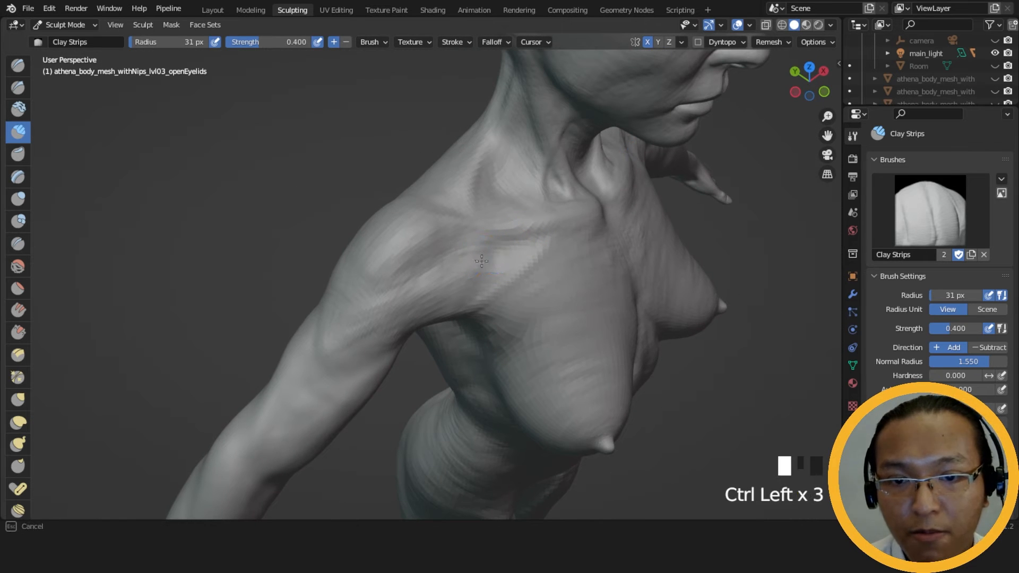
{"action": "mouse_move", "coordinate": [487, 242]}
{"action": "left_mouse_down", "text": "ctrl"}
{"action": "mouse_move", "coordinate": [509, 247]}
{"action": "mouse_move", "coordinate": [495, 263]}
{"action": "left_mouse_up", "text": "ctrl"}
{"action": "mouse_move", "coordinate": [478, 260]}
{"action": "middle_mouse_down"}
{"action": "mouse_move", "coordinate": [450, 263]}
{"action": "mouse_move", "coordinate": [460, 254]}
{"action": "middle_mouse_up"}
{"action": "left_click_drag", "start_coordinate": [461, 265], "coordinate": [452, 266], "text": "ctrl"}
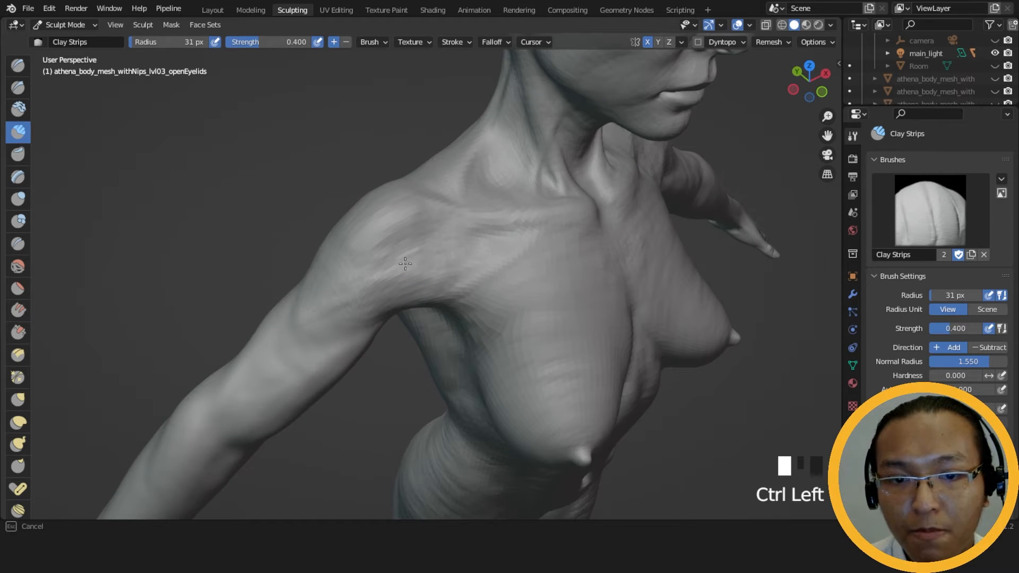
{"action": "left_click_drag", "start_coordinate": [419, 275], "coordinate": [415, 281], "text": "ctrl"}
Smooth the transition between the front deltoid and the outer chest muscle above the armpit with a 42 px brush.
{"action": "mouse_move", "coordinate": [486, 249]}
{"action": "middle_mouse_down"}
{"action": "mouse_move", "coordinate": [448, 210]}
{"action": "mouse_move", "coordinate": [466, 234]}
{"action": "mouse_move", "coordinate": [513, 233]}
{"action": "mouse_move", "coordinate": [514, 224]}
{"action": "middle_mouse_up"}
{"action": "key", "text": "f"}
{"action": "left_click_drag", "start_coordinate": [461, 249], "coordinate": [445, 245], "text": "shift"}
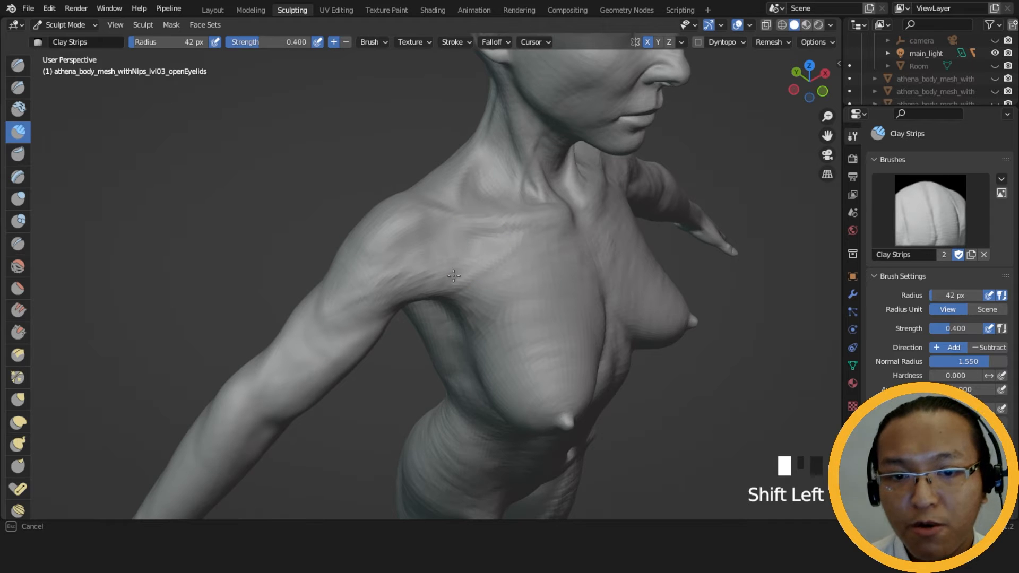
{"action": "left_click_drag", "start_coordinate": [437, 267], "coordinate": [386, 280], "text": "shift"}
Deepen the hollow below the outer collarbone with subtractive Clay Strips strokes at a 27 px radius.
{"action": "mouse_move", "coordinate": [493, 257]}
{"action": "middle_mouse_down"}
{"action": "mouse_move", "coordinate": [517, 243]}
{"action": "mouse_move", "coordinate": [458, 260]}
{"action": "middle_mouse_up"}
{"action": "key", "text": "f"}
{"action": "left_click", "coordinate": [483, 247]}
{"action": "left_click_drag", "start_coordinate": [448, 233], "coordinate": [450, 232], "text": "ctrl"}
{"action": "left_click_drag", "start_coordinate": [452, 232], "coordinate": [457, 232], "text": "ctrl"}
{"action": "left_click_drag", "start_coordinate": [459, 232], "coordinate": [498, 240], "text": "ctrl"}
{"action": "left_click_drag", "start_coordinate": [490, 246], "coordinate": [493, 248], "text": "ctrl"}
{"action": "left_click_drag", "start_coordinate": [479, 251], "coordinate": [483, 250], "text": "ctrl"}
Add short Clay Strips strokes near the armpit where the deltoid meets the chest, and undo the last two.
{"action": "left_click_drag", "start_coordinate": [387, 295], "coordinate": [399, 291]}
{"action": "middle_click_drag", "start_coordinate": [413, 285], "coordinate": [459, 264]}
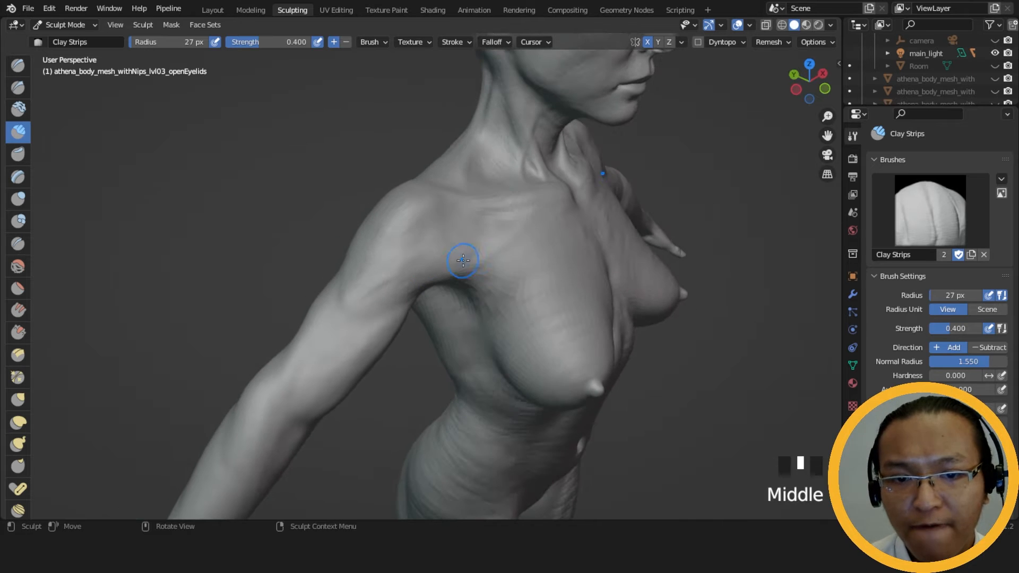
{"action": "left_click_drag", "start_coordinate": [472, 263], "coordinate": [477, 260]}
{"action": "left_click_drag", "start_coordinate": [475, 260], "coordinate": [481, 256]}
{"action": "left_click_drag", "start_coordinate": [478, 258], "coordinate": [485, 255]}
{"action": "mouse_move", "coordinate": [484, 256]}
{"action": "middle_mouse_down"}
{"action": "mouse_move", "coordinate": [452, 238]}
{"action": "mouse_move", "coordinate": [470, 234]}
{"action": "middle_mouse_up"}
{"action": "key", "text": "ctrl+z"}
{"action": "key", "text": "ctrl+z"}
Lay long Clay Strips strokes from the front deltoid across onto the upper outer chest muscle.
{"action": "left_click_drag", "start_coordinate": [395, 244], "coordinate": [389, 243]}
{"action": "left_click_drag", "start_coordinate": [339, 263], "coordinate": [485, 233]}
{"action": "left_click_drag", "start_coordinate": [345, 261], "coordinate": [497, 224]}
{"action": "middle_click_drag", "start_coordinate": [500, 223], "coordinate": [467, 243]}
{"action": "left_click_drag", "start_coordinate": [330, 266], "coordinate": [467, 246]}
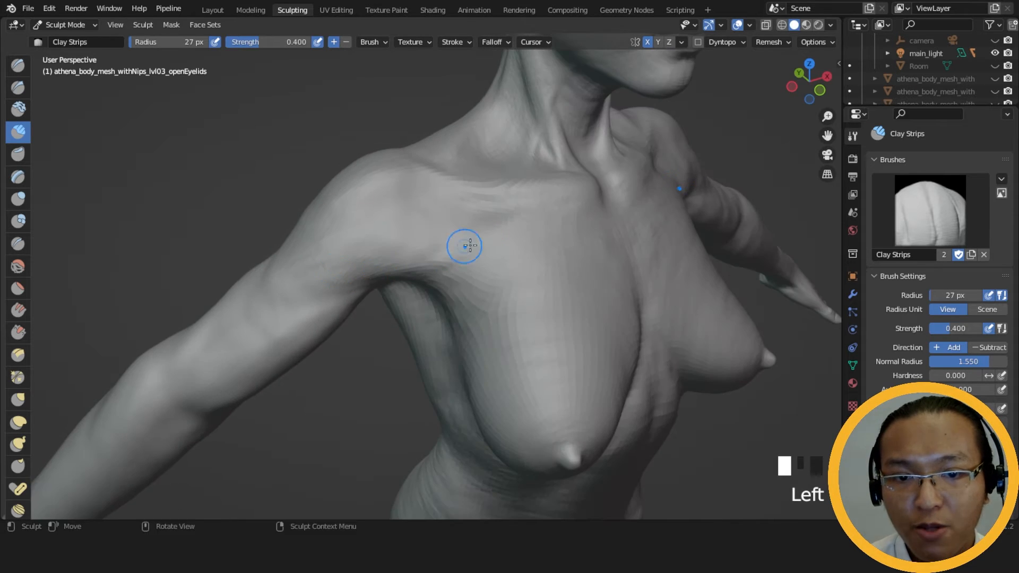
Build up the outer chest muscle with repeated Clay Strips strokes running from above the armpit toward the chest.
{"action": "middle_click_drag", "start_coordinate": [447, 255], "coordinate": [471, 277]}
{"action": "left_click_drag", "start_coordinate": [471, 277], "coordinate": [499, 260]}
{"action": "left_click_drag", "start_coordinate": [475, 274], "coordinate": [507, 254]}
{"action": "mouse_move", "coordinate": [504, 255]}
{"action": "middle_mouse_down"}
{"action": "mouse_move", "coordinate": [449, 265]}
{"action": "mouse_move", "coordinate": [498, 277]}
{"action": "middle_mouse_up"}
{"action": "mouse_move", "coordinate": [417, 302]}
{"action": "left_mouse_down"}
{"action": "mouse_move", "coordinate": [408, 306]}
{"action": "mouse_move", "coordinate": [501, 276]}
{"action": "left_mouse_up"}
{"action": "left_click_drag", "start_coordinate": [414, 303], "coordinate": [496, 277]}
{"action": "left_click_drag", "start_coordinate": [417, 303], "coordinate": [498, 273]}
{"action": "left_click_drag", "start_coordinate": [407, 302], "coordinate": [506, 263]}
{"action": "left_click_drag", "start_coordinate": [425, 295], "coordinate": [493, 268]}
{"action": "left_click_drag", "start_coordinate": [432, 290], "coordinate": [496, 260]}
{"action": "left_click_drag", "start_coordinate": [435, 281], "coordinate": [496, 252]}
{"action": "mouse_move", "coordinate": [446, 273]}
{"action": "left_mouse_down"}
{"action": "mouse_move", "coordinate": [499, 247]}
{"action": "mouse_move", "coordinate": [493, 260]}
{"action": "left_mouse_up"}
{"action": "left_click_drag", "start_coordinate": [425, 295], "coordinate": [485, 273]}
{"action": "left_click_drag", "start_coordinate": [414, 301], "coordinate": [495, 248]}
{"action": "left_click_drag", "start_coordinate": [456, 257], "coordinate": [461, 253]}
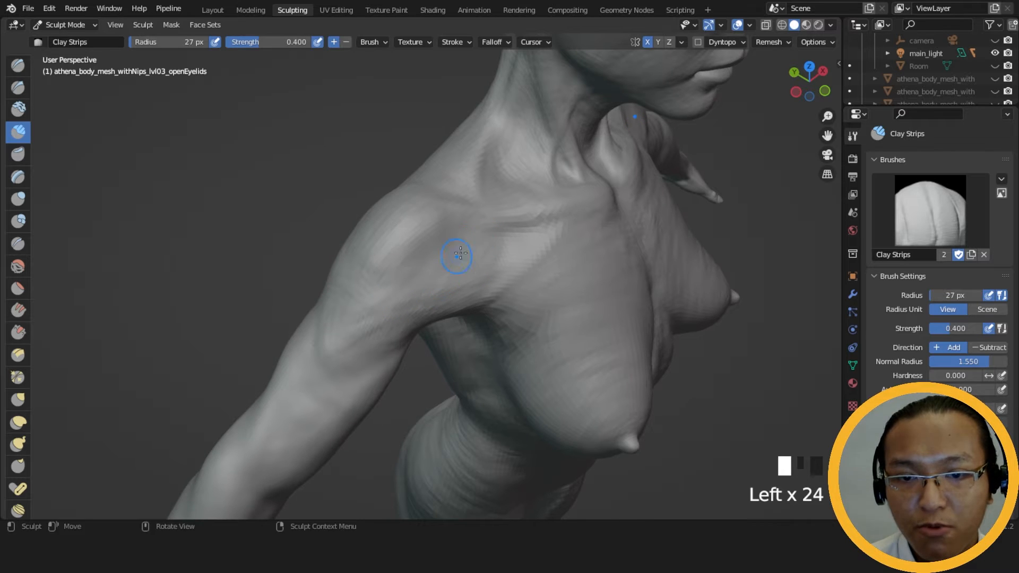
Fill the front deltoid beside the chest muscle with parallel strokes running up toward the outer collarbone.
{"action": "left_click_drag", "start_coordinate": [422, 293], "coordinate": [478, 260]}
{"action": "left_click_drag", "start_coordinate": [416, 292], "coordinate": [473, 254]}
{"action": "mouse_move", "coordinate": [417, 291]}
{"action": "left_mouse_down"}
{"action": "mouse_move", "coordinate": [447, 271]}
{"action": "mouse_move", "coordinate": [457, 243]}
{"action": "left_mouse_up"}
{"action": "left_click_drag", "start_coordinate": [400, 292], "coordinate": [462, 239]}
{"action": "left_click_drag", "start_coordinate": [410, 284], "coordinate": [461, 237]}
{"action": "left_click_drag", "start_coordinate": [406, 281], "coordinate": [460, 237]}
{"action": "left_click_drag", "start_coordinate": [401, 281], "coordinate": [459, 237]}
{"action": "left_click_drag", "start_coordinate": [397, 271], "coordinate": [460, 238]}
{"action": "left_click_drag", "start_coordinate": [385, 288], "coordinate": [388, 285]}
Thicken the lower edge of the chest muscle just above the armpit with Clay Strips strokes.
{"action": "middle_click_drag", "start_coordinate": [406, 309], "coordinate": [484, 227]}
{"action": "left_click", "coordinate": [491, 250]}
{"action": "left_click", "coordinate": [489, 257]}
{"action": "left_click_drag", "start_coordinate": [477, 233], "coordinate": [425, 249]}
{"action": "left_click_drag", "start_coordinate": [403, 255], "coordinate": [455, 240]}
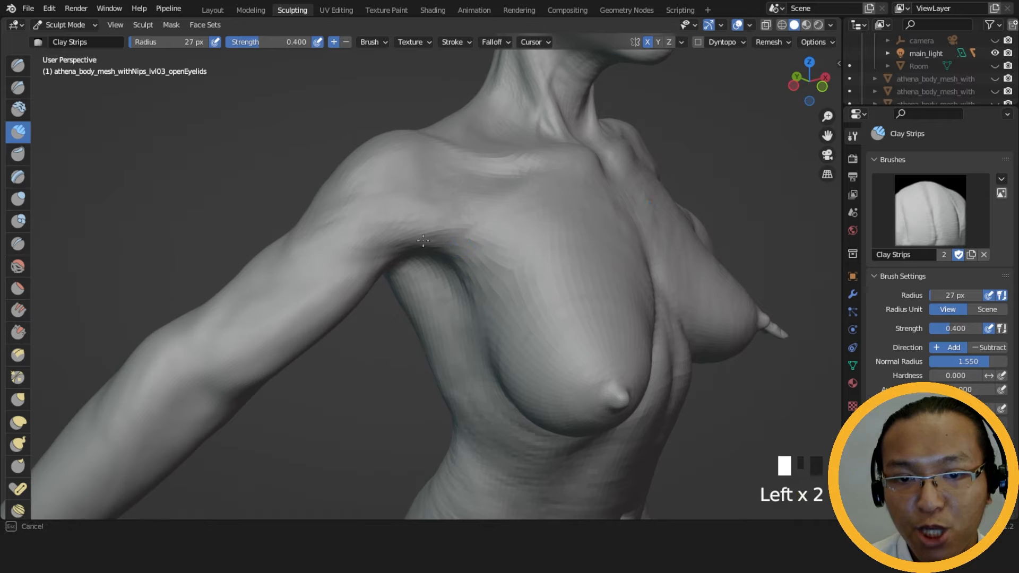
{"action": "left_click_drag", "start_coordinate": [395, 256], "coordinate": [459, 240]}
{"action": "left_click_drag", "start_coordinate": [398, 254], "coordinate": [460, 241]}
{"action": "left_click_drag", "start_coordinate": [393, 254], "coordinate": [459, 243]}
{"action": "left_click_drag", "start_coordinate": [395, 252], "coordinate": [470, 245]}
Touch up the outer chest and adjust the shoulder and armpit contour with a large Grab brush.
{"action": "middle_click_drag", "start_coordinate": [470, 246], "coordinate": [491, 276]}
{"action": "left_click_drag", "start_coordinate": [489, 275], "coordinate": [447, 270]}
{"action": "middle_click_drag", "start_coordinate": [447, 269], "coordinate": [480, 255]}
{"action": "mouse_move", "coordinate": [480, 255]}
{"action": "middle_mouse_down"}
{"action": "mouse_move", "coordinate": [491, 254]}
{"action": "mouse_move", "coordinate": [417, 221]}
{"action": "middle_mouse_up"}
{"action": "mouse_move", "coordinate": [454, 182]}
{"action": "middle_mouse_down"}
{"action": "mouse_move", "coordinate": [459, 261]}
{"action": "mouse_move", "coordinate": [499, 297]}
{"action": "middle_mouse_up"}
{"action": "key", "text": "g"}
{"action": "key", "text": "f"}
{"action": "left_click", "coordinate": [534, 298]}
{"action": "mouse_move", "coordinate": [398, 348]}
{"action": "left_mouse_down"}
{"action": "mouse_move", "coordinate": [375, 346]}
{"action": "mouse_move", "coordinate": [387, 336]}
{"action": "left_mouse_up"}
{"action": "key", "text": "f"}
{"action": "left_click", "coordinate": [395, 351]}
{"action": "middle_click_drag", "start_coordinate": [387, 336], "coordinate": [523, 245]}
{"action": "left_click_drag", "start_coordinate": [523, 245], "coordinate": [519, 246]}
{"action": "mouse_move", "coordinate": [519, 247]}
{"action": "middle_mouse_down"}
{"action": "mouse_move", "coordinate": [423, 250]}
{"action": "mouse_move", "coordinate": [421, 319]}
{"action": "mouse_move", "coordinate": [391, 325]}
{"action": "mouse_move", "coordinate": [364, 273]}
{"action": "middle_mouse_up"}
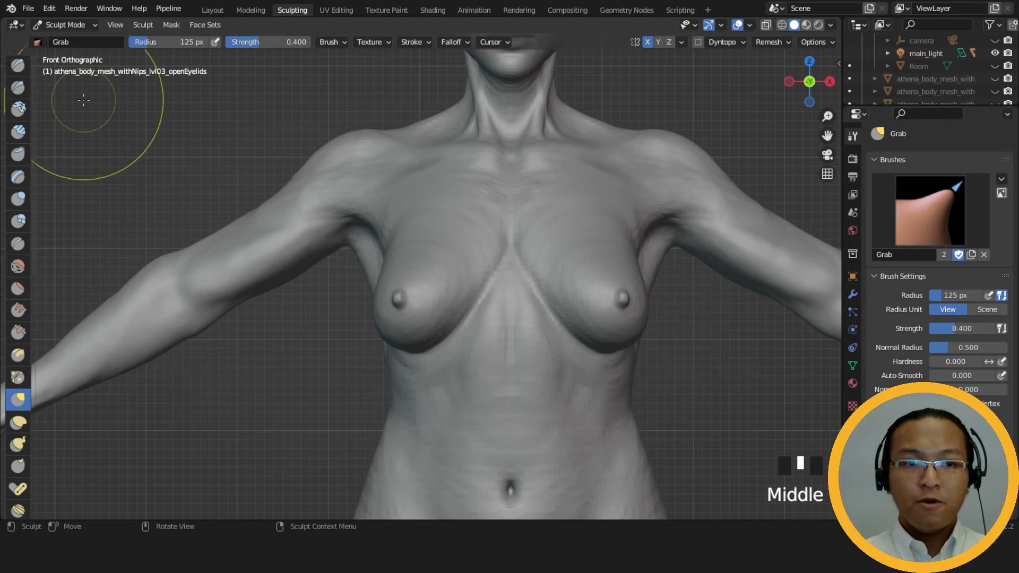
Add Clay Strips strokes at a 47 px radius on the outer chest muscle and up the front deltoid.
{"action": "left_click", "coordinate": [17, 131]}
{"action": "key", "text": "f"}
{"action": "left_click", "coordinate": [383, 240]}
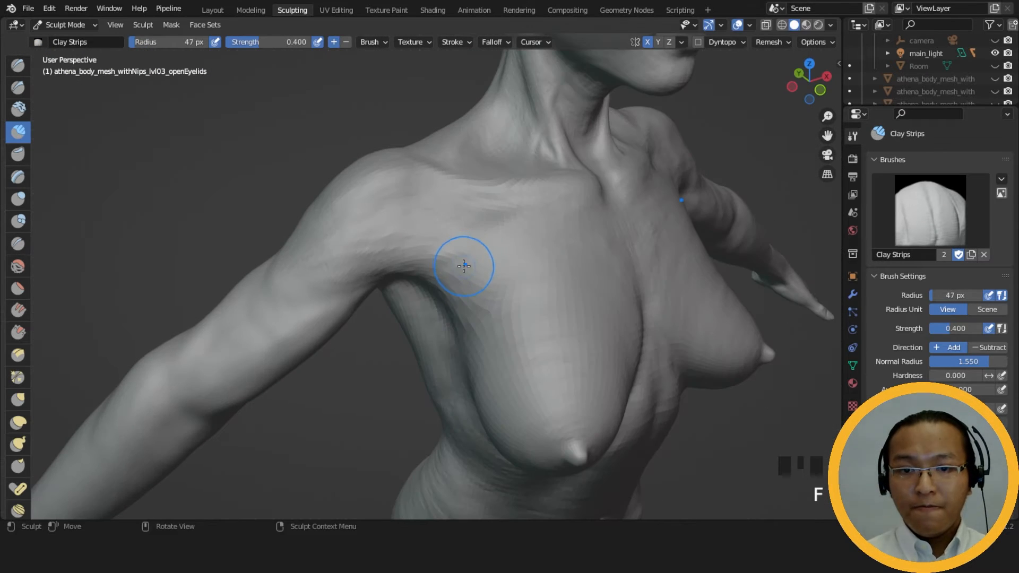
{"action": "left_click_drag", "start_coordinate": [479, 257], "coordinate": [475, 273]}
{"action": "middle_click_drag", "start_coordinate": [475, 273], "coordinate": [415, 229]}
{"action": "left_click_drag", "start_coordinate": [372, 225], "coordinate": [386, 208]}
{"action": "left_click_drag", "start_coordinate": [376, 229], "coordinate": [387, 205]}
{"action": "left_click_drag", "start_coordinate": [376, 229], "coordinate": [393, 202]}
{"action": "left_click_drag", "start_coordinate": [381, 224], "coordinate": [397, 200]}
{"action": "left_click_drag", "start_coordinate": [392, 208], "coordinate": [399, 201]}
Add short Clay Strips strokes to the outer chest muscle beside the armpit.
{"action": "mouse_move", "coordinate": [399, 202]}
{"action": "middle_mouse_down"}
{"action": "mouse_move", "coordinate": [536, 223]}
{"action": "mouse_move", "coordinate": [476, 294]}
{"action": "middle_mouse_up"}
{"action": "left_click", "coordinate": [540, 228]}
{"action": "left_click_drag", "start_coordinate": [478, 294], "coordinate": [501, 291]}
{"action": "mouse_move", "coordinate": [482, 297]}
{"action": "left_mouse_down"}
{"action": "mouse_move", "coordinate": [506, 293]}
{"action": "mouse_move", "coordinate": [510, 307]}
{"action": "left_mouse_up"}
{"action": "mouse_move", "coordinate": [510, 308]}
{"action": "middle_mouse_down"}
{"action": "mouse_move", "coordinate": [522, 312]}
{"action": "mouse_move", "coordinate": [552, 265]}
{"action": "middle_mouse_up"}
Smooth the outer chest at a 33 px radius and carve the recess just under the outer collarbone.
{"action": "key", "text": "f"}
{"action": "left_click_drag", "start_coordinate": [451, 266], "coordinate": [461, 271], "text": "shift"}
{"action": "left_click", "coordinate": [459, 252], "text": "ctrl"}
{"action": "mouse_move", "coordinate": [477, 223]}
{"action": "left_mouse_down", "text": "ctrl"}
{"action": "mouse_move", "coordinate": [488, 210]}
{"action": "mouse_move", "coordinate": [480, 222]}
{"action": "left_mouse_up", "text": "ctrl"}
{"action": "left_click_drag", "start_coordinate": [478, 219], "coordinate": [493, 236], "text": "ctrl"}
Cut the groove between the front deltoid and the chest muscle with short subtractive strokes.
{"action": "middle_click_drag", "start_coordinate": [462, 220], "coordinate": [446, 234]}
{"action": "left_click_drag", "start_coordinate": [447, 235], "coordinate": [436, 251], "text": "ctrl"}
{"action": "left_click_drag", "start_coordinate": [448, 238], "coordinate": [437, 252], "text": "ctrl"}
{"action": "left_click_drag", "start_coordinate": [450, 238], "coordinate": [438, 253], "text": "ctrl"}
{"action": "left_click_drag", "start_coordinate": [451, 240], "coordinate": [441, 248], "text": "ctrl"}
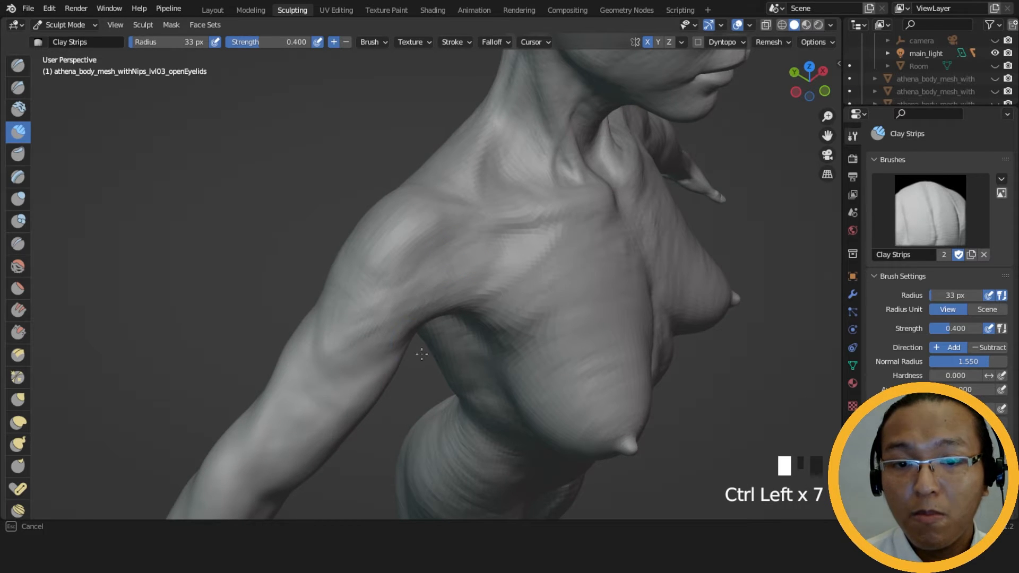
{"action": "left_click_drag", "start_coordinate": [421, 354], "coordinate": [428, 329], "text": "ctrl"}
Dab small amounts of clay into the hollow below the outer collarbone.
{"action": "left_click", "coordinate": [435, 286]}
{"action": "left_click", "coordinate": [493, 233]}
{"action": "left_click", "coordinate": [493, 233]}
{"action": "left_click", "coordinate": [492, 233]}
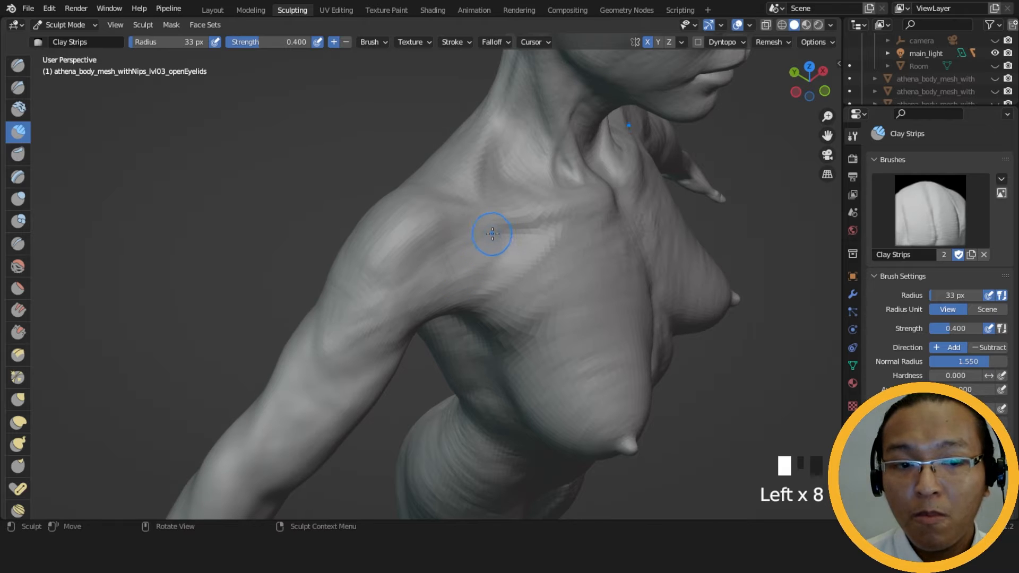
{"action": "left_click", "coordinate": [480, 228]}
{"action": "left_click", "coordinate": [487, 239]}
Sweep long Clay Strips strokes from below the collarbone down across the front deltoid toward the upper arm.
{"action": "mouse_move", "coordinate": [434, 280]}
{"action": "left_mouse_down"}
{"action": "mouse_move", "coordinate": [482, 234]}
{"action": "mouse_move", "coordinate": [423, 277]}
{"action": "left_mouse_up"}
{"action": "left_click_drag", "start_coordinate": [423, 277], "coordinate": [477, 234]}
{"action": "mouse_move", "coordinate": [477, 234]}
{"action": "left_mouse_down"}
{"action": "mouse_move", "coordinate": [396, 275]}
{"action": "mouse_move", "coordinate": [466, 225]}
{"action": "mouse_move", "coordinate": [370, 285]}
{"action": "left_mouse_up"}
{"action": "left_click_drag", "start_coordinate": [472, 237], "coordinate": [374, 303]}
{"action": "left_click_drag", "start_coordinate": [478, 246], "coordinate": [371, 313]}
{"action": "mouse_move", "coordinate": [480, 264]}
{"action": "left_mouse_down"}
{"action": "mouse_move", "coordinate": [367, 325]}
{"action": "mouse_move", "coordinate": [438, 302]}
{"action": "left_mouse_up"}
{"action": "left_click", "coordinate": [494, 260]}
{"action": "left_click", "coordinate": [473, 271]}
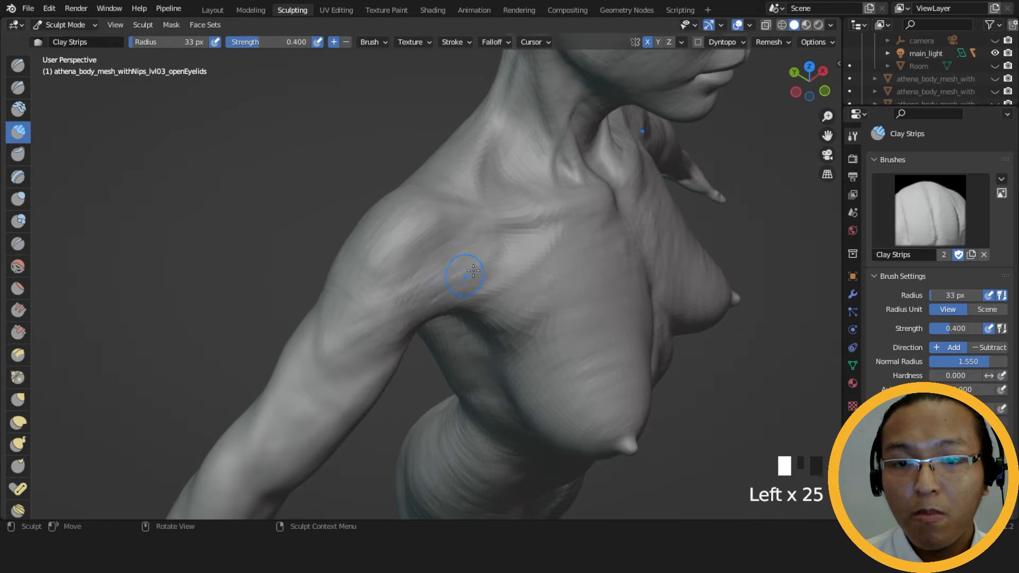
Add short Clay Strips strokes to the lower front deltoid near the armpit.
{"action": "middle_click_drag", "start_coordinate": [411, 312], "coordinate": [372, 324]}
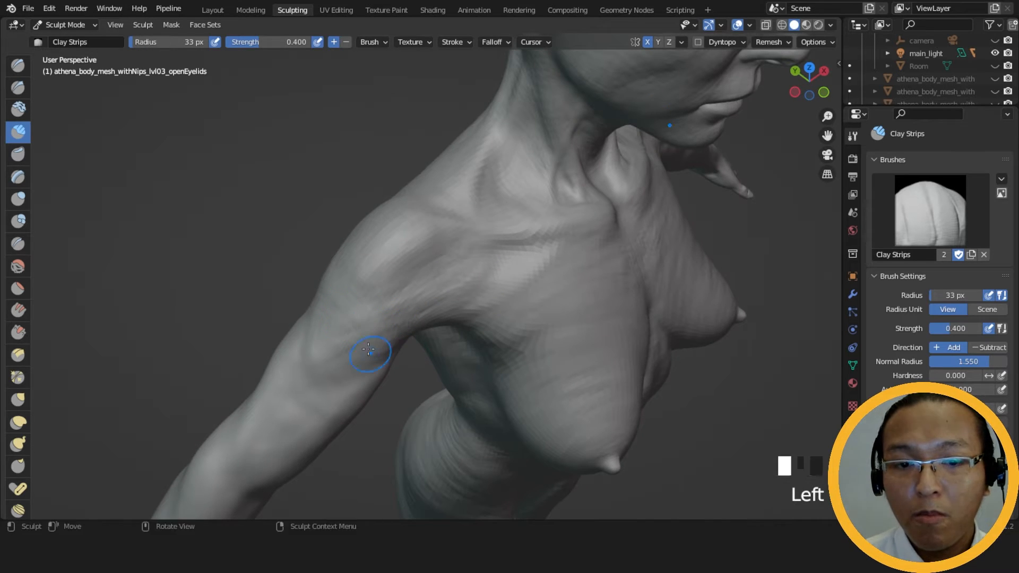
{"action": "left_click", "coordinate": [390, 294]}
{"action": "left_click", "coordinate": [397, 297]}
{"action": "left_click", "coordinate": [403, 300]}
{"action": "left_click_drag", "start_coordinate": [409, 303], "coordinate": [449, 289]}
Build up the chest muscle's outer end above the armpit with short back-and-forth Clay Strips strokes.
{"action": "left_click_drag", "start_coordinate": [448, 286], "coordinate": [447, 269]}
{"action": "left_click_drag", "start_coordinate": [498, 290], "coordinate": [496, 277]}
{"action": "left_click_drag", "start_coordinate": [498, 276], "coordinate": [499, 289]}
{"action": "left_click_drag", "start_coordinate": [499, 290], "coordinate": [504, 276]}
{"action": "left_click_drag", "start_coordinate": [507, 275], "coordinate": [493, 293]}
{"action": "left_click_drag", "start_coordinate": [486, 294], "coordinate": [461, 308]}
{"action": "left_click_drag", "start_coordinate": [508, 253], "coordinate": [474, 302]}
{"action": "left_click_drag", "start_coordinate": [474, 301], "coordinate": [517, 255]}
{"action": "left_click_drag", "start_coordinate": [518, 255], "coordinate": [499, 281]}
{"action": "left_click_drag", "start_coordinate": [498, 282], "coordinate": [505, 270]}
{"action": "mouse_move", "coordinate": [451, 292]}
{"action": "middle_mouse_down"}
{"action": "mouse_move", "coordinate": [366, 245]}
{"action": "mouse_move", "coordinate": [421, 227]}
{"action": "mouse_move", "coordinate": [482, 333]}
{"action": "mouse_move", "coordinate": [514, 358]}
{"action": "mouse_move", "coordinate": [506, 407]}
{"action": "mouse_move", "coordinate": [614, 360]}
{"action": "mouse_move", "coordinate": [603, 382]}
{"action": "mouse_move", "coordinate": [558, 267]}
{"action": "middle_mouse_up"}
{"action": "left_click_drag", "start_coordinate": [506, 268], "coordinate": [475, 305]}
{"action": "left_click_drag", "start_coordinate": [508, 267], "coordinate": [507, 267]}
Pull the outer shoulder contour outward in front view with the Grab brush at a 158 px radius.
{"action": "mouse_move", "coordinate": [511, 314]}
{"action": "middle_mouse_down"}
{"action": "mouse_move", "coordinate": [383, 282]}
{"action": "mouse_move", "coordinate": [353, 221]}
{"action": "mouse_move", "coordinate": [432, 261]}
{"action": "mouse_move", "coordinate": [454, 204]}
{"action": "middle_mouse_up"}
{"action": "key", "text": "g"}
{"action": "key", "text": "f"}
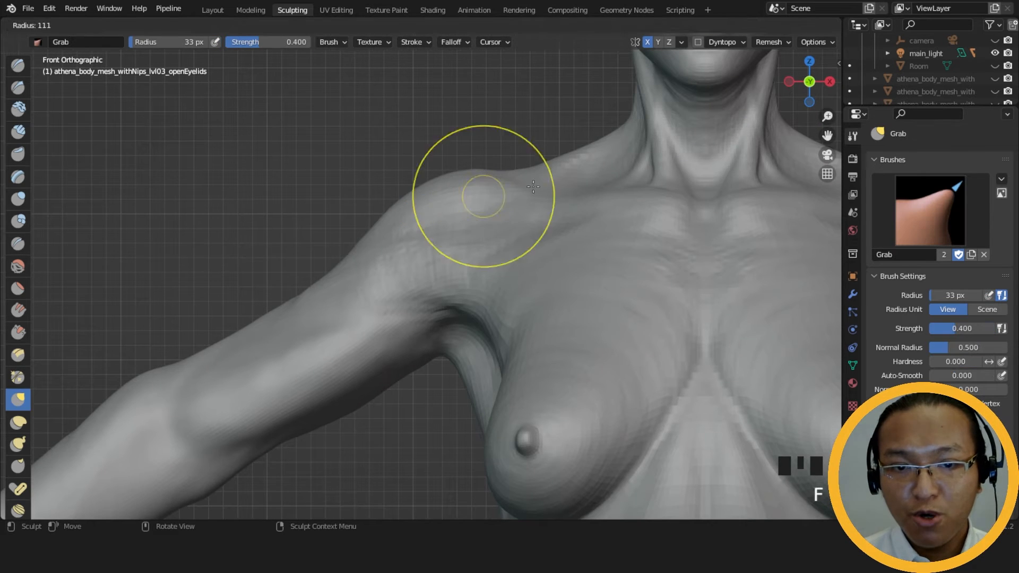
{"action": "key", "text": "f"}
{"action": "left_click", "coordinate": [434, 184]}
{"action": "left_click_drag", "start_coordinate": [432, 185], "coordinate": [399, 190]}
{"action": "left_click_drag", "start_coordinate": [409, 202], "coordinate": [395, 205]}
{"action": "left_click_drag", "start_coordinate": [395, 217], "coordinate": [382, 230]}
{"action": "middle_click_drag", "start_coordinate": [402, 273], "coordinate": [422, 396], "text": "ctrl"}
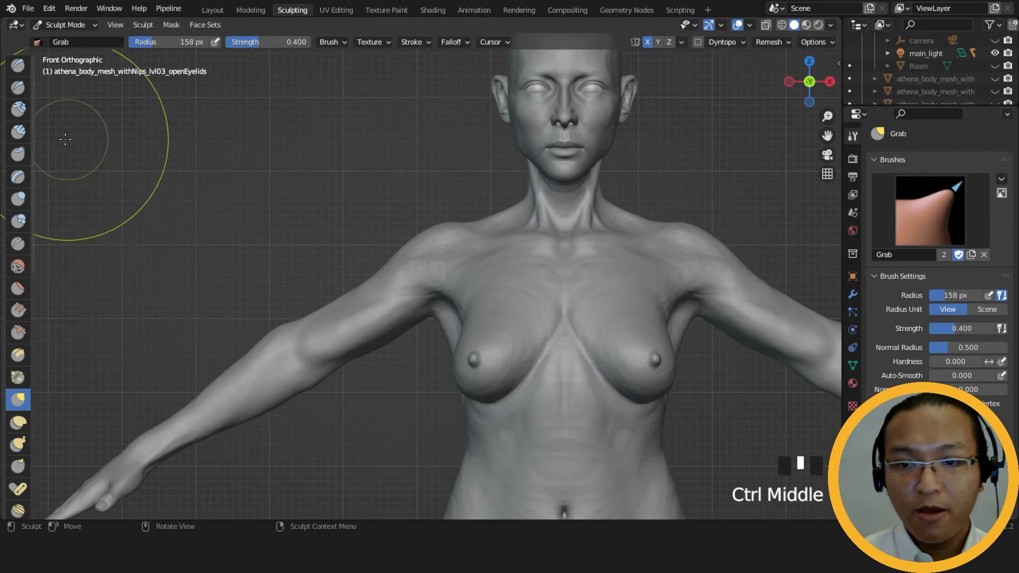
Add Clay Strips strokes at a 39 px radius on the side of the deltoid, and undo the last stroke.
{"action": "key", "text": "f"}
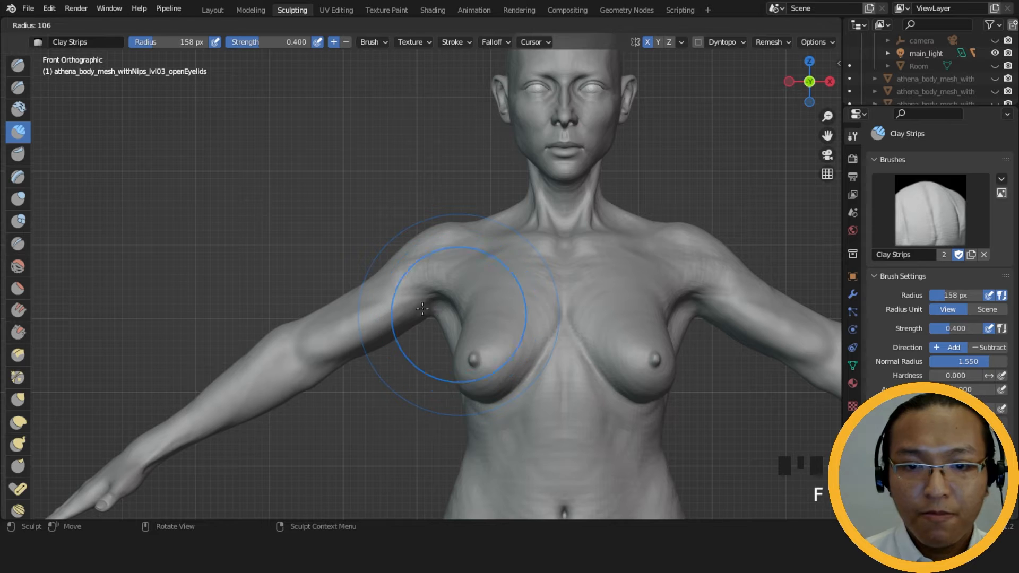
{"action": "left_click", "coordinate": [385, 313]}
{"action": "middle_click_drag", "start_coordinate": [390, 312], "coordinate": [578, 361]}
{"action": "middle_click_drag", "start_coordinate": [563, 355], "coordinate": [448, 230]}
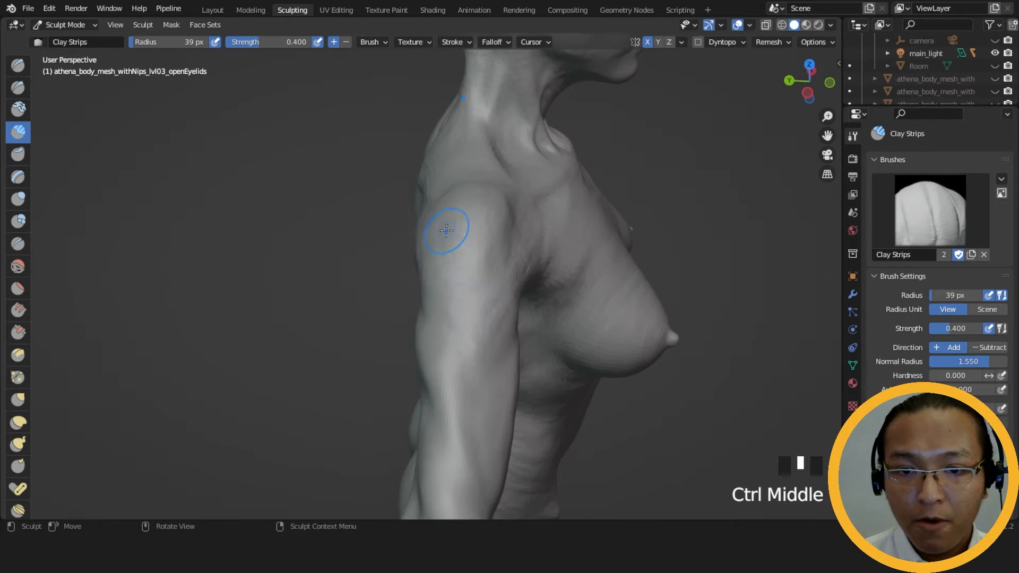
{"action": "middle_click_drag", "start_coordinate": [382, 146], "coordinate": [416, 211]}
{"action": "left_click", "coordinate": [413, 212]}
{"action": "left_click_drag", "start_coordinate": [413, 212], "coordinate": [431, 249]}
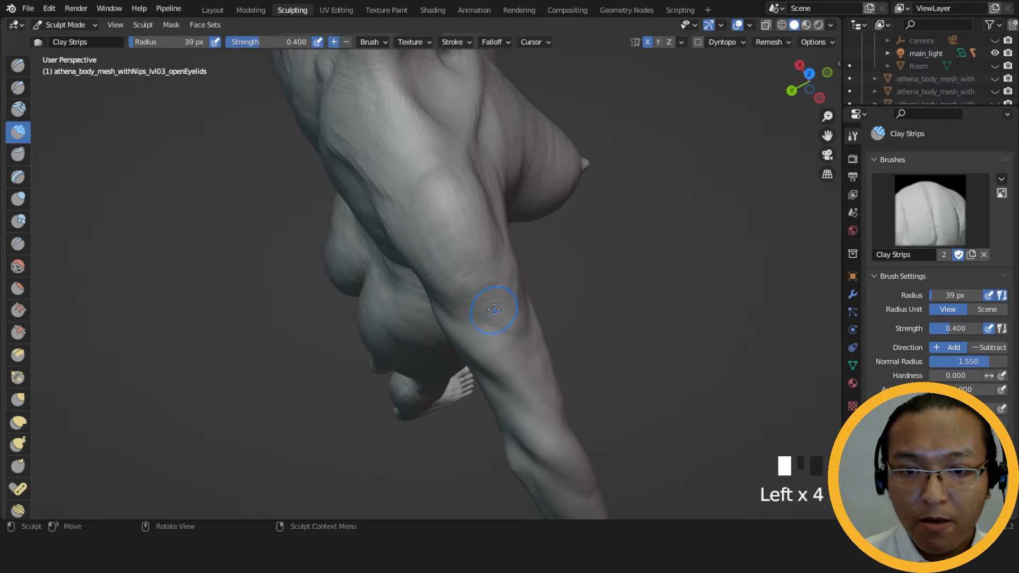
{"action": "middle_click_drag", "start_coordinate": [405, 278], "coordinate": [512, 246]}
{"action": "key", "text": "ctrl+z"}
Carve around the deltoid's lower end on the outer upper arm with subtractive Clay Strips strokes.
{"action": "mouse_move", "coordinate": [451, 229]}
{"action": "middle_mouse_down"}
{"action": "mouse_move", "coordinate": [392, 221]}
{"action": "mouse_move", "coordinate": [486, 208]}
{"action": "middle_mouse_up"}
{"action": "left_click", "coordinate": [509, 301]}
{"action": "left_click", "coordinate": [481, 300], "text": "ctrl"}
{"action": "left_click_drag", "start_coordinate": [481, 301], "coordinate": [452, 300], "text": "ctrl"}
{"action": "middle_click_drag", "start_coordinate": [490, 305], "coordinate": [442, 303]}
{"action": "mouse_move", "coordinate": [442, 299]}
{"action": "left_mouse_down", "text": "ctrl"}
{"action": "mouse_move", "coordinate": [471, 333]}
{"action": "mouse_move", "coordinate": [450, 278]}
{"action": "left_mouse_up", "text": "ctrl"}
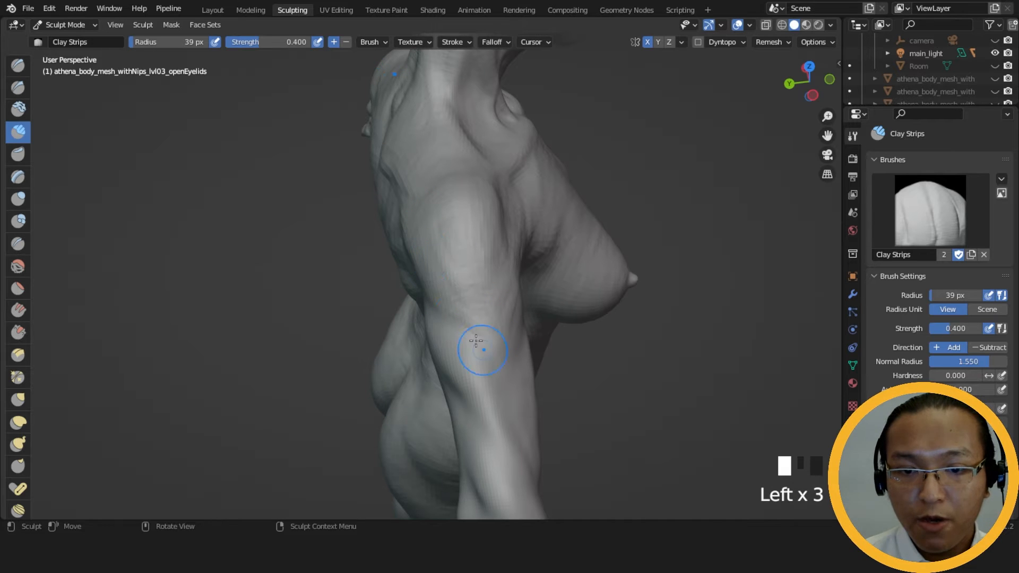
Build up the upper arm just below the deltoid's lower end with Clay Strips strokes at a 39 px radius.
{"action": "middle_click_drag", "start_coordinate": [479, 365], "coordinate": [453, 357]}
{"action": "left_click", "coordinate": [440, 335]}
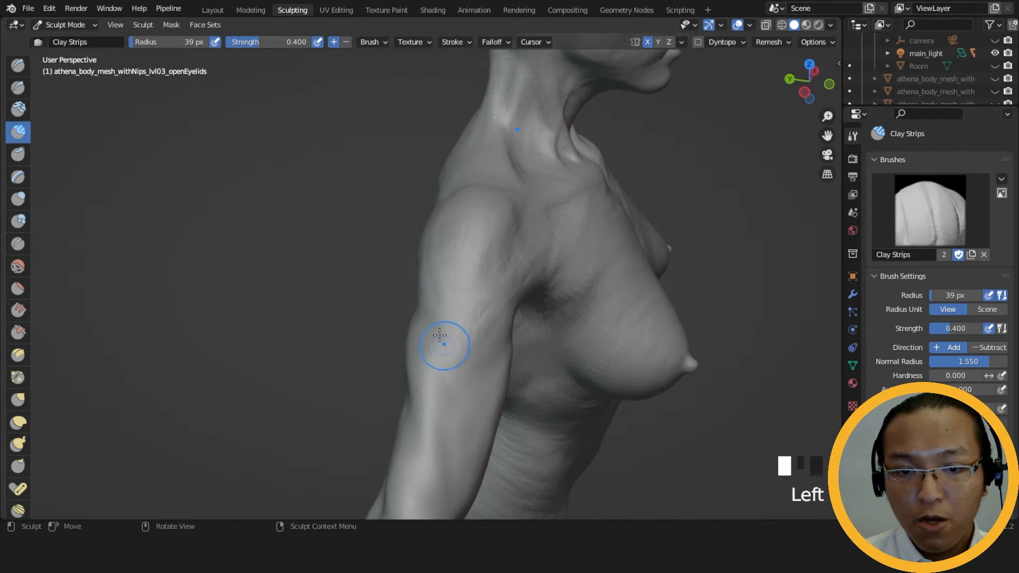
{"action": "middle_click_drag", "start_coordinate": [455, 392], "coordinate": [500, 184], "text": "shift"}
{"action": "left_click", "coordinate": [500, 184]}
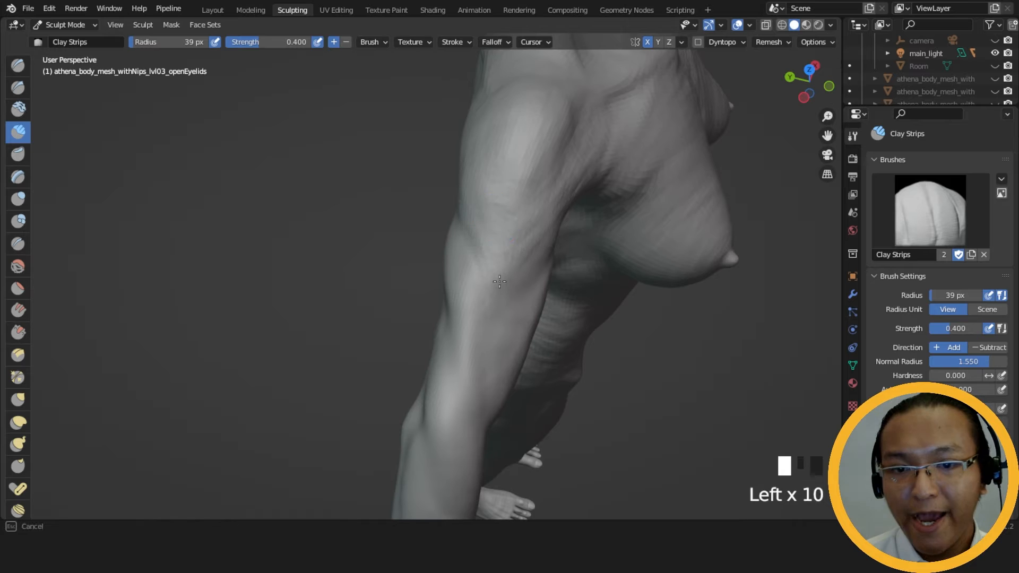
{"action": "middle_click_drag", "start_coordinate": [512, 273], "coordinate": [432, 209]}
{"action": "middle_click_drag", "start_coordinate": [509, 218], "coordinate": [576, 205]}
{"action": "left_click", "coordinate": [583, 225]}
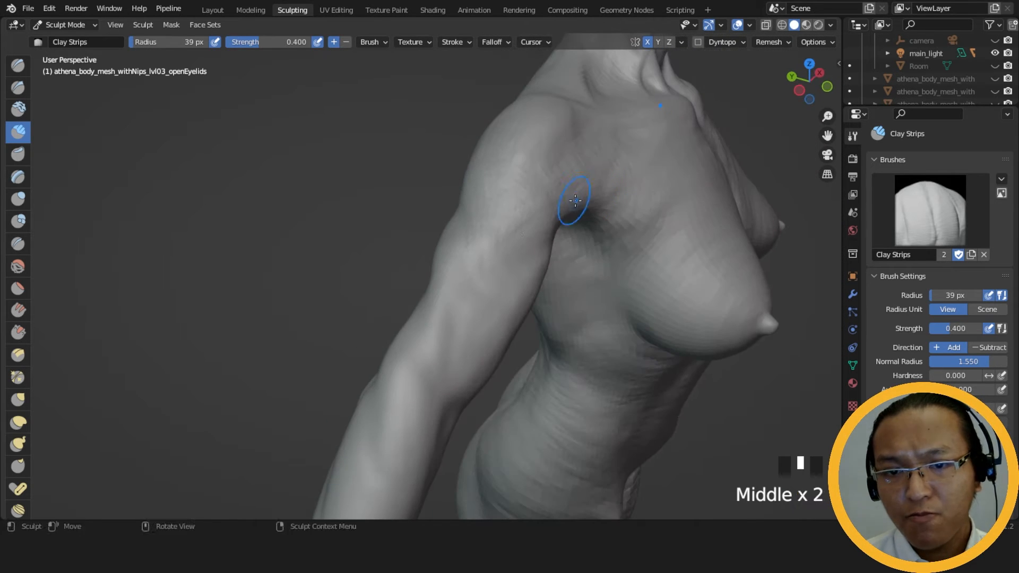
{"action": "left_click", "coordinate": [573, 199]}
Reshape the upper arm's contour near the armpit with the Grab brush.
{"action": "middle_click_drag", "start_coordinate": [500, 251], "coordinate": [548, 273]}
{"action": "key", "text": "g"}
{"action": "key", "text": "f"}
{"action": "left_click", "coordinate": [635, 266]}
{"action": "left_click_drag", "start_coordinate": [543, 252], "coordinate": [541, 250]}
{"action": "middle_click_drag", "start_coordinate": [541, 251], "coordinate": [542, 284]}
Refine the deltoid and upper arm outline with the Grab brush at a 106 px radius, finishing in front view.
{"action": "key", "text": "f"}
{"action": "left_click", "coordinate": [609, 284]}
{"action": "left_click_drag", "start_coordinate": [539, 282], "coordinate": [532, 279]}
{"action": "left_click_drag", "start_coordinate": [531, 282], "coordinate": [516, 296]}
{"action": "left_click_drag", "start_coordinate": [514, 309], "coordinate": [510, 307]}
{"action": "middle_click_drag", "start_coordinate": [510, 306], "coordinate": [427, 188]}
{"action": "left_click", "coordinate": [429, 189]}
{"action": "left_click", "coordinate": [432, 192]}
{"action": "left_click", "coordinate": [432, 192]}
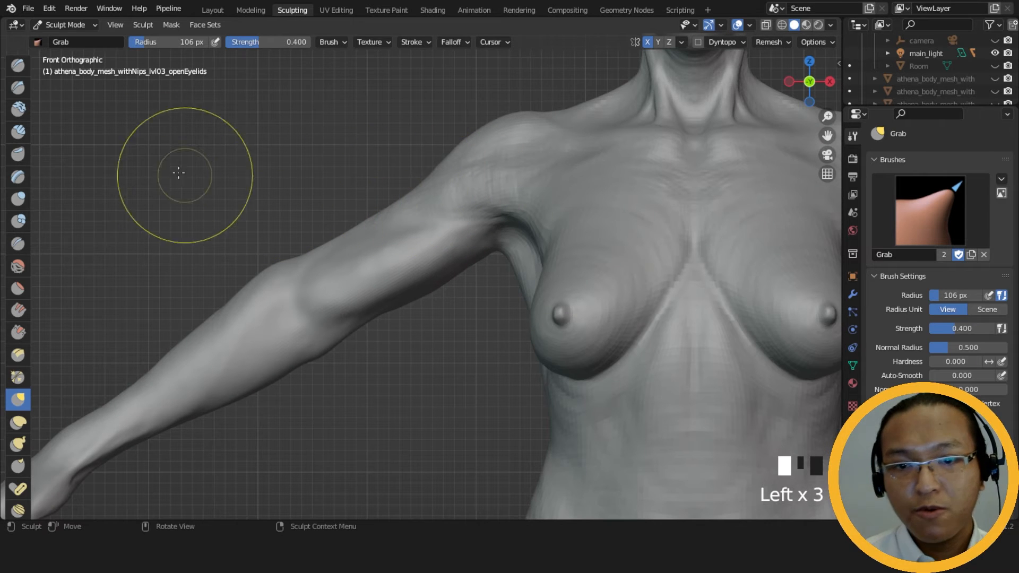
Add Clay Strips strokes at a 47 px radius over the side of the deltoid and down the outer upper arm.
{"action": "left_click", "coordinate": [18, 131]}
{"action": "key", "text": "f"}
{"action": "left_click", "coordinate": [570, 275]}
{"action": "mouse_move", "coordinate": [570, 275]}
{"action": "middle_mouse_down"}
{"action": "mouse_move", "coordinate": [630, 337]}
{"action": "mouse_move", "coordinate": [497, 201]}
{"action": "middle_mouse_up"}
{"action": "middle_click_drag", "start_coordinate": [478, 120], "coordinate": [466, 132]}
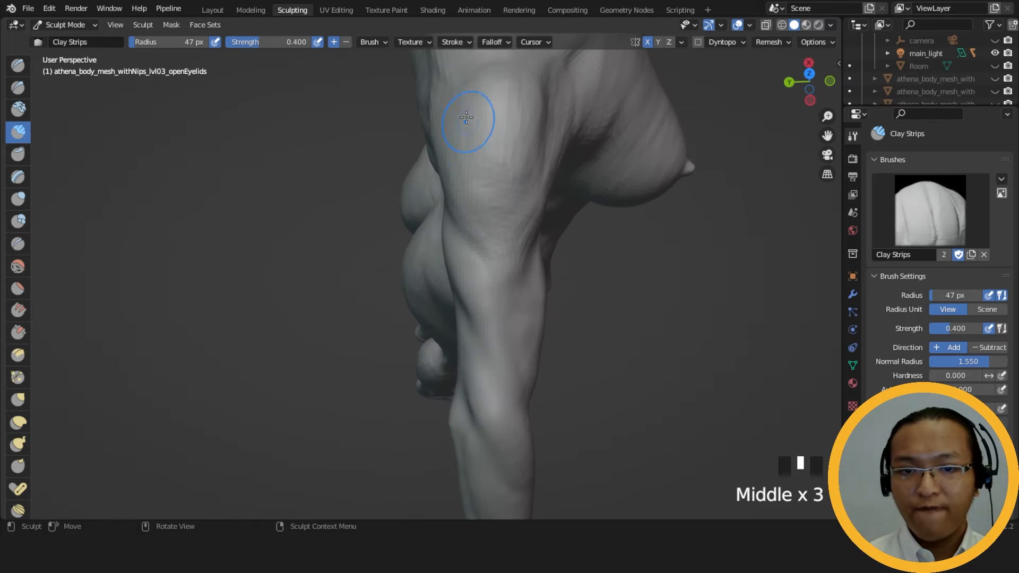
{"action": "left_click", "coordinate": [455, 104]}
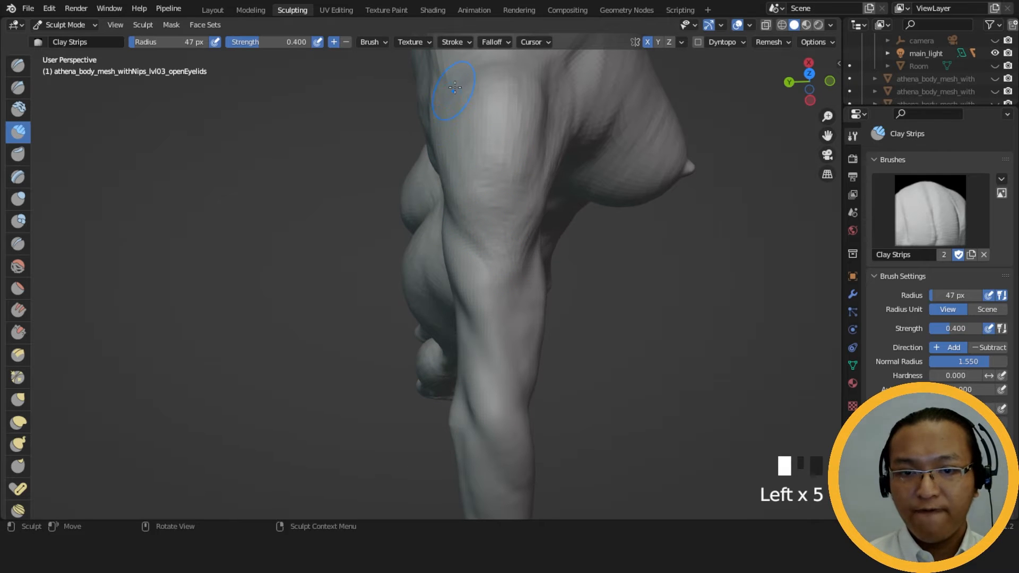
{"action": "left_click_drag", "start_coordinate": [466, 91], "coordinate": [484, 215]}
{"action": "left_click", "coordinate": [508, 298]}
{"action": "double_click", "coordinate": [505, 308]}
Carve below the deltoid's lower end with subtractive Clay Strips, setting the radius to 46 px, and smooth the area.
{"action": "middle_click_drag", "start_coordinate": [506, 307], "coordinate": [496, 228]}
{"action": "left_click", "coordinate": [521, 265]}
{"action": "mouse_move", "coordinate": [494, 357]}
{"action": "middle_mouse_down"}
{"action": "mouse_move", "coordinate": [446, 278]}
{"action": "mouse_move", "coordinate": [477, 287]}
{"action": "middle_mouse_up"}
{"action": "mouse_move", "coordinate": [461, 299]}
{"action": "left_mouse_down", "text": "ctrl"}
{"action": "mouse_move", "coordinate": [512, 287]}
{"action": "mouse_move", "coordinate": [501, 283]}
{"action": "left_mouse_up", "text": "ctrl"}
{"action": "key", "text": "f"}
{"action": "left_click", "coordinate": [517, 287]}
{"action": "middle_click_drag", "start_coordinate": [501, 279], "coordinate": [490, 245]}
{"action": "mouse_move", "coordinate": [491, 247]}
{"action": "left_mouse_down", "text": "shift"}
{"action": "mouse_move", "coordinate": [513, 241]}
{"action": "mouse_move", "coordinate": [493, 255]}
{"action": "left_mouse_up", "text": "shift"}
Carve the groove separating the deltoid from the biceps with subtractive Clay Strips strokes.
{"action": "mouse_move", "coordinate": [404, 322]}
{"action": "middle_mouse_down"}
{"action": "mouse_move", "coordinate": [489, 342]}
{"action": "mouse_move", "coordinate": [501, 361]}
{"action": "middle_mouse_up"}
{"action": "left_click_drag", "start_coordinate": [521, 270], "coordinate": [502, 292], "text": "ctrl"}
{"action": "left_click_drag", "start_coordinate": [512, 282], "coordinate": [493, 313], "text": "ctrl"}
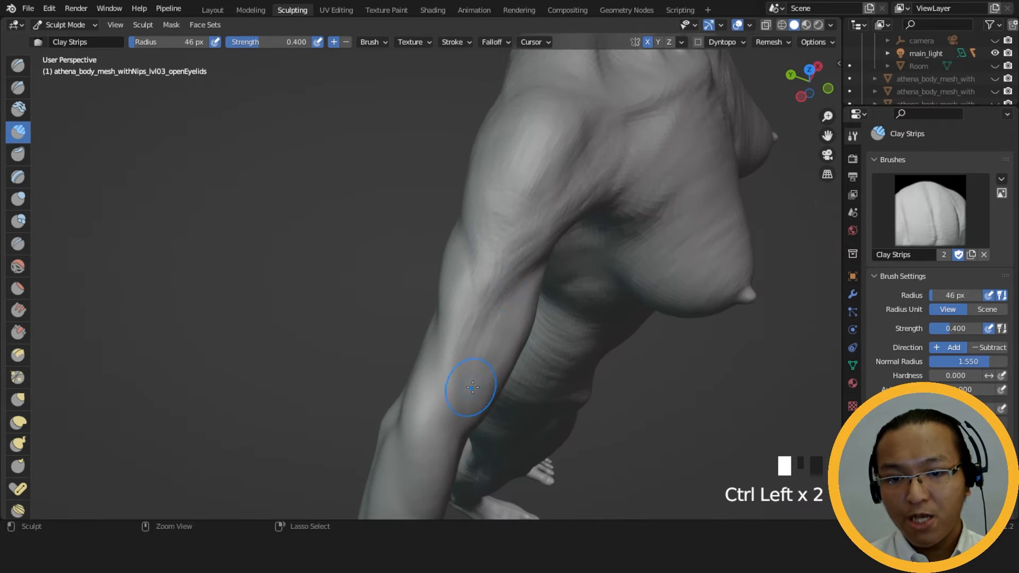
{"action": "middle_click_drag", "start_coordinate": [548, 276], "coordinate": [512, 257]}
{"action": "left_click_drag", "start_coordinate": [511, 257], "coordinate": [505, 268], "text": "ctrl"}
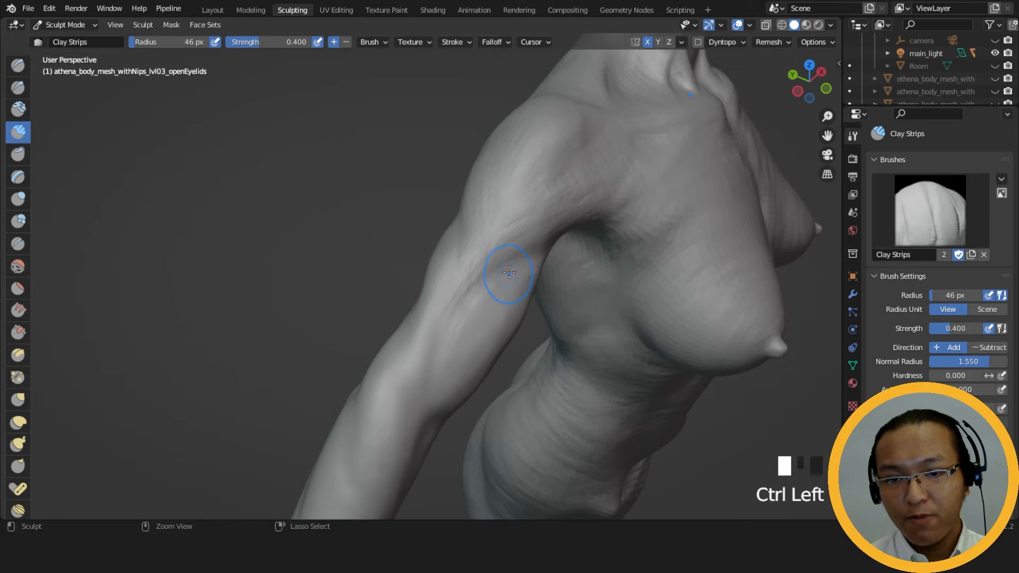
Extend the carving along the outer edge of the biceps down toward the elbow.
{"action": "middle_click_drag", "start_coordinate": [505, 268], "coordinate": [511, 239]}
{"action": "left_click", "coordinate": [461, 275], "text": "ctrl"}
{"action": "left_click_drag", "start_coordinate": [460, 277], "coordinate": [424, 324], "text": "ctrl"}
{"action": "mouse_move", "coordinate": [425, 313]}
{"action": "left_mouse_down", "text": "ctrl"}
{"action": "mouse_move", "coordinate": [409, 321]}
{"action": "mouse_move", "coordinate": [437, 360]}
{"action": "left_mouse_up", "text": "ctrl"}
{"action": "middle_click_drag", "start_coordinate": [439, 362], "coordinate": [509, 277]}
{"action": "left_click_drag", "start_coordinate": [509, 282], "coordinate": [480, 361], "text": "ctrl"}
{"action": "left_click_drag", "start_coordinate": [483, 367], "coordinate": [473, 399], "text": "ctrl"}
Carve the outer upper arm and the upper end of the biceps from several angles with subtractive Clay Strips.
{"action": "middle_click_drag", "start_coordinate": [489, 393], "coordinate": [462, 287]}
{"action": "left_click_drag", "start_coordinate": [462, 287], "coordinate": [468, 268], "text": "ctrl"}
{"action": "middle_click_drag", "start_coordinate": [454, 288], "coordinate": [439, 405]}
{"action": "left_click_drag", "start_coordinate": [439, 404], "coordinate": [397, 354], "text": "ctrl"}
{"action": "middle_click_drag", "start_coordinate": [524, 257], "coordinate": [500, 319]}
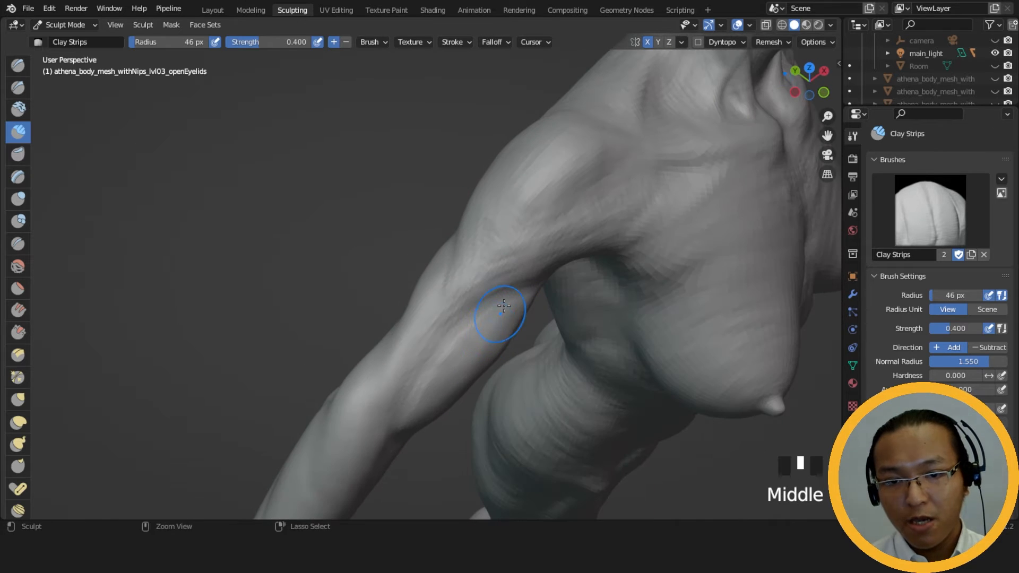
{"action": "left_click_drag", "start_coordinate": [501, 318], "coordinate": [501, 305], "text": "ctrl"}
{"action": "left_click_drag", "start_coordinate": [501, 305], "coordinate": [499, 310], "text": "ctrl"}
Flatten the front of the upper arm between the deltoid and elbow with subtractive Clay Strips strokes.
{"action": "middle_click_drag", "start_coordinate": [450, 385], "coordinate": [382, 337]}
{"action": "left_click_drag", "start_coordinate": [351, 318], "coordinate": [361, 310], "text": "ctrl"}
{"action": "left_click_drag", "start_coordinate": [361, 311], "coordinate": [371, 302], "text": "ctrl"}
{"action": "left_click_drag", "start_coordinate": [371, 302], "coordinate": [382, 295], "text": "ctrl"}
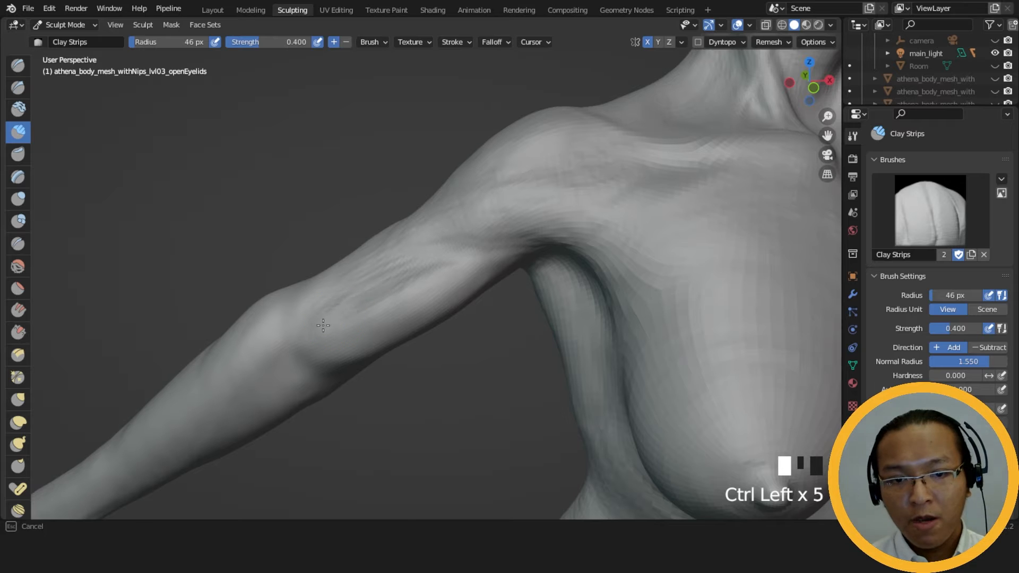
{"action": "middle_click_drag", "start_coordinate": [434, 261], "coordinate": [511, 318]}
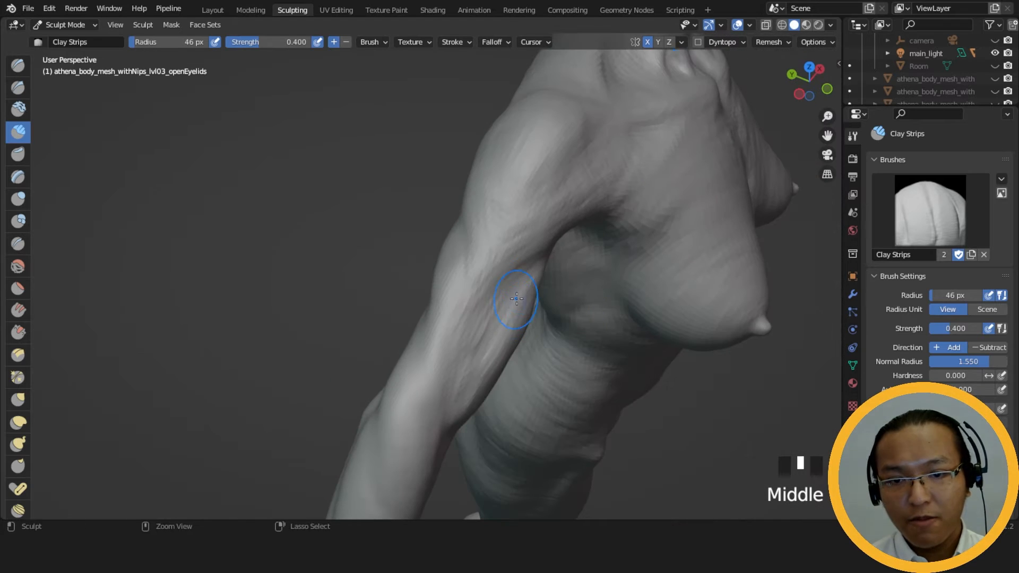
{"action": "left_click_drag", "start_coordinate": [512, 319], "coordinate": [472, 345], "text": "ctrl"}
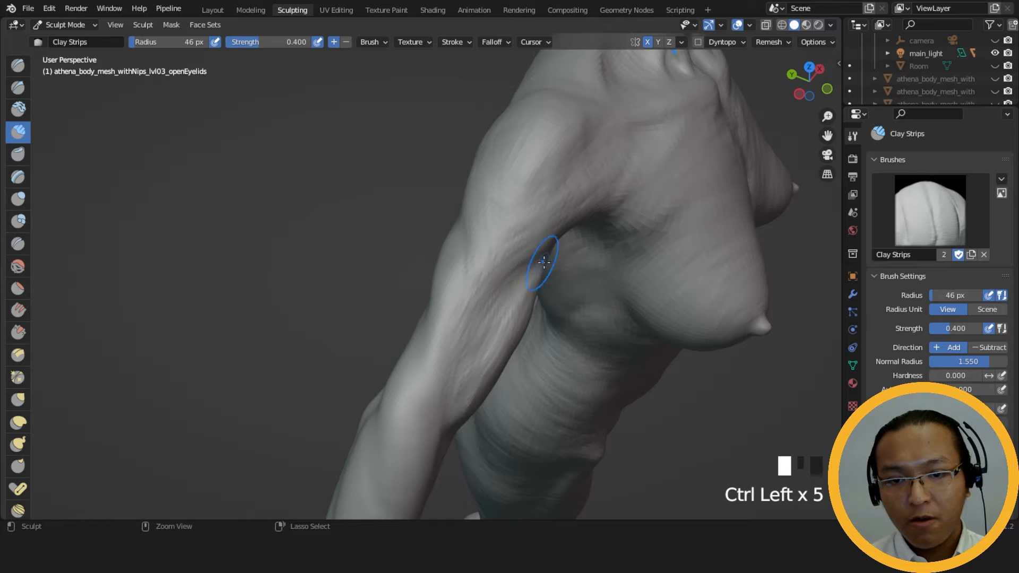
{"action": "middle_click_drag", "start_coordinate": [460, 384], "coordinate": [432, 312]}
{"action": "left_click_drag", "start_coordinate": [432, 311], "coordinate": [360, 381], "text": "ctrl"}
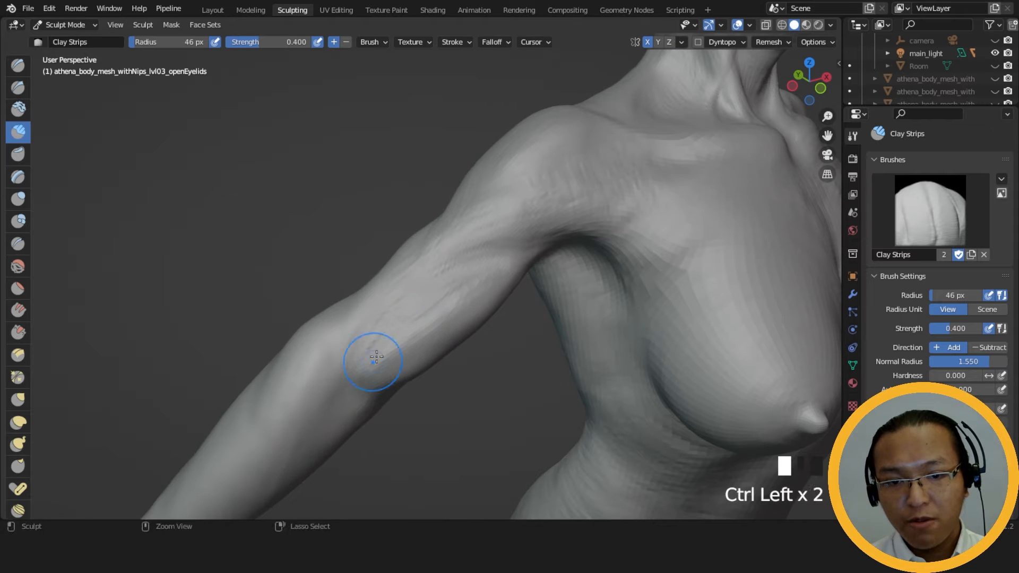
Add clay along the biceps, and carve its lower end above the elbow from a low front view.
{"action": "left_click_drag", "start_coordinate": [415, 352], "coordinate": [496, 281]}
{"action": "middle_click_drag", "start_coordinate": [516, 276], "coordinate": [388, 239]}
{"action": "left_click", "coordinate": [388, 239], "text": "ctrl"}
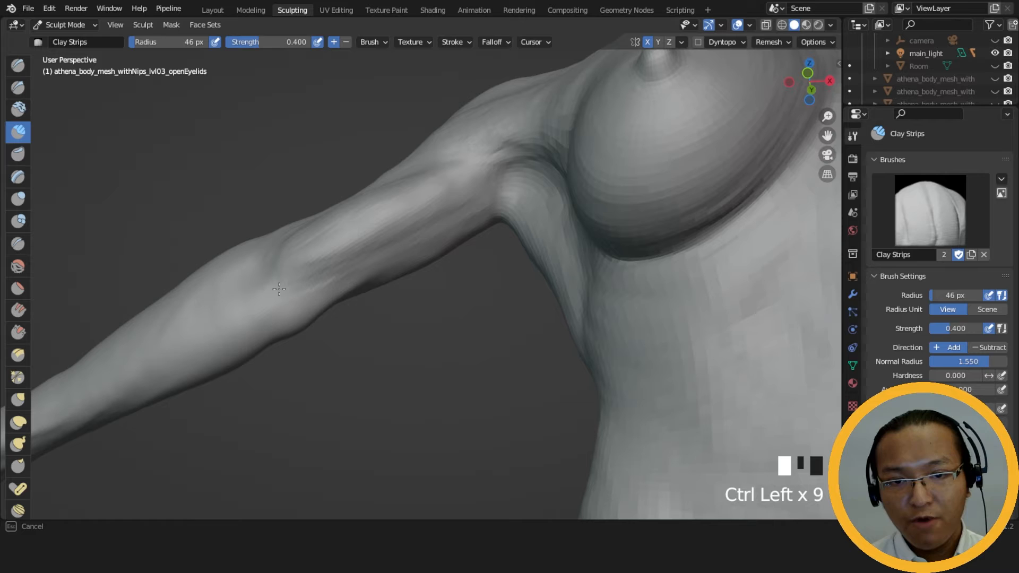
{"action": "left_click_drag", "start_coordinate": [279, 289], "coordinate": [377, 237], "text": "ctrl"}
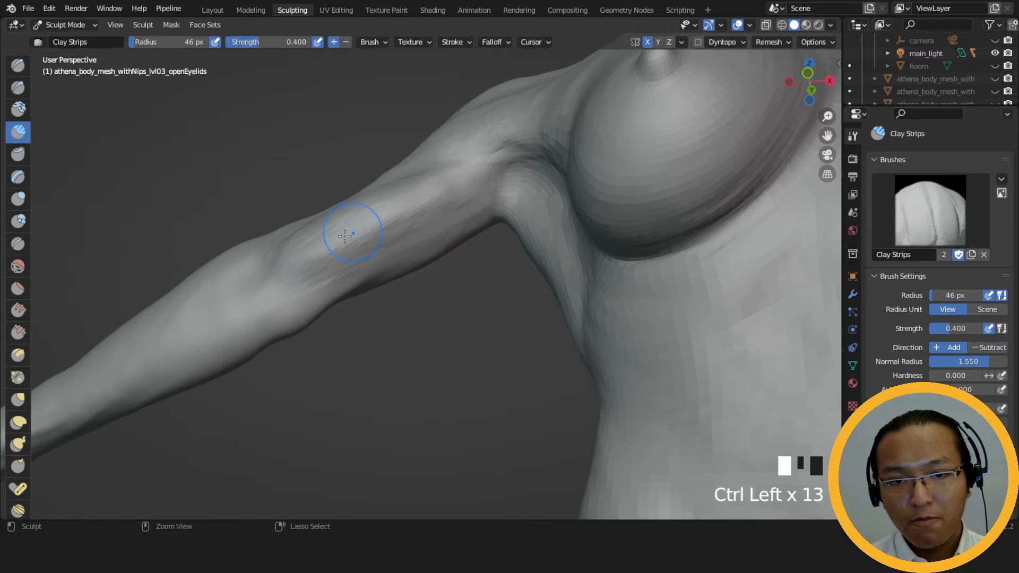
Smooth the arm near the armpit and build up the biceps with Clay Strips strokes at a 43 px radius.
{"action": "mouse_move", "coordinate": [501, 195]}
{"action": "middle_mouse_down"}
{"action": "mouse_move", "coordinate": [557, 292]}
{"action": "mouse_move", "coordinate": [531, 262]}
{"action": "middle_mouse_up"}
{"action": "left_click", "coordinate": [530, 263], "text": "shift"}
{"action": "middle_click_drag", "start_coordinate": [461, 392], "coordinate": [547, 396]}
{"action": "key", "text": "f"}
{"action": "left_click", "coordinate": [545, 396]}
{"action": "middle_click_drag", "start_coordinate": [544, 361], "coordinate": [513, 385]}
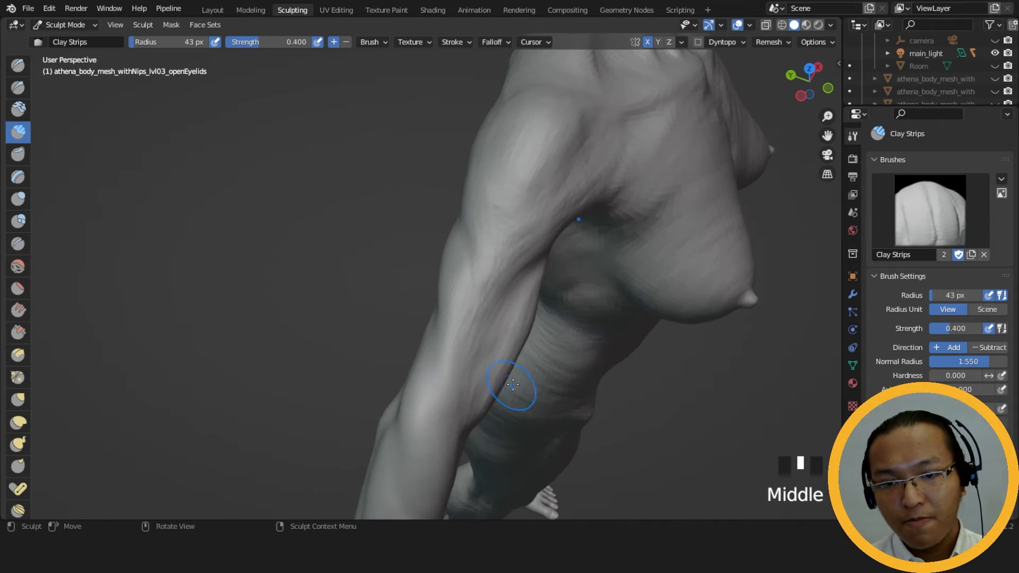
{"action": "middle_click_drag", "start_coordinate": [516, 328], "coordinate": [432, 266]}
{"action": "left_click_drag", "start_coordinate": [432, 266], "coordinate": [495, 236]}
{"action": "middle_click_drag", "start_coordinate": [495, 236], "coordinate": [368, 366]}
{"action": "left_click_drag", "start_coordinate": [368, 366], "coordinate": [360, 380]}
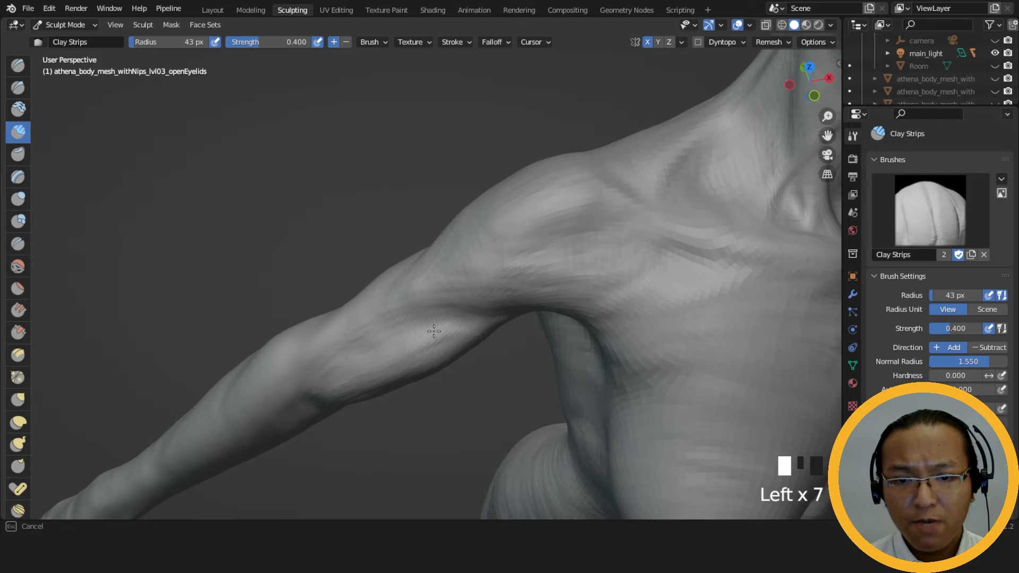
{"action": "middle_click_drag", "start_coordinate": [482, 303], "coordinate": [473, 345]}
{"action": "left_click_drag", "start_coordinate": [473, 345], "coordinate": [431, 375]}
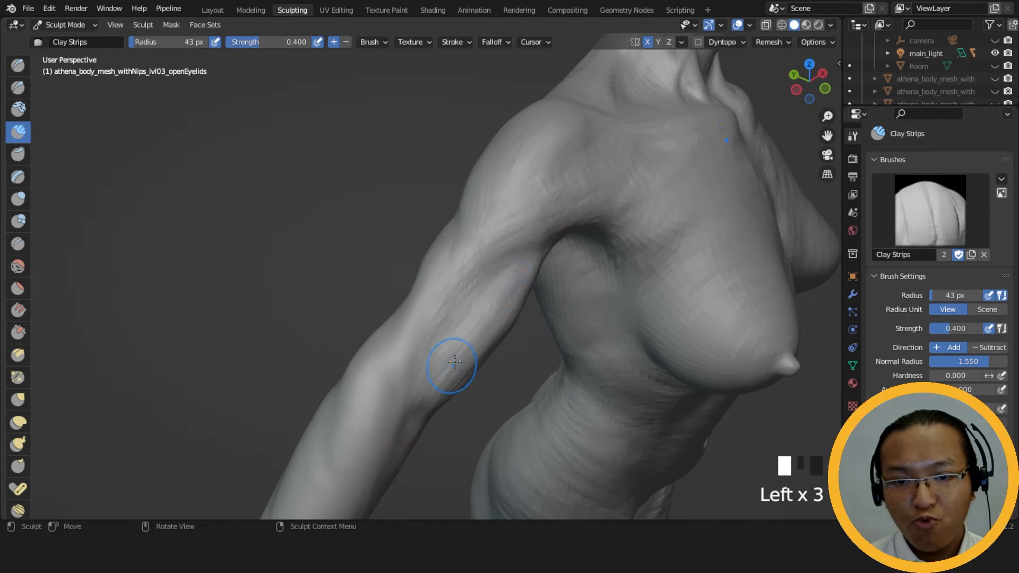
Deepen the groove between the deltoid and upper biceps with subtractive strokes, and touch up the biceps' underside.
{"action": "left_click_drag", "start_coordinate": [484, 302], "coordinate": [474, 300], "text": "ctrl"}
{"action": "left_click_drag", "start_coordinate": [515, 265], "coordinate": [531, 254], "text": "ctrl"}
{"action": "middle_click_drag", "start_coordinate": [531, 255], "coordinate": [588, 219]}
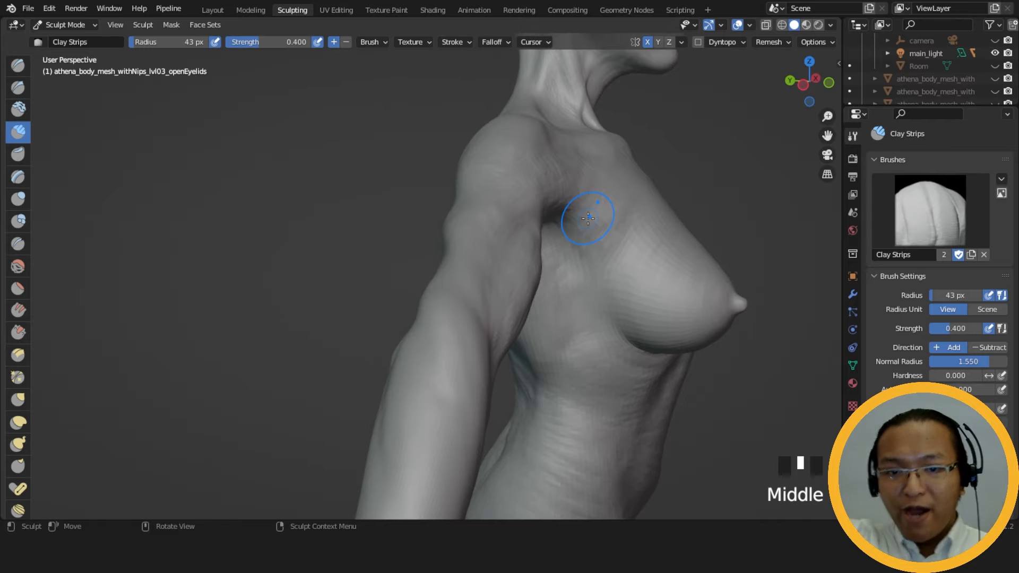
{"action": "mouse_move", "coordinate": [517, 262]}
{"action": "middle_mouse_down"}
{"action": "mouse_move", "coordinate": [432, 250]}
{"action": "mouse_move", "coordinate": [409, 278]}
{"action": "middle_mouse_up"}
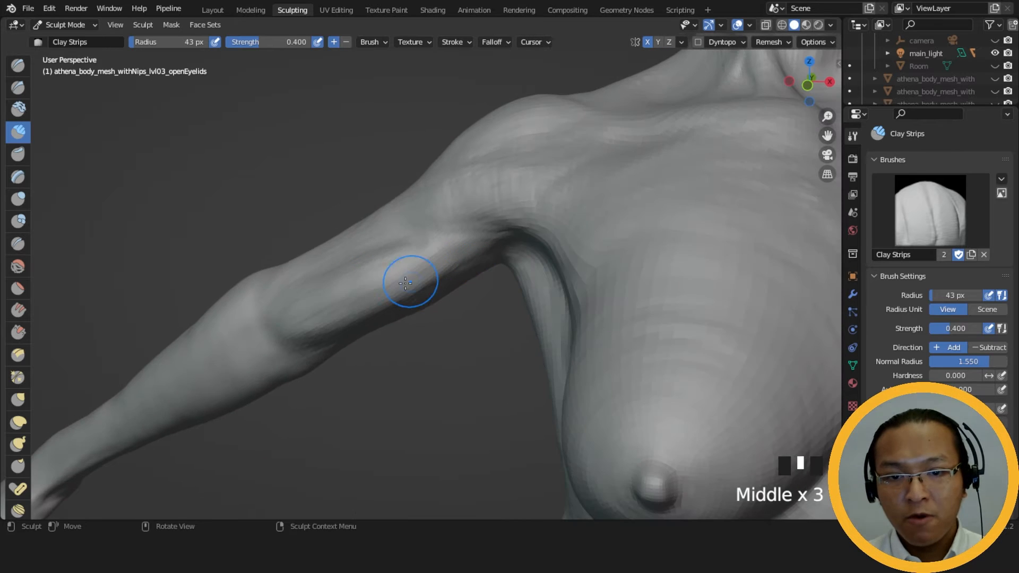
{"action": "left_click", "coordinate": [368, 297]}
{"action": "middle_click_drag", "start_coordinate": [485, 246], "coordinate": [487, 272]}
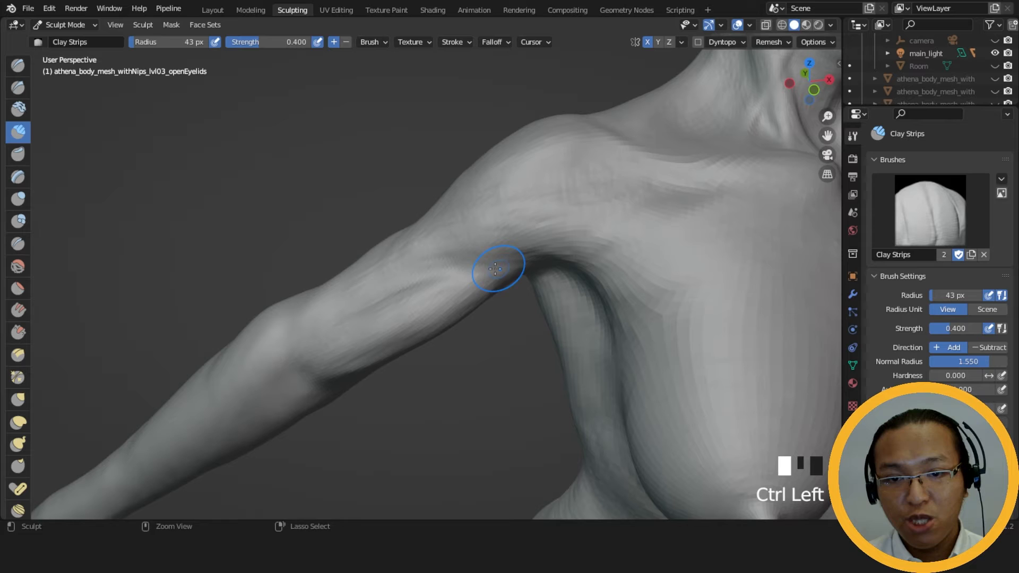
Resize the Grab brush and adjust the biceps' contour from several angles.
{"action": "key", "text": "f"}
{"action": "mouse_move", "coordinate": [537, 248]}
{"action": "middle_mouse_down"}
{"action": "mouse_move", "coordinate": [469, 243]}
{"action": "mouse_move", "coordinate": [635, 323]}
{"action": "mouse_move", "coordinate": [641, 352]}
{"action": "mouse_move", "coordinate": [597, 363]}
{"action": "middle_mouse_up"}
{"action": "key", "text": "f"}
{"action": "left_click", "coordinate": [571, 289]}
{"action": "mouse_move", "coordinate": [597, 364]}
{"action": "middle_mouse_down", "text": "shift"}
{"action": "mouse_move", "coordinate": [459, 306]}
{"action": "mouse_move", "coordinate": [446, 278]}
{"action": "mouse_move", "coordinate": [416, 305]}
{"action": "middle_mouse_up", "text": "shift"}
{"action": "key", "text": "g"}
{"action": "key", "text": "f"}
{"action": "left_click", "coordinate": [546, 286]}
{"action": "left_click_drag", "start_coordinate": [416, 306], "coordinate": [405, 289]}
{"action": "middle_click_drag", "start_coordinate": [405, 288], "coordinate": [411, 225]}
{"action": "left_click_drag", "start_coordinate": [411, 225], "coordinate": [410, 238]}
{"action": "middle_click_drag", "start_coordinate": [409, 283], "coordinate": [410, 296]}
{"action": "left_click_drag", "start_coordinate": [410, 296], "coordinate": [410, 299]}
Resize the Grab brush again and refine the arm's silhouette between the biceps and elbow.
{"action": "middle_click_drag", "start_coordinate": [407, 307], "coordinate": [409, 320]}
{"action": "left_click_drag", "start_coordinate": [409, 321], "coordinate": [404, 302]}
{"action": "middle_click_drag", "start_coordinate": [405, 302], "coordinate": [400, 298]}
{"action": "key", "text": "f"}
{"action": "left_click", "coordinate": [407, 274]}
{"action": "left_click_drag", "start_coordinate": [407, 273], "coordinate": [407, 274]}
{"action": "mouse_move", "coordinate": [411, 273]}
{"action": "middle_mouse_down"}
{"action": "mouse_move", "coordinate": [397, 257]}
{"action": "mouse_move", "coordinate": [399, 292]}
{"action": "middle_mouse_up"}
{"action": "left_click_drag", "start_coordinate": [366, 311], "coordinate": [363, 317]}
{"action": "mouse_move", "coordinate": [371, 337]}
{"action": "middle_mouse_down"}
{"action": "mouse_move", "coordinate": [366, 301]}
{"action": "mouse_move", "coordinate": [427, 338]}
{"action": "mouse_move", "coordinate": [380, 300]}
{"action": "middle_mouse_up"}
{"action": "left_click_drag", "start_coordinate": [380, 300], "coordinate": [390, 283]}
Adjust the arm's contour from another angle with a resized Grab brush.
{"action": "middle_click_drag", "start_coordinate": [391, 282], "coordinate": [416, 84]}
{"action": "middle_click_drag", "start_coordinate": [403, 164], "coordinate": [396, 172]}
{"action": "left_click_drag", "start_coordinate": [395, 172], "coordinate": [371, 163]}
{"action": "key", "text": "f"}
{"action": "left_click", "coordinate": [375, 164]}
{"action": "mouse_move", "coordinate": [371, 163]}
{"action": "middle_mouse_down"}
{"action": "mouse_move", "coordinate": [436, 408]}
{"action": "mouse_move", "coordinate": [329, 380]}
{"action": "middle_mouse_up"}
Add volume along the inner side of the biceps with Clay Strips at a 39 px radius.
{"action": "left_click", "coordinate": [18, 132]}
{"action": "key", "text": "f"}
{"action": "left_click", "coordinate": [380, 303]}
{"action": "middle_click_drag", "start_coordinate": [380, 303], "coordinate": [494, 308]}
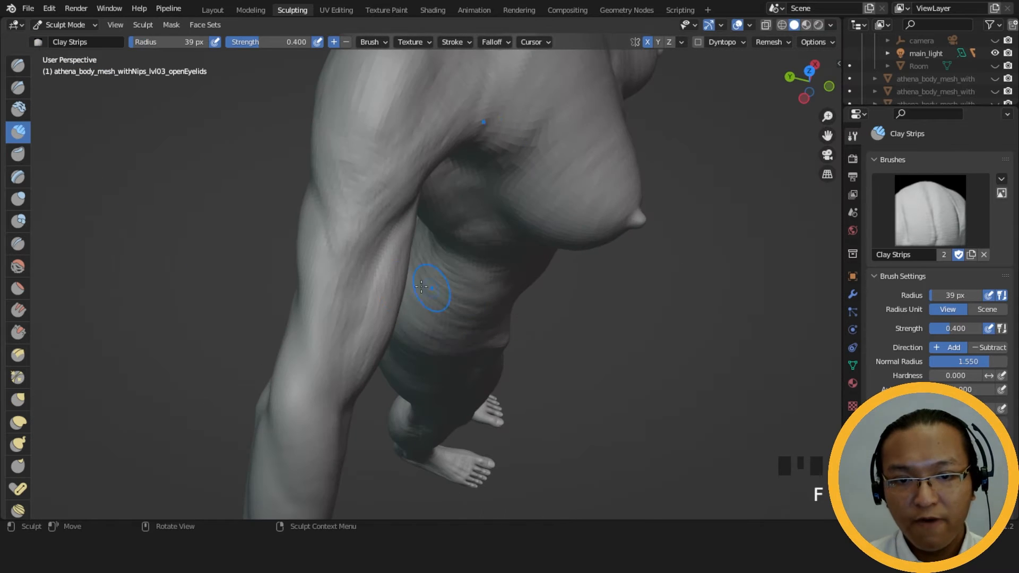
{"action": "mouse_move", "coordinate": [377, 325]}
{"action": "left_mouse_down"}
{"action": "mouse_move", "coordinate": [400, 231]}
{"action": "mouse_move", "coordinate": [390, 249]}
{"action": "left_mouse_up"}
{"action": "left_click_drag", "start_coordinate": [393, 252], "coordinate": [408, 261]}
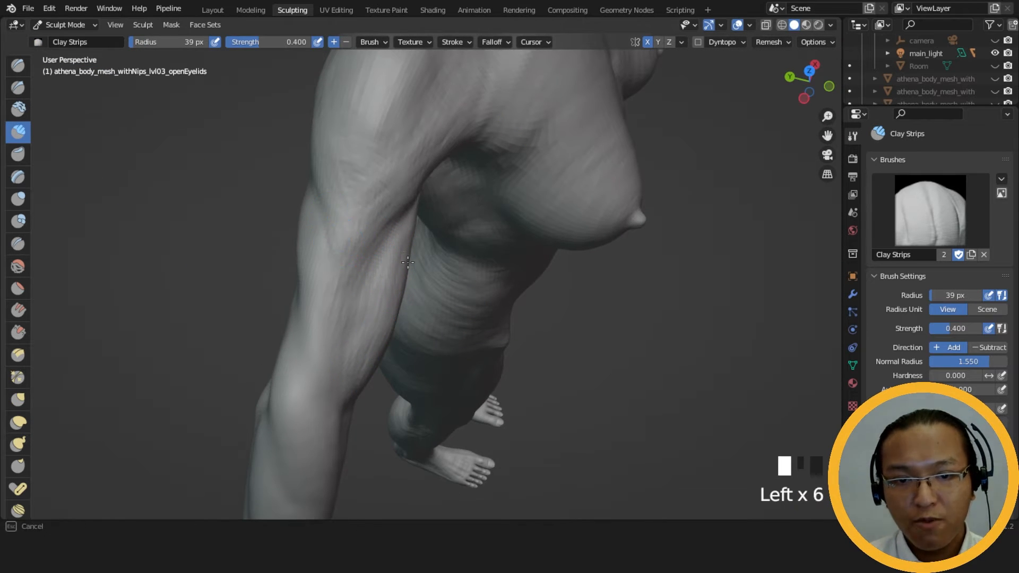
Carve around the biceps' lower end at the inner elbow with repeated subtractive Clay Strips strokes.
{"action": "middle_click_drag", "start_coordinate": [399, 273], "coordinate": [313, 203]}
{"action": "middle_click_drag", "start_coordinate": [325, 271], "coordinate": [313, 290]}
{"action": "mouse_move", "coordinate": [306, 281]}
{"action": "left_mouse_down", "text": "ctrl"}
{"action": "mouse_move", "coordinate": [308, 312]}
{"action": "mouse_move", "coordinate": [278, 287]}
{"action": "left_mouse_up", "text": "ctrl"}
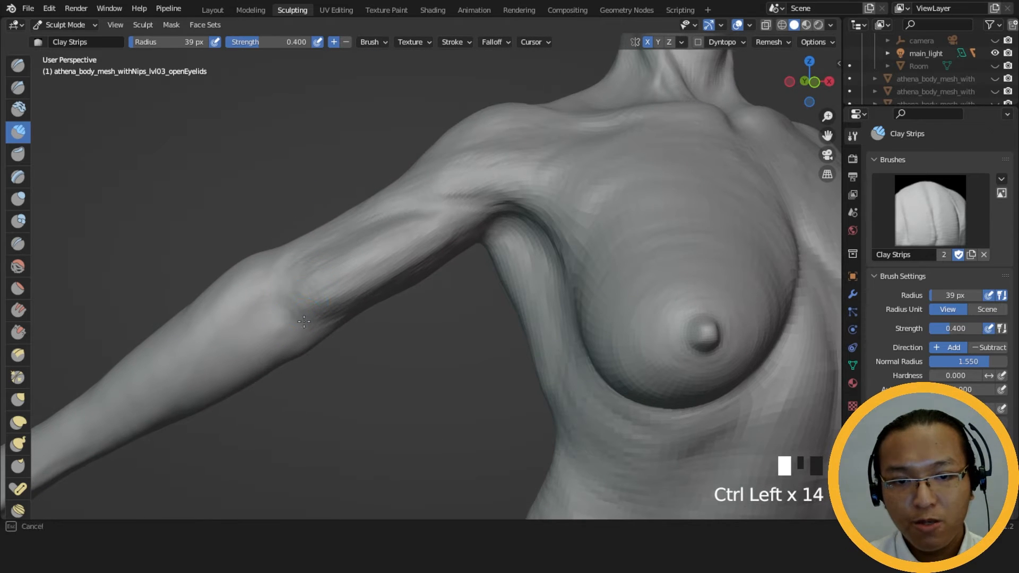
{"action": "left_click_drag", "start_coordinate": [320, 316], "coordinate": [335, 308], "text": "ctrl"}
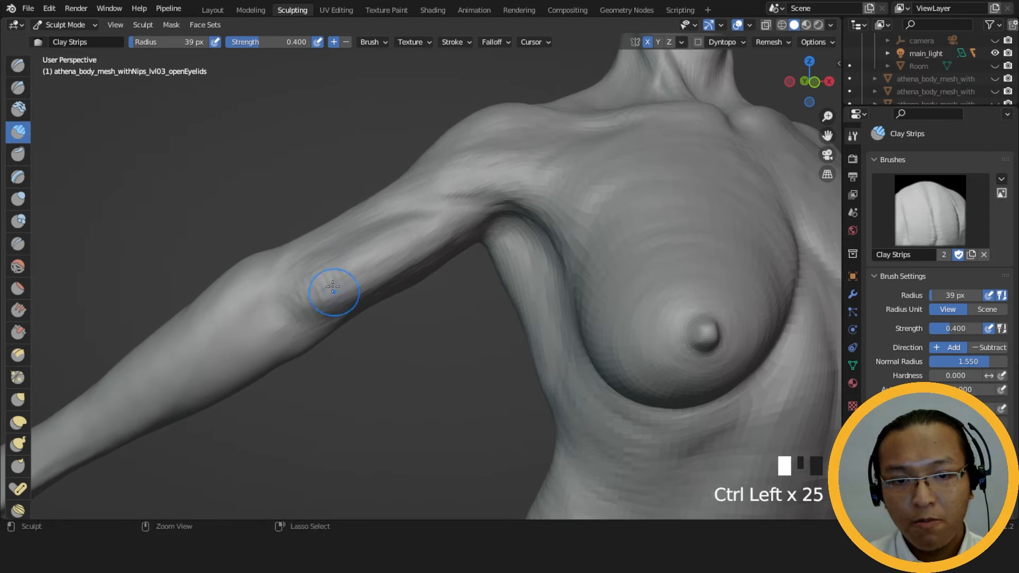
{"action": "left_click_drag", "start_coordinate": [315, 266], "coordinate": [329, 321], "text": "ctrl"}
Refine the carved elbow crease with subtractive Clay Strips strokes at a smaller brush radius.
{"action": "mouse_move", "coordinate": [329, 321]}
{"action": "middle_mouse_down"}
{"action": "mouse_move", "coordinate": [416, 337]}
{"action": "mouse_move", "coordinate": [389, 372]}
{"action": "mouse_move", "coordinate": [337, 297]}
{"action": "middle_mouse_up"}
{"action": "key", "text": "f"}
{"action": "left_click", "coordinate": [340, 268]}
{"action": "middle_click_drag", "start_coordinate": [359, 245], "coordinate": [329, 254]}
{"action": "left_click_drag", "start_coordinate": [311, 290], "coordinate": [344, 280], "text": "ctrl"}
{"action": "middle_click_drag", "start_coordinate": [344, 281], "coordinate": [362, 287]}
Add clay at the elbow joint and carve around it with short subtractive strokes.
{"action": "middle_click_drag", "start_coordinate": [362, 287], "coordinate": [463, 268], "text": "shift"}
{"action": "mouse_move", "coordinate": [422, 285]}
{"action": "left_mouse_down"}
{"action": "mouse_move", "coordinate": [409, 270]}
{"action": "mouse_move", "coordinate": [422, 260]}
{"action": "left_mouse_up"}
{"action": "left_click_drag", "start_coordinate": [432, 265], "coordinate": [420, 256], "text": "ctrl"}
{"action": "left_click_drag", "start_coordinate": [427, 263], "coordinate": [414, 252], "text": "ctrl"}
{"action": "mouse_move", "coordinate": [414, 252]}
{"action": "middle_mouse_down"}
{"action": "mouse_move", "coordinate": [530, 265]}
{"action": "mouse_move", "coordinate": [568, 296]}
{"action": "mouse_move", "coordinate": [555, 300]}
{"action": "mouse_move", "coordinate": [525, 209]}
{"action": "middle_mouse_up"}
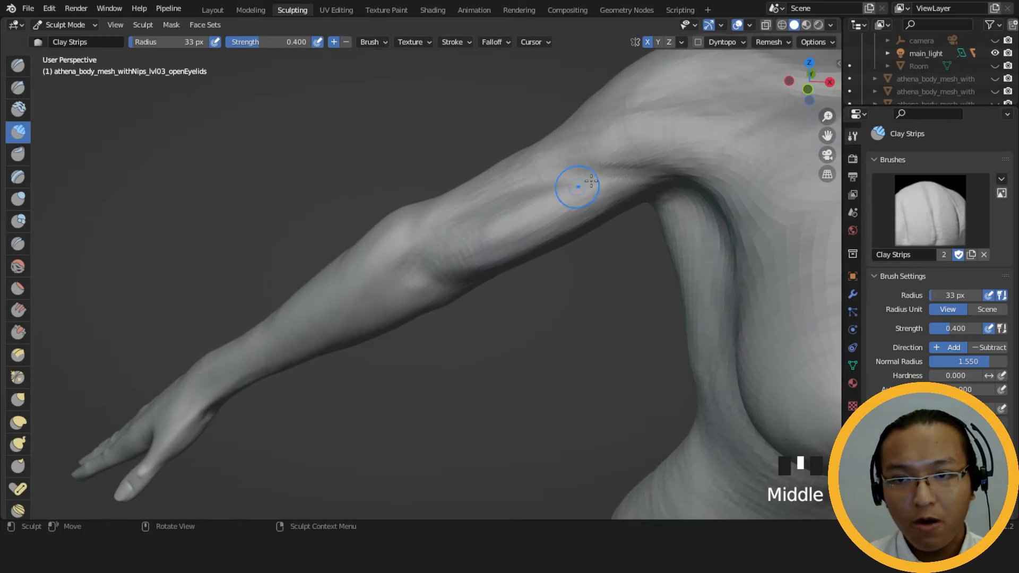
Display the wireframe overlay and try Clay Strips strokes around the elbow at a 33 px radius.
{"action": "left_click", "coordinate": [749, 25]}
{"action": "left_click", "coordinate": [666, 243]}
{"action": "mouse_move", "coordinate": [643, 243]}
{"action": "middle_mouse_down"}
{"action": "mouse_move", "coordinate": [576, 291]}
{"action": "mouse_move", "coordinate": [645, 277]}
{"action": "mouse_move", "coordinate": [599, 282]}
{"action": "middle_mouse_up"}
{"action": "mouse_move", "coordinate": [389, 329]}
{"action": "middle_mouse_down"}
{"action": "mouse_move", "coordinate": [300, 353]}
{"action": "mouse_move", "coordinate": [207, 314]}
{"action": "mouse_move", "coordinate": [396, 280]}
{"action": "middle_mouse_up"}
{"action": "left_click_drag", "start_coordinate": [396, 280], "coordinate": [388, 291], "text": "ctrl"}
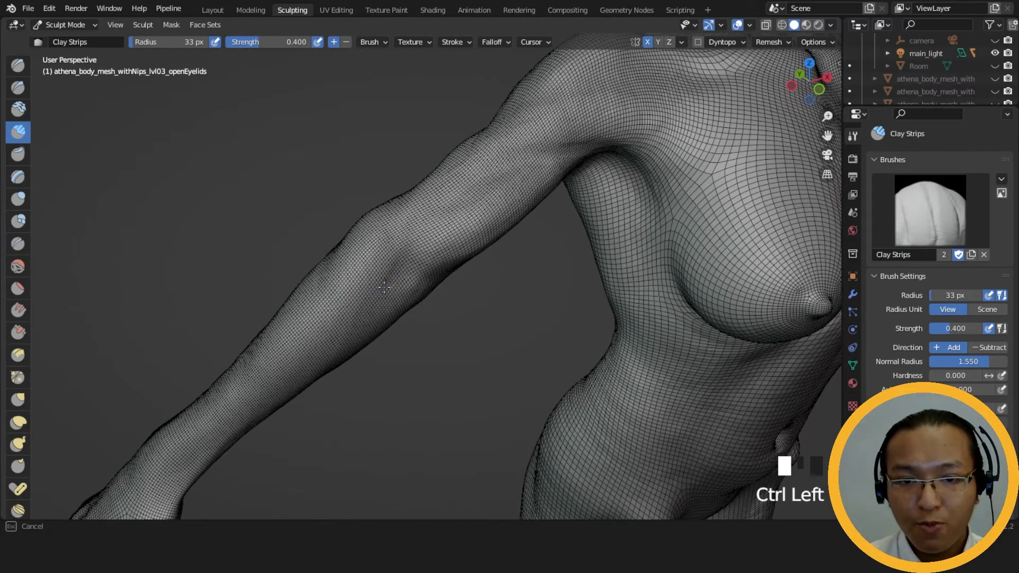
{"action": "mouse_move", "coordinate": [394, 272]}
{"action": "middle_mouse_down"}
{"action": "mouse_move", "coordinate": [364, 269]}
{"action": "mouse_move", "coordinate": [441, 280]}
{"action": "mouse_move", "coordinate": [353, 300]}
{"action": "middle_mouse_up"}
{"action": "left_click", "coordinate": [393, 272]}
{"action": "left_click", "coordinate": [356, 313]}
Undo the last three strokes and turn off the wireframe overlay.
{"action": "key", "text": "ctrl+z"}
{"action": "key", "text": "ctrl+z"}
{"action": "key", "text": "ctrl+z"}
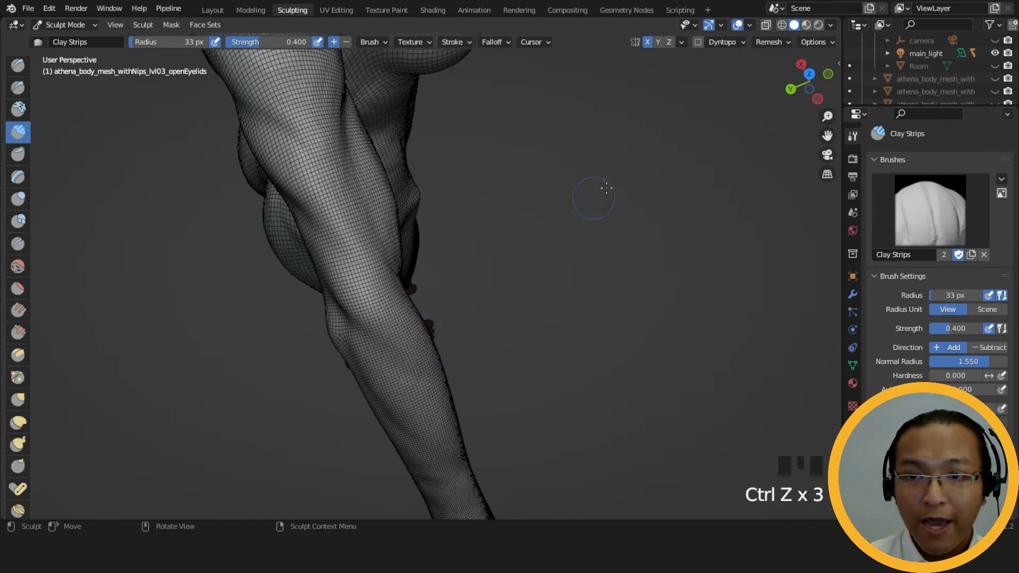
{"action": "left_click", "coordinate": [749, 24]}
{"action": "left_click", "coordinate": [676, 245]}
Add short Clay Strips strokes along the middle of the biceps at a 33 px radius.
{"action": "middle_click_drag", "start_coordinate": [626, 247], "coordinate": [399, 258]}
{"action": "left_click", "coordinate": [486, 211]}
{"action": "middle_click_drag", "start_coordinate": [487, 212], "coordinate": [414, 262]}
{"action": "left_click", "coordinate": [478, 246]}
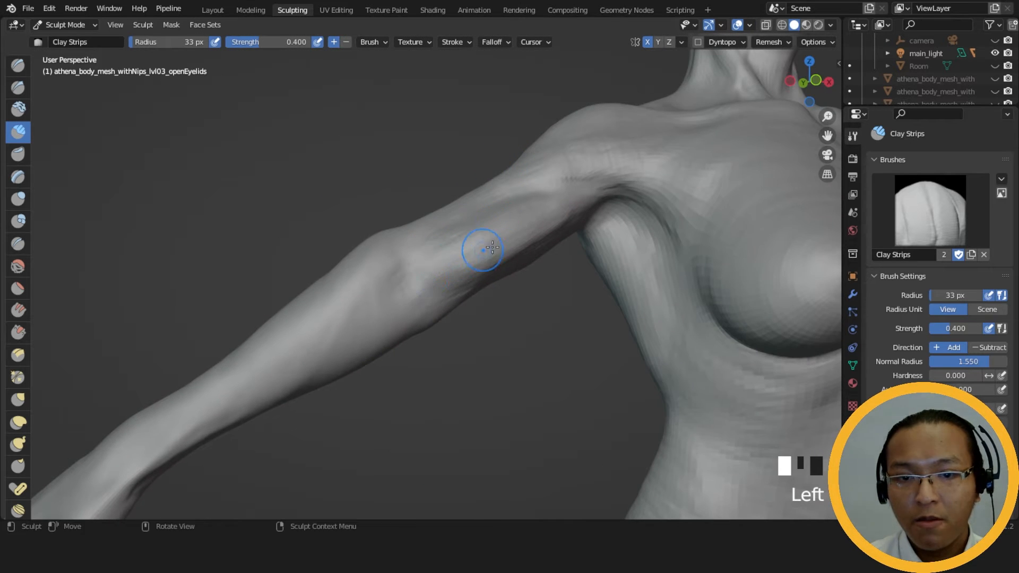
Carve short subtractive Clay Strips strokes under the lower end of the biceps, from the inner elbow up the arm.
{"action": "middle_click_drag", "start_coordinate": [478, 246], "coordinate": [420, 280]}
{"action": "left_click", "coordinate": [387, 283], "text": "ctrl"}
{"action": "left_click", "coordinate": [416, 285], "text": "ctrl"}
{"action": "left_click", "coordinate": [461, 279], "text": "ctrl"}
{"action": "left_click", "coordinate": [480, 271], "text": "ctrl"}
{"action": "left_click", "coordinate": [495, 261], "text": "ctrl"}
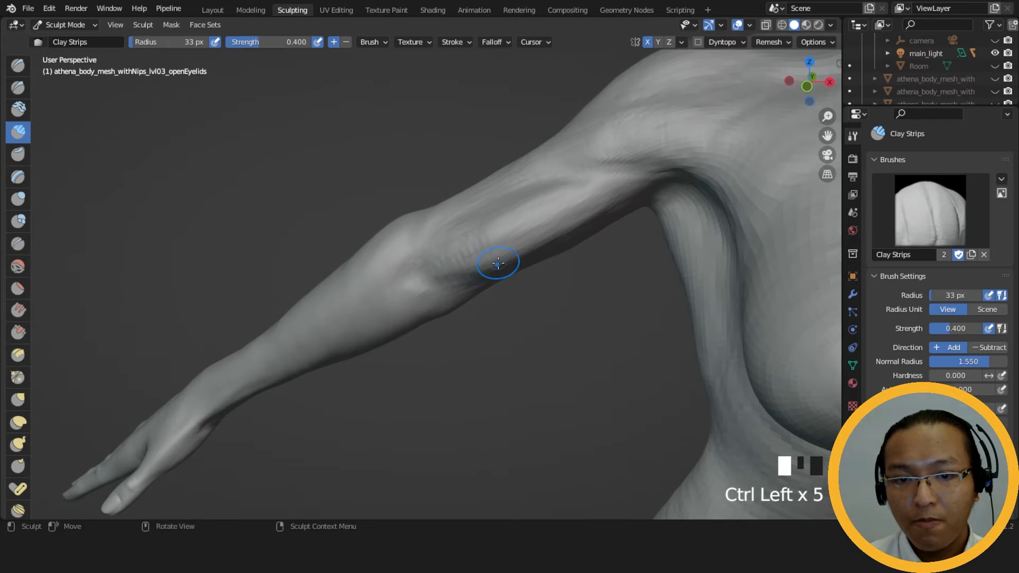
Carve along the underside of the biceps toward the armpit and smooth the mid upper arm.
{"action": "middle_click_drag", "start_coordinate": [496, 261], "coordinate": [427, 274]}
{"action": "left_click", "coordinate": [451, 270], "text": "ctrl"}
{"action": "left_click", "coordinate": [509, 249], "text": "ctrl"}
{"action": "left_click", "coordinate": [568, 222], "text": "ctrl"}
{"action": "left_click", "coordinate": [586, 211], "text": "ctrl"}
{"action": "mouse_move", "coordinate": [586, 211]}
{"action": "middle_mouse_down"}
{"action": "mouse_move", "coordinate": [461, 333]}
{"action": "mouse_move", "coordinate": [462, 350]}
{"action": "middle_mouse_up"}
{"action": "left_click", "coordinate": [508, 259], "text": "shift"}
Deepen the inner elbow crease and the hollow at the lower end of the biceps with short subtractive strokes.
{"action": "left_click", "coordinate": [434, 282], "text": "ctrl"}
{"action": "left_click", "coordinate": [437, 281], "text": "ctrl"}
{"action": "left_click", "coordinate": [443, 285], "text": "ctrl"}
{"action": "left_click", "coordinate": [448, 288], "text": "ctrl"}
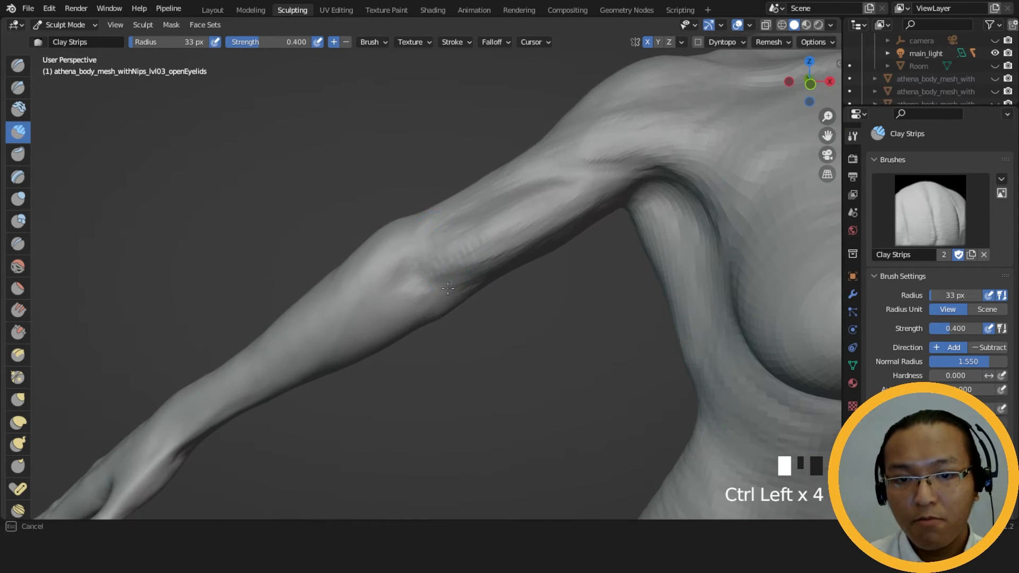
{"action": "left_click", "coordinate": [467, 287], "text": "ctrl"}
{"action": "left_click", "coordinate": [474, 288], "text": "ctrl"}
{"action": "left_click", "coordinate": [480, 287], "text": "ctrl"}
{"action": "left_click", "coordinate": [480, 271], "text": "ctrl"}
{"action": "left_click", "coordinate": [482, 256], "text": "ctrl"}
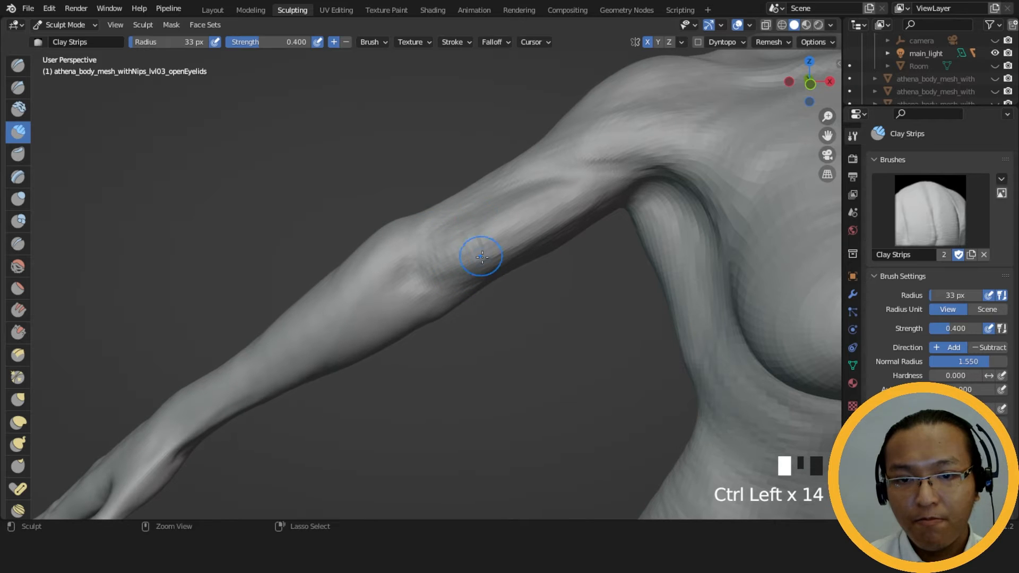
Cut short subtractive strokes across the lower edge of the biceps along the middle of the upper arm.
{"action": "left_click_drag", "start_coordinate": [516, 221], "coordinate": [522, 224], "text": "ctrl"}
{"action": "left_click_drag", "start_coordinate": [528, 226], "coordinate": [538, 236], "text": "ctrl"}
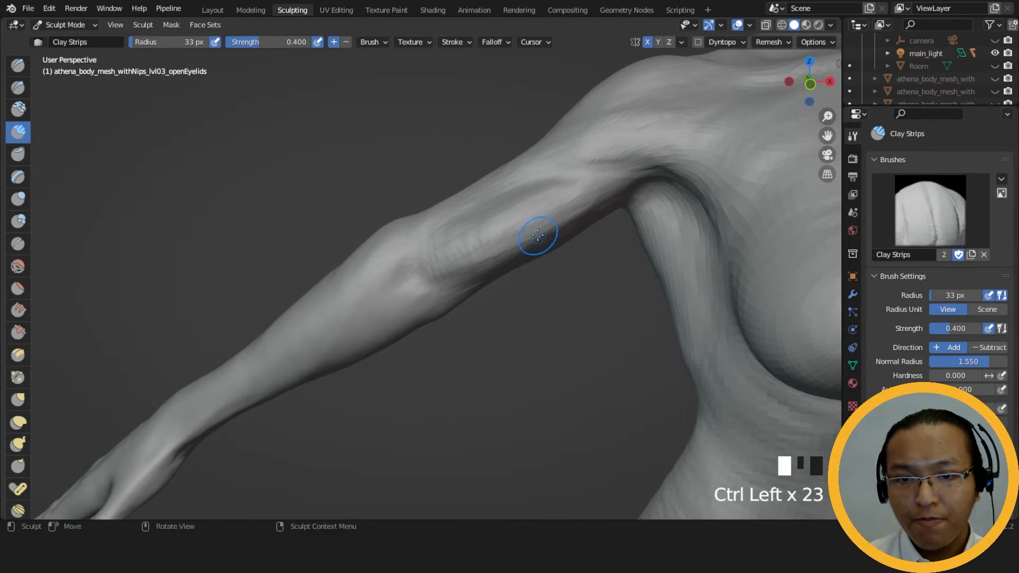
{"action": "middle_click_drag", "start_coordinate": [537, 236], "coordinate": [493, 273], "text": "shift"}
{"action": "left_click_drag", "start_coordinate": [493, 275], "coordinate": [492, 285], "text": "ctrl"}
{"action": "left_click_drag", "start_coordinate": [527, 239], "coordinate": [529, 249], "text": "ctrl"}
{"action": "mouse_move", "coordinate": [531, 228]}
{"action": "left_mouse_down", "text": "ctrl"}
{"action": "mouse_move", "coordinate": [533, 241]}
{"action": "mouse_move", "coordinate": [540, 235]}
{"action": "left_mouse_up", "text": "ctrl"}
{"action": "left_click_drag", "start_coordinate": [542, 221], "coordinate": [548, 233], "text": "ctrl"}
{"action": "left_click_drag", "start_coordinate": [550, 222], "coordinate": [557, 237], "text": "ctrl"}
{"action": "middle_click_drag", "start_coordinate": [560, 260], "coordinate": [552, 233]}
{"action": "left_click_drag", "start_coordinate": [550, 232], "coordinate": [555, 245], "text": "ctrl"}
{"action": "left_click_drag", "start_coordinate": [555, 228], "coordinate": [560, 242], "text": "ctrl"}
Carve longer subtractive strokes beneath the upper biceps toward the armpit, with the brush radius set to 38 px.
{"action": "middle_click_drag", "start_coordinate": [559, 226], "coordinate": [558, 189]}
{"action": "left_click_drag", "start_coordinate": [607, 188], "coordinate": [634, 200], "text": "ctrl"}
{"action": "middle_click_drag", "start_coordinate": [639, 226], "coordinate": [608, 192]}
{"action": "key", "text": "f"}
{"action": "left_click", "coordinate": [603, 191]}
{"action": "left_click_drag", "start_coordinate": [555, 225], "coordinate": [588, 195], "text": "ctrl"}
{"action": "left_click_drag", "start_coordinate": [590, 193], "coordinate": [627, 164], "text": "ctrl"}
{"action": "key", "text": "f"}
{"action": "left_click", "coordinate": [610, 187]}
{"action": "left_click_drag", "start_coordinate": [559, 216], "coordinate": [559, 219], "text": "ctrl"}
{"action": "left_click_drag", "start_coordinate": [562, 215], "coordinate": [632, 172], "text": "ctrl"}
Deepen the groove between the biceps and the armpit with repeated long subtractive strokes.
{"action": "mouse_move", "coordinate": [634, 177]}
{"action": "middle_mouse_down"}
{"action": "mouse_move", "coordinate": [626, 231]}
{"action": "mouse_move", "coordinate": [593, 206]}
{"action": "middle_mouse_up"}
{"action": "left_click_drag", "start_coordinate": [562, 241], "coordinate": [589, 221], "text": "ctrl"}
{"action": "left_click_drag", "start_coordinate": [592, 221], "coordinate": [629, 211], "text": "ctrl"}
{"action": "left_click_drag", "start_coordinate": [563, 243], "coordinate": [592, 218], "text": "ctrl"}
{"action": "left_click_drag", "start_coordinate": [600, 217], "coordinate": [648, 211], "text": "ctrl"}
{"action": "left_click_drag", "start_coordinate": [565, 240], "coordinate": [581, 226], "text": "ctrl"}
Set the brush radius to 30 px and build up the muscle strands where the upper arm enters the armpit.
{"action": "middle_click_drag", "start_coordinate": [545, 256], "coordinate": [591, 277]}
{"action": "key", "text": "f"}
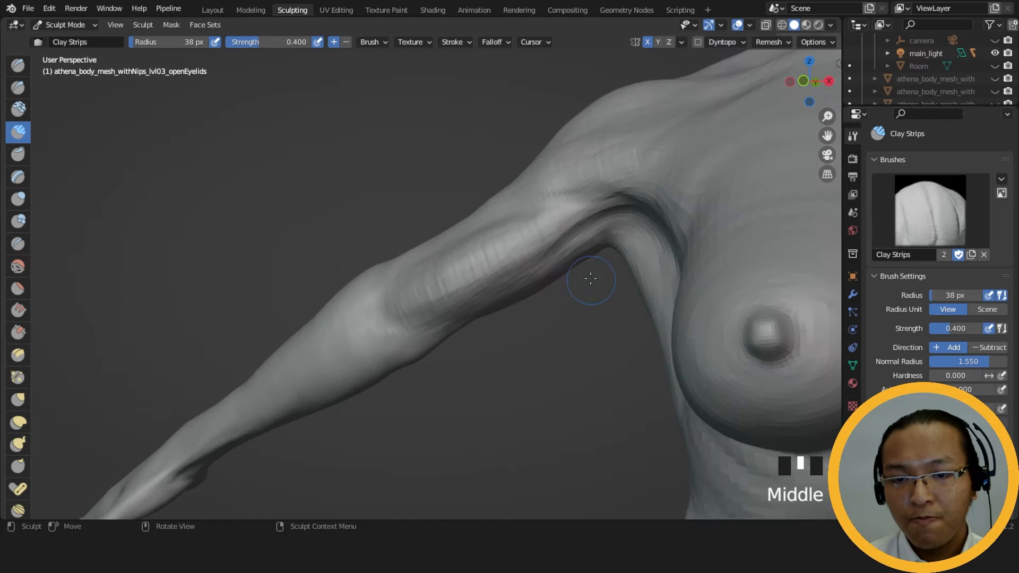
{"action": "left_click", "coordinate": [594, 209]}
{"action": "middle_click_drag", "start_coordinate": [596, 205], "coordinate": [619, 156]}
{"action": "left_click_drag", "start_coordinate": [606, 210], "coordinate": [582, 226]}
{"action": "left_click_drag", "start_coordinate": [603, 214], "coordinate": [580, 228]}
{"action": "mouse_move", "coordinate": [605, 215]}
{"action": "left_mouse_down"}
{"action": "mouse_move", "coordinate": [591, 222]}
{"action": "mouse_move", "coordinate": [603, 216]}
{"action": "left_mouse_up"}
{"action": "middle_click_drag", "start_coordinate": [603, 216], "coordinate": [557, 220]}
{"action": "left_click_drag", "start_coordinate": [563, 221], "coordinate": [610, 209]}
{"action": "left_click_drag", "start_coordinate": [568, 219], "coordinate": [621, 207]}
{"action": "left_click_drag", "start_coordinate": [584, 215], "coordinate": [637, 205]}
Add clay along the inner upper arm from the armpit down toward the middle of the biceps.
{"action": "mouse_move", "coordinate": [636, 205]}
{"action": "middle_mouse_down"}
{"action": "mouse_move", "coordinate": [582, 253]}
{"action": "mouse_move", "coordinate": [489, 261]}
{"action": "middle_mouse_up"}
{"action": "left_click", "coordinate": [488, 261]}
{"action": "left_click_drag", "start_coordinate": [595, 219], "coordinate": [573, 230]}
{"action": "middle_click_drag", "start_coordinate": [573, 229], "coordinate": [552, 172]}
{"action": "left_click_drag", "start_coordinate": [541, 226], "coordinate": [510, 245]}
{"action": "left_click_drag", "start_coordinate": [522, 237], "coordinate": [495, 257]}
Add long clay strokes along the lower side of the biceps from the armpit down toward the elbow.
{"action": "middle_click_drag", "start_coordinate": [495, 257], "coordinate": [501, 300]}
{"action": "left_click_drag", "start_coordinate": [481, 260], "coordinate": [451, 275]}
{"action": "left_click_drag", "start_coordinate": [550, 219], "coordinate": [460, 261]}
{"action": "left_click_drag", "start_coordinate": [535, 227], "coordinate": [459, 262]}
{"action": "left_click_drag", "start_coordinate": [531, 228], "coordinate": [462, 261]}
{"action": "left_click_drag", "start_coordinate": [544, 246], "coordinate": [493, 265]}
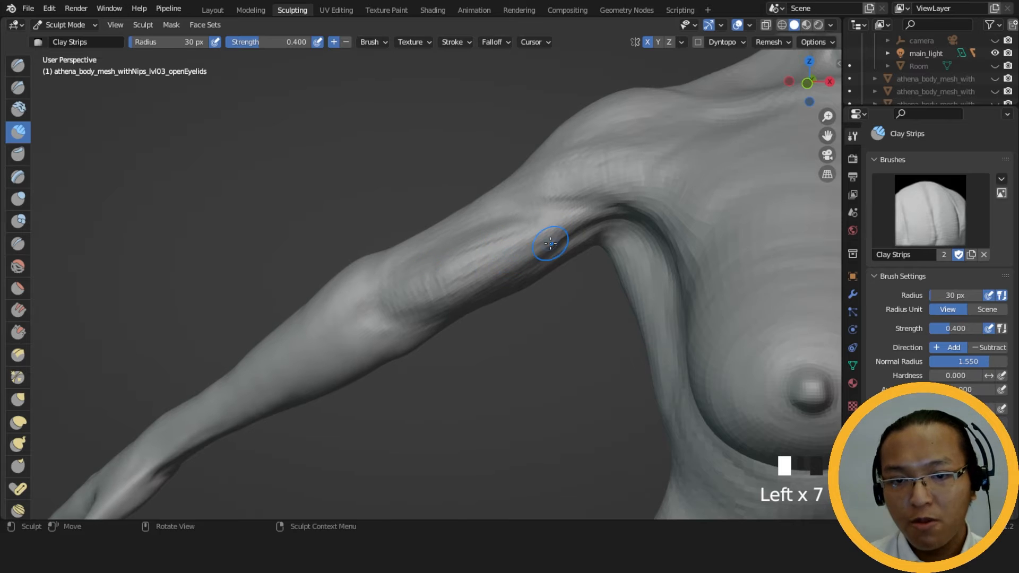
Add clay down the inner side of the biceps toward the elbow from a side view.
{"action": "middle_click_drag", "start_coordinate": [524, 251], "coordinate": [594, 289]}
{"action": "mouse_move", "coordinate": [531, 225]}
{"action": "middle_mouse_down"}
{"action": "mouse_move", "coordinate": [547, 269]}
{"action": "mouse_move", "coordinate": [523, 228]}
{"action": "middle_mouse_up"}
{"action": "left_click_drag", "start_coordinate": [461, 215], "coordinate": [431, 265]}
{"action": "left_click_drag", "start_coordinate": [454, 225], "coordinate": [429, 270]}
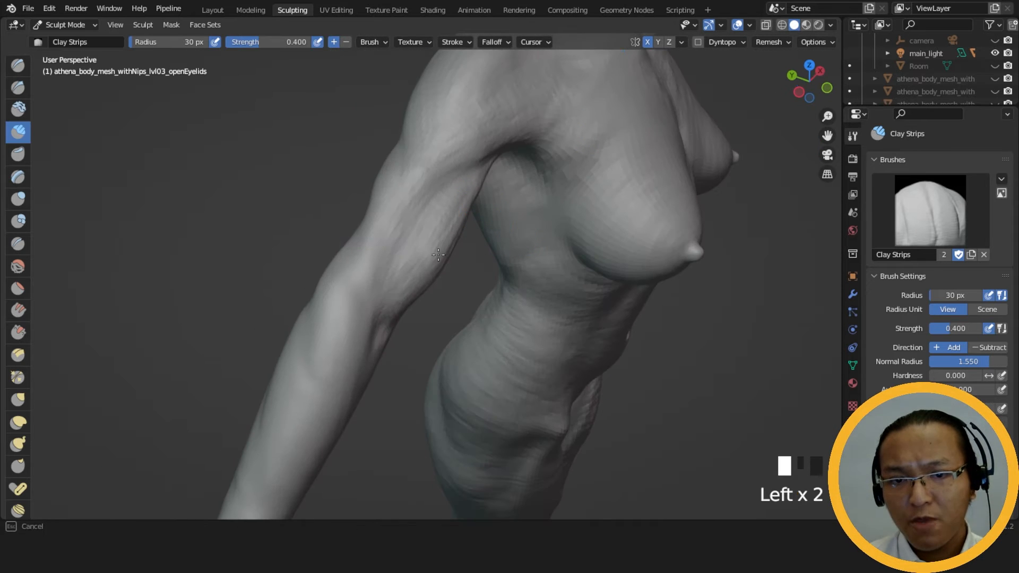
Switch to the Grab brush, resize it, and pull the inner contour of the upper arm slightly.
{"action": "middle_click_drag", "start_coordinate": [426, 258], "coordinate": [509, 370]}
{"action": "mouse_move", "coordinate": [487, 396]}
{"action": "middle_mouse_down", "text": "shift"}
{"action": "mouse_move", "coordinate": [505, 387]}
{"action": "mouse_move", "coordinate": [495, 288]}
{"action": "mouse_move", "coordinate": [454, 268]}
{"action": "middle_mouse_up", "text": "shift"}
{"action": "key", "text": "g"}
{"action": "key", "text": "f"}
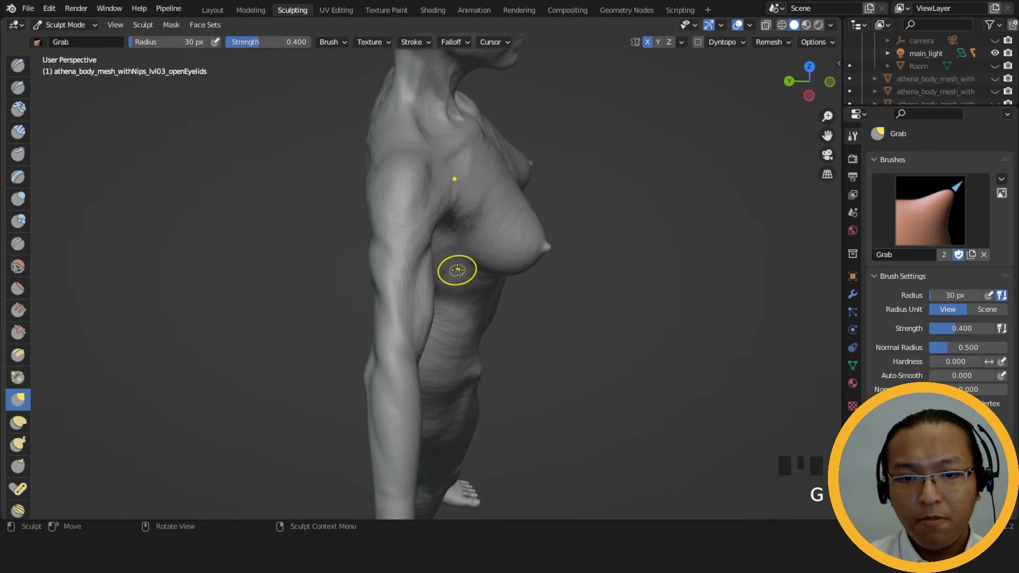
{"action": "left_click", "coordinate": [467, 329]}
{"action": "middle_click_drag", "start_coordinate": [466, 330], "coordinate": [441, 345]}
{"action": "left_click_drag", "start_coordinate": [434, 335], "coordinate": [427, 337]}
Reshape the front and back contours of the upper arm using Grab with a 118 px radius.
{"action": "middle_click_drag", "start_coordinate": [428, 336], "coordinate": [398, 337]}
{"action": "key", "text": "f"}
{"action": "left_click", "coordinate": [489, 337]}
{"action": "left_click_drag", "start_coordinate": [420, 328], "coordinate": [410, 327]}
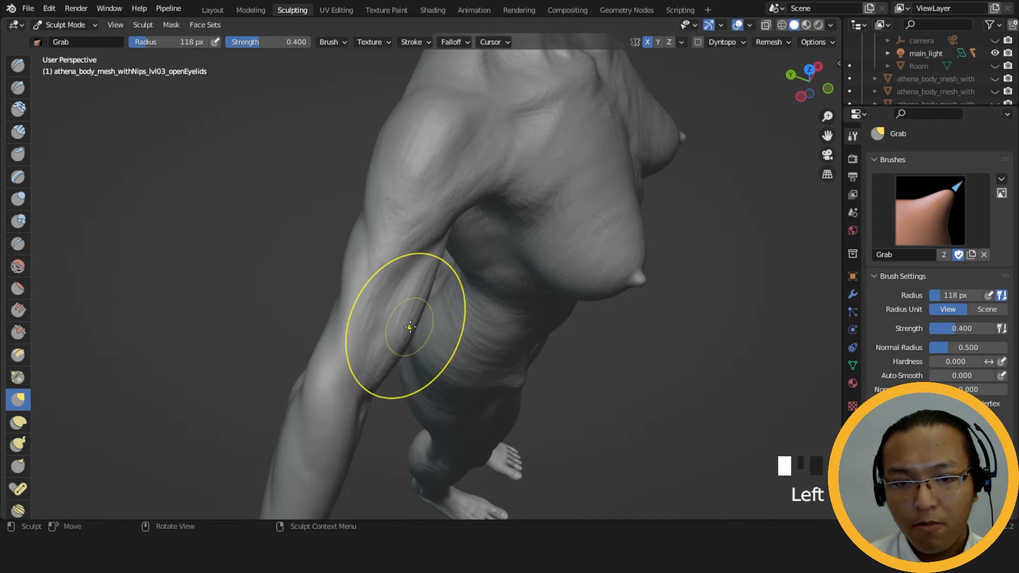
{"action": "left_click", "coordinate": [415, 327]}
{"action": "mouse_move", "coordinate": [415, 327]}
{"action": "middle_mouse_down"}
{"action": "mouse_move", "coordinate": [453, 364]}
{"action": "mouse_move", "coordinate": [390, 286]}
{"action": "mouse_move", "coordinate": [387, 221]}
{"action": "mouse_move", "coordinate": [364, 255]}
{"action": "middle_mouse_up"}
{"action": "left_click_drag", "start_coordinate": [364, 255], "coordinate": [373, 260]}
{"action": "mouse_move", "coordinate": [373, 259]}
{"action": "middle_mouse_down"}
{"action": "mouse_move", "coordinate": [432, 378]}
{"action": "mouse_move", "coordinate": [510, 455]}
{"action": "mouse_move", "coordinate": [455, 425]}
{"action": "middle_mouse_up"}
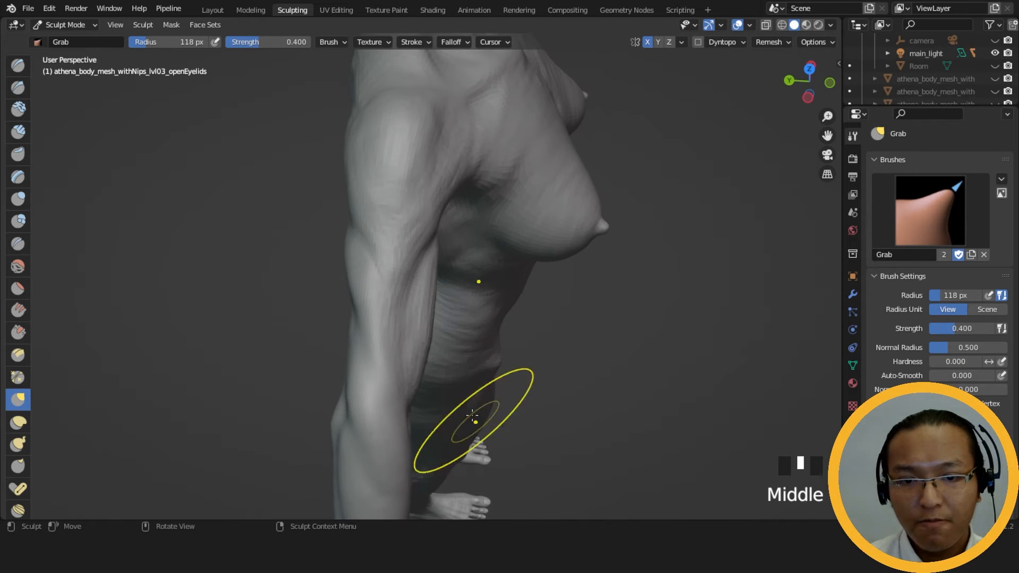
Try a resized Grab pull on the arm near the elbow, and undo it.
{"action": "left_click", "coordinate": [18, 131]}
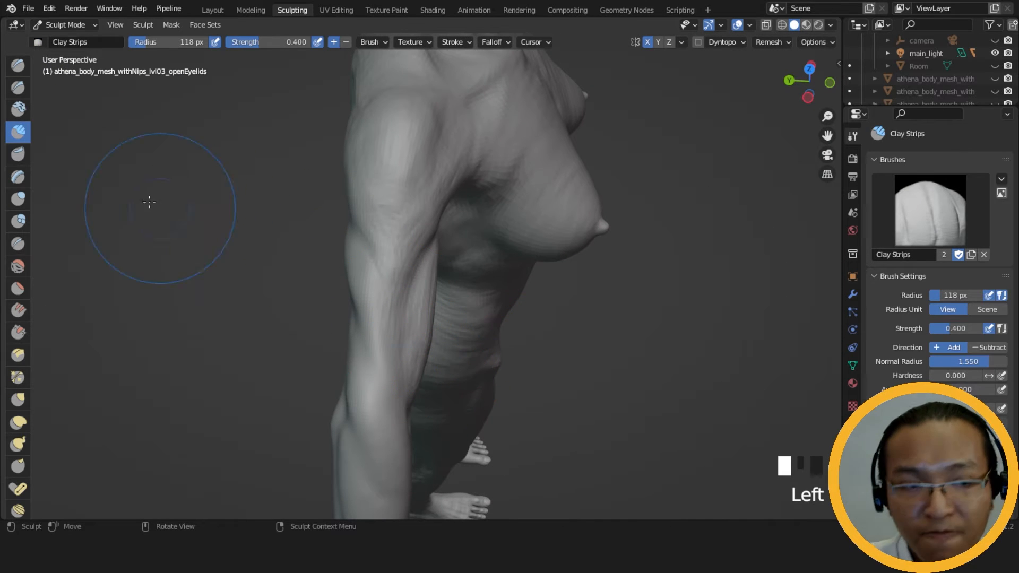
{"action": "key", "text": "g"}
{"action": "key", "text": "f"}
{"action": "left_click", "coordinate": [576, 341]}
{"action": "mouse_move", "coordinate": [456, 363]}
{"action": "middle_mouse_down"}
{"action": "mouse_move", "coordinate": [442, 401]}
{"action": "mouse_move", "coordinate": [423, 378]}
{"action": "mouse_move", "coordinate": [393, 382]}
{"action": "middle_mouse_up"}
{"action": "key", "text": "f"}
{"action": "left_click", "coordinate": [424, 392]}
{"action": "key", "text": "f"}
{"action": "left_click", "coordinate": [406, 379]}
{"action": "left_click_drag", "start_coordinate": [383, 378], "coordinate": [401, 362]}
{"action": "key", "text": "f"}
{"action": "left_click", "coordinate": [379, 373]}
{"action": "key", "text": "ctrl+z"}
Nudge the arm surface above the elbow with small Grab adjustments at a 97 px radius.
{"action": "mouse_move", "coordinate": [392, 346]}
{"action": "middle_mouse_down"}
{"action": "mouse_move", "coordinate": [373, 328]}
{"action": "mouse_move", "coordinate": [467, 366]}
{"action": "middle_mouse_up"}
{"action": "left_click", "coordinate": [394, 341]}
{"action": "left_click", "coordinate": [398, 329]}
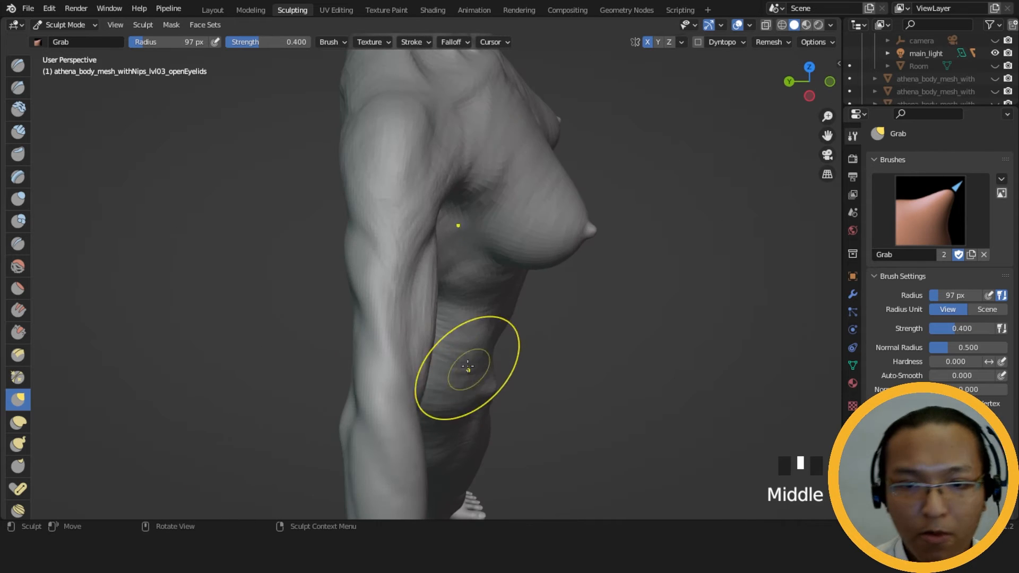
Switch to Clay Strips at a 28 px radius, smooth the upper arm and add a long stroke across it.
{"action": "left_click", "coordinate": [19, 109]}
{"action": "left_click", "coordinate": [18, 131]}
{"action": "key", "text": "f"}
{"action": "left_click", "coordinate": [393, 276]}
{"action": "mouse_move", "coordinate": [392, 276]}
{"action": "middle_mouse_down"}
{"action": "mouse_move", "coordinate": [314, 252]}
{"action": "mouse_move", "coordinate": [239, 209]}
{"action": "mouse_move", "coordinate": [434, 259]}
{"action": "mouse_move", "coordinate": [426, 271]}
{"action": "middle_mouse_up"}
{"action": "left_click", "coordinate": [406, 256], "text": "shift"}
{"action": "mouse_move", "coordinate": [395, 276]}
{"action": "left_mouse_down"}
{"action": "mouse_move", "coordinate": [348, 259]}
{"action": "mouse_move", "coordinate": [307, 287]}
{"action": "left_mouse_up"}
Add clay along the underside of the upper arm and touch up the area near the armpit.
{"action": "mouse_move", "coordinate": [307, 287]}
{"action": "middle_mouse_down"}
{"action": "mouse_move", "coordinate": [291, 255]}
{"action": "mouse_move", "coordinate": [295, 226]}
{"action": "middle_mouse_up"}
{"action": "left_click", "coordinate": [364, 346]}
{"action": "left_click_drag", "start_coordinate": [364, 342], "coordinate": [405, 330]}
{"action": "mouse_move", "coordinate": [441, 318]}
{"action": "middle_mouse_down"}
{"action": "mouse_move", "coordinate": [459, 248]}
{"action": "mouse_move", "coordinate": [473, 268]}
{"action": "mouse_move", "coordinate": [569, 209]}
{"action": "mouse_move", "coordinate": [443, 274]}
{"action": "middle_mouse_up"}
{"action": "left_click", "coordinate": [460, 247], "text": "ctrl"}
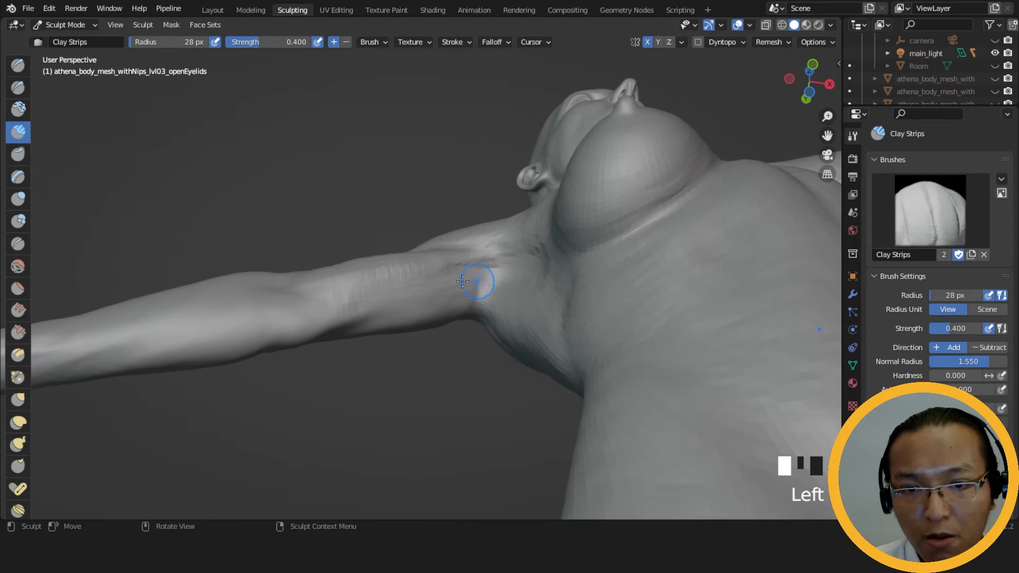
{"action": "middle_click_drag", "start_coordinate": [513, 296], "coordinate": [481, 258]}
{"action": "left_click", "coordinate": [482, 258]}
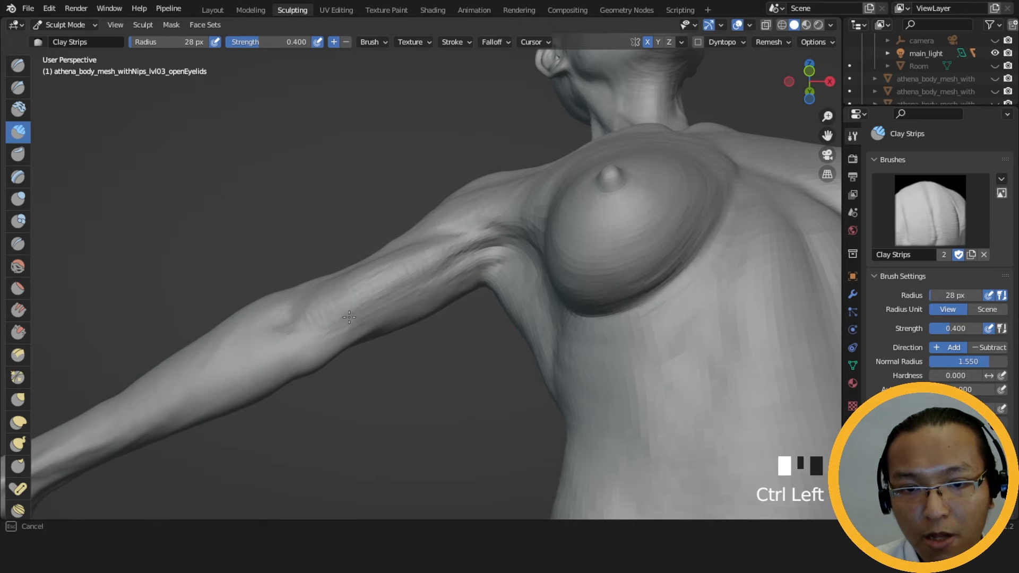
Carve short subtractive strokes into the underside of the arm at the armpit and smooth the area.
{"action": "middle_click_drag", "start_coordinate": [498, 259], "coordinate": [477, 278]}
{"action": "left_click", "coordinate": [478, 278]}
{"action": "middle_click_drag", "start_coordinate": [412, 292], "coordinate": [484, 278]}
{"action": "left_click", "coordinate": [483, 275], "text": "ctrl"}
{"action": "left_click", "coordinate": [483, 273], "text": "ctrl"}
{"action": "left_click", "coordinate": [483, 271], "text": "ctrl"}
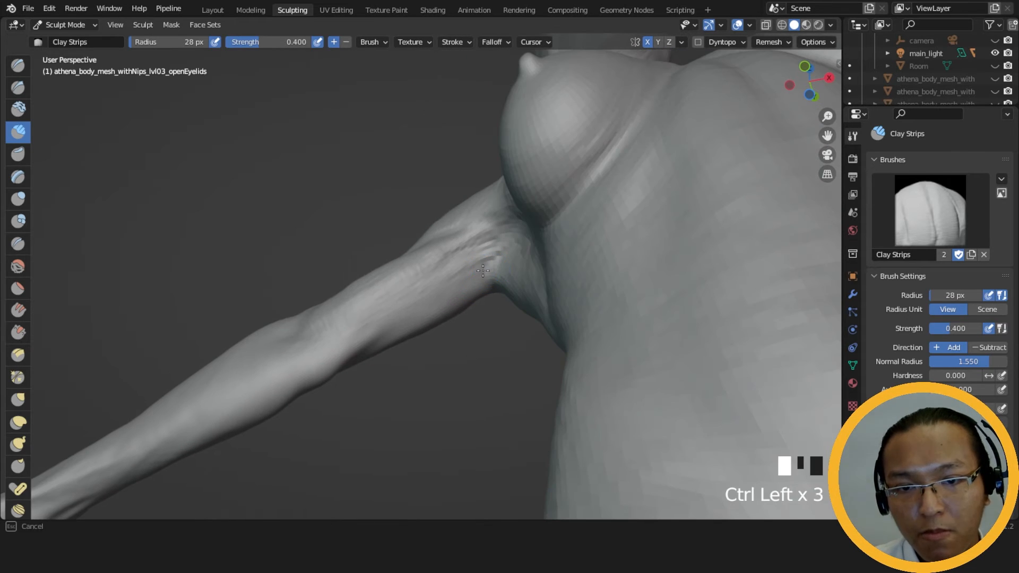
{"action": "mouse_move", "coordinate": [465, 281]}
{"action": "middle_mouse_down"}
{"action": "mouse_move", "coordinate": [480, 339]}
{"action": "mouse_move", "coordinate": [475, 289]}
{"action": "middle_mouse_up"}
{"action": "left_click_drag", "start_coordinate": [480, 265], "coordinate": [471, 278], "text": "shift"}
Build up the underside of the upper arm with clay strokes running from the armpit toward the elbow.
{"action": "mouse_move", "coordinate": [467, 271]}
{"action": "middle_mouse_down"}
{"action": "mouse_move", "coordinate": [455, 198]}
{"action": "mouse_move", "coordinate": [463, 320]}
{"action": "middle_mouse_up"}
{"action": "left_click_drag", "start_coordinate": [406, 324], "coordinate": [370, 343]}
{"action": "left_click_drag", "start_coordinate": [403, 323], "coordinate": [372, 342]}
{"action": "middle_click_drag", "start_coordinate": [406, 318], "coordinate": [425, 363]}
{"action": "left_click_drag", "start_coordinate": [492, 259], "coordinate": [473, 269]}
{"action": "middle_click_drag", "start_coordinate": [470, 281], "coordinate": [468, 255]}
{"action": "mouse_move", "coordinate": [451, 287]}
{"action": "left_mouse_down"}
{"action": "mouse_move", "coordinate": [422, 301]}
{"action": "mouse_move", "coordinate": [425, 321]}
{"action": "mouse_move", "coordinate": [396, 321]}
{"action": "left_mouse_up"}
{"action": "left_click_drag", "start_coordinate": [433, 301], "coordinate": [418, 309]}
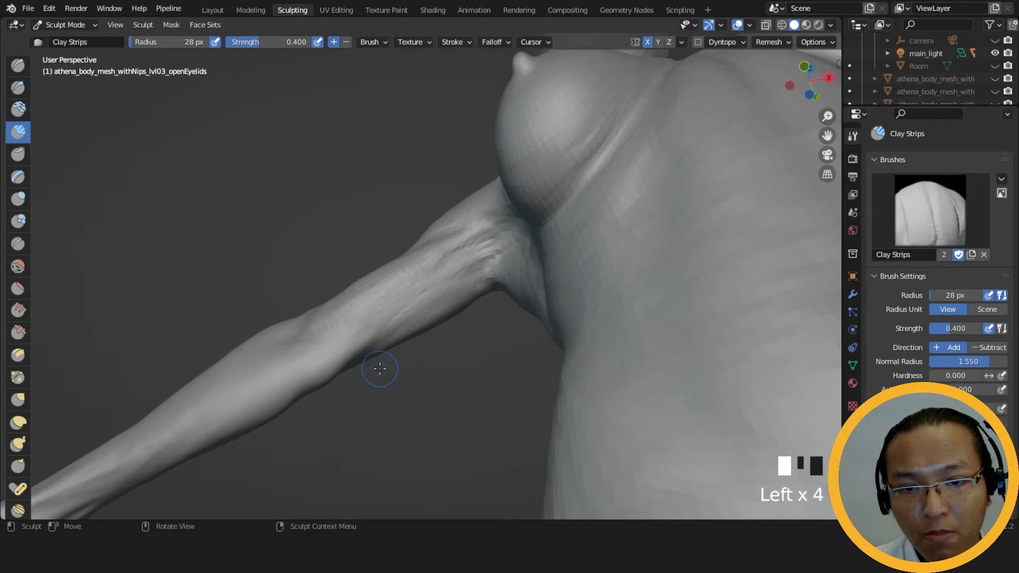
Build up the bony bump at the inner elbow with short Clay Strips strokes.
{"action": "middle_click_drag", "start_coordinate": [393, 349], "coordinate": [468, 255]}
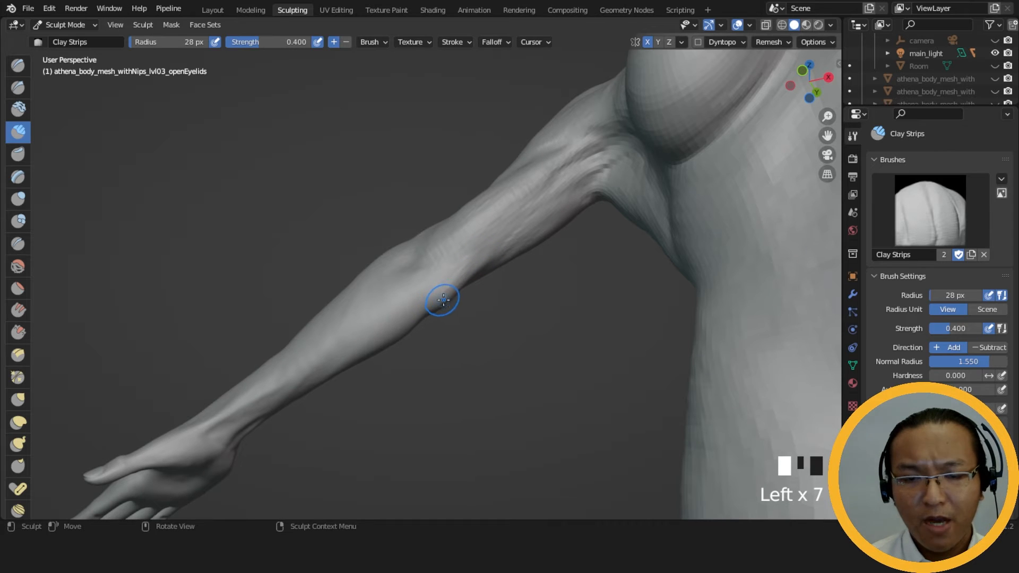
{"action": "left_click_drag", "start_coordinate": [444, 302], "coordinate": [444, 296]}
{"action": "left_click_drag", "start_coordinate": [444, 298], "coordinate": [443, 289]}
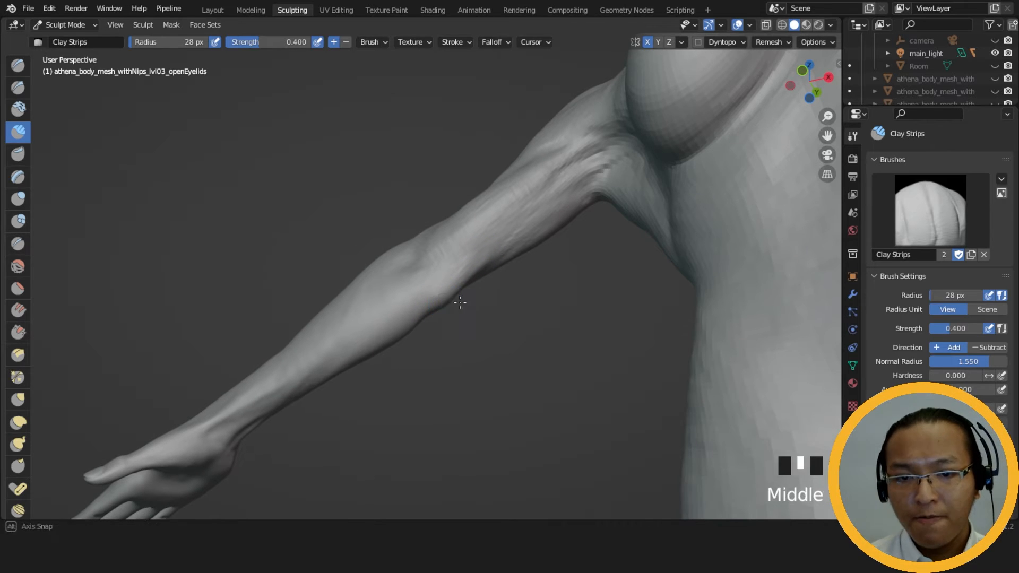
{"action": "middle_click_drag", "start_coordinate": [460, 302], "coordinate": [449, 298]}
{"action": "left_click_drag", "start_coordinate": [449, 297], "coordinate": [443, 294]}
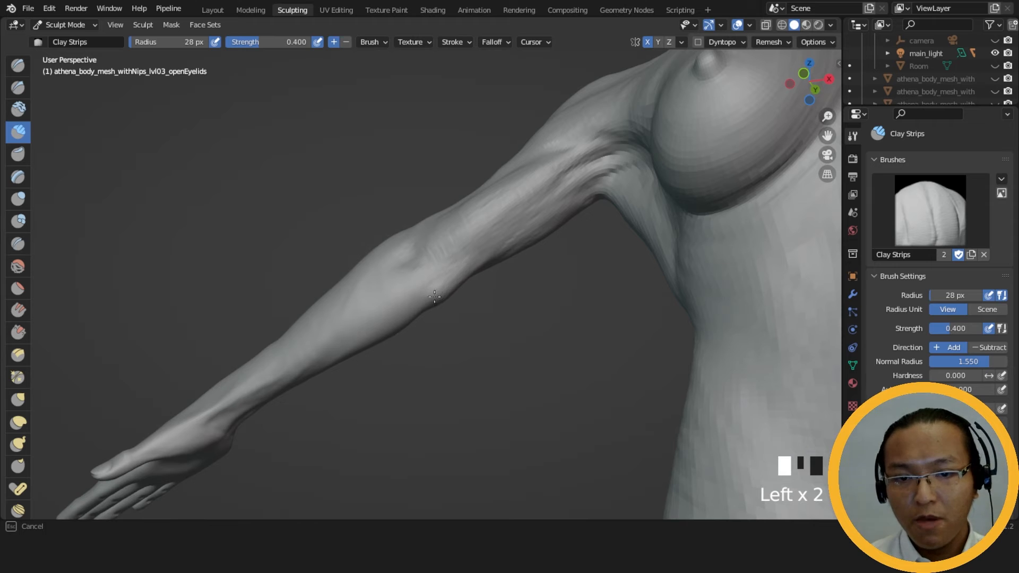
{"action": "left_click_drag", "start_coordinate": [435, 298], "coordinate": [440, 298]}
{"action": "middle_click_drag", "start_coordinate": [455, 296], "coordinate": [422, 296]}
{"action": "left_click_drag", "start_coordinate": [436, 282], "coordinate": [439, 271]}
Carve lightly just above the inner elbow and add a clay stroke from the elbow into the forearm.
{"action": "middle_click_drag", "start_coordinate": [474, 250], "coordinate": [475, 217]}
{"action": "left_click_drag", "start_coordinate": [475, 257], "coordinate": [478, 263], "text": "ctrl"}
{"action": "left_click_drag", "start_coordinate": [461, 282], "coordinate": [421, 302]}
Build up the back side of the inner elbow with short Clay Strips strokes.
{"action": "mouse_move", "coordinate": [421, 303]}
{"action": "middle_mouse_down"}
{"action": "mouse_move", "coordinate": [428, 295]}
{"action": "mouse_move", "coordinate": [353, 357]}
{"action": "mouse_move", "coordinate": [334, 244]}
{"action": "mouse_move", "coordinate": [345, 266]}
{"action": "mouse_move", "coordinate": [356, 264]}
{"action": "middle_mouse_up"}
{"action": "middle_click_drag", "start_coordinate": [428, 248], "coordinate": [444, 240]}
{"action": "left_click_drag", "start_coordinate": [440, 269], "coordinate": [441, 272]}
{"action": "left_click_drag", "start_coordinate": [442, 270], "coordinate": [445, 282]}
{"action": "left_click_drag", "start_coordinate": [445, 280], "coordinate": [445, 277]}
{"action": "left_click_drag", "start_coordinate": [445, 276], "coordinate": [444, 276]}
{"action": "left_click_drag", "start_coordinate": [443, 275], "coordinate": [443, 273]}
{"action": "left_click_drag", "start_coordinate": [442, 272], "coordinate": [439, 269]}
{"action": "left_click_drag", "start_coordinate": [437, 267], "coordinate": [436, 266]}
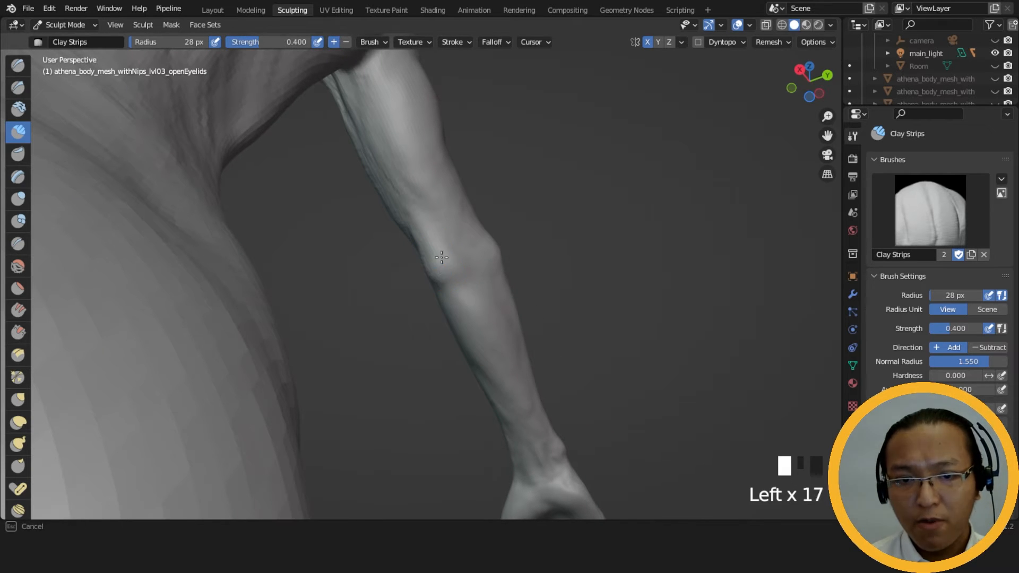
Add short clay strokes over the inner elbow bump and just above it on the back of the arm.
{"action": "middle_click_drag", "start_coordinate": [445, 268], "coordinate": [439, 266]}
{"action": "left_click_drag", "start_coordinate": [439, 269], "coordinate": [441, 277]}
{"action": "left_click_drag", "start_coordinate": [441, 280], "coordinate": [442, 287]}
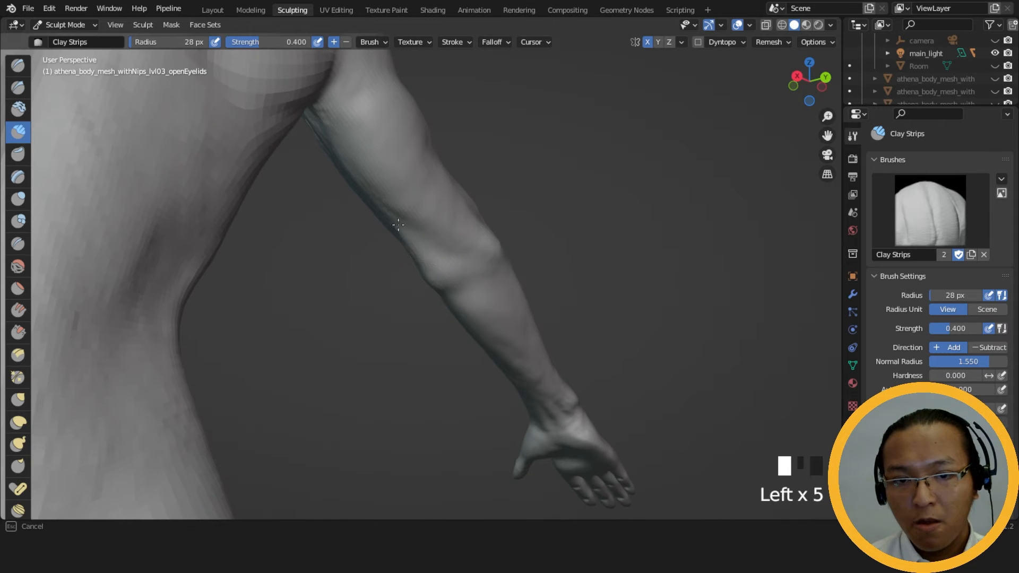
{"action": "middle_click_drag", "start_coordinate": [401, 229], "coordinate": [431, 217]}
{"action": "left_click_drag", "start_coordinate": [423, 209], "coordinate": [421, 207]}
{"action": "left_click_drag", "start_coordinate": [420, 206], "coordinate": [419, 205]}
{"action": "left_click_drag", "start_coordinate": [423, 253], "coordinate": [426, 259]}
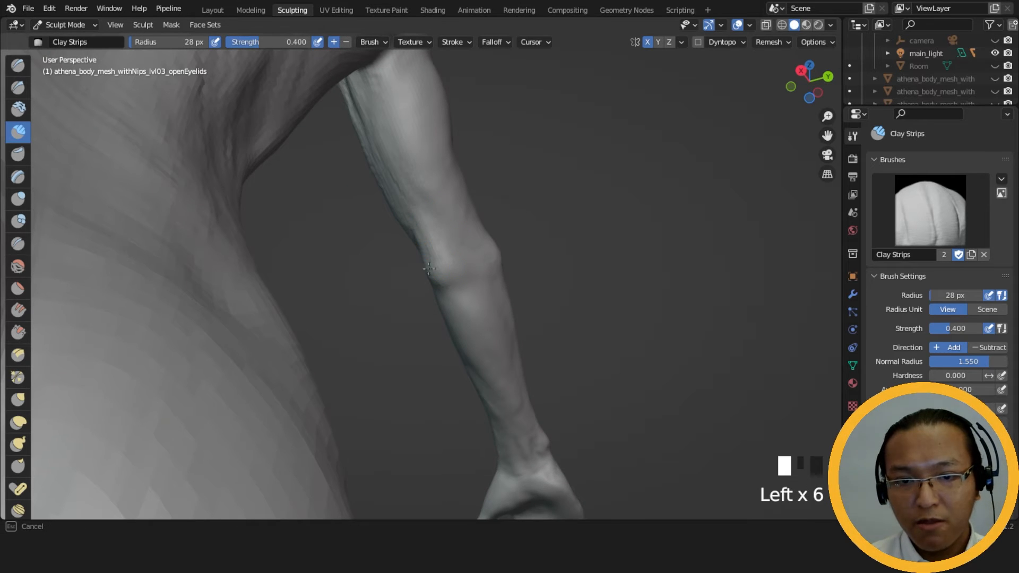
Dab small touches of clay into the transition between the triceps and the elbow.
{"action": "mouse_move", "coordinate": [448, 274]}
{"action": "middle_mouse_down"}
{"action": "mouse_move", "coordinate": [424, 255]}
{"action": "mouse_move", "coordinate": [382, 266]}
{"action": "middle_mouse_up"}
{"action": "left_click", "coordinate": [398, 234]}
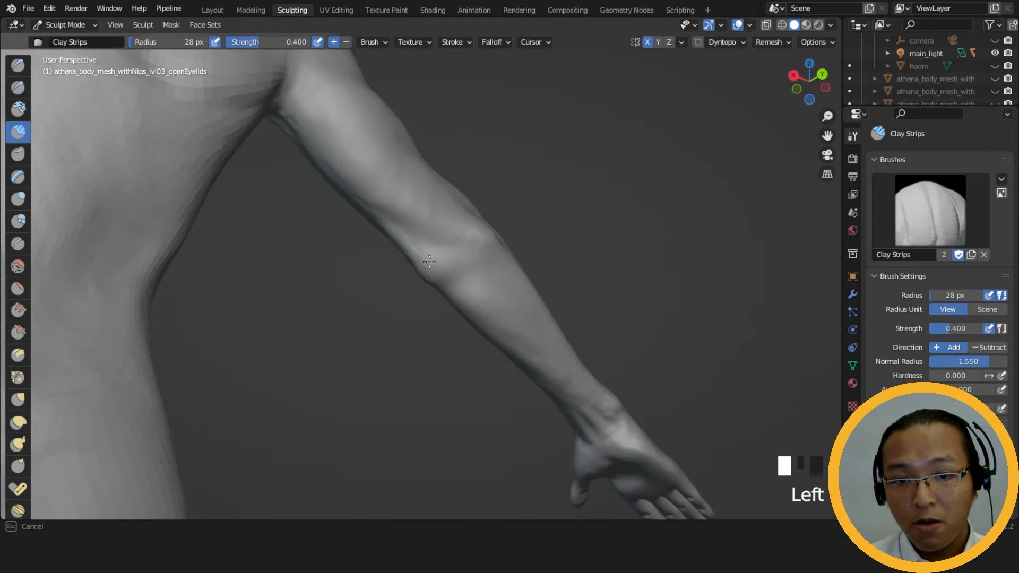
{"action": "middle_click_drag", "start_coordinate": [445, 265], "coordinate": [387, 228]}
{"action": "left_click", "coordinate": [426, 228]}
{"action": "left_click", "coordinate": [426, 228]}
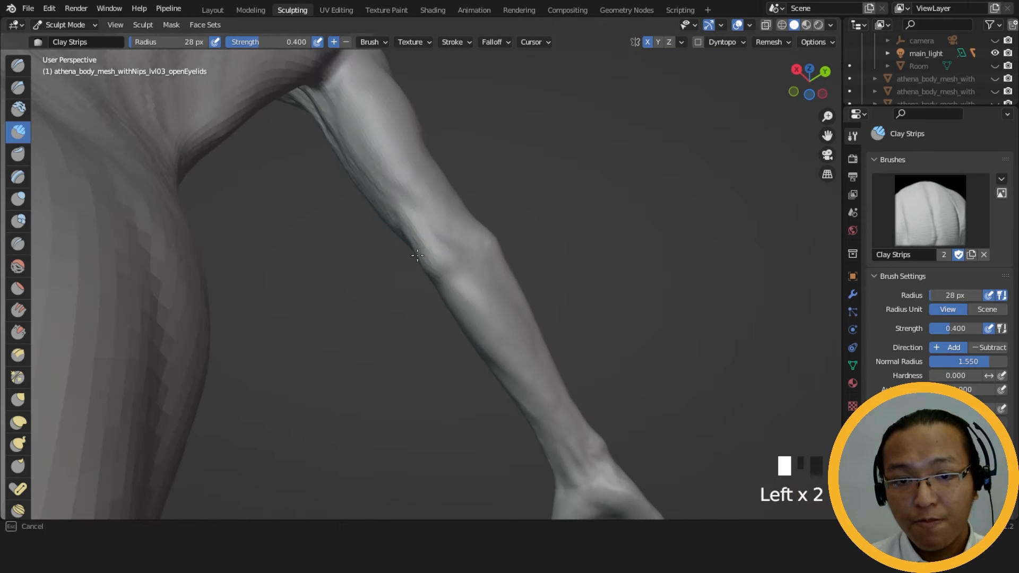
Reshape the elbow and lower part of the upper arm using the Grab brush at an 81 px radius.
{"action": "middle_click_drag", "start_coordinate": [442, 268], "coordinate": [486, 349]}
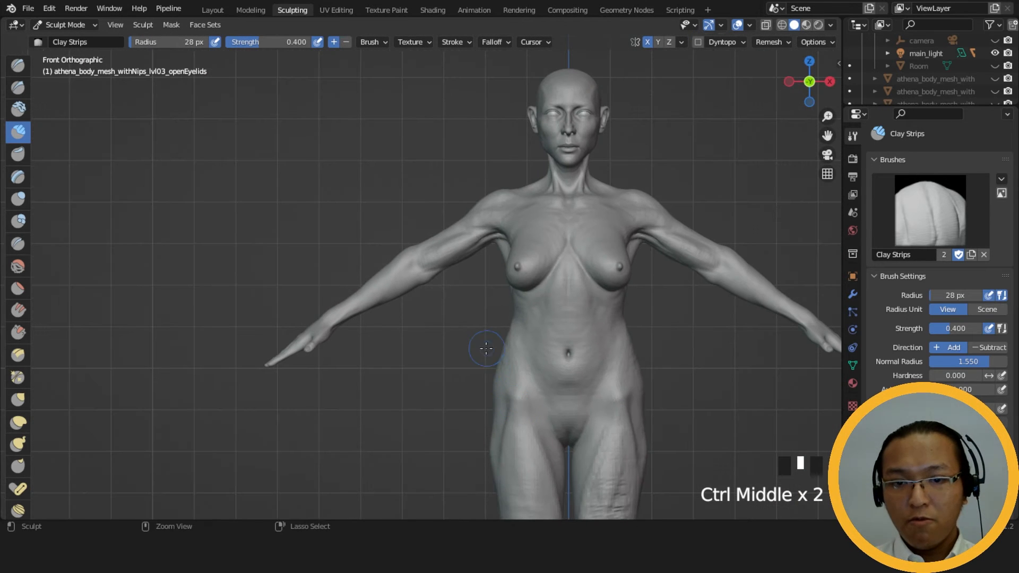
{"action": "mouse_move", "coordinate": [434, 309]}
{"action": "middle_mouse_down", "text": "shift"}
{"action": "mouse_move", "coordinate": [425, 357]}
{"action": "mouse_move", "coordinate": [468, 318]}
{"action": "mouse_move", "coordinate": [451, 297]}
{"action": "mouse_move", "coordinate": [391, 277]}
{"action": "middle_mouse_up", "text": "shift"}
{"action": "key", "text": "g"}
{"action": "key", "text": "f"}
{"action": "key", "text": "f"}
{"action": "left_click", "coordinate": [385, 283]}
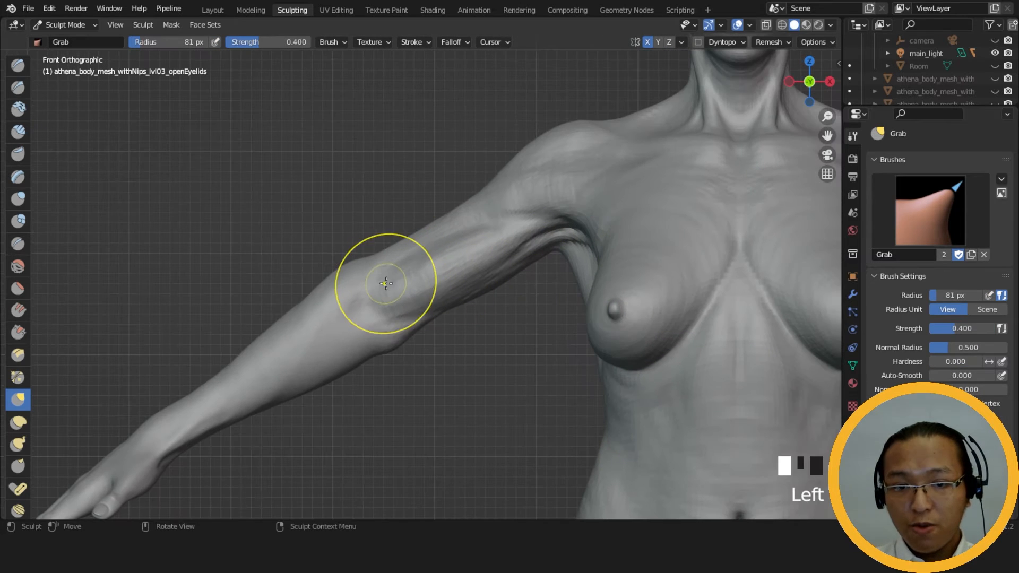
{"action": "middle_click_drag", "start_coordinate": [431, 305], "coordinate": [421, 266]}
{"action": "left_click_drag", "start_coordinate": [444, 269], "coordinate": [442, 303]}
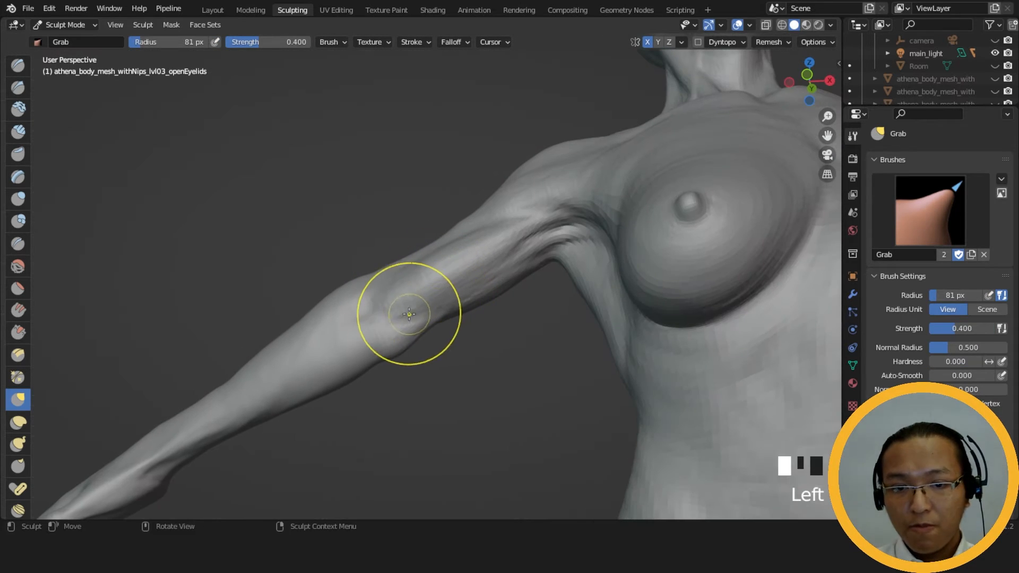
{"action": "mouse_move", "coordinate": [395, 316]}
{"action": "middle_mouse_down"}
{"action": "mouse_move", "coordinate": [439, 303]}
{"action": "mouse_move", "coordinate": [507, 248]}
{"action": "middle_mouse_up"}
{"action": "left_click_drag", "start_coordinate": [508, 248], "coordinate": [518, 245]}
Carve beneath the rear deltoid using subtractive Clay Strips strokes at a 29 px radius.
{"action": "middle_click_drag", "start_coordinate": [520, 264], "coordinate": [672, 298]}
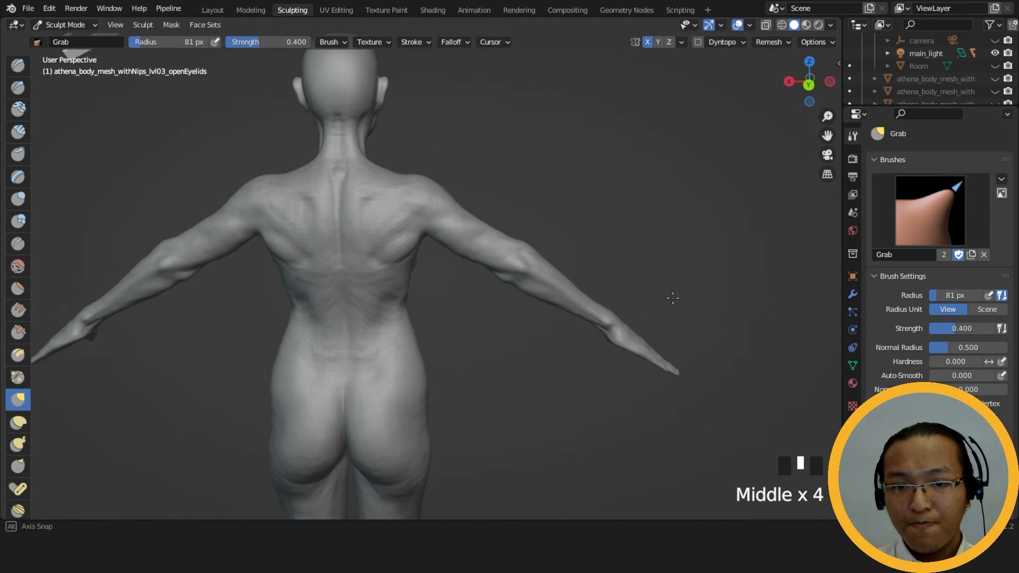
{"action": "left_click", "coordinate": [18, 132]}
{"action": "key", "text": "f"}
{"action": "left_click", "coordinate": [495, 266]}
{"action": "middle_click_drag", "start_coordinate": [495, 266], "coordinate": [447, 198]}
{"action": "left_click_drag", "start_coordinate": [448, 197], "coordinate": [450, 206], "text": "ctrl"}
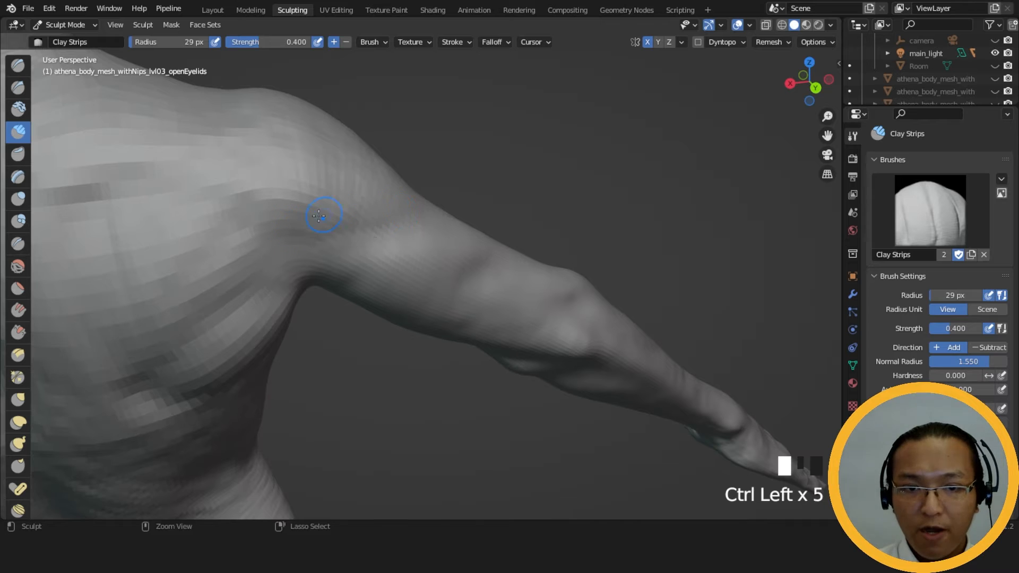
Add clay to the upper triceps just below the rear deltoid with a 21 px brush radius.
{"action": "middle_click_drag", "start_coordinate": [430, 185], "coordinate": [385, 228]}
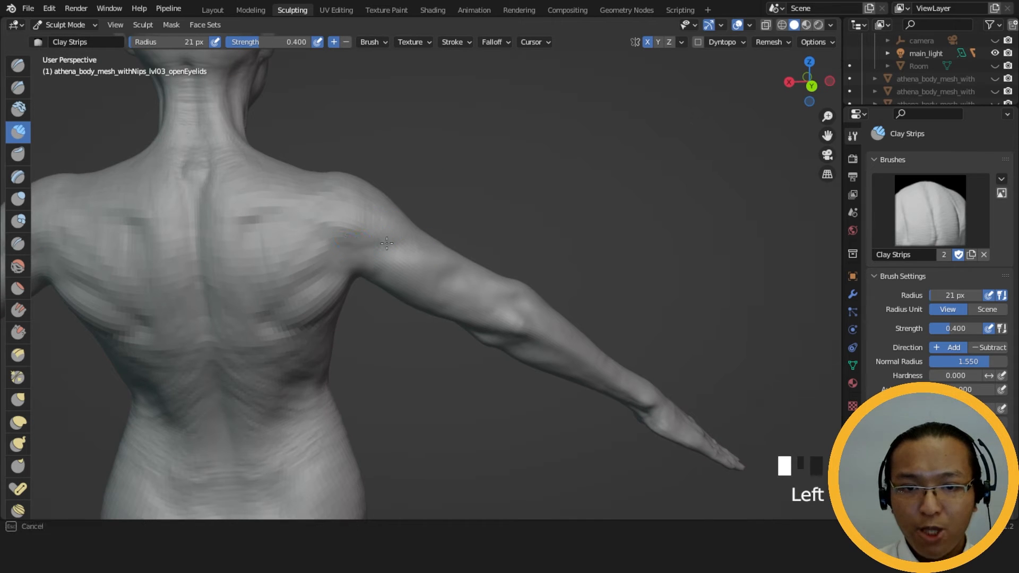
{"action": "middle_click_drag", "start_coordinate": [416, 234], "coordinate": [381, 245]}
{"action": "left_click_drag", "start_coordinate": [381, 245], "coordinate": [399, 254]}
{"action": "middle_click_drag", "start_coordinate": [399, 254], "coordinate": [414, 247]}
{"action": "left_click_drag", "start_coordinate": [414, 246], "coordinate": [405, 253]}
{"action": "mouse_move", "coordinate": [405, 253]}
{"action": "middle_mouse_down"}
{"action": "mouse_move", "coordinate": [423, 258]}
{"action": "mouse_move", "coordinate": [408, 265]}
{"action": "mouse_move", "coordinate": [482, 230]}
{"action": "mouse_move", "coordinate": [413, 267]}
{"action": "middle_mouse_up"}
{"action": "left_click", "coordinate": [407, 265]}
{"action": "left_click", "coordinate": [413, 267]}
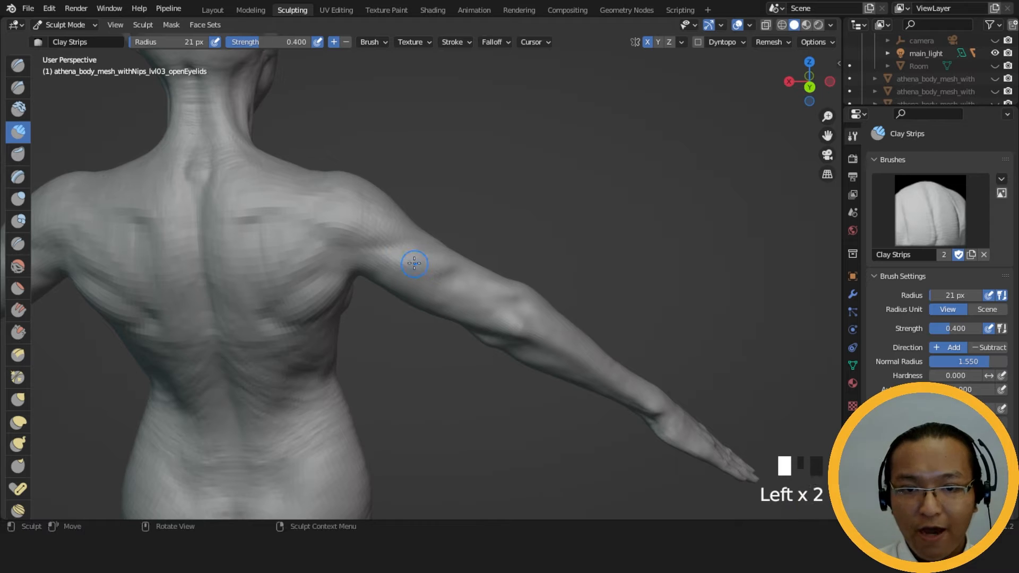
Build up the triceps with long clay strokes running from the rear deltoid toward the elbow.
{"action": "left_click_drag", "start_coordinate": [373, 236], "coordinate": [457, 252]}
{"action": "left_click_drag", "start_coordinate": [383, 242], "coordinate": [458, 261]}
{"action": "left_click_drag", "start_coordinate": [395, 249], "coordinate": [455, 265]}
{"action": "middle_click_drag", "start_coordinate": [455, 265], "coordinate": [411, 297]}
{"action": "left_click_drag", "start_coordinate": [381, 253], "coordinate": [451, 268]}
{"action": "mouse_move", "coordinate": [395, 257]}
{"action": "left_mouse_down"}
{"action": "mouse_move", "coordinate": [457, 270]}
{"action": "mouse_move", "coordinate": [452, 284]}
{"action": "left_mouse_up"}
{"action": "left_click_drag", "start_coordinate": [395, 267], "coordinate": [455, 286]}
{"action": "left_click_drag", "start_coordinate": [397, 268], "coordinate": [456, 284]}
Thicken the middle of the triceps with overlapping clay strokes heading toward the elbow.
{"action": "middle_click_drag", "start_coordinate": [457, 274], "coordinate": [438, 292]}
{"action": "left_click_drag", "start_coordinate": [436, 293], "coordinate": [463, 312]}
{"action": "left_click_drag", "start_coordinate": [435, 295], "coordinate": [465, 312]}
{"action": "left_click_drag", "start_coordinate": [434, 293], "coordinate": [469, 309]}
Carve a groove across the back of the upper arm at the triceps and smooth its end.
{"action": "middle_click_drag", "start_coordinate": [478, 305], "coordinate": [449, 246]}
{"action": "mouse_move", "coordinate": [445, 247]}
{"action": "middle_mouse_down"}
{"action": "mouse_move", "coordinate": [460, 228]}
{"action": "mouse_move", "coordinate": [457, 265]}
{"action": "middle_mouse_up"}
{"action": "left_click_drag", "start_coordinate": [422, 280], "coordinate": [457, 288], "text": "ctrl"}
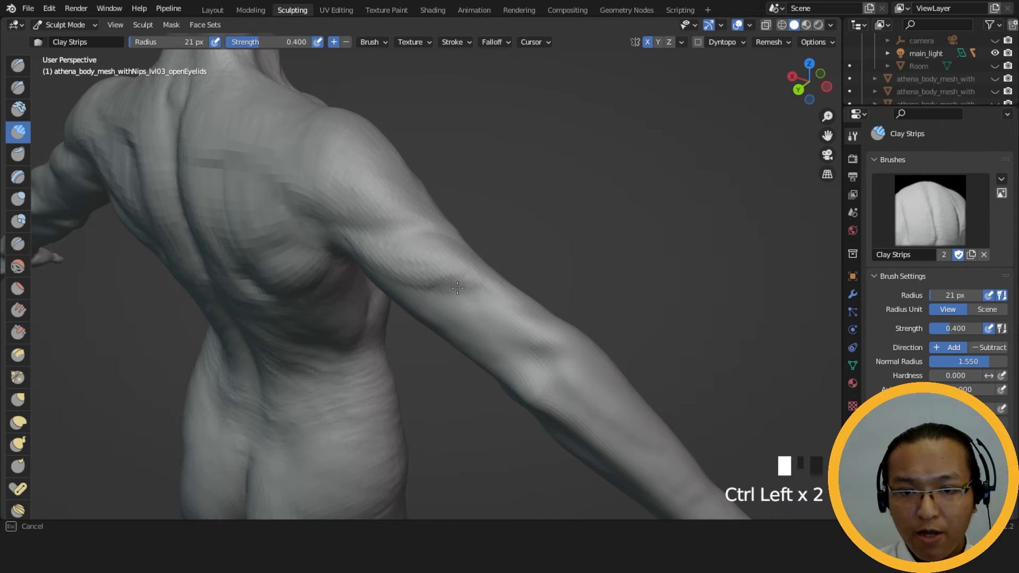
{"action": "middle_click_drag", "start_coordinate": [468, 294], "coordinate": [467, 287]}
{"action": "left_click_drag", "start_coordinate": [466, 287], "coordinate": [466, 284], "text": "shift"}
Resize the Clay Strips brush and add a stroke along the triceps.
{"action": "mouse_move", "coordinate": [466, 285]}
{"action": "middle_mouse_down"}
{"action": "mouse_move", "coordinate": [393, 244]}
{"action": "mouse_move", "coordinate": [449, 313]}
{"action": "middle_mouse_up"}
{"action": "key", "text": "f"}
{"action": "left_click", "coordinate": [399, 245]}
{"action": "middle_click_drag", "start_coordinate": [451, 319], "coordinate": [487, 378]}
{"action": "left_click_drag", "start_coordinate": [407, 276], "coordinate": [438, 291]}
Adjust the back contour of the upper arm using the Grab brush at a 114 px radius.
{"action": "mouse_move", "coordinate": [449, 291]}
{"action": "middle_mouse_down"}
{"action": "mouse_move", "coordinate": [452, 255]}
{"action": "mouse_move", "coordinate": [481, 253]}
{"action": "mouse_move", "coordinate": [416, 268]}
{"action": "middle_mouse_up"}
{"action": "key", "text": "g"}
{"action": "key", "text": "f"}
{"action": "left_click", "coordinate": [542, 253]}
{"action": "key", "text": "f"}
{"action": "left_click", "coordinate": [406, 281]}
{"action": "left_click_drag", "start_coordinate": [389, 290], "coordinate": [391, 292]}
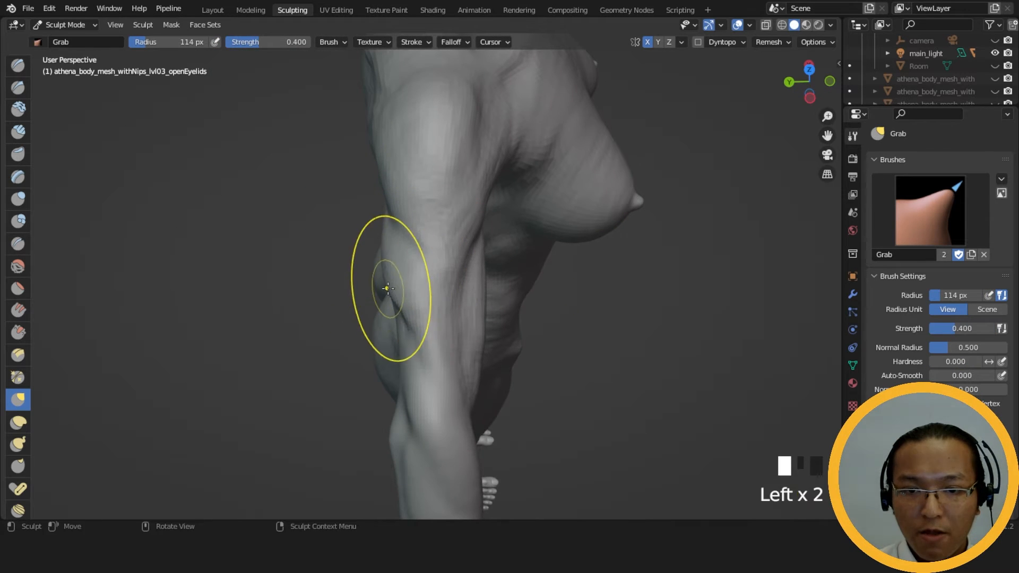
Nudge the triceps silhouette upward with small Grab strokes beneath the shoulder.
{"action": "middle_click_drag", "start_coordinate": [391, 291], "coordinate": [391, 269]}
{"action": "left_click_drag", "start_coordinate": [391, 268], "coordinate": [386, 255]}
{"action": "mouse_move", "coordinate": [387, 254]}
{"action": "middle_mouse_down"}
{"action": "mouse_move", "coordinate": [398, 204]}
{"action": "mouse_move", "coordinate": [364, 216]}
{"action": "middle_mouse_up"}
{"action": "left_click_drag", "start_coordinate": [364, 216], "coordinate": [363, 217]}
{"action": "left_click_drag", "start_coordinate": [363, 218], "coordinate": [363, 216]}
{"action": "mouse_move", "coordinate": [363, 217]}
{"action": "middle_mouse_down"}
{"action": "mouse_move", "coordinate": [324, 197]}
{"action": "mouse_move", "coordinate": [352, 182]}
{"action": "mouse_move", "coordinate": [421, 342]}
{"action": "mouse_move", "coordinate": [402, 229]}
{"action": "middle_mouse_up"}
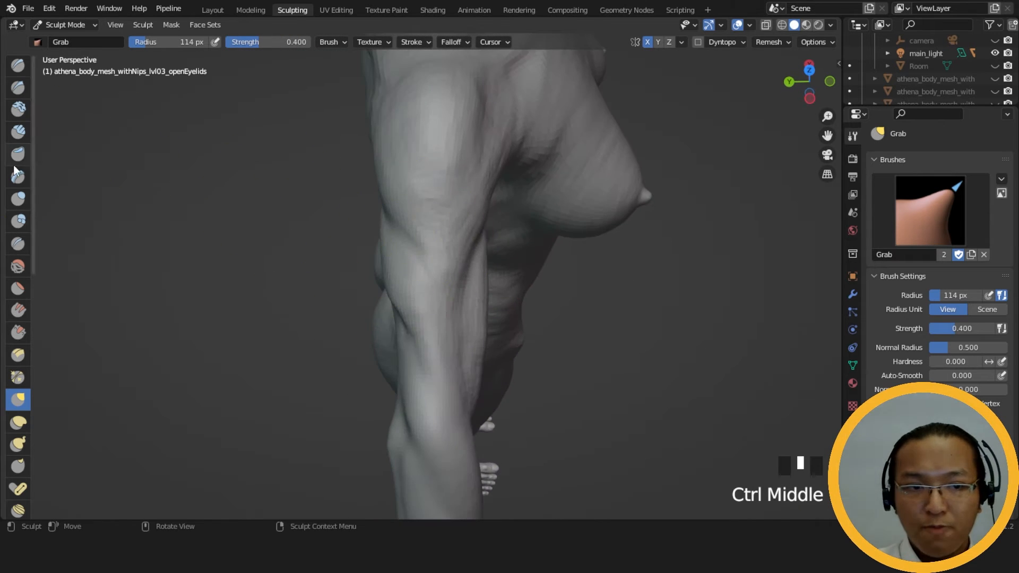
Add clay to the outer back of the upper arm using Clay Strips at a 40 px radius.
{"action": "left_click", "coordinate": [18, 131]}
{"action": "key", "text": "f"}
{"action": "key", "text": "f"}
{"action": "middle_click_drag", "start_coordinate": [463, 295], "coordinate": [387, 225]}
{"action": "left_click", "coordinate": [422, 282]}
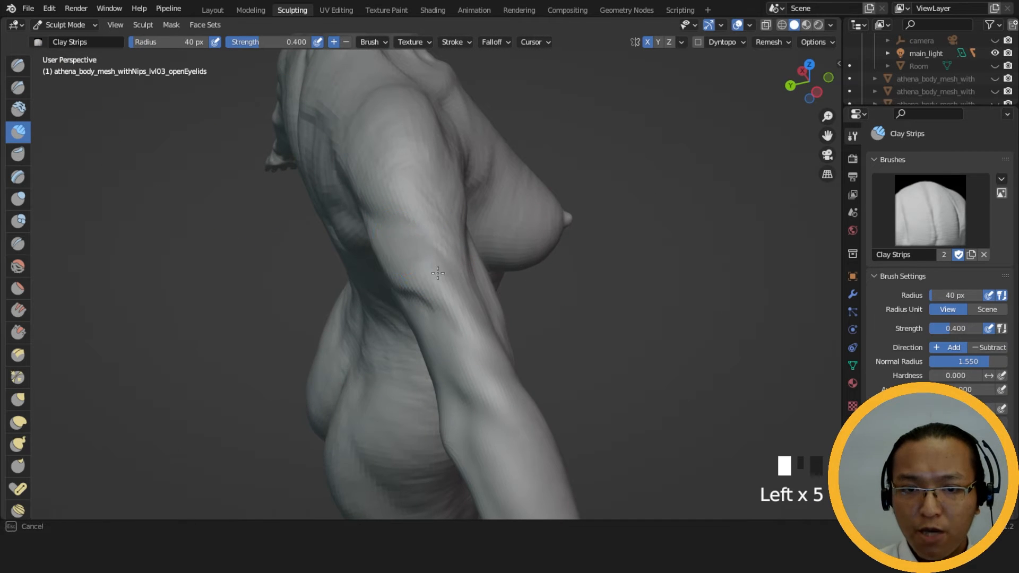
Refine the outer side of the upper arm with short clay strokes.
{"action": "middle_click_drag", "start_coordinate": [432, 251], "coordinate": [548, 313]}
{"action": "left_click", "coordinate": [568, 287]}
{"action": "left_click", "coordinate": [548, 313]}
{"action": "left_click_drag", "start_coordinate": [548, 314], "coordinate": [562, 317]}
{"action": "middle_click_drag", "start_coordinate": [578, 314], "coordinate": [484, 334]}
{"action": "left_click_drag", "start_coordinate": [477, 330], "coordinate": [466, 341]}
{"action": "left_click_drag", "start_coordinate": [467, 332], "coordinate": [463, 344]}
Add clay strokes along the upper arm and from the back of the shoulder toward the arm.
{"action": "mouse_move", "coordinate": [488, 355]}
{"action": "middle_mouse_down"}
{"action": "mouse_move", "coordinate": [484, 412]}
{"action": "mouse_move", "coordinate": [455, 379]}
{"action": "middle_mouse_up"}
{"action": "mouse_move", "coordinate": [456, 380]}
{"action": "middle_mouse_down", "text": "ctrl"}
{"action": "mouse_move", "coordinate": [454, 407]}
{"action": "mouse_move", "coordinate": [432, 285]}
{"action": "mouse_move", "coordinate": [416, 341]}
{"action": "mouse_move", "coordinate": [523, 289]}
{"action": "mouse_move", "coordinate": [412, 240]}
{"action": "middle_mouse_up", "text": "ctrl"}
{"action": "left_click_drag", "start_coordinate": [413, 240], "coordinate": [445, 260]}
{"action": "middle_click_drag", "start_coordinate": [451, 260], "coordinate": [466, 273]}
{"action": "middle_click_drag", "start_coordinate": [339, 244], "coordinate": [327, 279]}
{"action": "left_click_drag", "start_coordinate": [246, 223], "coordinate": [324, 252]}
{"action": "left_click_drag", "start_coordinate": [276, 231], "coordinate": [324, 247]}
Build up the start of the triceps by the rear armpit and add a stroke along its underside.
{"action": "middle_click_drag", "start_coordinate": [387, 228], "coordinate": [392, 246]}
{"action": "mouse_move", "coordinate": [392, 246]}
{"action": "middle_mouse_down", "text": "ctrl"}
{"action": "mouse_move", "coordinate": [390, 228]}
{"action": "mouse_move", "coordinate": [352, 225]}
{"action": "middle_mouse_up", "text": "ctrl"}
{"action": "left_click_drag", "start_coordinate": [352, 233], "coordinate": [374, 268]}
{"action": "left_click_drag", "start_coordinate": [332, 242], "coordinate": [366, 272]}
{"action": "left_click_drag", "start_coordinate": [357, 257], "coordinate": [364, 264]}
{"action": "left_click_drag", "start_coordinate": [400, 296], "coordinate": [415, 311]}
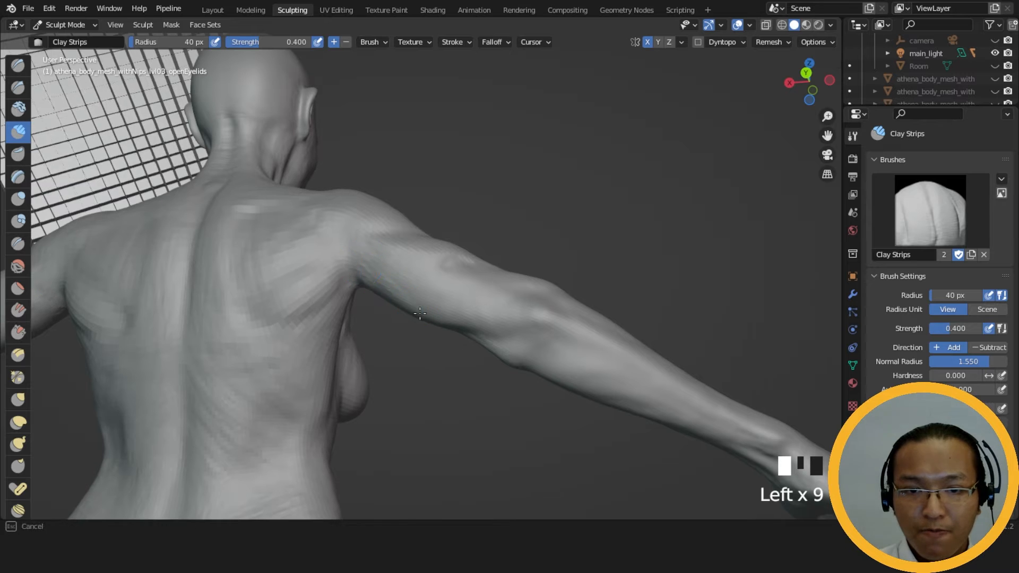
Strengthen the triceps where it emerges from beneath the rear deltoid with short clay strokes.
{"action": "middle_click_drag", "start_coordinate": [359, 268], "coordinate": [412, 280]}
{"action": "left_click_drag", "start_coordinate": [412, 279], "coordinate": [418, 307]}
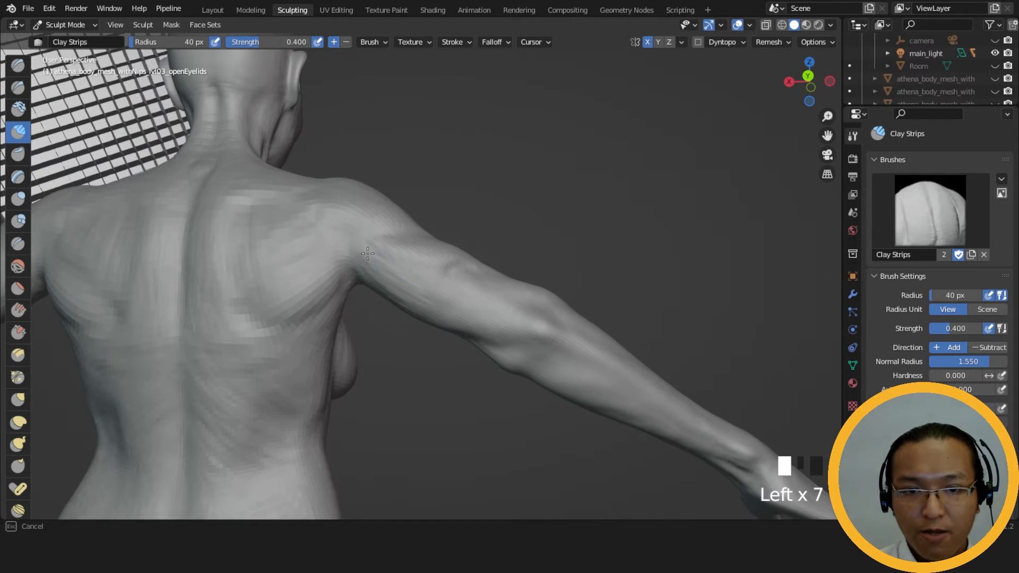
{"action": "left_click_drag", "start_coordinate": [357, 244], "coordinate": [365, 252]}
{"action": "middle_click_drag", "start_coordinate": [365, 252], "coordinate": [397, 273]}
{"action": "left_click_drag", "start_coordinate": [398, 275], "coordinate": [402, 276]}
{"action": "middle_click_drag", "start_coordinate": [439, 280], "coordinate": [422, 229]}
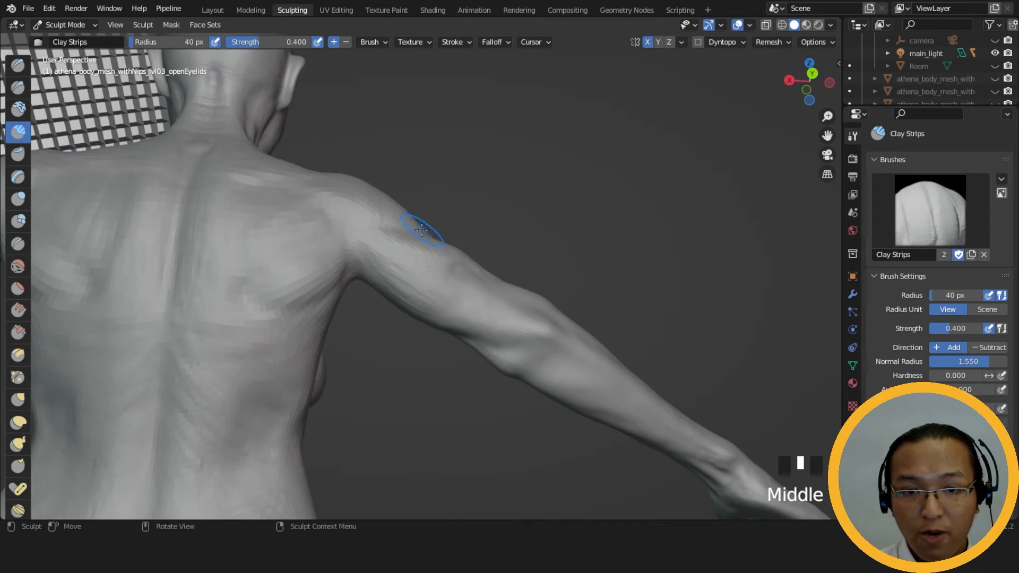
Add clay to the underside of the upper arm by the armpit and along the lower triceps.
{"action": "middle_click_drag", "start_coordinate": [388, 262], "coordinate": [506, 256]}
{"action": "mouse_move", "coordinate": [433, 281]}
{"action": "middle_mouse_down"}
{"action": "mouse_move", "coordinate": [401, 244]}
{"action": "mouse_move", "coordinate": [500, 291]}
{"action": "mouse_move", "coordinate": [546, 262]}
{"action": "mouse_move", "coordinate": [512, 212]}
{"action": "mouse_move", "coordinate": [573, 283]}
{"action": "mouse_move", "coordinate": [557, 234]}
{"action": "middle_mouse_up"}
{"action": "left_click_drag", "start_coordinate": [557, 234], "coordinate": [523, 275]}
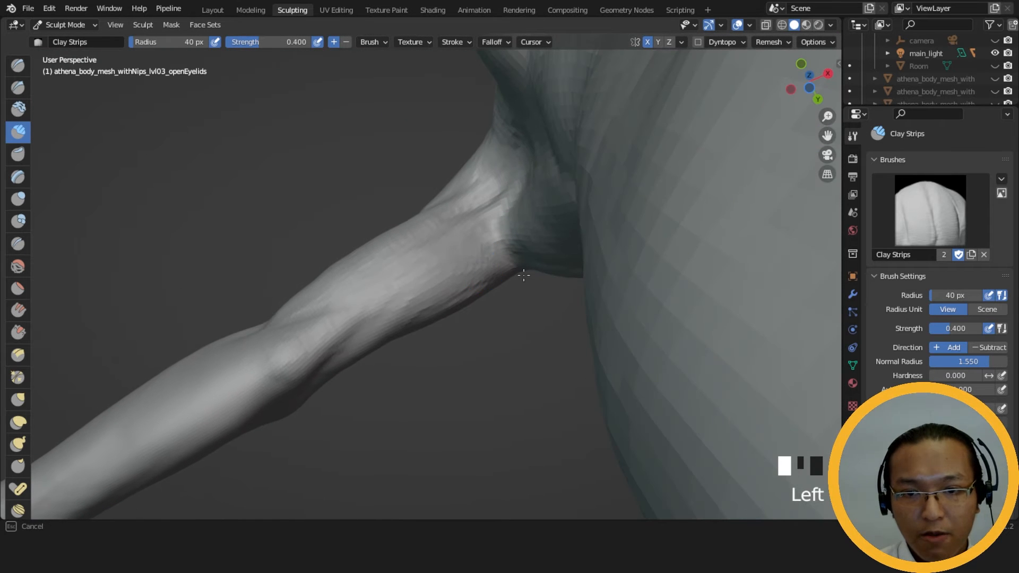
{"action": "mouse_move", "coordinate": [416, 287]}
{"action": "middle_mouse_down"}
{"action": "mouse_move", "coordinate": [329, 282]}
{"action": "mouse_move", "coordinate": [418, 270]}
{"action": "middle_mouse_up"}
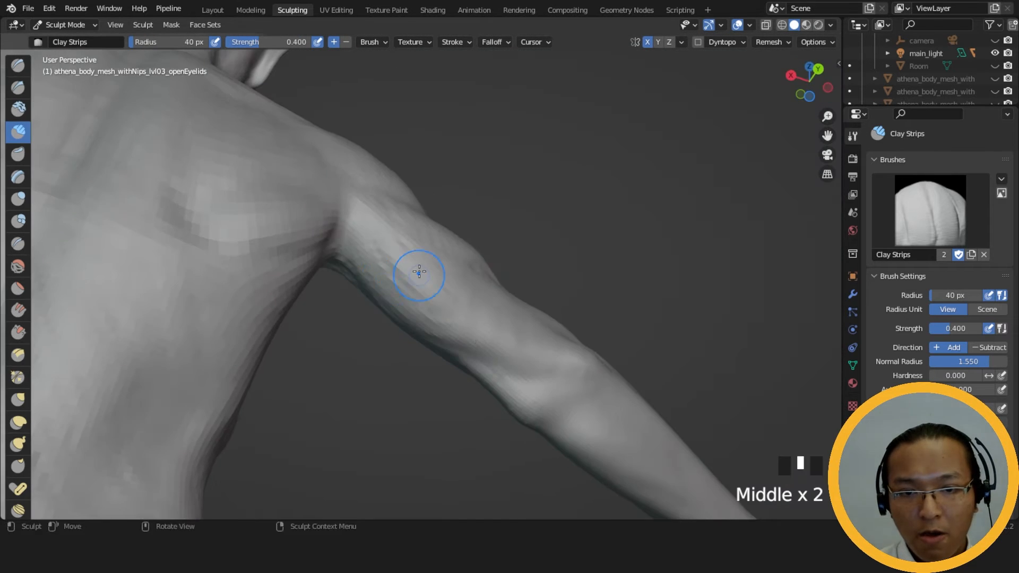
{"action": "left_click_drag", "start_coordinate": [419, 270], "coordinate": [445, 313]}
{"action": "left_click_drag", "start_coordinate": [403, 297], "coordinate": [423, 336]}
Add clay at the armpit end of the triceps and smooth along its underside.
{"action": "mouse_move", "coordinate": [423, 336]}
{"action": "middle_mouse_down"}
{"action": "mouse_move", "coordinate": [493, 306]}
{"action": "mouse_move", "coordinate": [425, 234]}
{"action": "middle_mouse_up"}
{"action": "left_click_drag", "start_coordinate": [425, 234], "coordinate": [390, 211]}
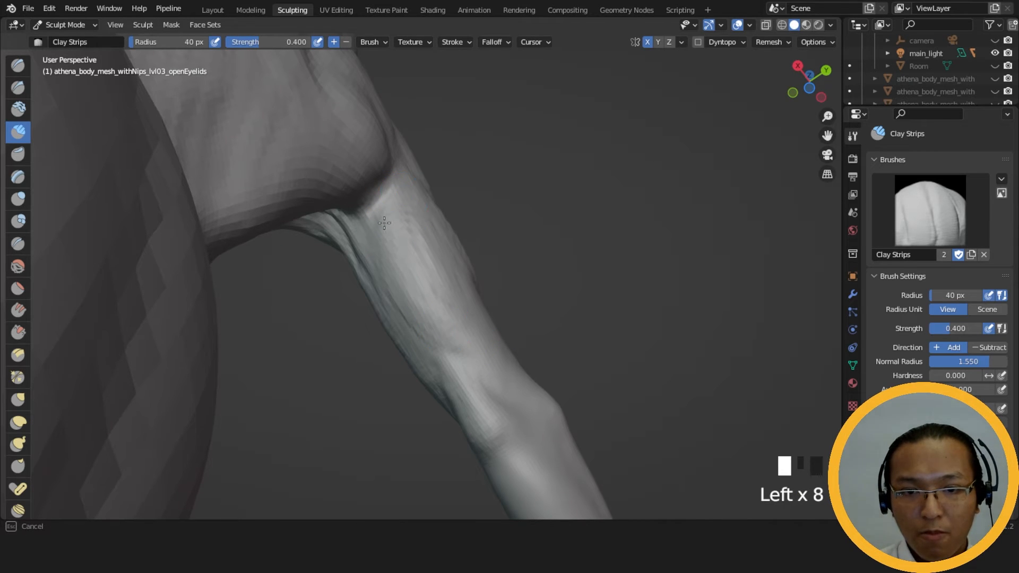
{"action": "middle_click_drag", "start_coordinate": [399, 195], "coordinate": [387, 211]}
{"action": "left_click_drag", "start_coordinate": [387, 211], "coordinate": [397, 308], "text": "shift"}
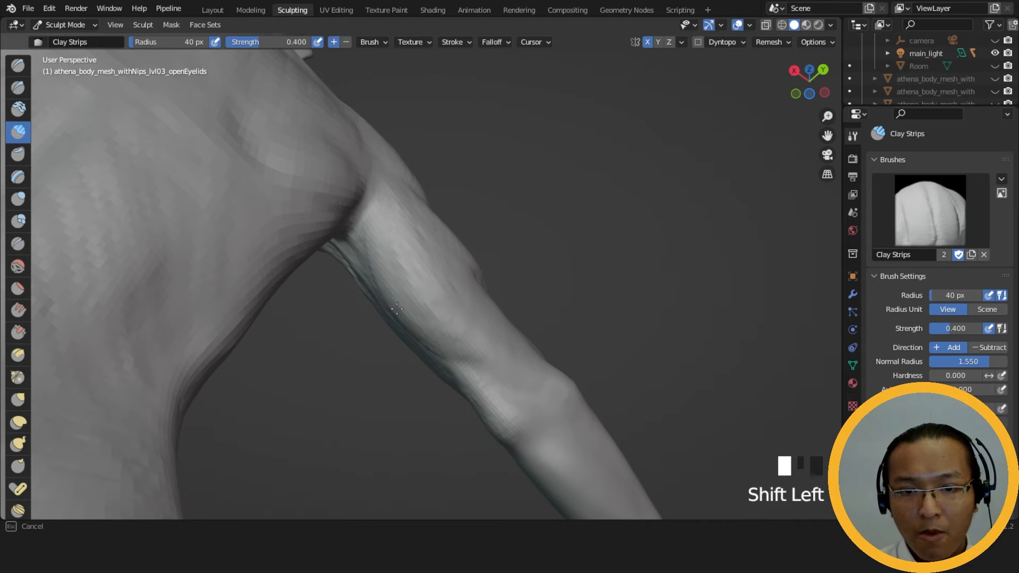
{"action": "middle_click_drag", "start_coordinate": [476, 338], "coordinate": [391, 340]}
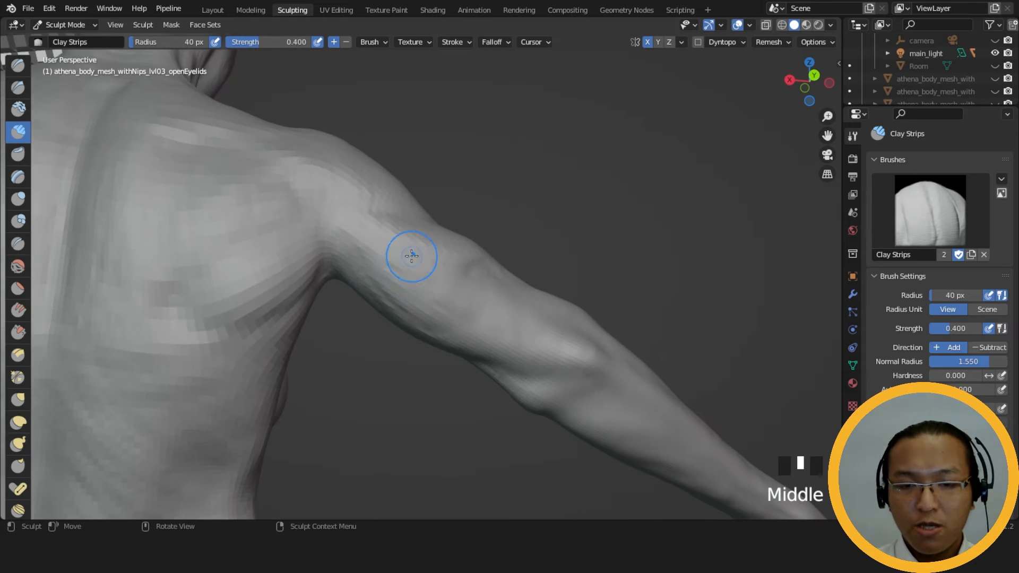
Build up the underside of the triceps with long clay strokes from the armpit toward the elbow.
{"action": "middle_click_drag", "start_coordinate": [411, 256], "coordinate": [470, 232]}
{"action": "mouse_move", "coordinate": [408, 275]}
{"action": "middle_mouse_down"}
{"action": "mouse_move", "coordinate": [419, 268]}
{"action": "mouse_move", "coordinate": [400, 211]}
{"action": "middle_mouse_up"}
{"action": "left_click_drag", "start_coordinate": [400, 211], "coordinate": [440, 343]}
{"action": "mouse_move", "coordinate": [471, 301]}
{"action": "middle_mouse_down", "text": "ctrl"}
{"action": "mouse_move", "coordinate": [484, 288]}
{"action": "mouse_move", "coordinate": [401, 380]}
{"action": "mouse_move", "coordinate": [462, 332]}
{"action": "mouse_move", "coordinate": [411, 242]}
{"action": "middle_mouse_up", "text": "ctrl"}
{"action": "left_click_drag", "start_coordinate": [412, 255], "coordinate": [441, 331]}
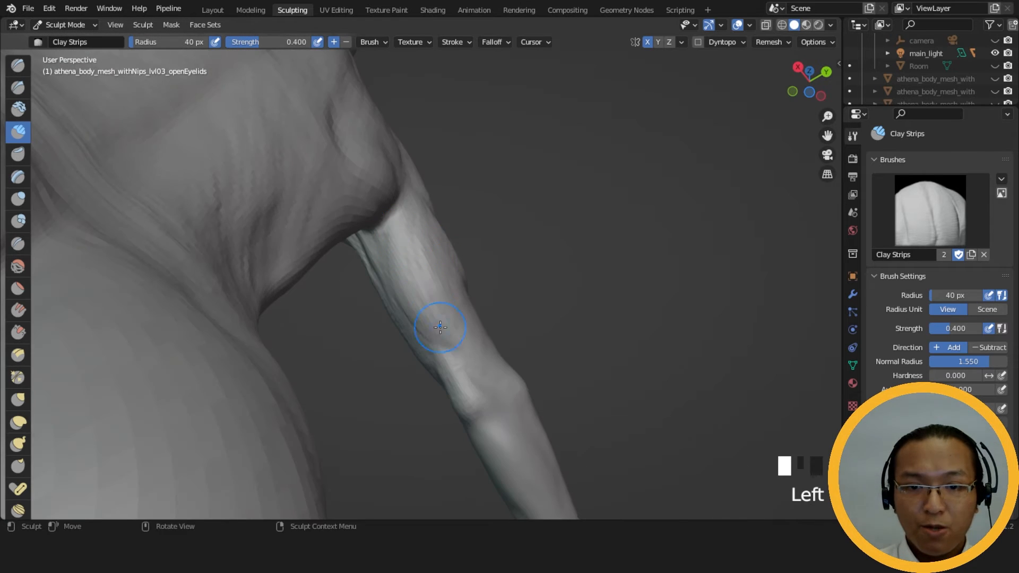
{"action": "middle_click_drag", "start_coordinate": [460, 318], "coordinate": [502, 286]}
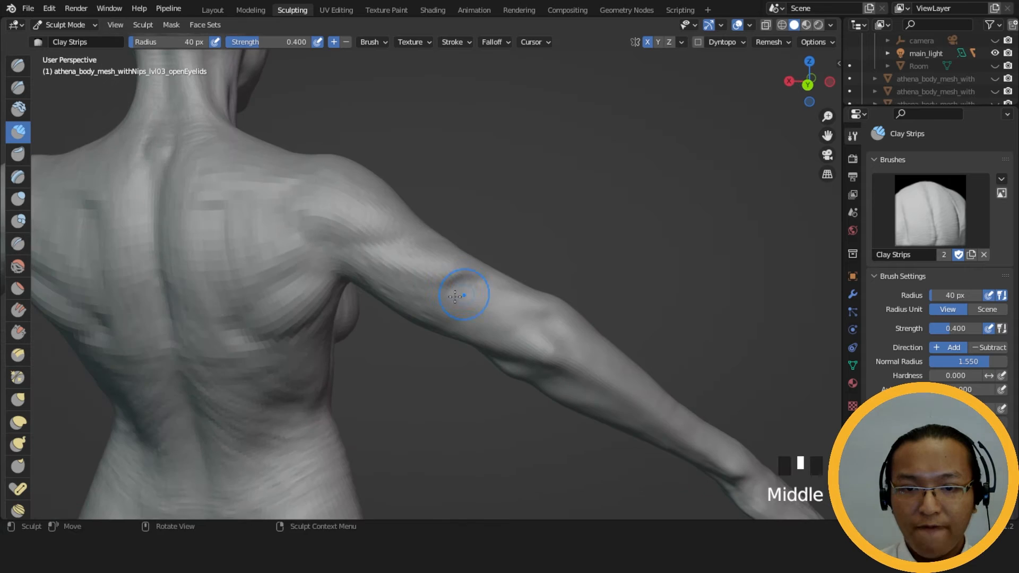
Fill out the middle of the triceps with short clay strokes on the back of the arm.
{"action": "left_click_drag", "start_coordinate": [466, 296], "coordinate": [451, 274]}
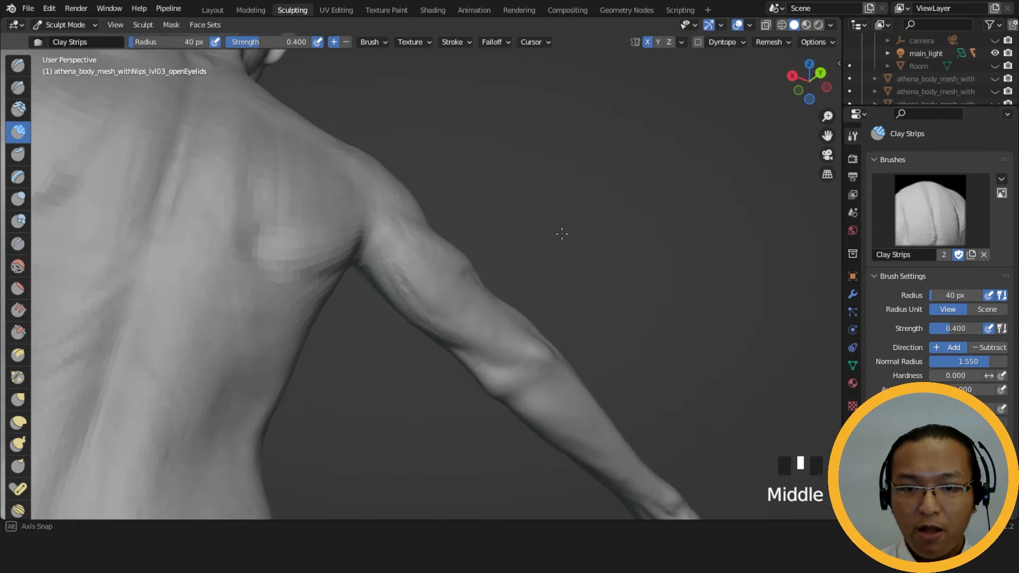
{"action": "middle_click_drag", "start_coordinate": [561, 233], "coordinate": [503, 319]}
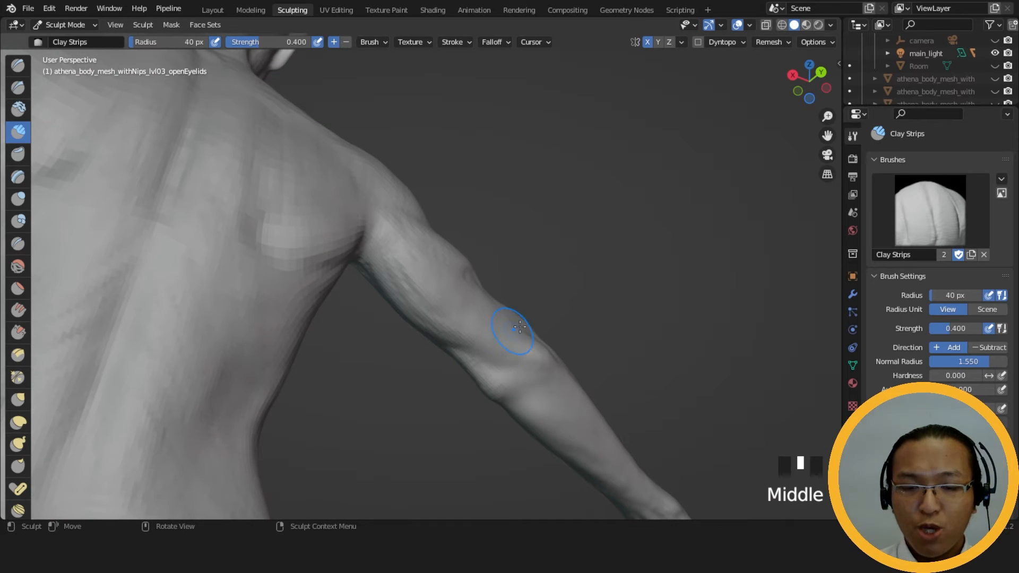
{"action": "left_click_drag", "start_coordinate": [472, 324], "coordinate": [477, 330]}
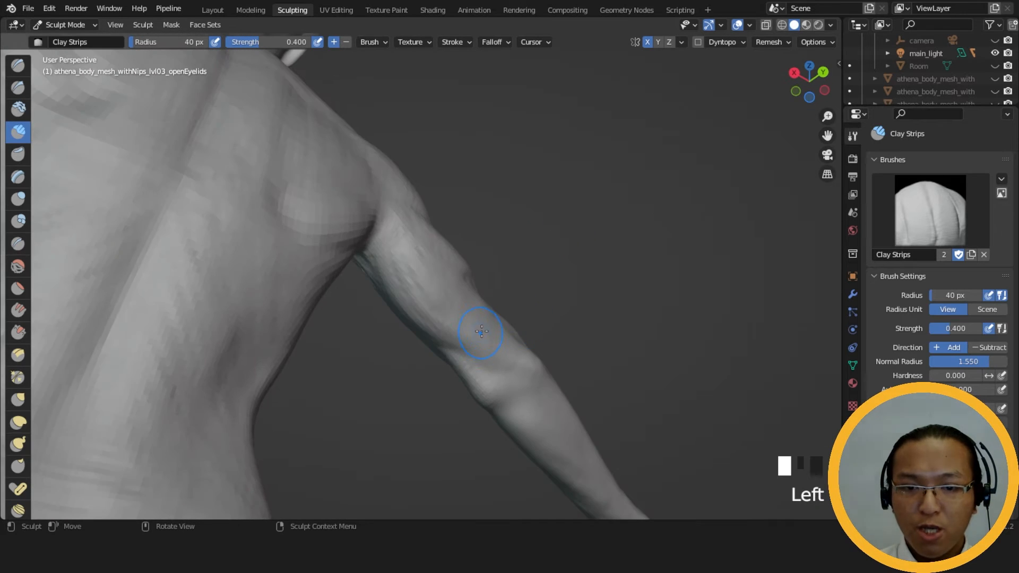
{"action": "middle_click_drag", "start_coordinate": [478, 330], "coordinate": [398, 255]}
{"action": "left_click_drag", "start_coordinate": [398, 255], "coordinate": [419, 286]}
{"action": "mouse_move", "coordinate": [422, 292]}
{"action": "left_mouse_down"}
{"action": "mouse_move", "coordinate": [436, 314]}
{"action": "mouse_move", "coordinate": [424, 302]}
{"action": "left_mouse_up"}
{"action": "left_click_drag", "start_coordinate": [424, 302], "coordinate": [411, 287]}
Extend clay strokes from the lower triceps down to the point of the elbow.
{"action": "mouse_move", "coordinate": [416, 297]}
{"action": "left_mouse_down"}
{"action": "mouse_move", "coordinate": [429, 320]}
{"action": "mouse_move", "coordinate": [458, 321]}
{"action": "left_mouse_up"}
{"action": "left_click_drag", "start_coordinate": [458, 321], "coordinate": [478, 333]}
{"action": "middle_click_drag", "start_coordinate": [477, 332], "coordinate": [495, 343]}
{"action": "left_click_drag", "start_coordinate": [495, 343], "coordinate": [488, 329]}
{"action": "left_click_drag", "start_coordinate": [488, 329], "coordinate": [496, 332]}
{"action": "left_click_drag", "start_coordinate": [496, 332], "coordinate": [542, 340]}
Reduce the Clay Strips radius to 35 px and add a short stroke to the middle of the triceps.
{"action": "mouse_move", "coordinate": [541, 340]}
{"action": "middle_mouse_down"}
{"action": "mouse_move", "coordinate": [516, 331]}
{"action": "mouse_move", "coordinate": [537, 291]}
{"action": "mouse_move", "coordinate": [427, 271]}
{"action": "middle_mouse_up"}
{"action": "key", "text": "f"}
{"action": "left_click", "coordinate": [424, 289]}
{"action": "left_click_drag", "start_coordinate": [420, 303], "coordinate": [422, 310]}
Layer clay strokes down the triceps from the rear armpit toward the elbow and smooth the surface.
{"action": "middle_click_drag", "start_coordinate": [422, 310], "coordinate": [380, 238]}
{"action": "left_click_drag", "start_coordinate": [380, 238], "coordinate": [387, 254]}
{"action": "left_click_drag", "start_coordinate": [383, 247], "coordinate": [390, 257]}
{"action": "left_click_drag", "start_coordinate": [386, 254], "coordinate": [399, 264]}
{"action": "left_click_drag", "start_coordinate": [400, 264], "coordinate": [436, 313]}
{"action": "left_click_drag", "start_coordinate": [424, 297], "coordinate": [441, 312]}
{"action": "mouse_move", "coordinate": [379, 243]}
{"action": "left_mouse_down"}
{"action": "mouse_move", "coordinate": [414, 281]}
{"action": "mouse_move", "coordinate": [372, 246]}
{"action": "left_mouse_up"}
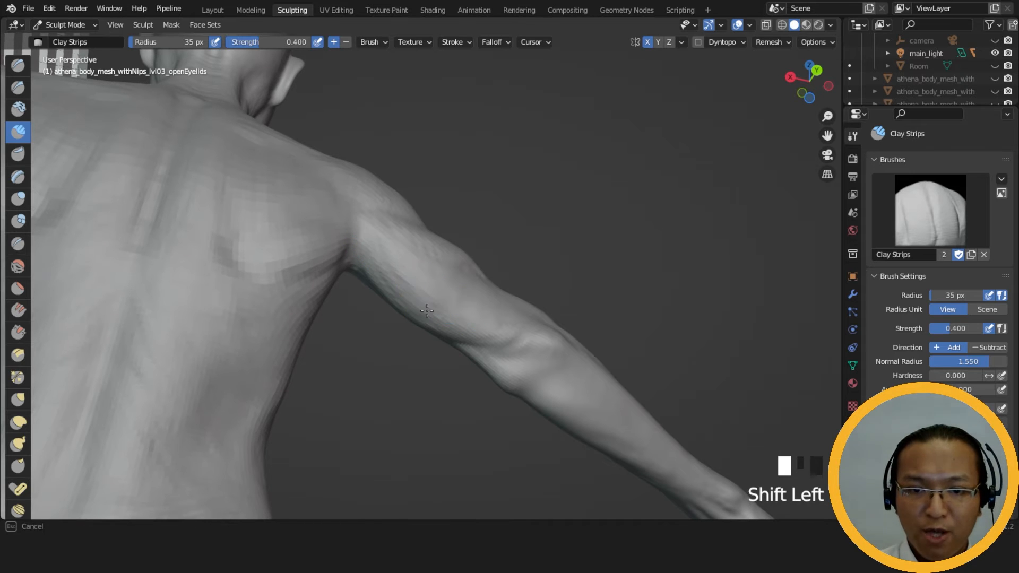
Smooth the middle of the triceps and build it up with short Clay Strips strokes on the back of the upper arm.
{"action": "left_click_drag", "start_coordinate": [426, 311], "coordinate": [429, 312], "text": "shift"}
{"action": "middle_click_drag", "start_coordinate": [429, 312], "coordinate": [470, 300]}
{"action": "mouse_move", "coordinate": [459, 247]}
{"action": "middle_mouse_down"}
{"action": "mouse_move", "coordinate": [380, 267]}
{"action": "mouse_move", "coordinate": [411, 287]}
{"action": "middle_mouse_up"}
{"action": "left_click_drag", "start_coordinate": [398, 290], "coordinate": [402, 295]}
{"action": "left_click_drag", "start_coordinate": [390, 278], "coordinate": [399, 290]}
{"action": "left_click_drag", "start_coordinate": [393, 290], "coordinate": [400, 295]}
{"action": "left_click_drag", "start_coordinate": [400, 279], "coordinate": [407, 287]}
Layer short clay strokes along the lower triceps, working over the transition toward the elbow.
{"action": "left_click_drag", "start_coordinate": [407, 272], "coordinate": [441, 272]}
{"action": "left_click_drag", "start_coordinate": [434, 270], "coordinate": [439, 275]}
{"action": "left_click_drag", "start_coordinate": [430, 273], "coordinate": [436, 278]}
{"action": "left_click_drag", "start_coordinate": [427, 276], "coordinate": [433, 282]}
{"action": "middle_click_drag", "start_coordinate": [433, 281], "coordinate": [398, 295]}
{"action": "left_click_drag", "start_coordinate": [398, 295], "coordinate": [402, 300]}
{"action": "left_click_drag", "start_coordinate": [392, 291], "coordinate": [397, 297]}
{"action": "mouse_move", "coordinate": [397, 298]}
{"action": "middle_mouse_down"}
{"action": "mouse_move", "coordinate": [347, 319]}
{"action": "mouse_move", "coordinate": [355, 339]}
{"action": "middle_mouse_up"}
Resize the Grab brush and nudge the contour of the lower triceps with small pulls.
{"action": "middle_click_drag", "start_coordinate": [371, 319], "coordinate": [398, 335]}
{"action": "key", "text": "g"}
{"action": "key", "text": "f"}
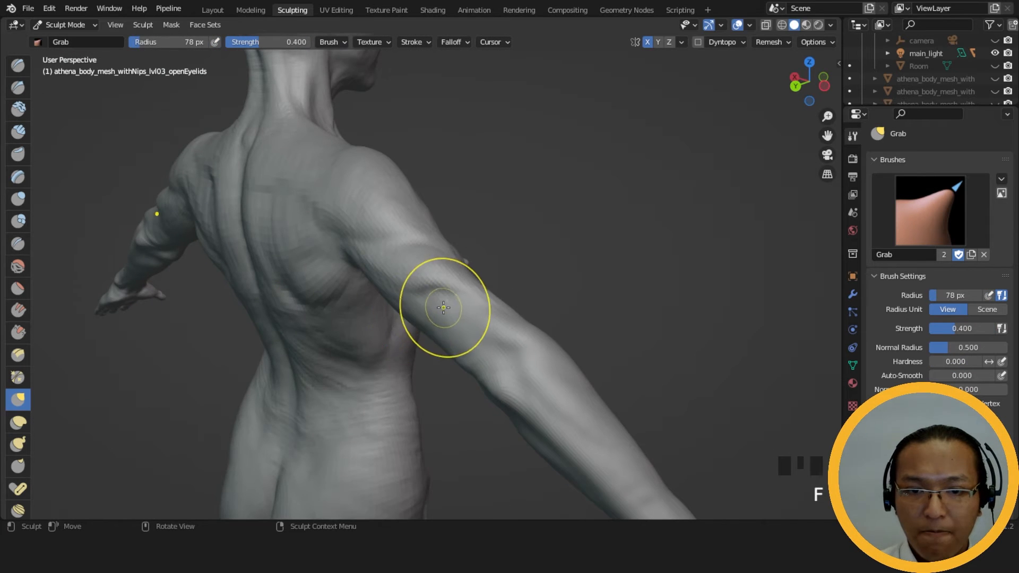
{"action": "left_click", "coordinate": [493, 308]}
{"action": "middle_click_drag", "start_coordinate": [448, 305], "coordinate": [485, 327]}
{"action": "key", "text": "f"}
{"action": "left_click", "coordinate": [540, 317]}
{"action": "left_click_drag", "start_coordinate": [416, 311], "coordinate": [417, 308]}
{"action": "left_click_drag", "start_coordinate": [414, 309], "coordinate": [417, 312]}
{"action": "left_click_drag", "start_coordinate": [418, 316], "coordinate": [421, 318]}
{"action": "mouse_move", "coordinate": [421, 318]}
{"action": "middle_mouse_down"}
{"action": "mouse_move", "coordinate": [326, 300]}
{"action": "mouse_move", "coordinate": [289, 260]}
{"action": "middle_mouse_up"}
Switch to Clay Strips with a 34 px radius and stroke down the lower triceps toward the elbow.
{"action": "double_click", "coordinate": [19, 130]}
{"action": "key", "text": "f"}
{"action": "left_click", "coordinate": [485, 286]}
{"action": "middle_click_drag", "start_coordinate": [485, 287], "coordinate": [503, 270]}
{"action": "key", "text": "f"}
{"action": "left_click", "coordinate": [463, 286]}
{"action": "key", "text": "f"}
{"action": "mouse_move", "coordinate": [459, 287]}
{"action": "left_mouse_down"}
{"action": "mouse_move", "coordinate": [458, 315]}
{"action": "mouse_move", "coordinate": [484, 324]}
{"action": "left_mouse_up"}
{"action": "left_click", "coordinate": [471, 309]}
{"action": "left_click_drag", "start_coordinate": [467, 297], "coordinate": [481, 321]}
{"action": "left_click_drag", "start_coordinate": [470, 295], "coordinate": [484, 319]}
Build up the triceps tendon area above the elbow with repeated clay strokes running down the back of the arm.
{"action": "middle_click_drag", "start_coordinate": [502, 303], "coordinate": [534, 277]}
{"action": "left_click_drag", "start_coordinate": [463, 289], "coordinate": [473, 317]}
{"action": "left_click_drag", "start_coordinate": [455, 297], "coordinate": [457, 327]}
{"action": "left_click_drag", "start_coordinate": [456, 327], "coordinate": [454, 325]}
{"action": "left_click_drag", "start_coordinate": [454, 326], "coordinate": [495, 321]}
{"action": "left_click_drag", "start_coordinate": [473, 291], "coordinate": [499, 322]}
{"action": "left_click_drag", "start_coordinate": [477, 289], "coordinate": [510, 321]}
{"action": "left_click_drag", "start_coordinate": [464, 287], "coordinate": [467, 319]}
{"action": "left_click_drag", "start_coordinate": [471, 266], "coordinate": [467, 308]}
{"action": "left_click_drag", "start_coordinate": [465, 273], "coordinate": [450, 314]}
{"action": "left_click_drag", "start_coordinate": [467, 268], "coordinate": [485, 301]}
Add short clay strokes just above the elbow and along the outer edge of the lower triceps.
{"action": "mouse_move", "coordinate": [485, 301]}
{"action": "middle_mouse_down"}
{"action": "mouse_move", "coordinate": [466, 341]}
{"action": "mouse_move", "coordinate": [494, 288]}
{"action": "middle_mouse_up"}
{"action": "left_click", "coordinate": [494, 288]}
{"action": "left_click_drag", "start_coordinate": [502, 305], "coordinate": [504, 317]}
{"action": "left_click_drag", "start_coordinate": [504, 318], "coordinate": [507, 329]}
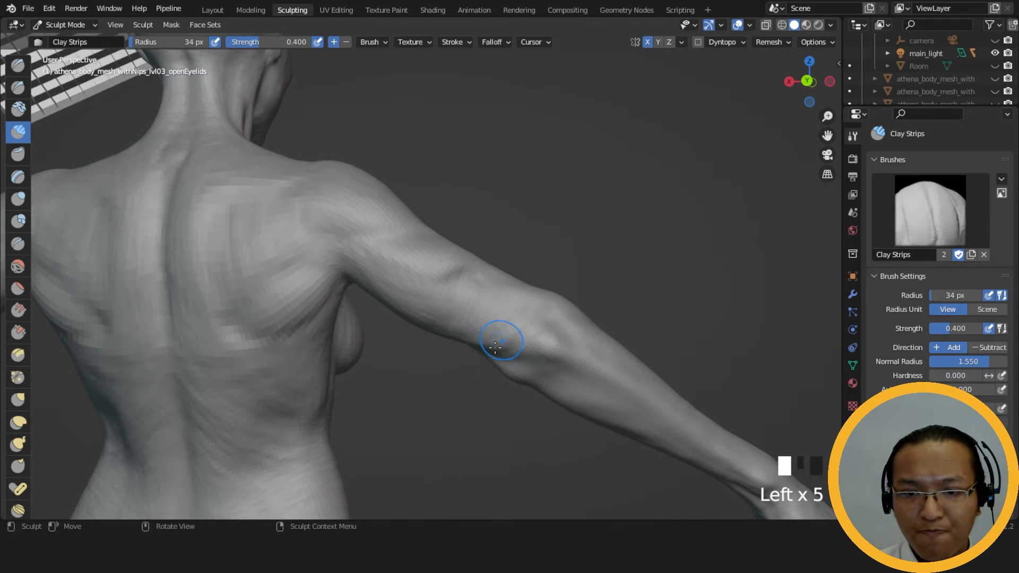
{"action": "middle_click_drag", "start_coordinate": [507, 330], "coordinate": [439, 345]}
{"action": "left_click_drag", "start_coordinate": [439, 346], "coordinate": [435, 326]}
{"action": "left_click_drag", "start_coordinate": [435, 327], "coordinate": [429, 313]}
{"action": "left_click_drag", "start_coordinate": [428, 313], "coordinate": [426, 319]}
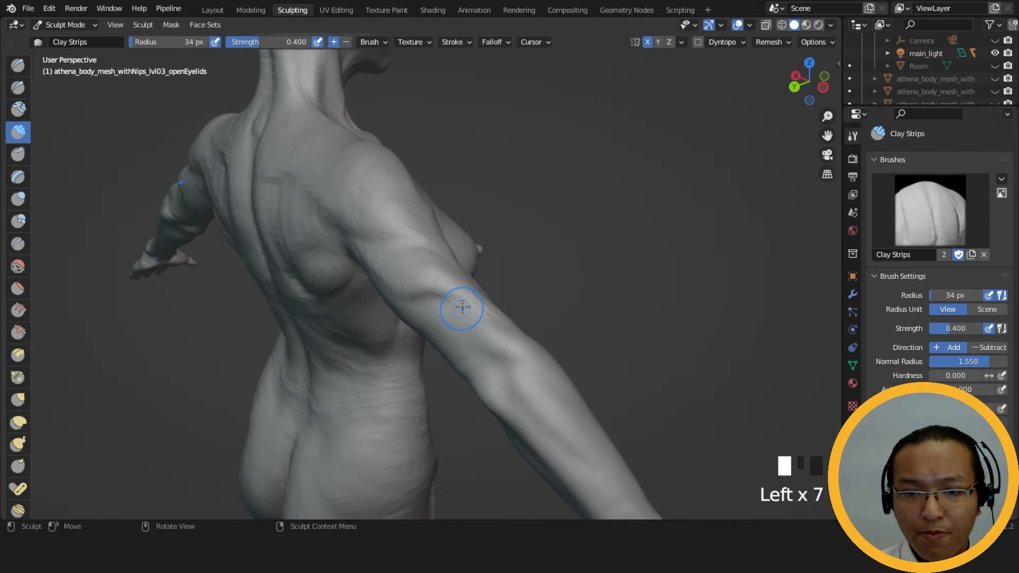
Refine the bony forms around the back of the elbow with short clay strokes from several angles.
{"action": "middle_click_drag", "start_coordinate": [471, 327], "coordinate": [531, 335]}
{"action": "left_click_drag", "start_coordinate": [530, 334], "coordinate": [517, 327]}
{"action": "mouse_move", "coordinate": [518, 326]}
{"action": "left_mouse_down"}
{"action": "mouse_move", "coordinate": [505, 319]}
{"action": "mouse_move", "coordinate": [542, 315]}
{"action": "left_mouse_up"}
{"action": "left_click_drag", "start_coordinate": [541, 316], "coordinate": [575, 312]}
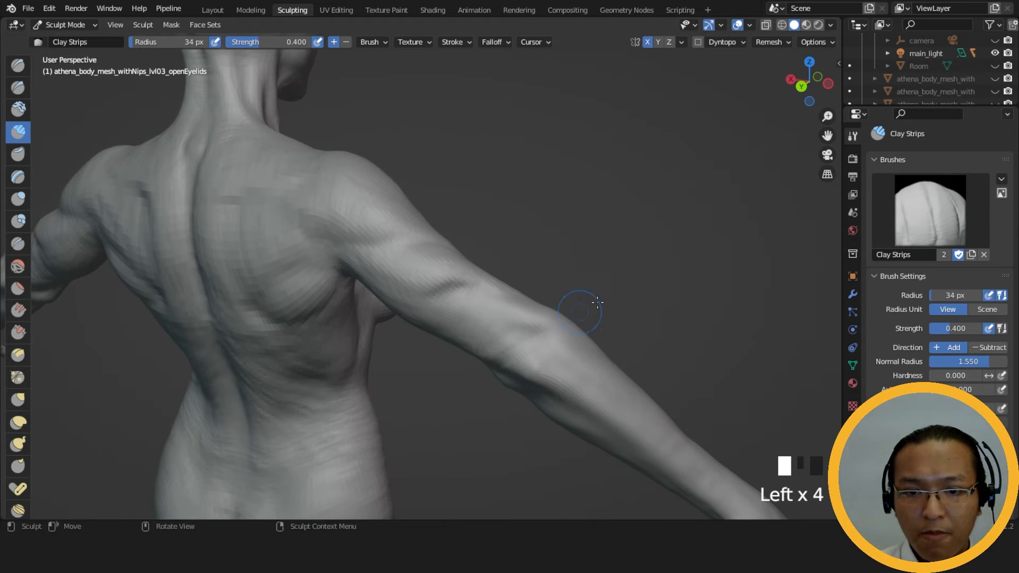
{"action": "middle_click_drag", "start_coordinate": [575, 312], "coordinate": [524, 319]}
{"action": "left_click_drag", "start_coordinate": [525, 319], "coordinate": [528, 324]}
{"action": "middle_click_drag", "start_coordinate": [528, 324], "coordinate": [550, 341]}
{"action": "left_click_drag", "start_coordinate": [551, 342], "coordinate": [553, 327]}
{"action": "middle_click_drag", "start_coordinate": [553, 327], "coordinate": [535, 342]}
{"action": "left_click_drag", "start_coordinate": [552, 332], "coordinate": [546, 346]}
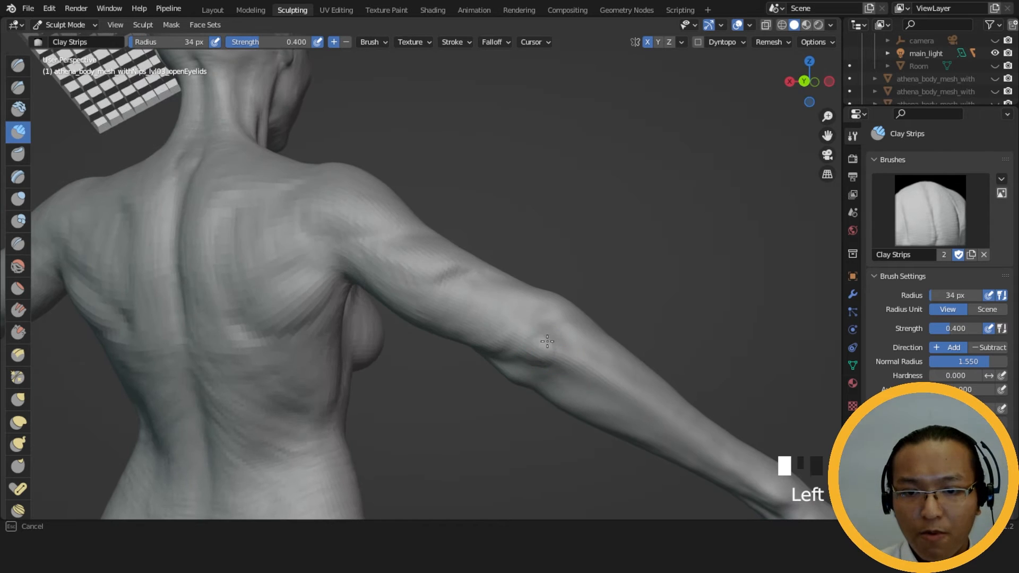
Add clay at the elbow, smooth it and carve a small recess below the elbow point.
{"action": "middle_click_drag", "start_coordinate": [557, 352], "coordinate": [565, 325]}
{"action": "mouse_move", "coordinate": [556, 320]}
{"action": "left_mouse_down"}
{"action": "mouse_move", "coordinate": [542, 342]}
{"action": "mouse_move", "coordinate": [559, 333]}
{"action": "left_mouse_up"}
{"action": "mouse_move", "coordinate": [560, 334]}
{"action": "middle_mouse_down"}
{"action": "mouse_move", "coordinate": [547, 340]}
{"action": "mouse_move", "coordinate": [536, 319]}
{"action": "middle_mouse_up"}
{"action": "left_click_drag", "start_coordinate": [536, 319], "coordinate": [545, 351], "text": "shift"}
{"action": "left_click_drag", "start_coordinate": [545, 351], "coordinate": [555, 361], "text": "ctrl"}
Add clay strokes to the underside of the upper arm, from near the armpit down the inner triceps.
{"action": "mouse_move", "coordinate": [554, 361]}
{"action": "middle_mouse_down"}
{"action": "mouse_move", "coordinate": [472, 334]}
{"action": "mouse_move", "coordinate": [484, 432]}
{"action": "middle_mouse_up"}
{"action": "middle_click_drag", "start_coordinate": [496, 371], "coordinate": [502, 215], "text": "ctrl"}
{"action": "middle_click_drag", "start_coordinate": [505, 271], "coordinate": [507, 215], "text": "ctrl"}
{"action": "mouse_move", "coordinate": [507, 215]}
{"action": "middle_mouse_down"}
{"action": "mouse_move", "coordinate": [455, 196]}
{"action": "mouse_move", "coordinate": [584, 168]}
{"action": "middle_mouse_up"}
{"action": "left_click_drag", "start_coordinate": [610, 173], "coordinate": [589, 195]}
{"action": "middle_click_drag", "start_coordinate": [589, 195], "coordinate": [608, 153]}
{"action": "middle_click_drag", "start_coordinate": [608, 164], "coordinate": [546, 255], "text": "shift"}
{"action": "left_click_drag", "start_coordinate": [503, 288], "coordinate": [515, 273]}
{"action": "left_click", "coordinate": [518, 274]}
{"action": "left_click", "coordinate": [516, 274]}
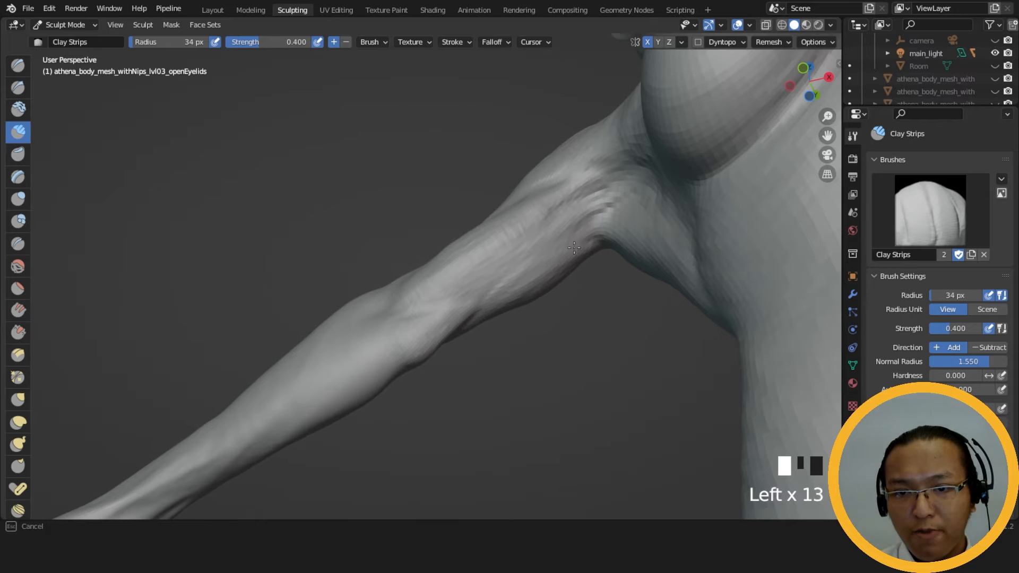
Dab clay along the back of the upper arm from the rear armpit to the middle of the triceps.
{"action": "mouse_move", "coordinate": [559, 269]}
{"action": "middle_mouse_down"}
{"action": "mouse_move", "coordinate": [637, 244]}
{"action": "mouse_move", "coordinate": [769, 232]}
{"action": "mouse_move", "coordinate": [313, 209]}
{"action": "mouse_move", "coordinate": [329, 234]}
{"action": "mouse_move", "coordinate": [341, 230]}
{"action": "middle_mouse_up"}
{"action": "left_click", "coordinate": [317, 206]}
{"action": "left_click", "coordinate": [317, 206]}
{"action": "left_click", "coordinate": [319, 205]}
{"action": "left_click", "coordinate": [340, 245]}
{"action": "left_click", "coordinate": [340, 245]}
{"action": "left_click", "coordinate": [340, 245]}
{"action": "left_click", "coordinate": [358, 259]}
{"action": "left_click", "coordinate": [358, 259]}
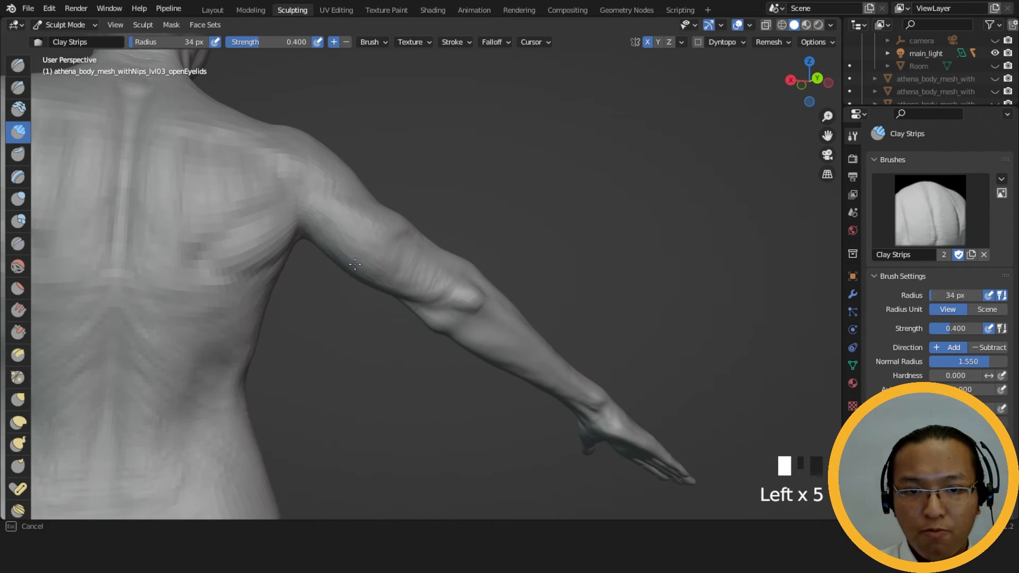
Fill out the lower and outer triceps with clay dabs above the elbow.
{"action": "mouse_move", "coordinate": [382, 268]}
{"action": "middle_mouse_down"}
{"action": "mouse_move", "coordinate": [375, 284]}
{"action": "mouse_move", "coordinate": [387, 250]}
{"action": "middle_mouse_up"}
{"action": "left_click", "coordinate": [376, 289]}
{"action": "left_click", "coordinate": [391, 296]}
{"action": "left_click", "coordinate": [386, 250]}
{"action": "mouse_move", "coordinate": [331, 236]}
{"action": "middle_mouse_down"}
{"action": "mouse_move", "coordinate": [464, 269]}
{"action": "mouse_move", "coordinate": [437, 266]}
{"action": "middle_mouse_up"}
{"action": "left_click", "coordinate": [437, 266]}
{"action": "left_click", "coordinate": [421, 276]}
{"action": "left_click", "coordinate": [422, 275]}
{"action": "left_click", "coordinate": [387, 237]}
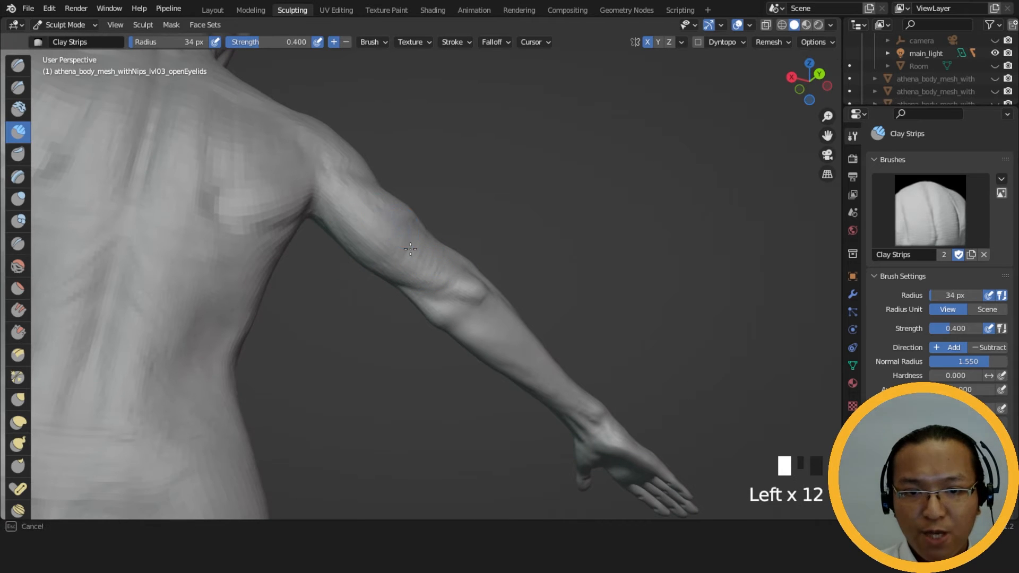
Build up the upper triceps just below the rear armpit with clay dabs, working from underneath.
{"action": "mouse_move", "coordinate": [364, 243]}
{"action": "middle_mouse_down"}
{"action": "mouse_move", "coordinate": [460, 214]}
{"action": "mouse_move", "coordinate": [412, 164]}
{"action": "middle_mouse_up"}
{"action": "left_click", "coordinate": [412, 164]}
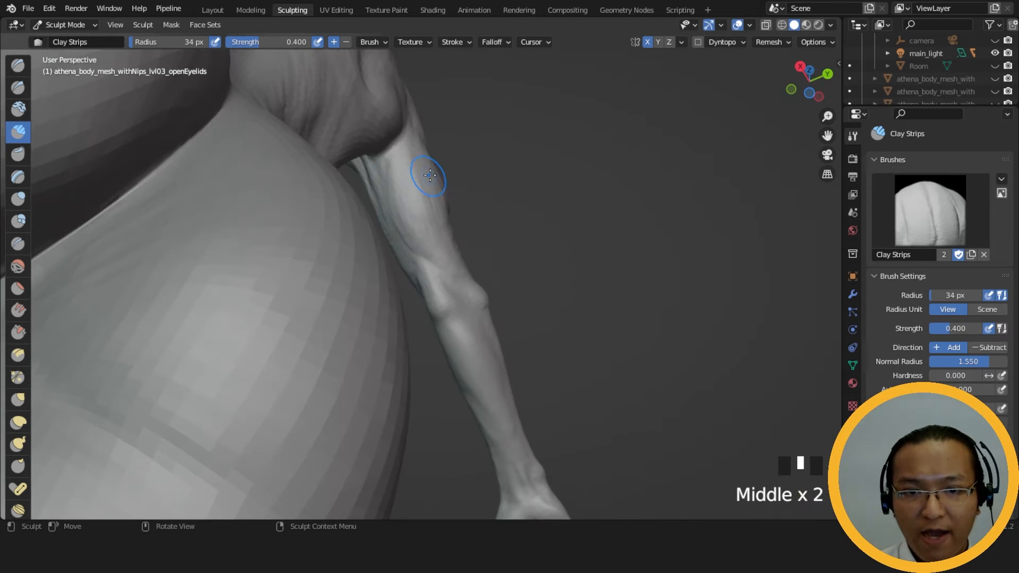
{"action": "left_click", "coordinate": [412, 164]}
{"action": "left_click", "coordinate": [412, 163]}
{"action": "left_click", "coordinate": [412, 164]}
{"action": "left_click", "coordinate": [392, 185]}
{"action": "left_click", "coordinate": [392, 185]}
{"action": "left_click", "coordinate": [392, 185]}
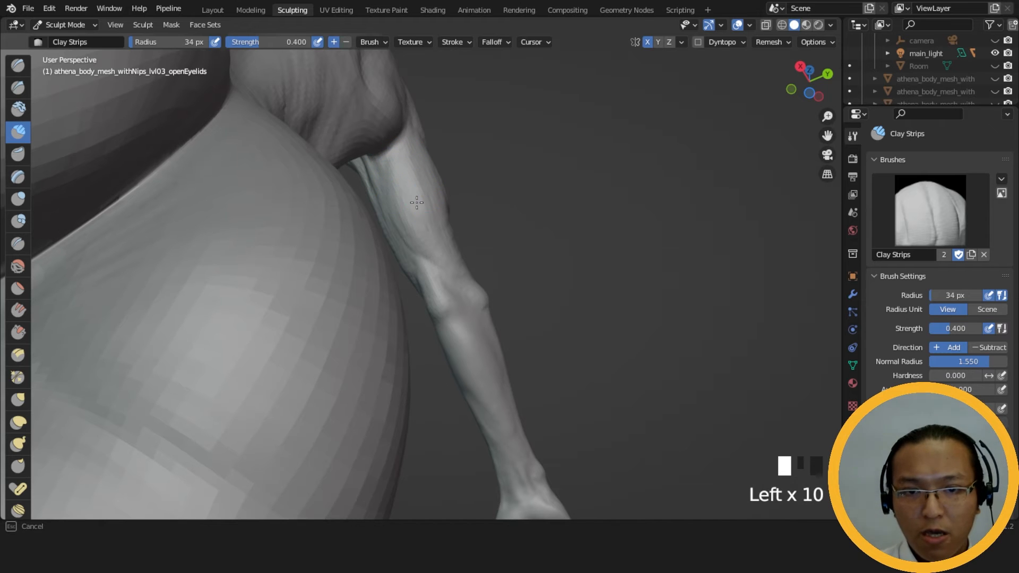
Dab clay down the underside of the triceps from mid-arm to just above the elbow.
{"action": "middle_click_drag", "start_coordinate": [425, 204], "coordinate": [405, 221]}
{"action": "left_click", "coordinate": [414, 214]}
{"action": "left_click", "coordinate": [413, 213]}
{"action": "left_click", "coordinate": [406, 233]}
{"action": "left_click", "coordinate": [406, 234]}
{"action": "left_click", "coordinate": [436, 244]}
{"action": "left_click", "coordinate": [436, 244]}
{"action": "left_click", "coordinate": [436, 244]}
{"action": "left_click", "coordinate": [436, 244]}
{"action": "left_click", "coordinate": [451, 246]}
{"action": "left_click", "coordinate": [451, 247]}
{"action": "left_click", "coordinate": [440, 268]}
{"action": "left_click", "coordinate": [440, 275]}
{"action": "left_click_drag", "start_coordinate": [439, 283], "coordinate": [439, 287]}
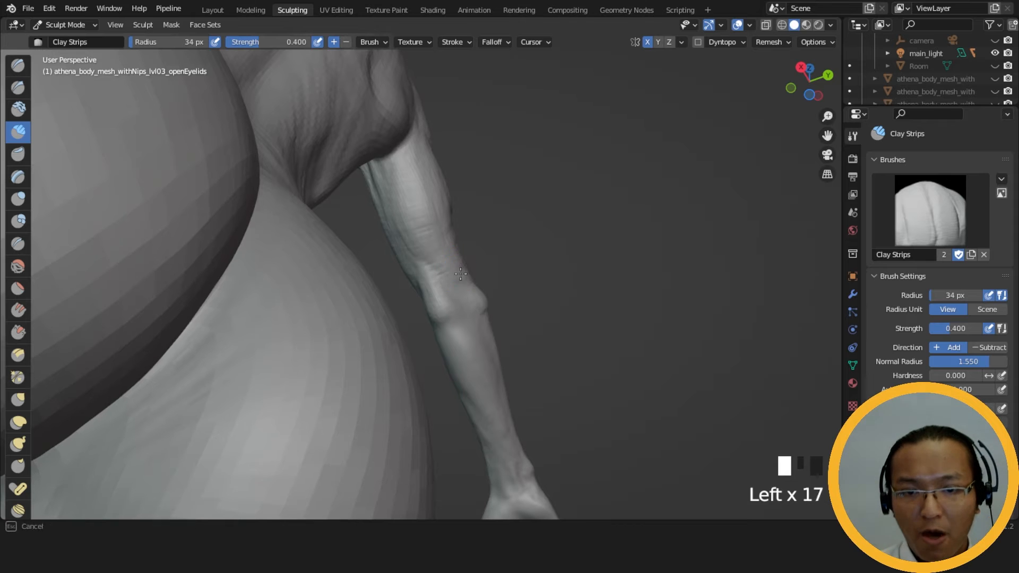
Switch to the Grab brush, resize it and nudge the shape of the upper arm.
{"action": "mouse_move", "coordinate": [479, 278]}
{"action": "middle_mouse_down"}
{"action": "mouse_move", "coordinate": [391, 314]}
{"action": "mouse_move", "coordinate": [300, 242]}
{"action": "mouse_move", "coordinate": [284, 261]}
{"action": "middle_mouse_up"}
{"action": "middle_click_drag", "start_coordinate": [550, 282], "coordinate": [587, 261], "text": "ctrl"}
{"action": "key", "text": "g"}
{"action": "key", "text": "f"}
{"action": "key", "text": "f"}
{"action": "left_click_drag", "start_coordinate": [529, 291], "coordinate": [526, 289]}
{"action": "middle_click_drag", "start_coordinate": [526, 289], "coordinate": [568, 262]}
Set the Grab radius to 166 px and pull the underside of the upper arm upward near the armpit.
{"action": "key", "text": "f"}
{"action": "left_click", "coordinate": [578, 269]}
{"action": "key", "text": "ctrl+z"}
{"action": "key", "text": "f"}
{"action": "left_click", "coordinate": [575, 266]}
{"action": "mouse_move", "coordinate": [576, 266]}
{"action": "middle_mouse_down"}
{"action": "mouse_move", "coordinate": [557, 304]}
{"action": "mouse_move", "coordinate": [539, 291]}
{"action": "mouse_move", "coordinate": [552, 298]}
{"action": "mouse_move", "coordinate": [528, 313]}
{"action": "mouse_move", "coordinate": [537, 332]}
{"action": "middle_mouse_up"}
{"action": "left_click_drag", "start_coordinate": [530, 285], "coordinate": [557, 243]}
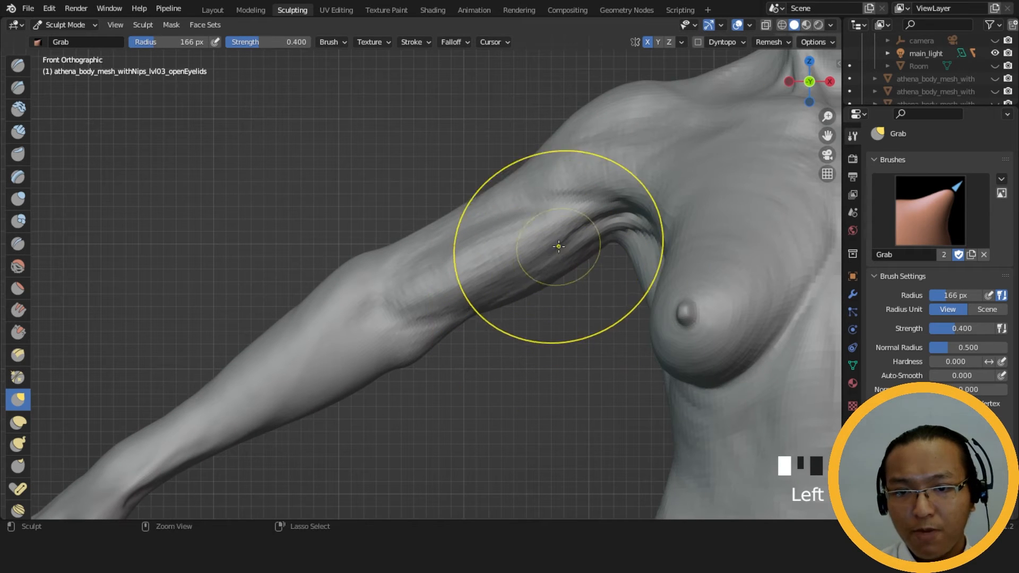
{"action": "middle_click_drag", "start_coordinate": [558, 243], "coordinate": [556, 376], "text": "ctrl"}
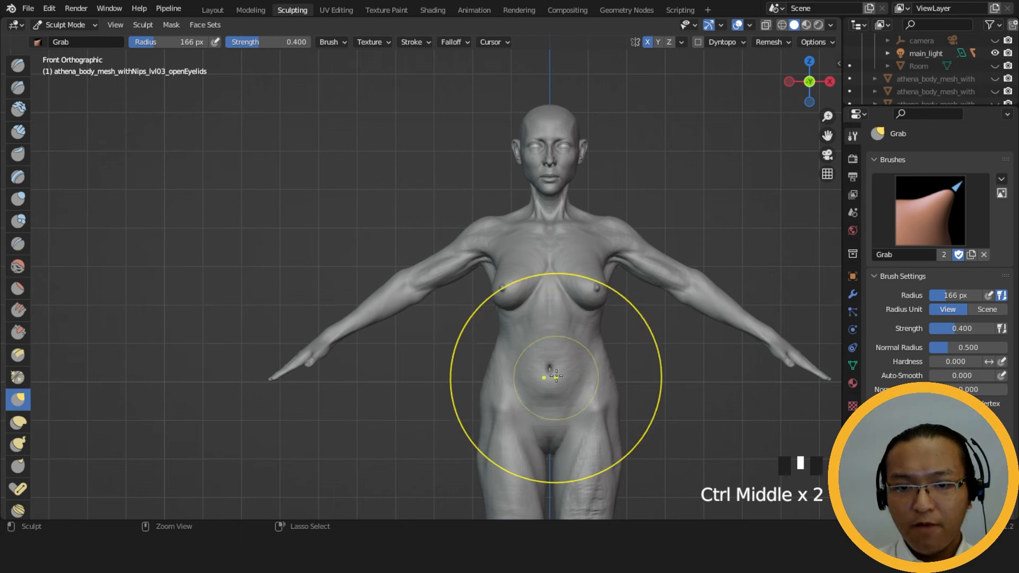
Switch to Clay Strips, adjust its radius and carve a groove along the arm toward the elbow with subtractive strokes.
{"action": "left_click", "coordinate": [18, 109]}
{"action": "left_click", "coordinate": [18, 131]}
{"action": "key", "text": "f"}
{"action": "middle_click_drag", "start_coordinate": [409, 324], "coordinate": [470, 221], "text": "ctrl"}
{"action": "left_click_drag", "start_coordinate": [471, 221], "coordinate": [382, 315], "text": "ctrl"}
{"action": "key", "text": "f"}
{"action": "left_click", "coordinate": [420, 314]}
{"action": "left_click_drag", "start_coordinate": [396, 304], "coordinate": [380, 316], "text": "ctrl"}
{"action": "left_click_drag", "start_coordinate": [392, 305], "coordinate": [375, 318], "text": "ctrl"}
{"action": "mouse_move", "coordinate": [378, 320]}
{"action": "middle_mouse_down"}
{"action": "mouse_move", "coordinate": [468, 349]}
{"action": "mouse_move", "coordinate": [598, 355]}
{"action": "mouse_move", "coordinate": [564, 311]}
{"action": "mouse_move", "coordinate": [439, 302]}
{"action": "mouse_move", "coordinate": [413, 315]}
{"action": "mouse_move", "coordinate": [373, 277]}
{"action": "mouse_move", "coordinate": [397, 256]}
{"action": "middle_mouse_up"}
Reduce the Clay Strips radius to 28 px and add strokes across the outer elbow into the upper forearm.
{"action": "double_click", "coordinate": [460, 304]}
{"action": "key", "text": "f"}
{"action": "left_click", "coordinate": [415, 319]}
{"action": "left_click_drag", "start_coordinate": [417, 290], "coordinate": [431, 333]}
{"action": "left_click_drag", "start_coordinate": [419, 298], "coordinate": [431, 334]}
{"action": "left_click_drag", "start_coordinate": [416, 295], "coordinate": [433, 335]}
Build up the outer elbow and upper forearm with additive Clay Strips strokes running down the arm.
{"action": "mouse_move", "coordinate": [394, 256]}
{"action": "left_mouse_down"}
{"action": "mouse_move", "coordinate": [431, 326]}
{"action": "mouse_move", "coordinate": [411, 297]}
{"action": "left_mouse_up"}
{"action": "left_click_drag", "start_coordinate": [404, 283], "coordinate": [427, 318]}
{"action": "left_click_drag", "start_coordinate": [409, 289], "coordinate": [433, 318]}
{"action": "left_click_drag", "start_coordinate": [416, 294], "coordinate": [439, 317]}
{"action": "mouse_move", "coordinate": [440, 323]}
{"action": "middle_mouse_down"}
{"action": "mouse_move", "coordinate": [446, 312]}
{"action": "mouse_move", "coordinate": [416, 274]}
{"action": "middle_mouse_up"}
{"action": "left_click_drag", "start_coordinate": [376, 238], "coordinate": [408, 297]}
{"action": "left_click_drag", "start_coordinate": [395, 266], "coordinate": [439, 352]}
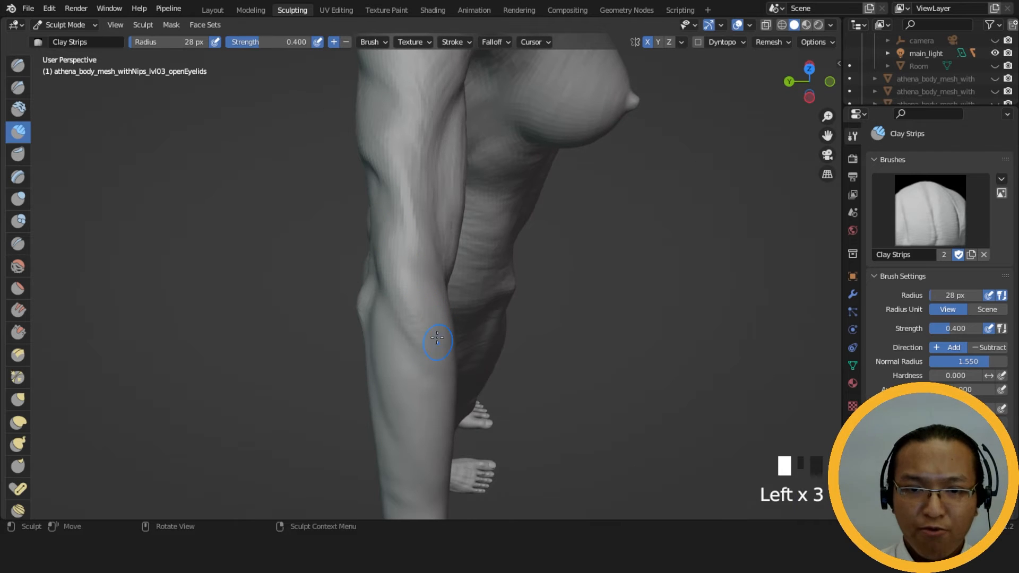
{"action": "mouse_move", "coordinate": [406, 275]}
{"action": "middle_mouse_down"}
{"action": "mouse_move", "coordinate": [393, 283]}
{"action": "mouse_move", "coordinate": [386, 266]}
{"action": "middle_mouse_up"}
{"action": "left_click_drag", "start_coordinate": [387, 266], "coordinate": [382, 235]}
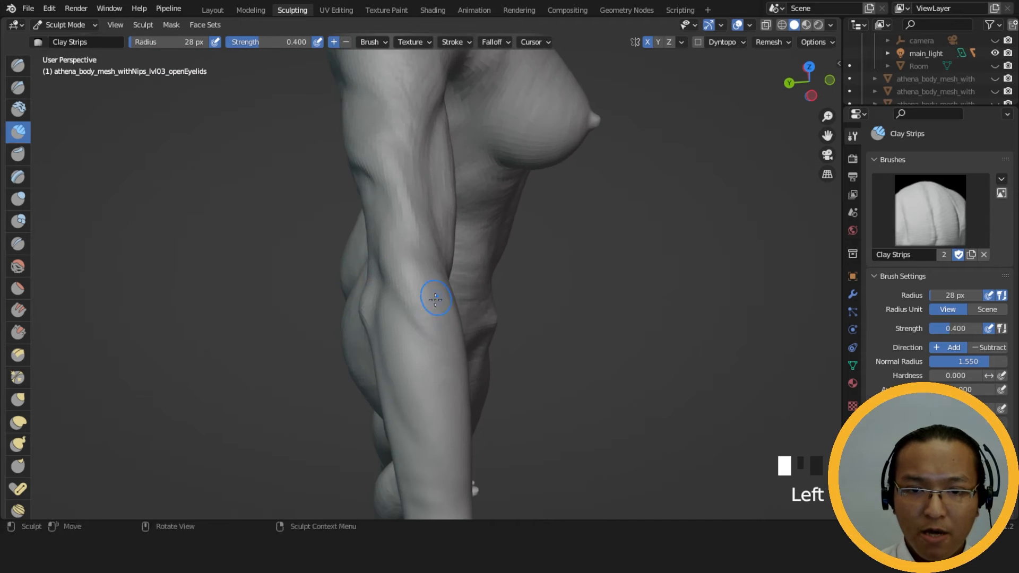
{"action": "middle_click_drag", "start_coordinate": [433, 306], "coordinate": [404, 309]}
{"action": "left_click_drag", "start_coordinate": [404, 309], "coordinate": [402, 313]}
{"action": "mouse_move", "coordinate": [401, 313]}
{"action": "middle_mouse_down"}
{"action": "mouse_move", "coordinate": [410, 284]}
{"action": "mouse_move", "coordinate": [419, 339]}
{"action": "middle_mouse_up"}
Set the Clay Strips radius to 31 px and thicken the forearm muscle just below the elbow with repeated strokes.
{"action": "key", "text": "f"}
{"action": "left_click", "coordinate": [410, 283]}
{"action": "left_click_drag", "start_coordinate": [419, 340], "coordinate": [405, 276]}
{"action": "left_click_drag", "start_coordinate": [419, 329], "coordinate": [400, 260]}
{"action": "mouse_move", "coordinate": [417, 319]}
{"action": "left_mouse_down"}
{"action": "mouse_move", "coordinate": [392, 235]}
{"action": "mouse_move", "coordinate": [403, 264]}
{"action": "left_mouse_up"}
{"action": "mouse_move", "coordinate": [403, 263]}
{"action": "left_mouse_down"}
{"action": "mouse_move", "coordinate": [423, 321]}
{"action": "mouse_move", "coordinate": [401, 255]}
{"action": "left_mouse_up"}
{"action": "left_click_drag", "start_coordinate": [401, 254], "coordinate": [417, 322]}
{"action": "middle_click_drag", "start_coordinate": [436, 343], "coordinate": [419, 290]}
{"action": "mouse_move", "coordinate": [411, 324]}
{"action": "left_mouse_down"}
{"action": "mouse_move", "coordinate": [407, 339]}
{"action": "mouse_move", "coordinate": [398, 284]}
{"action": "left_mouse_up"}
{"action": "left_click_drag", "start_coordinate": [406, 329], "coordinate": [397, 282]}
Carve the hollow beside the upper forearm muscle near the inner elbow with subtractive Clay Strips strokes.
{"action": "middle_click_drag", "start_coordinate": [397, 282], "coordinate": [423, 282]}
{"action": "left_click_drag", "start_coordinate": [419, 276], "coordinate": [409, 302], "text": "ctrl"}
{"action": "left_click_drag", "start_coordinate": [414, 271], "coordinate": [405, 300], "text": "ctrl"}
{"action": "left_click_drag", "start_coordinate": [406, 260], "coordinate": [406, 303], "text": "ctrl"}
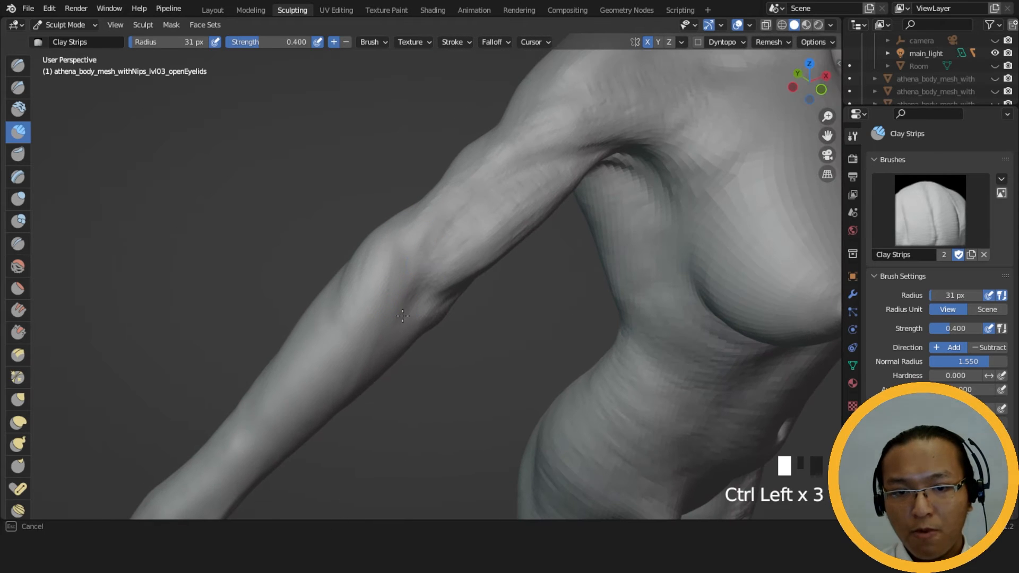
{"action": "middle_click_drag", "start_coordinate": [401, 250], "coordinate": [371, 291]}
{"action": "left_click_drag", "start_coordinate": [371, 291], "coordinate": [387, 294], "text": "ctrl"}
{"action": "left_click_drag", "start_coordinate": [393, 257], "coordinate": [414, 221], "text": "ctrl"}
Deepen the groove around the elbow from several angles with further subtractive strokes.
{"action": "mouse_move", "coordinate": [416, 225]}
{"action": "middle_mouse_down"}
{"action": "mouse_move", "coordinate": [536, 291]}
{"action": "mouse_move", "coordinate": [528, 261]}
{"action": "middle_mouse_up"}
{"action": "left_click_drag", "start_coordinate": [456, 213], "coordinate": [436, 281], "text": "ctrl"}
{"action": "left_click_drag", "start_coordinate": [451, 233], "coordinate": [439, 293], "text": "ctrl"}
{"action": "middle_click_drag", "start_coordinate": [441, 295], "coordinate": [417, 266]}
{"action": "left_click_drag", "start_coordinate": [416, 265], "coordinate": [444, 224], "text": "ctrl"}
{"action": "middle_click_drag", "start_coordinate": [444, 224], "coordinate": [425, 289]}
{"action": "left_click_drag", "start_coordinate": [415, 244], "coordinate": [431, 224], "text": "ctrl"}
{"action": "middle_click_drag", "start_coordinate": [432, 225], "coordinate": [410, 214]}
Add Clay Strips strokes along the outer upper arm between the deltoid and the elbow.
{"action": "left_click_drag", "start_coordinate": [396, 158], "coordinate": [413, 172]}
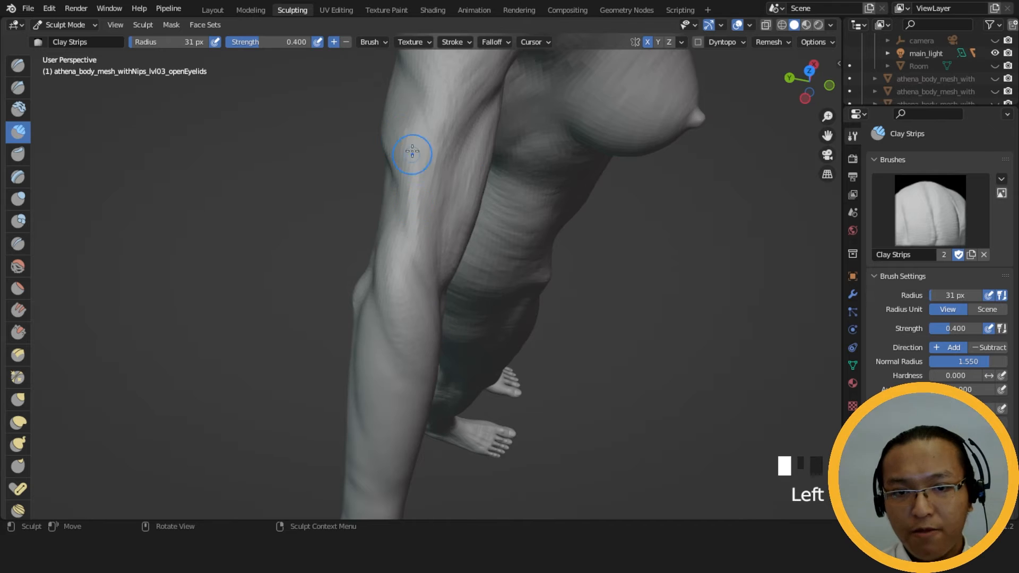
{"action": "middle_click_drag", "start_coordinate": [432, 205], "coordinate": [440, 163]}
{"action": "left_click_drag", "start_coordinate": [405, 98], "coordinate": [411, 169]}
{"action": "left_click_drag", "start_coordinate": [405, 132], "coordinate": [414, 186]}
{"action": "middle_click_drag", "start_coordinate": [422, 117], "coordinate": [471, 82]}
{"action": "left_click_drag", "start_coordinate": [305, 109], "coordinate": [312, 124]}
{"action": "left_click_drag", "start_coordinate": [374, 179], "coordinate": [409, 216]}
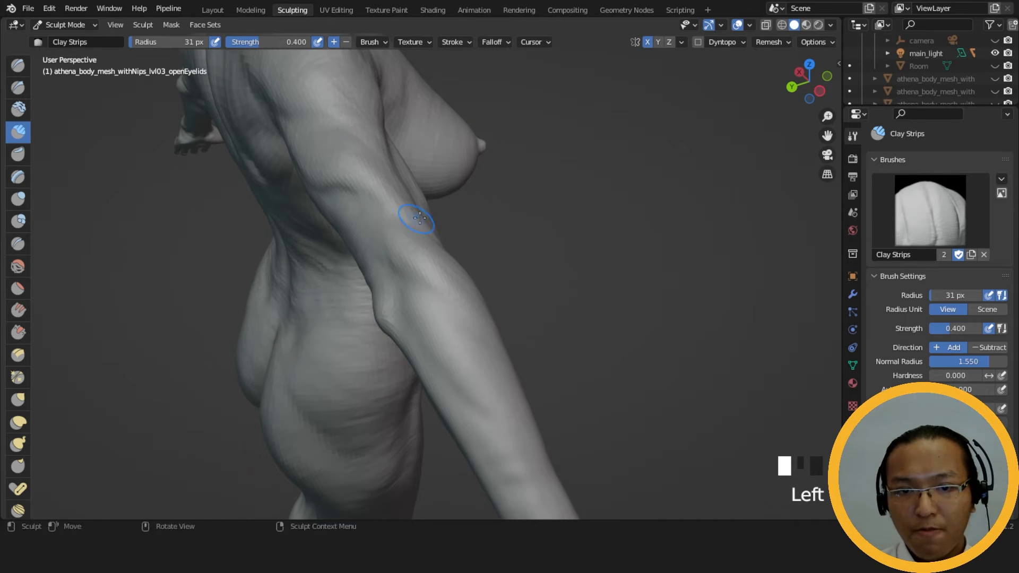
Extend the muscle forms from the outer upper arm across the elbow into the forearm with long additive strokes.
{"action": "middle_click_drag", "start_coordinate": [409, 216], "coordinate": [403, 253]}
{"action": "left_click_drag", "start_coordinate": [403, 252], "coordinate": [390, 245]}
{"action": "mouse_move", "coordinate": [390, 244]}
{"action": "middle_mouse_down"}
{"action": "mouse_move", "coordinate": [410, 349]}
{"action": "mouse_move", "coordinate": [436, 315]}
{"action": "middle_mouse_up"}
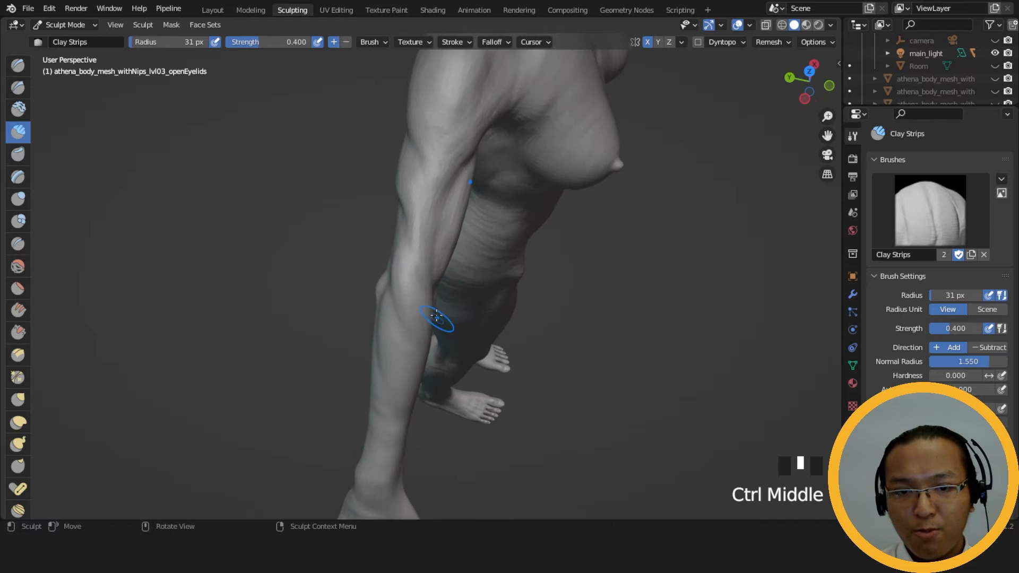
{"action": "left_click_drag", "start_coordinate": [417, 147], "coordinate": [432, 373]}
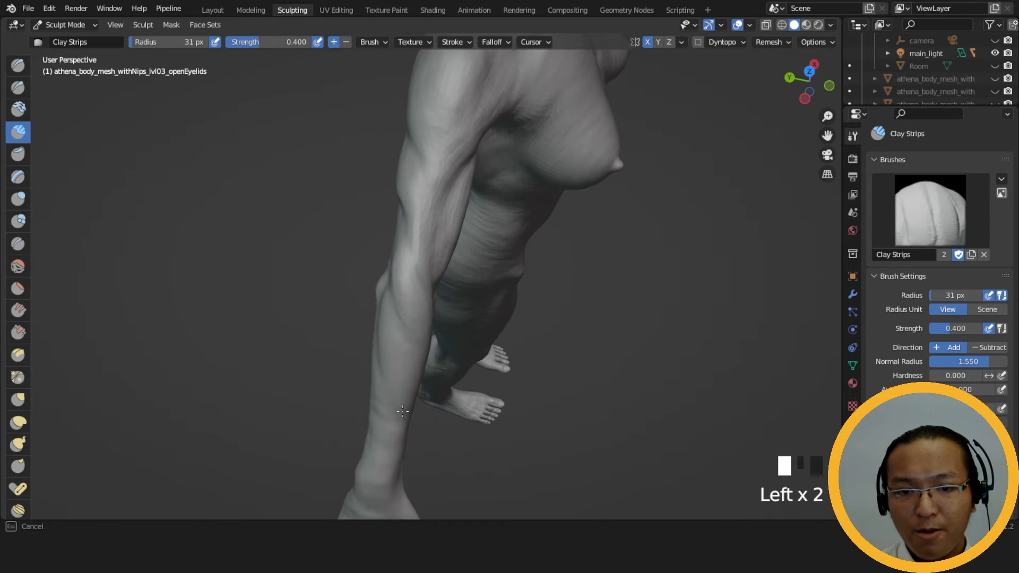
{"action": "middle_click_drag", "start_coordinate": [432, 373], "coordinate": [410, 309]}
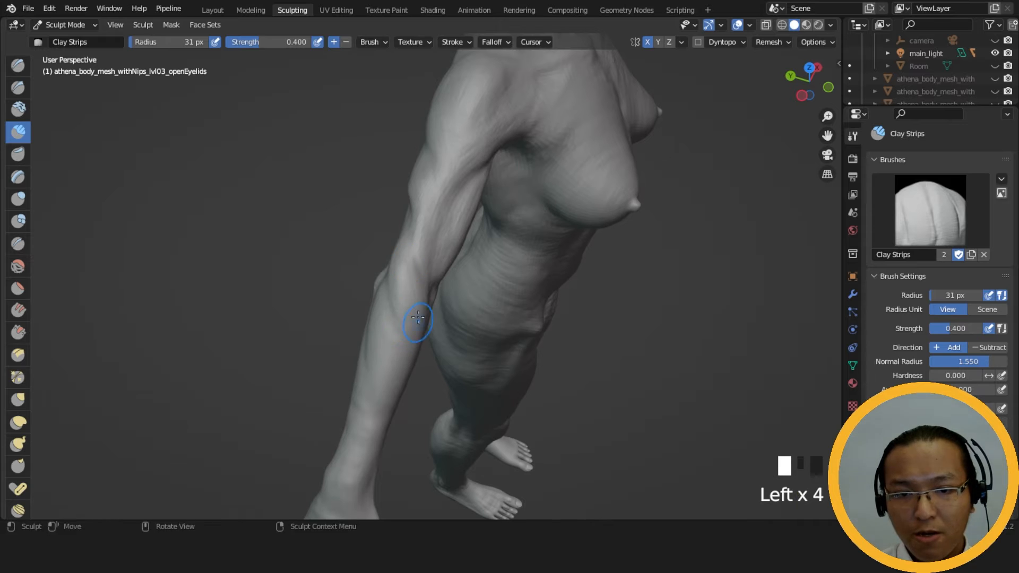
Build up the front of the forearm below the elbow crease with additive Clay Strips strokes.
{"action": "middle_click_drag", "start_coordinate": [414, 291], "coordinate": [345, 309]}
{"action": "left_click_drag", "start_coordinate": [345, 309], "coordinate": [386, 302]}
{"action": "middle_click_drag", "start_coordinate": [387, 302], "coordinate": [394, 279]}
{"action": "middle_click_drag", "start_coordinate": [359, 349], "coordinate": [417, 303], "text": "shift"}
{"action": "left_click", "coordinate": [417, 303]}
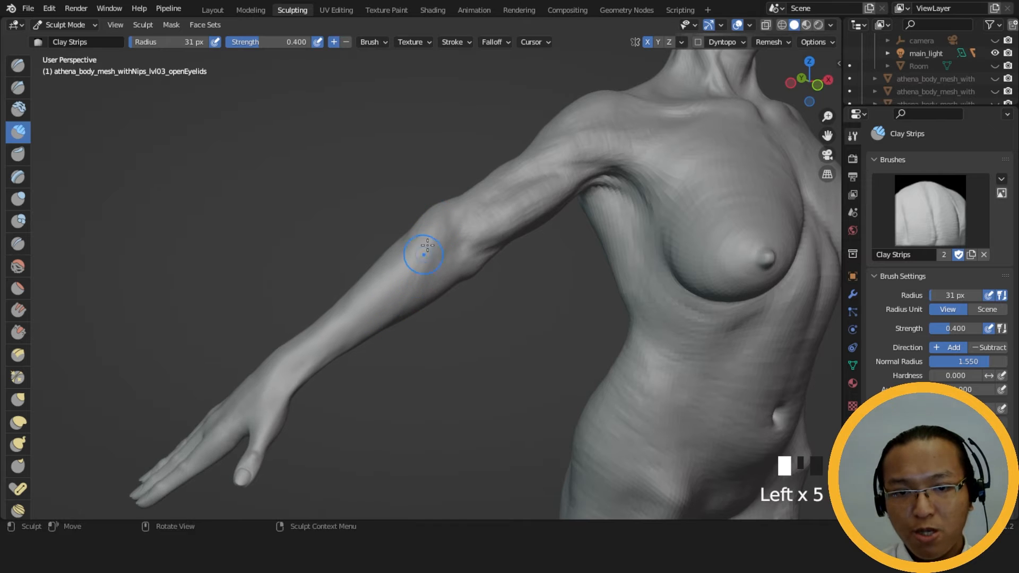
{"action": "middle_click_drag", "start_coordinate": [427, 246], "coordinate": [413, 289]}
{"action": "left_click", "coordinate": [412, 290]}
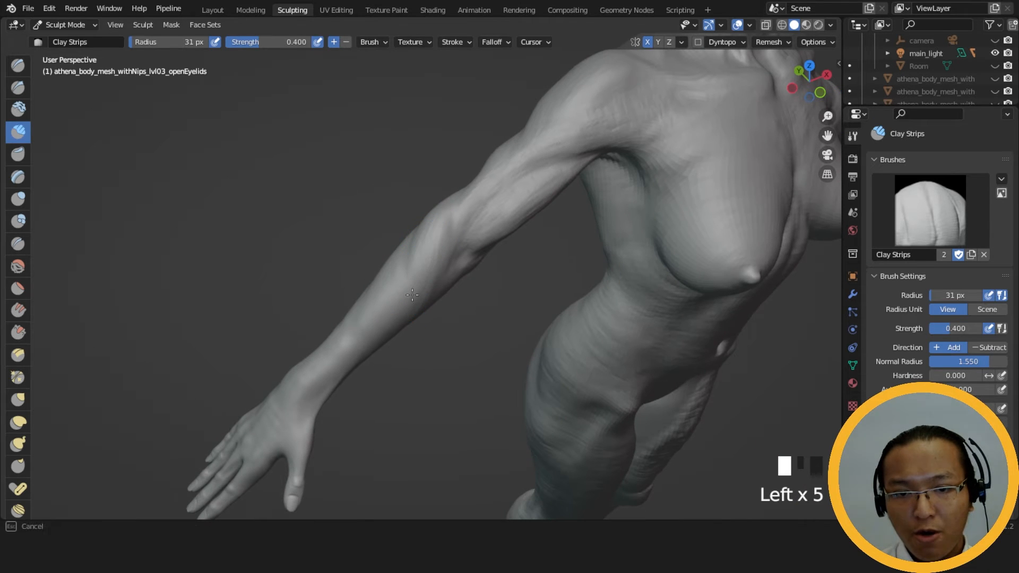
{"action": "middle_click_drag", "start_coordinate": [431, 250], "coordinate": [405, 330], "text": "ctrl"}
{"action": "left_click", "coordinate": [406, 330]}
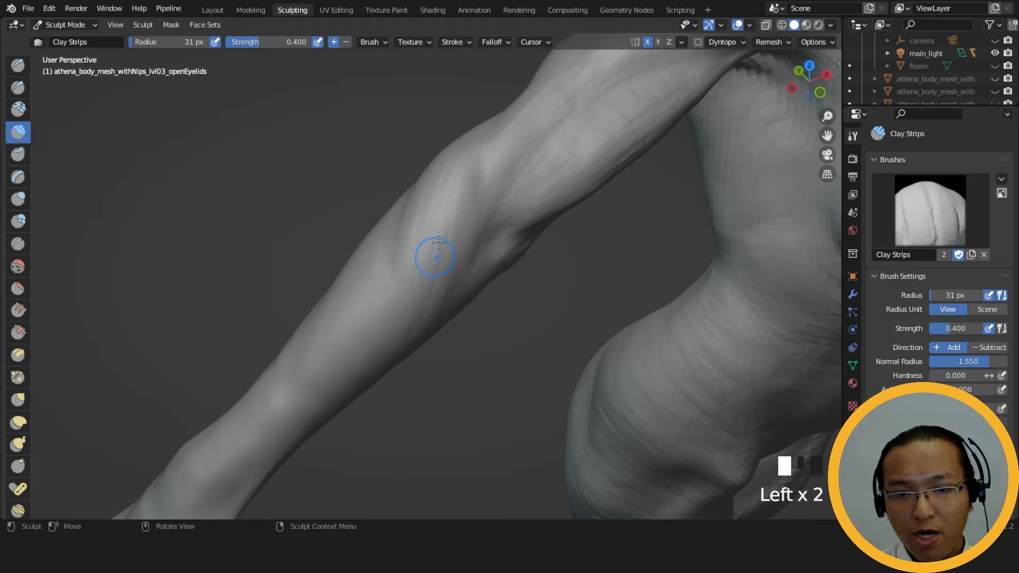
{"action": "middle_click_drag", "start_coordinate": [447, 224], "coordinate": [505, 109], "text": "shift"}
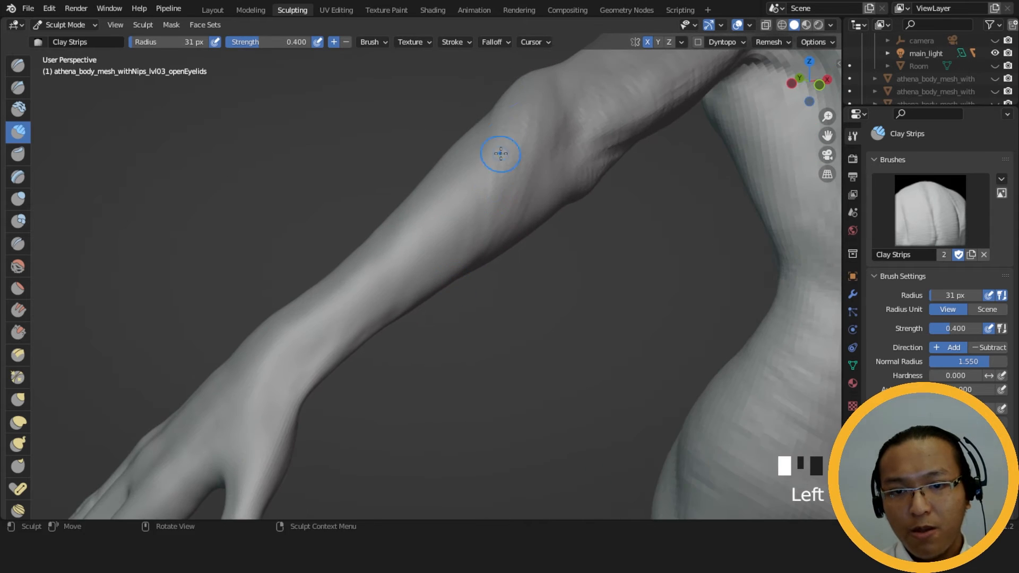
Stroke clay along the inner forearm from below the elbow toward the wrist.
{"action": "middle_click_drag", "start_coordinate": [500, 154], "coordinate": [405, 243]}
{"action": "middle_click_drag", "start_coordinate": [505, 154], "coordinate": [599, 254]}
{"action": "middle_click_drag", "start_coordinate": [515, 242], "coordinate": [553, 168]}
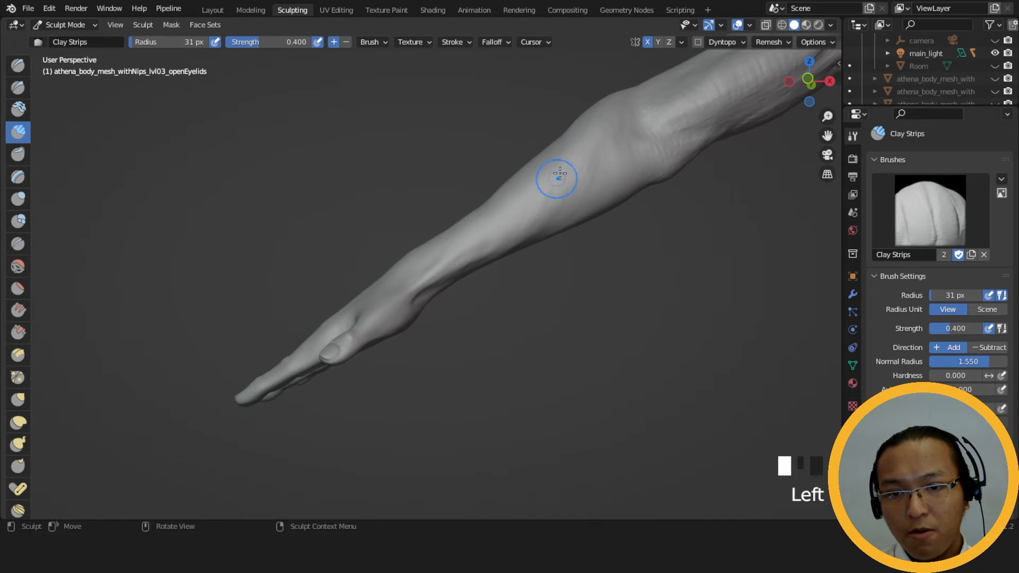
{"action": "left_click_drag", "start_coordinate": [563, 183], "coordinate": [523, 207]}
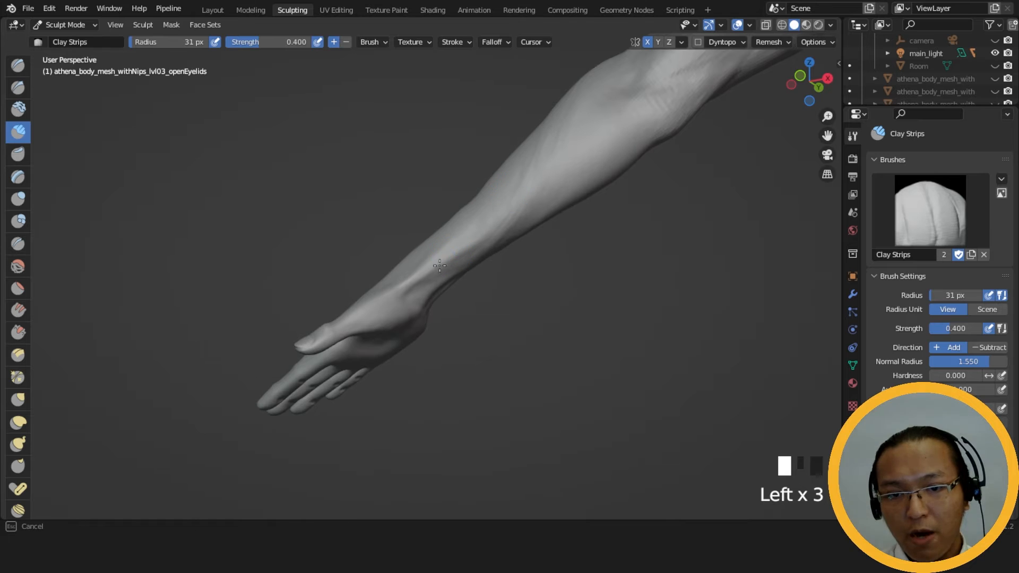
{"action": "mouse_move", "coordinate": [486, 244]}
{"action": "middle_mouse_down"}
{"action": "mouse_move", "coordinate": [451, 225]}
{"action": "mouse_move", "coordinate": [438, 191]}
{"action": "middle_mouse_up"}
{"action": "left_click_drag", "start_coordinate": [511, 163], "coordinate": [451, 244]}
{"action": "left_click_drag", "start_coordinate": [478, 207], "coordinate": [430, 276]}
{"action": "mouse_move", "coordinate": [430, 276]}
{"action": "middle_mouse_down"}
{"action": "mouse_move", "coordinate": [331, 272]}
{"action": "mouse_move", "coordinate": [593, 404]}
{"action": "mouse_move", "coordinate": [488, 227]}
{"action": "middle_mouse_up"}
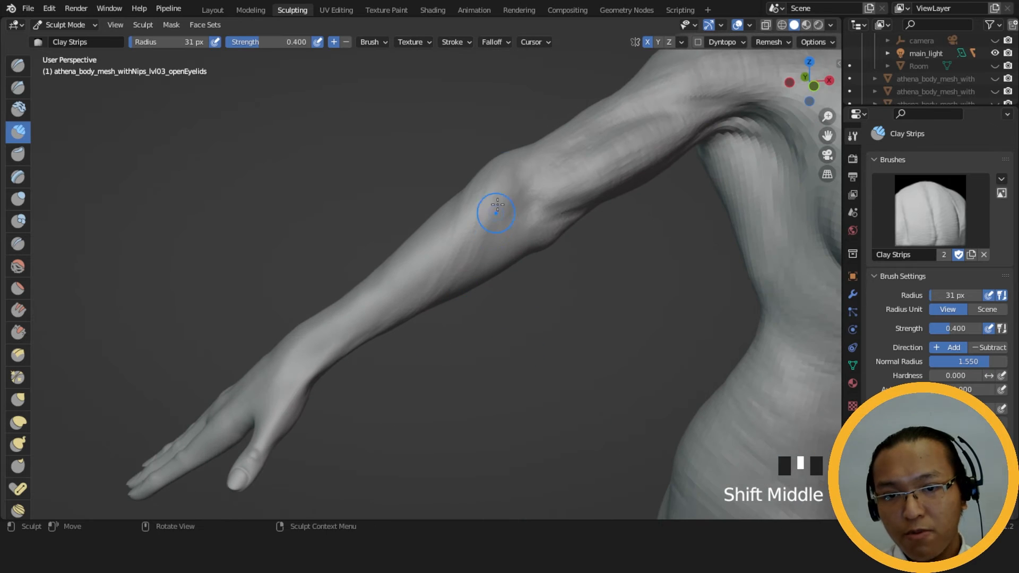
Refine the outer elbow and adjoining forearm muscle with Clay Strips, including a subtractive dab beside the elbow bone.
{"action": "double_click", "coordinate": [496, 211]}
{"action": "middle_click_drag", "start_coordinate": [436, 291], "coordinate": [461, 264]}
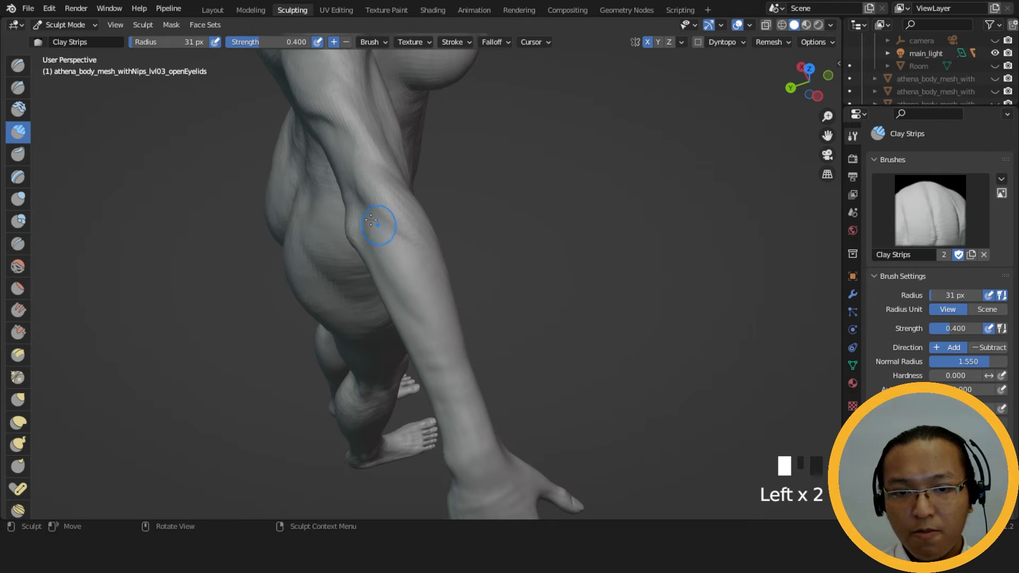
{"action": "middle_click_drag", "start_coordinate": [383, 256], "coordinate": [432, 225]}
{"action": "left_click", "coordinate": [358, 249], "text": "ctrl"}
{"action": "middle_click_drag", "start_coordinate": [357, 234], "coordinate": [400, 252]}
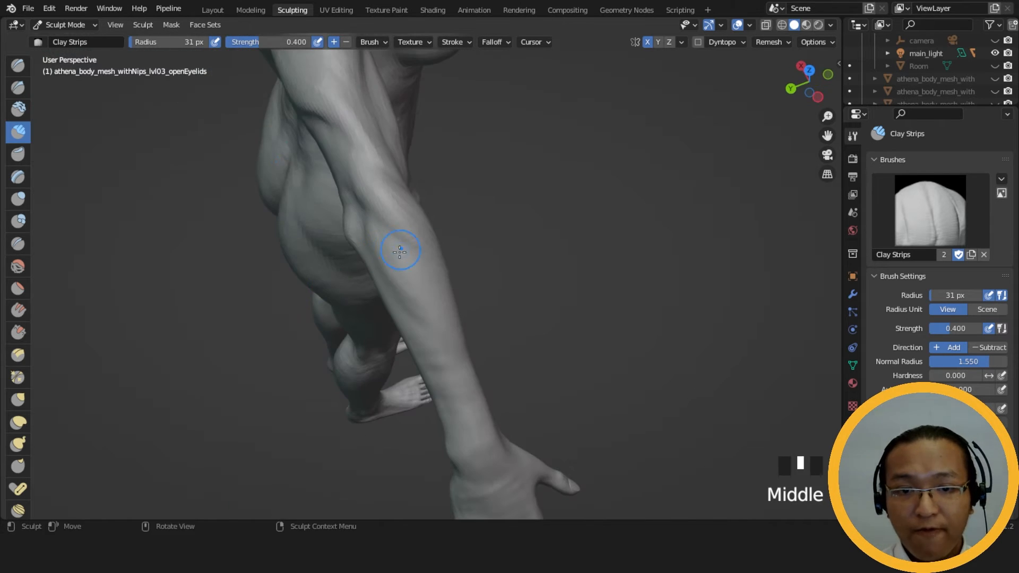
{"action": "middle_click_drag", "start_coordinate": [424, 315], "coordinate": [393, 257]}
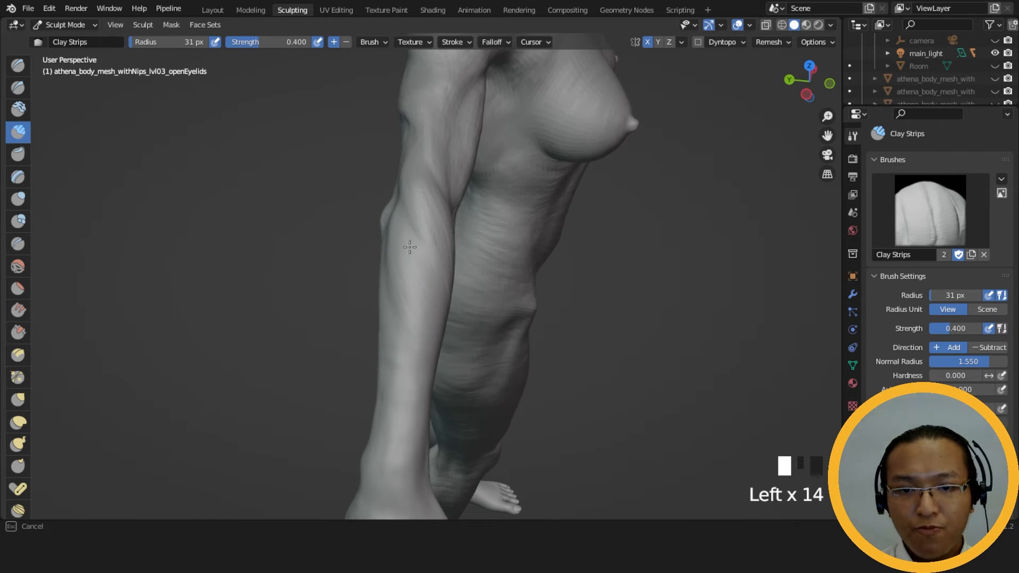
{"action": "middle_click_drag", "start_coordinate": [424, 249], "coordinate": [390, 205]}
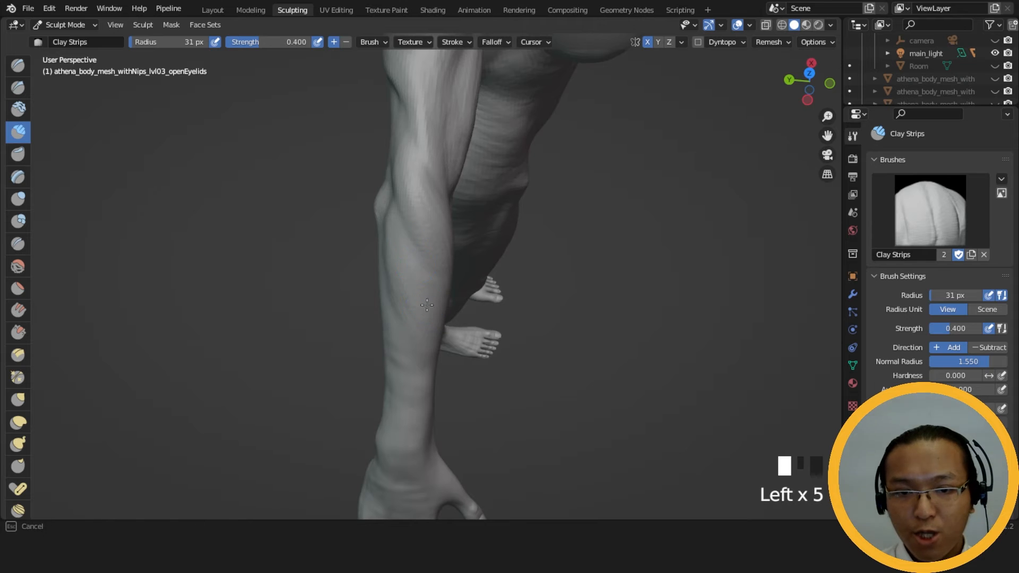
{"action": "middle_click_drag", "start_coordinate": [420, 278], "coordinate": [397, 234]}
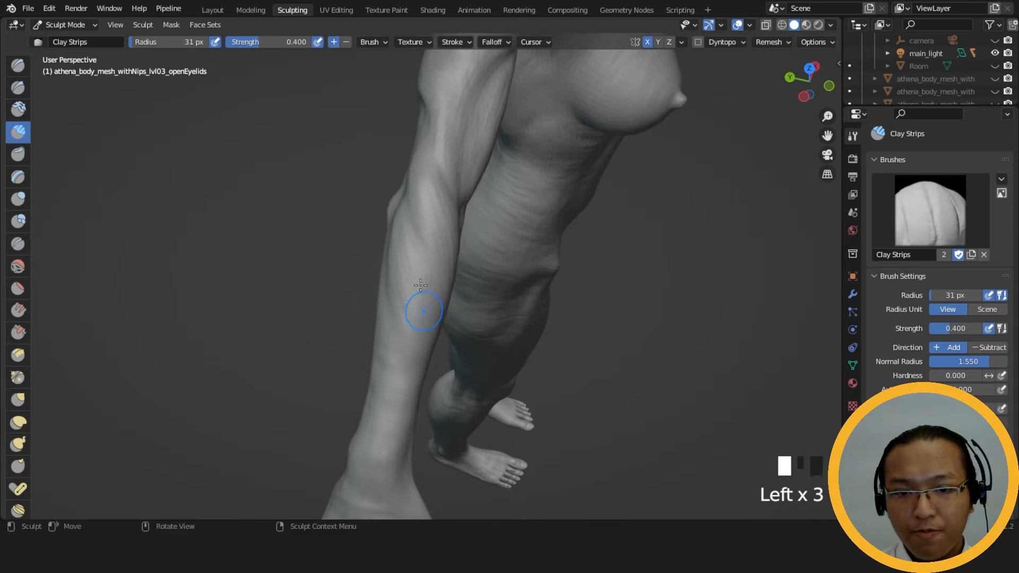
Add Clay Strips strokes across the middle of the forearm to define its muscle contours.
{"action": "left_click_drag", "start_coordinate": [420, 285], "coordinate": [436, 340]}
{"action": "middle_click_drag", "start_coordinate": [437, 340], "coordinate": [394, 284]}
{"action": "left_click_drag", "start_coordinate": [394, 284], "coordinate": [412, 311]}
{"action": "middle_click_drag", "start_coordinate": [412, 312], "coordinate": [401, 271]}
{"action": "left_click_drag", "start_coordinate": [401, 271], "coordinate": [414, 297]}
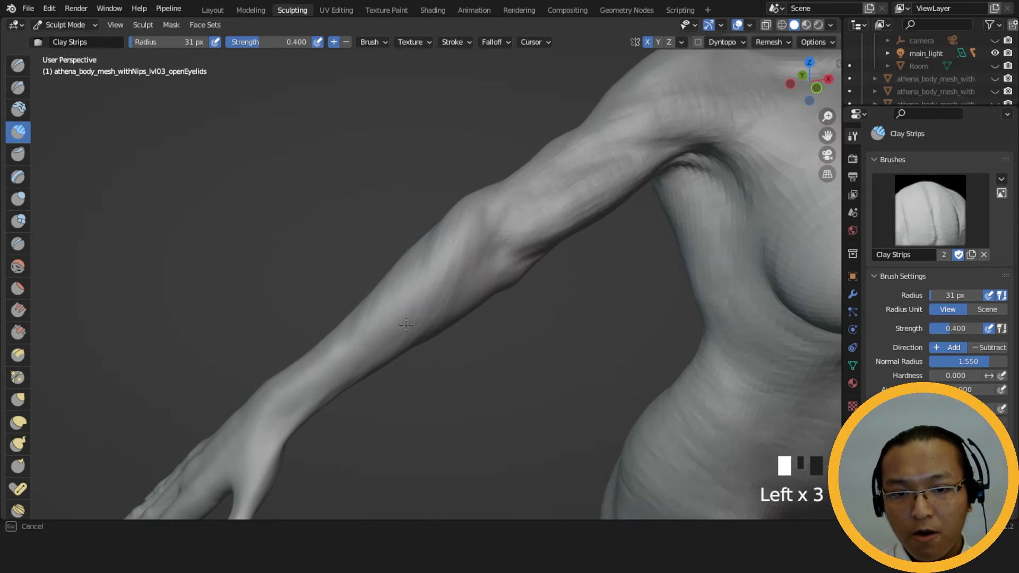
{"action": "middle_click_drag", "start_coordinate": [388, 361], "coordinate": [381, 351]}
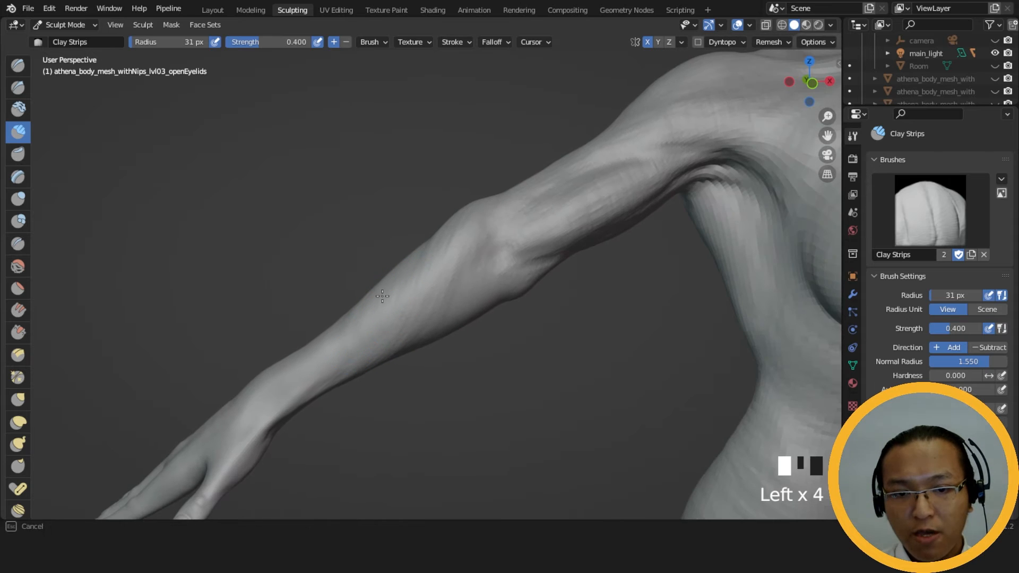
{"action": "middle_click_drag", "start_coordinate": [332, 387], "coordinate": [438, 307]}
Shape the forearm's taper toward the wrist with short Clay Strips strokes.
{"action": "left_click", "coordinate": [417, 253]}
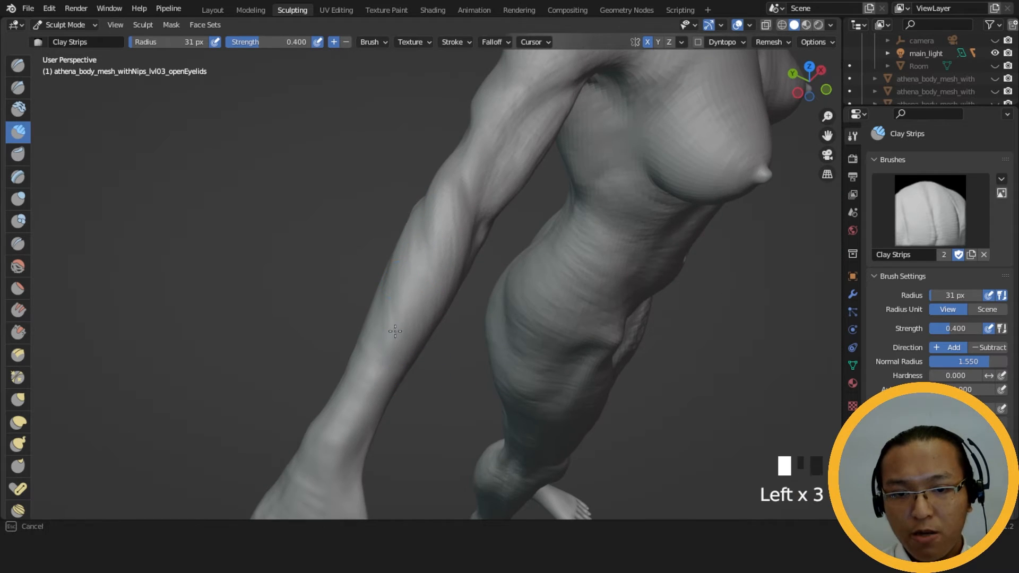
{"action": "middle_click_drag", "start_coordinate": [395, 331], "coordinate": [377, 305]}
{"action": "left_click", "coordinate": [410, 310]}
{"action": "middle_click_drag", "start_coordinate": [390, 367], "coordinate": [387, 271]}
{"action": "left_click", "coordinate": [342, 371]}
Lay additive Clay Strips strokes from the thumb side of the wrist up along the lower forearm.
{"action": "middle_click_drag", "start_coordinate": [286, 312], "coordinate": [550, 227]}
{"action": "left_click_drag", "start_coordinate": [538, 267], "coordinate": [563, 252]}
{"action": "middle_click_drag", "start_coordinate": [565, 254], "coordinate": [566, 226]}
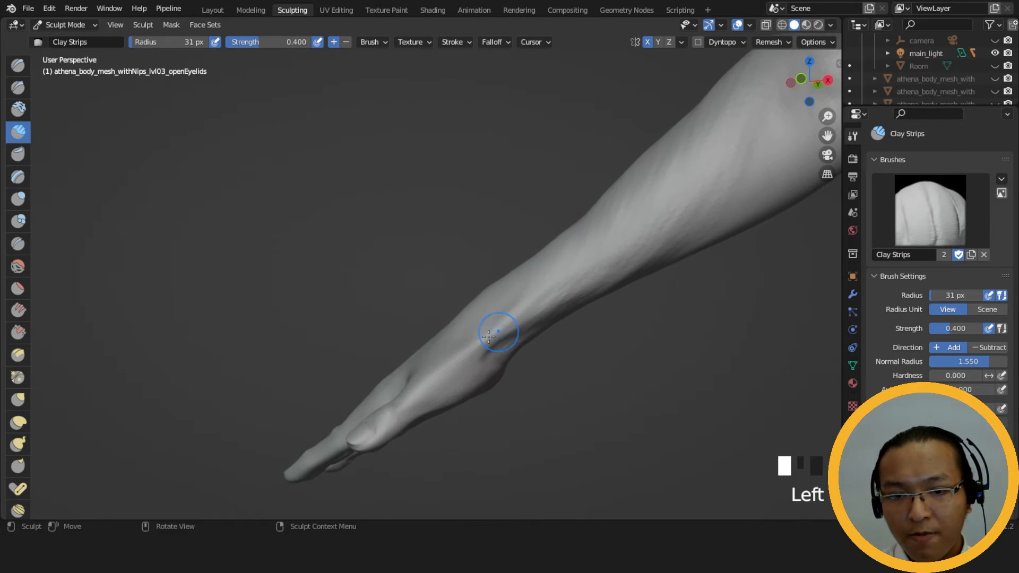
{"action": "left_click_drag", "start_coordinate": [495, 332], "coordinate": [576, 280]}
{"action": "middle_click_drag", "start_coordinate": [579, 278], "coordinate": [578, 221]}
{"action": "left_click_drag", "start_coordinate": [494, 359], "coordinate": [598, 260]}
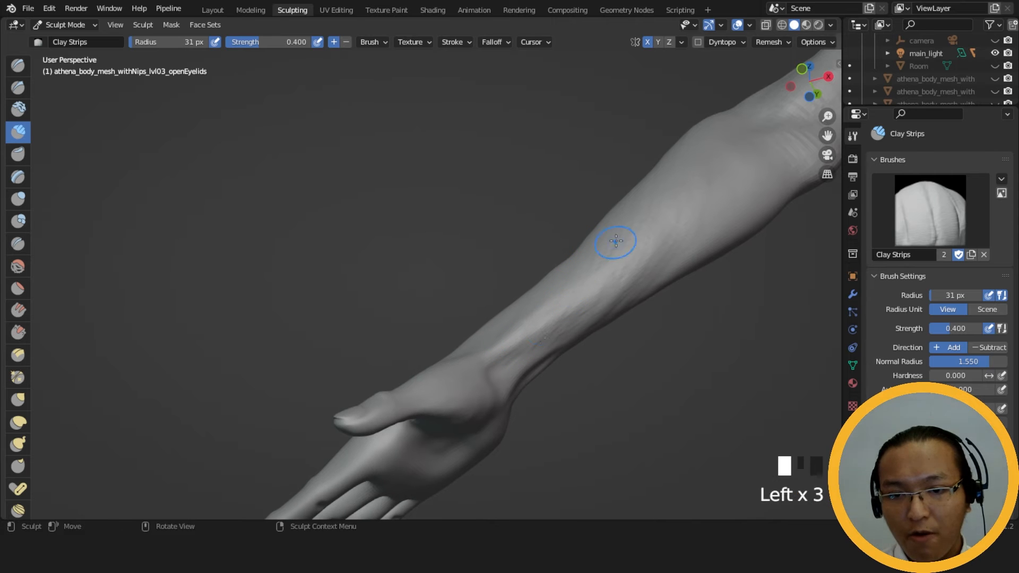
{"action": "mouse_move", "coordinate": [525, 345]}
{"action": "middle_mouse_down"}
{"action": "mouse_move", "coordinate": [392, 380]}
{"action": "mouse_move", "coordinate": [602, 421]}
{"action": "mouse_move", "coordinate": [510, 325]}
{"action": "mouse_move", "coordinate": [480, 337]}
{"action": "middle_mouse_up"}
{"action": "left_click_drag", "start_coordinate": [481, 337], "coordinate": [522, 286]}
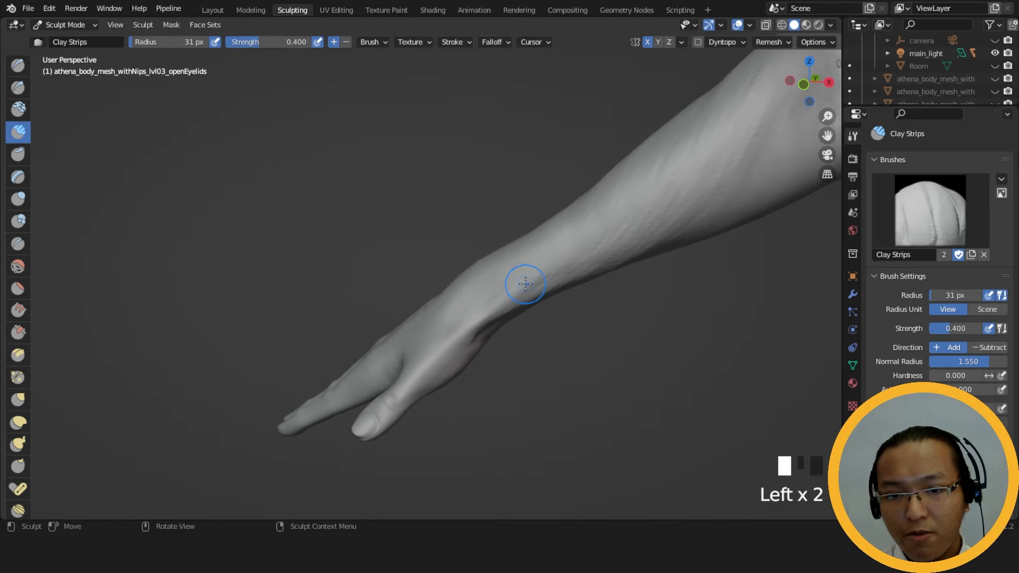
Carve a short subtractive stroke near the wrist and add clay around the back of the elbow.
{"action": "mouse_move", "coordinate": [526, 285]}
{"action": "middle_mouse_down"}
{"action": "mouse_move", "coordinate": [536, 295]}
{"action": "mouse_move", "coordinate": [519, 337]}
{"action": "middle_mouse_up"}
{"action": "left_click_drag", "start_coordinate": [518, 336], "coordinate": [532, 321], "text": "ctrl"}
{"action": "mouse_move", "coordinate": [531, 326]}
{"action": "middle_mouse_down"}
{"action": "mouse_move", "coordinate": [591, 319]}
{"action": "mouse_move", "coordinate": [610, 336]}
{"action": "mouse_move", "coordinate": [552, 442]}
{"action": "mouse_move", "coordinate": [371, 262]}
{"action": "mouse_move", "coordinate": [477, 330]}
{"action": "mouse_move", "coordinate": [569, 323]}
{"action": "mouse_move", "coordinate": [484, 311]}
{"action": "middle_mouse_up"}
{"action": "left_click_drag", "start_coordinate": [321, 234], "coordinate": [321, 234]}
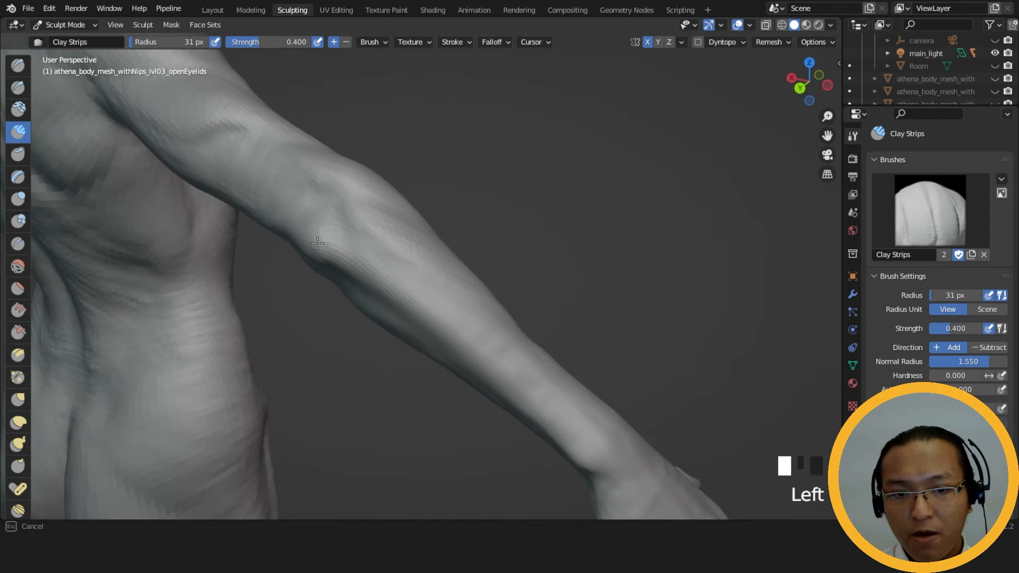
{"action": "middle_click_drag", "start_coordinate": [339, 246], "coordinate": [325, 234]}
{"action": "left_click_drag", "start_coordinate": [280, 285], "coordinate": [279, 285]}
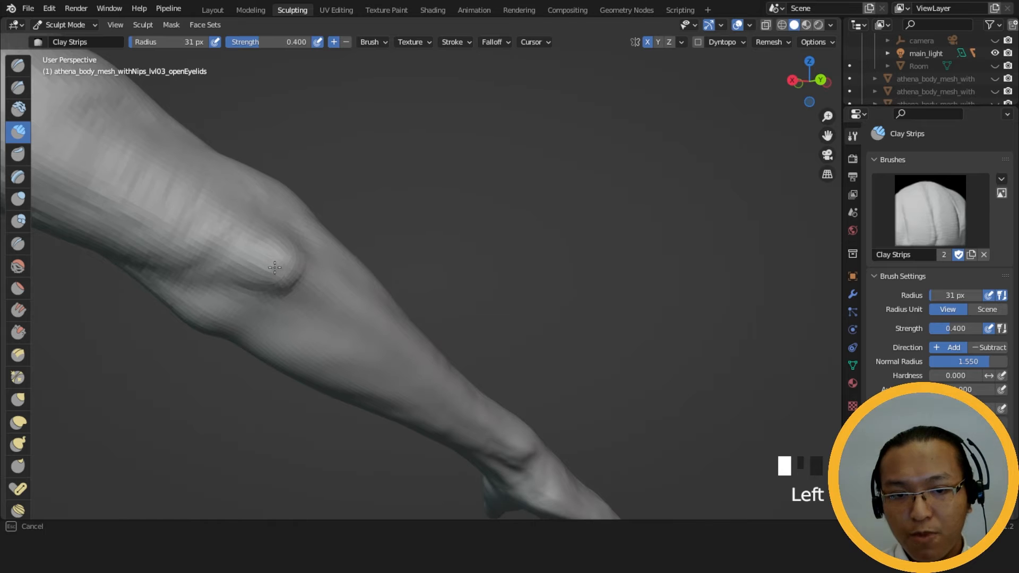
Switch to the Grab brush with a 110 px radius and nudge the contours of the upper arm above the elbow.
{"action": "mouse_move", "coordinate": [328, 246]}
{"action": "middle_mouse_down"}
{"action": "mouse_move", "coordinate": [371, 319]}
{"action": "mouse_move", "coordinate": [359, 296]}
{"action": "mouse_move", "coordinate": [432, 295]}
{"action": "mouse_move", "coordinate": [491, 216]}
{"action": "mouse_move", "coordinate": [527, 303]}
{"action": "mouse_move", "coordinate": [494, 303]}
{"action": "mouse_move", "coordinate": [495, 280]}
{"action": "mouse_move", "coordinate": [439, 256]}
{"action": "mouse_move", "coordinate": [461, 273]}
{"action": "middle_mouse_up"}
{"action": "key", "text": "g"}
{"action": "key", "text": "f"}
{"action": "key", "text": "f"}
{"action": "left_click", "coordinate": [389, 227]}
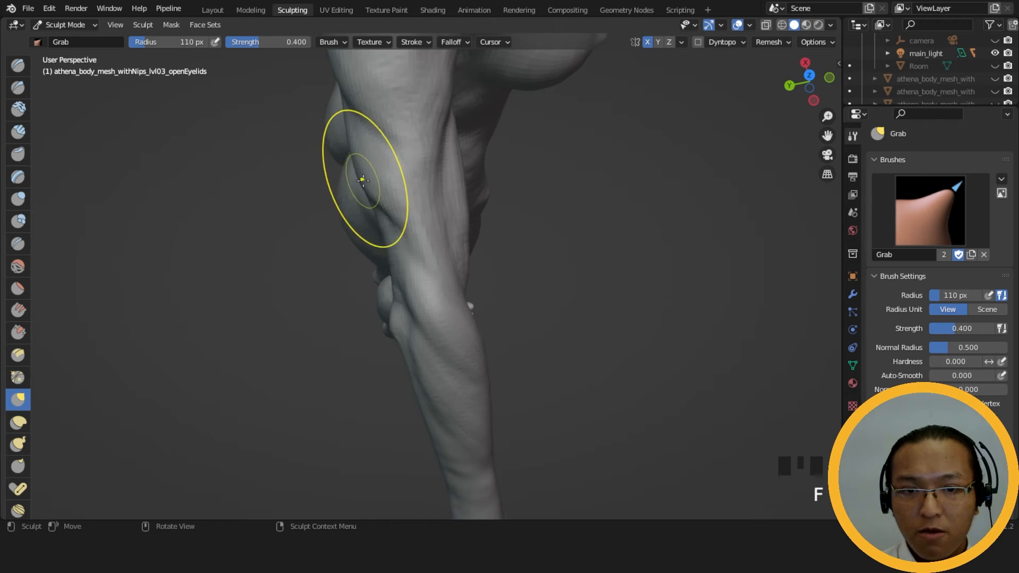
{"action": "left_click_drag", "start_coordinate": [360, 178], "coordinate": [355, 178]}
{"action": "mouse_move", "coordinate": [383, 236]}
{"action": "middle_mouse_down"}
{"action": "mouse_move", "coordinate": [504, 141]}
{"action": "mouse_move", "coordinate": [500, 119]}
{"action": "middle_mouse_up"}
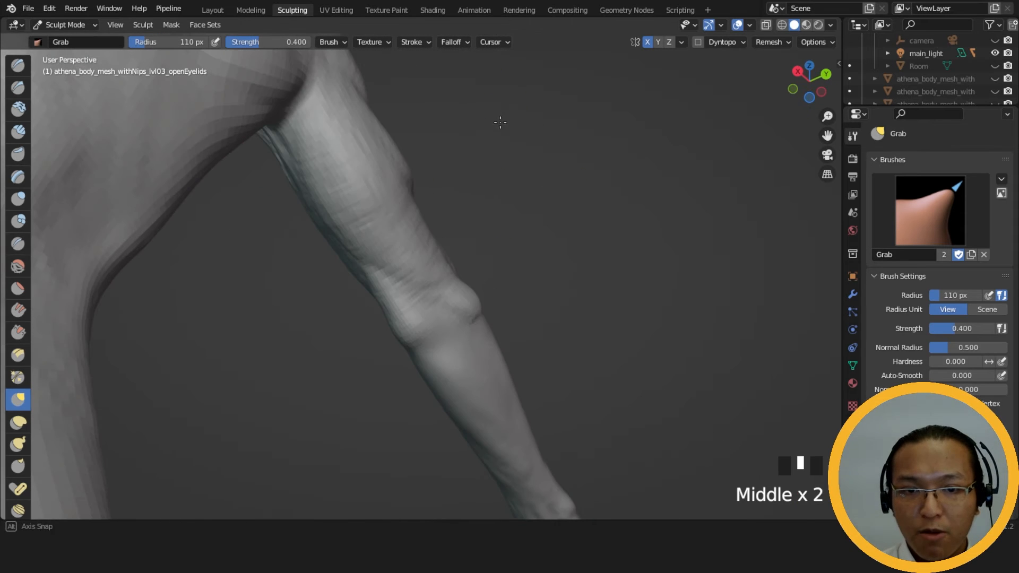
{"action": "left_click_drag", "start_coordinate": [421, 193], "coordinate": [419, 203]}
{"action": "left_click_drag", "start_coordinate": [429, 233], "coordinate": [429, 233]}
Resize the Grab brush and pull the elbow area into shape from several angles.
{"action": "key", "text": "f"}
{"action": "left_click", "coordinate": [438, 256]}
{"action": "left_click_drag", "start_coordinate": [450, 275], "coordinate": [453, 280]}
{"action": "middle_click_drag", "start_coordinate": [467, 233], "coordinate": [336, 316]}
{"action": "middle_click_drag", "start_coordinate": [408, 271], "coordinate": [396, 312]}
{"action": "left_click_drag", "start_coordinate": [400, 310], "coordinate": [404, 307]}
{"action": "left_click_drag", "start_coordinate": [402, 308], "coordinate": [402, 306]}
{"action": "left_click_drag", "start_coordinate": [399, 297], "coordinate": [394, 282]}
Set the Grab radius to 105 px and adjust the arm's silhouette around the elbow.
{"action": "middle_click_drag", "start_coordinate": [394, 277], "coordinate": [352, 300]}
{"action": "key", "text": "f"}
{"action": "left_click", "coordinate": [450, 335]}
{"action": "left_click_drag", "start_coordinate": [386, 249], "coordinate": [379, 242]}
{"action": "left_click_drag", "start_coordinate": [416, 245], "coordinate": [422, 253]}
{"action": "scroll", "coordinate": [422, 258], "scroll_direction": "down", "scroll_amount": 4}
{"action": "mouse_move", "coordinate": [411, 290]}
{"action": "middle_mouse_down"}
{"action": "mouse_move", "coordinate": [416, 250]}
{"action": "mouse_move", "coordinate": [427, 247]}
{"action": "mouse_move", "coordinate": [517, 286]}
{"action": "mouse_move", "coordinate": [548, 266]}
{"action": "mouse_move", "coordinate": [424, 284]}
{"action": "mouse_move", "coordinate": [315, 271]}
{"action": "mouse_move", "coordinate": [424, 229]}
{"action": "middle_mouse_up"}
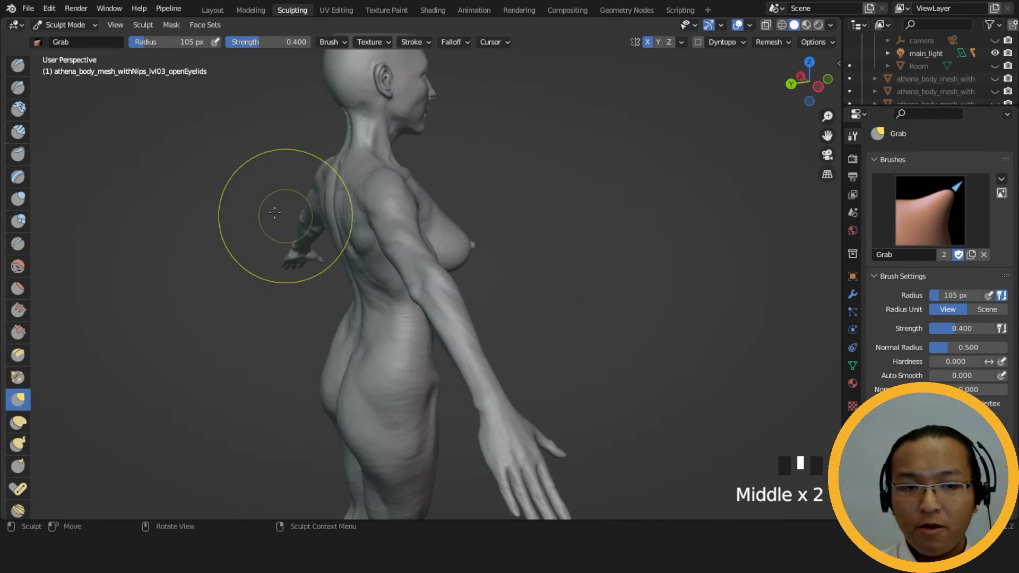
Switch to Clay Strips with a 29 px radius and lay a ridge from the elbow along the back of the forearm.
{"action": "left_click", "coordinate": [18, 131]}
{"action": "key", "text": "f"}
{"action": "left_click", "coordinate": [395, 308]}
{"action": "mouse_move", "coordinate": [467, 308]}
{"action": "middle_mouse_down", "text": "ctrl"}
{"action": "mouse_move", "coordinate": [471, 278]}
{"action": "mouse_move", "coordinate": [535, 325]}
{"action": "mouse_move", "coordinate": [463, 251]}
{"action": "middle_mouse_up", "text": "ctrl"}
{"action": "left_click_drag", "start_coordinate": [414, 250], "coordinate": [456, 287]}
{"action": "left_click_drag", "start_coordinate": [420, 260], "coordinate": [501, 319]}
{"action": "left_click_drag", "start_coordinate": [428, 262], "coordinate": [537, 341]}
Extend the raised ulna ridge with Clay Strips along the back of the forearm down to the wrist.
{"action": "middle_click_drag", "start_coordinate": [537, 341], "coordinate": [528, 328]}
{"action": "left_click_drag", "start_coordinate": [419, 261], "coordinate": [480, 303]}
{"action": "left_click_drag", "start_coordinate": [419, 261], "coordinate": [494, 313]}
{"action": "left_click_drag", "start_coordinate": [424, 266], "coordinate": [501, 321]}
{"action": "mouse_move", "coordinate": [552, 359]}
{"action": "left_mouse_down"}
{"action": "mouse_move", "coordinate": [544, 355]}
{"action": "mouse_move", "coordinate": [573, 380]}
{"action": "left_mouse_up"}
{"action": "mouse_move", "coordinate": [573, 380]}
{"action": "middle_mouse_down", "text": "ctrl"}
{"action": "mouse_move", "coordinate": [491, 296]}
{"action": "mouse_move", "coordinate": [538, 363]}
{"action": "mouse_move", "coordinate": [523, 351]}
{"action": "middle_mouse_up", "text": "ctrl"}
{"action": "left_click_drag", "start_coordinate": [522, 351], "coordinate": [519, 348]}
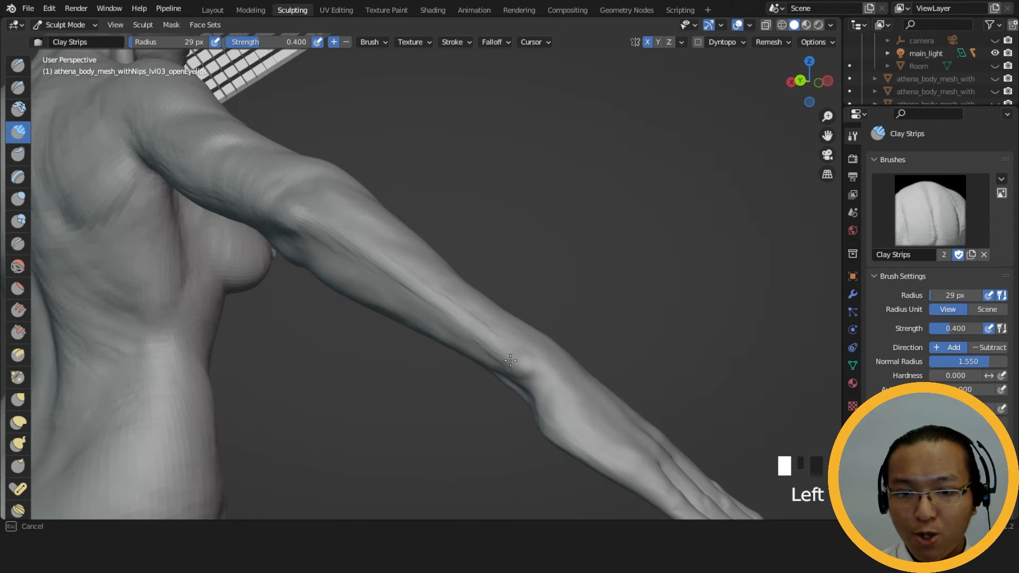
{"action": "middle_click_drag", "start_coordinate": [515, 362], "coordinate": [511, 366]}
{"action": "left_click_drag", "start_coordinate": [511, 367], "coordinate": [492, 345]}
{"action": "left_click_drag", "start_coordinate": [520, 375], "coordinate": [486, 344]}
Build up the bony bump of the ulna on the little-finger side of the wrist with short clay strokes.
{"action": "middle_click_drag", "start_coordinate": [486, 344], "coordinate": [443, 367]}
{"action": "left_click_drag", "start_coordinate": [451, 398], "coordinate": [455, 409]}
{"action": "left_click_drag", "start_coordinate": [452, 403], "coordinate": [456, 413]}
{"action": "left_click_drag", "start_coordinate": [455, 407], "coordinate": [459, 420]}
{"action": "middle_click_drag", "start_coordinate": [461, 433], "coordinate": [454, 381], "text": "shift"}
{"action": "middle_click_drag", "start_coordinate": [454, 381], "coordinate": [451, 303], "text": "ctrl"}
{"action": "left_click_drag", "start_coordinate": [442, 351], "coordinate": [449, 367]}
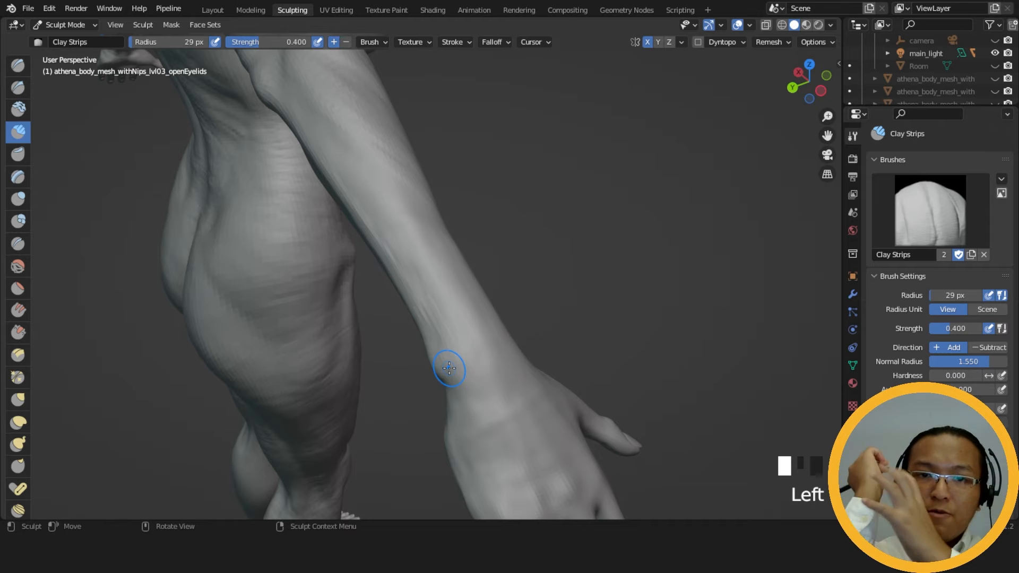
{"action": "mouse_move", "coordinate": [459, 333]}
{"action": "left_mouse_down"}
{"action": "mouse_move", "coordinate": [427, 301]}
{"action": "mouse_move", "coordinate": [433, 336]}
{"action": "left_mouse_up"}
Add clay to the back of the wrist and carve a recess beside the ulna bump.
{"action": "middle_click_drag", "start_coordinate": [433, 336], "coordinate": [483, 325]}
{"action": "left_click_drag", "start_coordinate": [482, 325], "coordinate": [480, 330]}
{"action": "middle_click_drag", "start_coordinate": [480, 330], "coordinate": [522, 292]}
{"action": "mouse_move", "coordinate": [522, 291]}
{"action": "left_mouse_down"}
{"action": "mouse_move", "coordinate": [524, 314]}
{"action": "mouse_move", "coordinate": [536, 311]}
{"action": "left_mouse_up"}
{"action": "mouse_move", "coordinate": [541, 302]}
{"action": "left_mouse_down"}
{"action": "mouse_move", "coordinate": [552, 315]}
{"action": "mouse_move", "coordinate": [525, 303]}
{"action": "mouse_move", "coordinate": [528, 321]}
{"action": "left_mouse_up"}
{"action": "mouse_move", "coordinate": [530, 318]}
{"action": "left_mouse_down", "text": "ctrl"}
{"action": "mouse_move", "coordinate": [519, 320]}
{"action": "mouse_move", "coordinate": [532, 322]}
{"action": "left_mouse_up", "text": "ctrl"}
{"action": "left_click_drag", "start_coordinate": [531, 320], "coordinate": [542, 314], "text": "ctrl"}
{"action": "left_click_drag", "start_coordinate": [544, 308], "coordinate": [539, 320], "text": "ctrl"}
{"action": "left_click_drag", "start_coordinate": [547, 316], "coordinate": [545, 325], "text": "ctrl"}
Carve a groove from below the elbow along the outer forearm to separate the muscles.
{"action": "mouse_move", "coordinate": [524, 357]}
{"action": "middle_mouse_down"}
{"action": "mouse_move", "coordinate": [425, 359]}
{"action": "mouse_move", "coordinate": [425, 375]}
{"action": "mouse_move", "coordinate": [431, 358]}
{"action": "mouse_move", "coordinate": [510, 330]}
{"action": "mouse_move", "coordinate": [557, 297]}
{"action": "mouse_move", "coordinate": [387, 267]}
{"action": "middle_mouse_up"}
{"action": "left_click_drag", "start_coordinate": [302, 188], "coordinate": [310, 166], "text": "ctrl"}
{"action": "left_click_drag", "start_coordinate": [307, 173], "coordinate": [323, 207], "text": "ctrl"}
{"action": "left_click_drag", "start_coordinate": [339, 222], "coordinate": [382, 270], "text": "ctrl"}
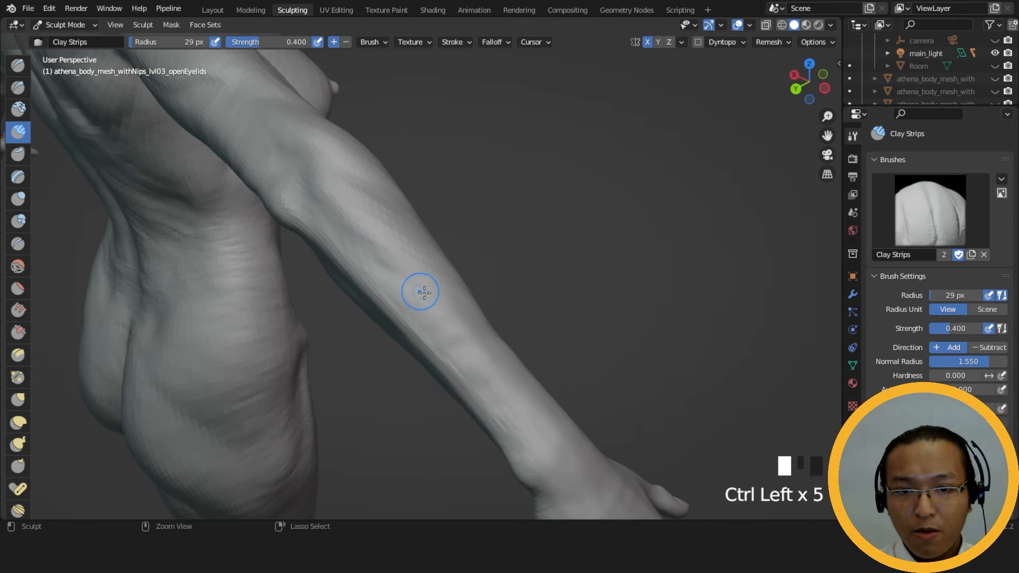
{"action": "middle_click_drag", "start_coordinate": [473, 313], "coordinate": [382, 262]}
{"action": "mouse_move", "coordinate": [382, 262]}
{"action": "left_mouse_down", "text": "ctrl"}
{"action": "mouse_move", "coordinate": [387, 234]}
{"action": "mouse_move", "coordinate": [412, 302]}
{"action": "left_mouse_up", "text": "ctrl"}
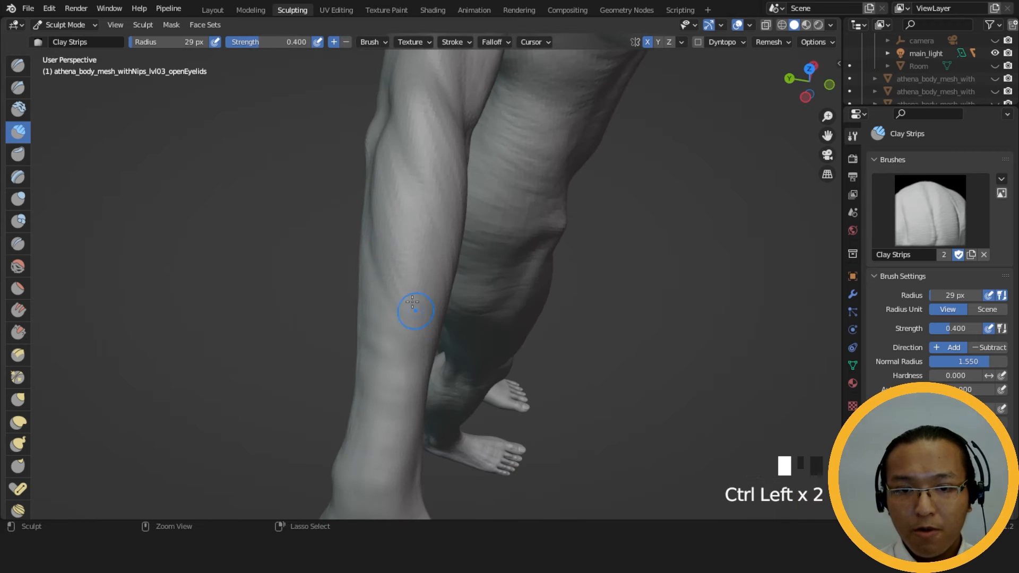
Deepen the groove beside the ulna on the upper forearm and smooth the surrounding muscle surface.
{"action": "middle_click_drag", "start_coordinate": [466, 356], "coordinate": [341, 216]}
{"action": "left_click_drag", "start_coordinate": [341, 216], "coordinate": [350, 236], "text": "ctrl"}
{"action": "left_click_drag", "start_coordinate": [350, 236], "coordinate": [367, 263], "text": "ctrl"}
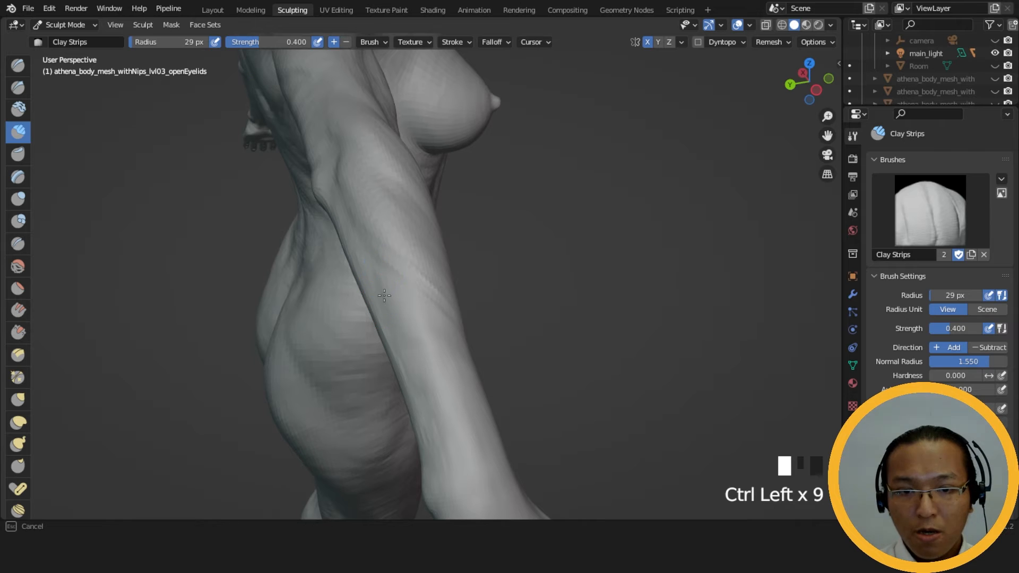
{"action": "left_click_drag", "start_coordinate": [384, 295], "coordinate": [382, 298], "text": "ctrl"}
{"action": "middle_click_drag", "start_coordinate": [384, 276], "coordinate": [456, 330]}
{"action": "left_click_drag", "start_coordinate": [457, 329], "coordinate": [420, 320], "text": "shift"}
Add clay strokes to the middle of the outer forearm and start carving toward the wrist.
{"action": "mouse_move", "coordinate": [310, 204]}
{"action": "middle_mouse_down", "text": "ctrl"}
{"action": "mouse_move", "coordinate": [451, 387]}
{"action": "mouse_move", "coordinate": [398, 366]}
{"action": "middle_mouse_up", "text": "ctrl"}
{"action": "middle_click_drag", "start_coordinate": [478, 398], "coordinate": [453, 435]}
{"action": "mouse_move", "coordinate": [396, 345]}
{"action": "left_mouse_down"}
{"action": "mouse_move", "coordinate": [393, 327]}
{"action": "mouse_move", "coordinate": [396, 348]}
{"action": "left_mouse_up"}
{"action": "left_click_drag", "start_coordinate": [393, 327], "coordinate": [396, 348]}
{"action": "left_click_drag", "start_coordinate": [393, 327], "coordinate": [396, 348]}
{"action": "mouse_move", "coordinate": [393, 326]}
{"action": "left_mouse_down"}
{"action": "mouse_move", "coordinate": [395, 348]}
{"action": "mouse_move", "coordinate": [405, 347]}
{"action": "left_mouse_up"}
{"action": "left_click_drag", "start_coordinate": [403, 340], "coordinate": [407, 364], "text": "ctrl"}
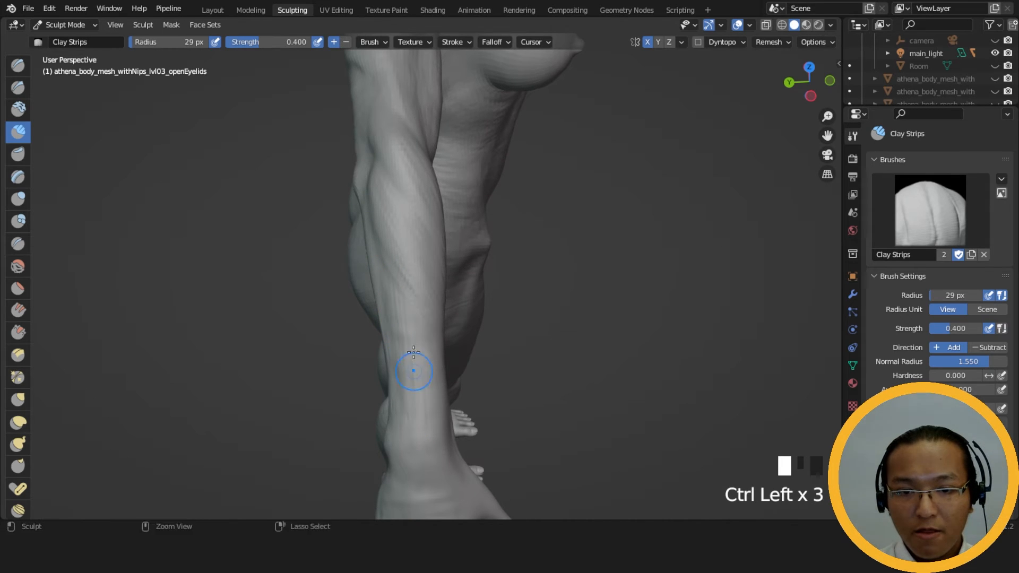
Carve down the outer surface of the lower forearm above the wrist.
{"action": "left_click_drag", "start_coordinate": [426, 413], "coordinate": [426, 368], "text": "ctrl"}
{"action": "mouse_move", "coordinate": [425, 368]}
{"action": "middle_mouse_down"}
{"action": "mouse_move", "coordinate": [494, 362]}
{"action": "mouse_move", "coordinate": [589, 298]}
{"action": "mouse_move", "coordinate": [487, 256]}
{"action": "mouse_move", "coordinate": [424, 337]}
{"action": "middle_mouse_up"}
{"action": "left_click", "coordinate": [424, 337], "text": "ctrl"}
{"action": "left_click", "coordinate": [420, 340], "text": "ctrl"}
{"action": "left_click_drag", "start_coordinate": [417, 343], "coordinate": [411, 346], "text": "ctrl"}
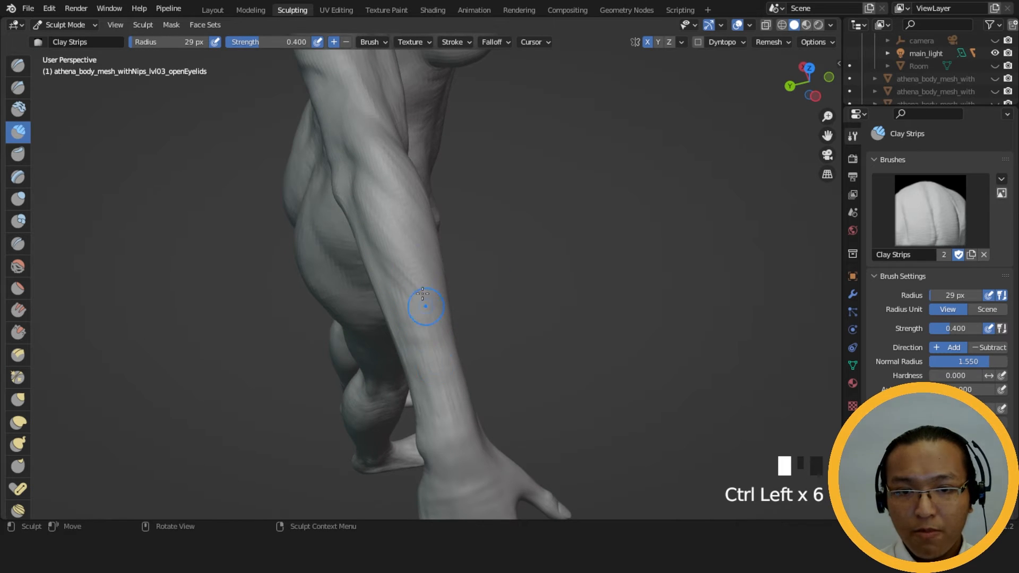
Add clay along the outer forearm muscle below the elbow.
{"action": "middle_click_drag", "start_coordinate": [431, 331], "coordinate": [346, 129]}
{"action": "left_click_drag", "start_coordinate": [345, 129], "coordinate": [388, 197]}
{"action": "middle_click_drag", "start_coordinate": [433, 258], "coordinate": [386, 268]}
{"action": "left_click_drag", "start_coordinate": [386, 269], "coordinate": [395, 282]}
{"action": "middle_click_drag", "start_coordinate": [395, 282], "coordinate": [468, 317]}
Carve the back of the forearm with repeated subtractive strokes from its middle down to the wrist.
{"action": "left_click_drag", "start_coordinate": [397, 260], "coordinate": [403, 329], "text": "ctrl"}
{"action": "left_click_drag", "start_coordinate": [401, 318], "coordinate": [405, 376], "text": "ctrl"}
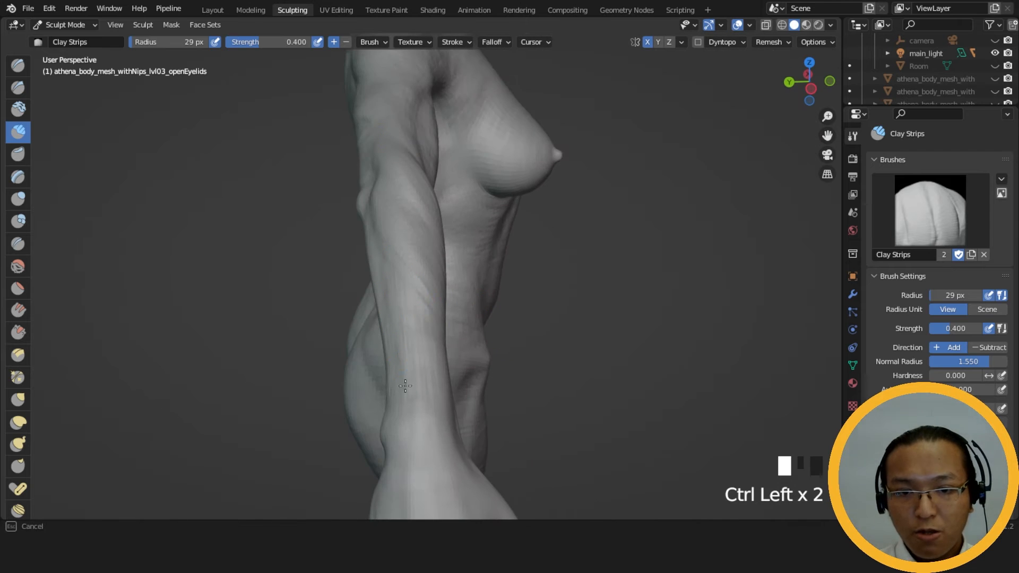
{"action": "left_click_drag", "start_coordinate": [425, 373], "coordinate": [431, 387], "text": "ctrl"}
{"action": "middle_click_drag", "start_coordinate": [432, 387], "coordinate": [395, 293]}
{"action": "mouse_move", "coordinate": [394, 293]}
{"action": "left_mouse_down", "text": "ctrl"}
{"action": "mouse_move", "coordinate": [392, 301]}
{"action": "mouse_move", "coordinate": [436, 310]}
{"action": "left_mouse_up", "text": "ctrl"}
{"action": "left_click_drag", "start_coordinate": [437, 310], "coordinate": [439, 315], "text": "ctrl"}
{"action": "left_click_drag", "start_coordinate": [439, 314], "coordinate": [441, 319], "text": "ctrl"}
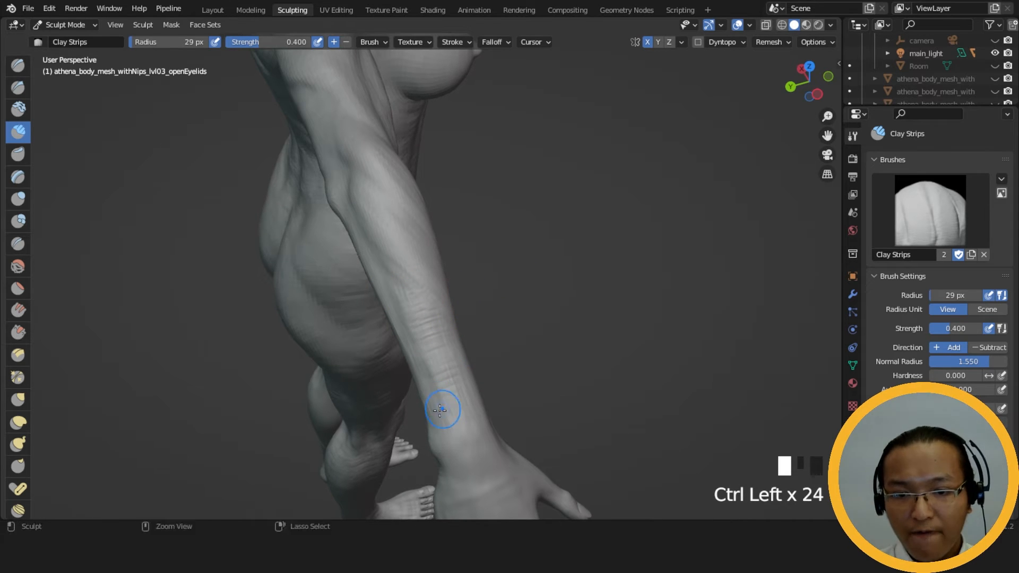
{"action": "left_click_drag", "start_coordinate": [453, 429], "coordinate": [453, 427], "text": "ctrl"}
Lay clay strips lengthwise along the ulna side of the forearm to define its long muscles.
{"action": "mouse_move", "coordinate": [453, 427]}
{"action": "middle_mouse_down"}
{"action": "mouse_move", "coordinate": [593, 336]}
{"action": "mouse_move", "coordinate": [628, 333]}
{"action": "mouse_move", "coordinate": [477, 379]}
{"action": "middle_mouse_up"}
{"action": "mouse_move", "coordinate": [407, 316]}
{"action": "left_mouse_down"}
{"action": "mouse_move", "coordinate": [425, 393]}
{"action": "mouse_move", "coordinate": [419, 366]}
{"action": "left_mouse_up"}
{"action": "left_click_drag", "start_coordinate": [383, 290], "coordinate": [379, 280]}
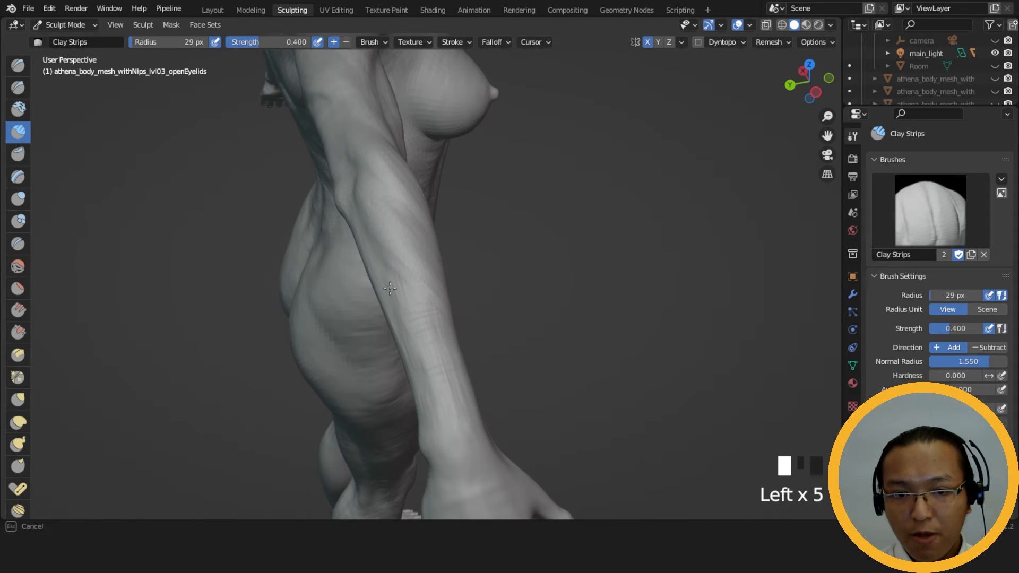
{"action": "middle_click_drag", "start_coordinate": [472, 431], "coordinate": [451, 339], "text": "shift"}
{"action": "left_click_drag", "start_coordinate": [393, 250], "coordinate": [422, 335]}
{"action": "middle_click_drag", "start_coordinate": [422, 335], "coordinate": [432, 265], "text": "ctrl"}
{"action": "left_click_drag", "start_coordinate": [393, 308], "coordinate": [403, 366]}
{"action": "left_click_drag", "start_coordinate": [404, 343], "coordinate": [391, 345]}
Build up the back of the wrist and the ulna bump with short clay strokes from several angles.
{"action": "mouse_move", "coordinate": [420, 317]}
{"action": "middle_mouse_down"}
{"action": "mouse_move", "coordinate": [591, 232]}
{"action": "mouse_move", "coordinate": [523, 287]}
{"action": "middle_mouse_up"}
{"action": "left_click_drag", "start_coordinate": [518, 281], "coordinate": [530, 300]}
{"action": "left_click_drag", "start_coordinate": [519, 283], "coordinate": [530, 299]}
{"action": "left_click_drag", "start_coordinate": [520, 281], "coordinate": [528, 302]}
{"action": "left_click_drag", "start_coordinate": [519, 289], "coordinate": [526, 303]}
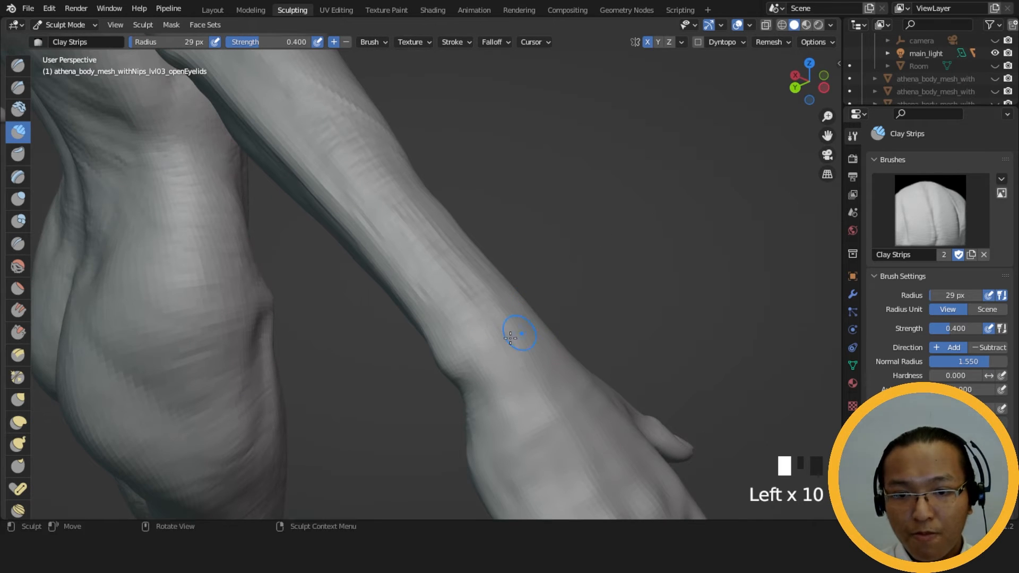
{"action": "middle_click_drag", "start_coordinate": [510, 337], "coordinate": [485, 352]}
{"action": "mouse_move", "coordinate": [414, 366]}
{"action": "left_mouse_down"}
{"action": "mouse_move", "coordinate": [420, 359]}
{"action": "mouse_move", "coordinate": [428, 391]}
{"action": "left_mouse_up"}
{"action": "mouse_move", "coordinate": [428, 391]}
{"action": "middle_mouse_down"}
{"action": "mouse_move", "coordinate": [341, 307]}
{"action": "mouse_move", "coordinate": [546, 234]}
{"action": "mouse_move", "coordinate": [407, 310]}
{"action": "mouse_move", "coordinate": [550, 266]}
{"action": "middle_mouse_up"}
{"action": "left_click_drag", "start_coordinate": [550, 266], "coordinate": [557, 286]}
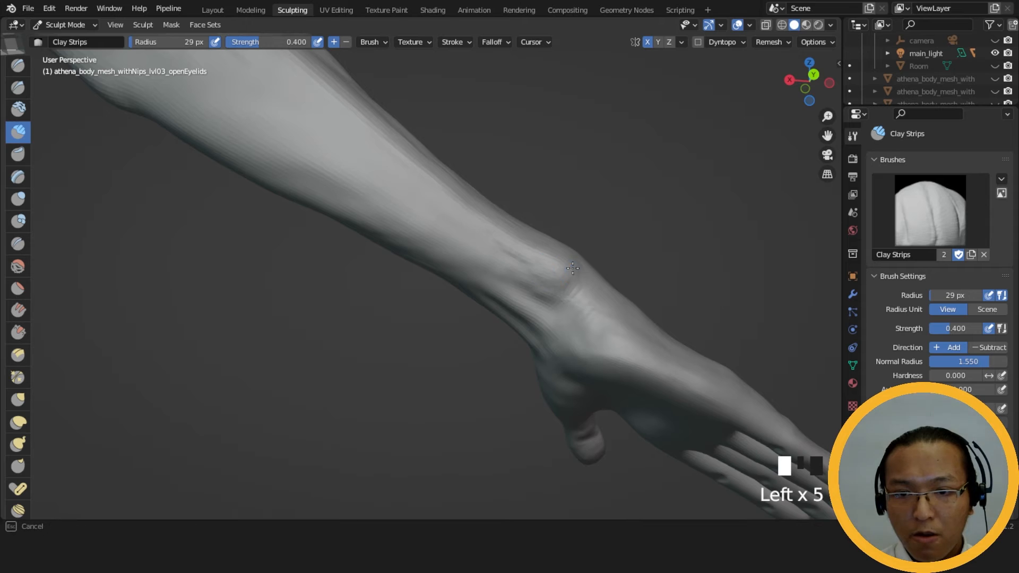
Carve around the ulna bump and refine the transition into the palm side of the wrist.
{"action": "middle_click_drag", "start_coordinate": [572, 268], "coordinate": [518, 281]}
{"action": "mouse_move", "coordinate": [531, 300]}
{"action": "left_mouse_down", "text": "ctrl"}
{"action": "mouse_move", "coordinate": [540, 313]}
{"action": "mouse_move", "coordinate": [587, 285]}
{"action": "left_mouse_up", "text": "ctrl"}
{"action": "middle_click_drag", "start_coordinate": [587, 284], "coordinate": [602, 300]}
{"action": "mouse_move", "coordinate": [533, 315]}
{"action": "left_mouse_down", "text": "ctrl"}
{"action": "mouse_move", "coordinate": [526, 323]}
{"action": "mouse_move", "coordinate": [546, 326]}
{"action": "left_mouse_up", "text": "ctrl"}
{"action": "mouse_move", "coordinate": [573, 289]}
{"action": "middle_mouse_down"}
{"action": "mouse_move", "coordinate": [589, 271]}
{"action": "mouse_move", "coordinate": [581, 265]}
{"action": "middle_mouse_up"}
{"action": "left_click_drag", "start_coordinate": [535, 341], "coordinate": [533, 357]}
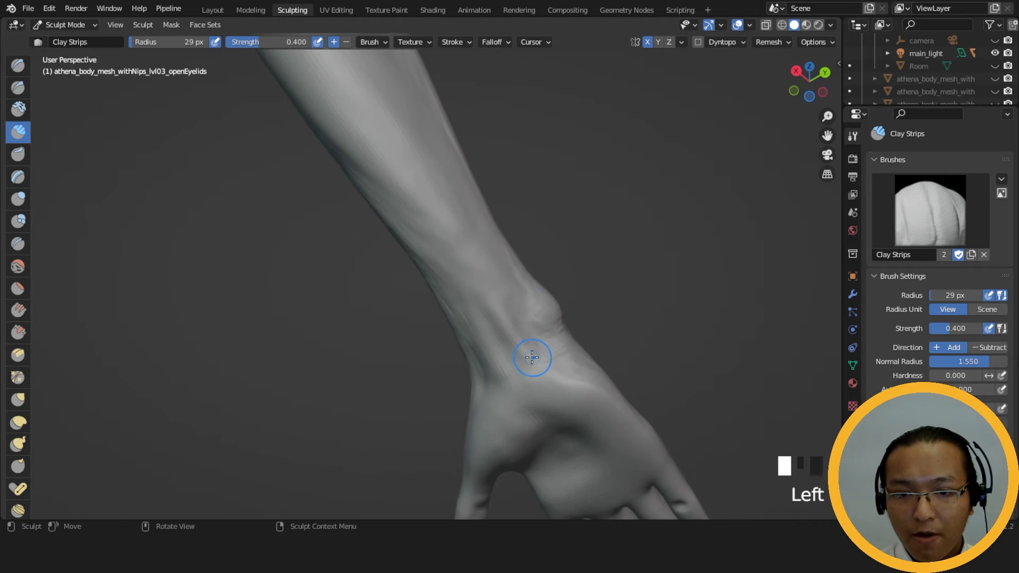
Lay clay strips along the inner forearm to form the tendons running into the palm side of the wrist.
{"action": "middle_click_drag", "start_coordinate": [534, 357], "coordinate": [570, 310]}
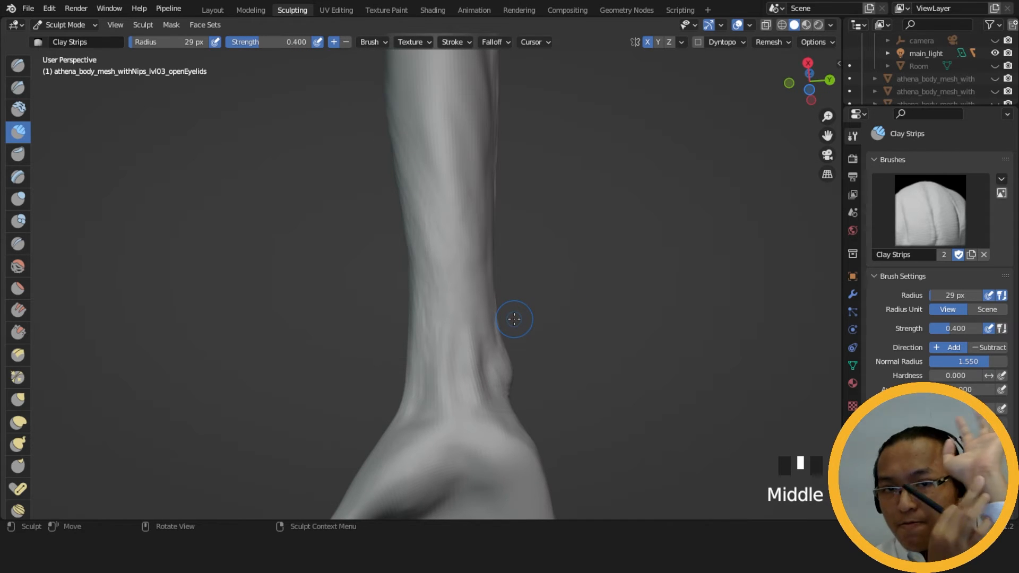
{"action": "left_click_drag", "start_coordinate": [465, 274], "coordinate": [478, 350]}
{"action": "left_click_drag", "start_coordinate": [480, 355], "coordinate": [488, 416]}
{"action": "mouse_move", "coordinate": [488, 393]}
{"action": "middle_mouse_down", "text": "shift"}
{"action": "mouse_move", "coordinate": [469, 265]}
{"action": "mouse_move", "coordinate": [458, 293]}
{"action": "middle_mouse_up", "text": "shift"}
{"action": "left_click_drag", "start_coordinate": [452, 207], "coordinate": [463, 250]}
{"action": "left_click_drag", "start_coordinate": [461, 228], "coordinate": [468, 262]}
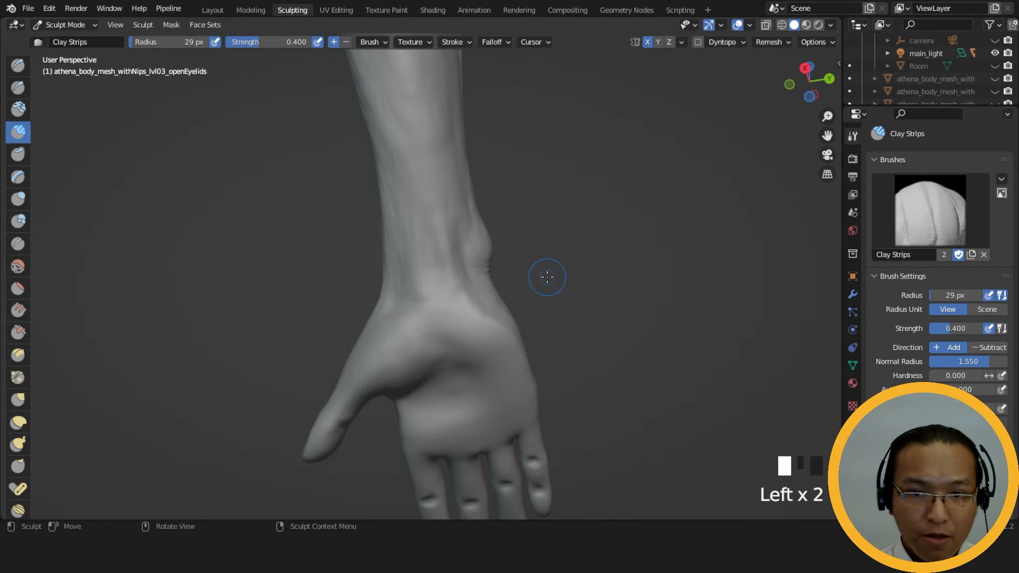
{"action": "middle_click_drag", "start_coordinate": [458, 272], "coordinate": [439, 240]}
{"action": "left_click_drag", "start_coordinate": [410, 212], "coordinate": [408, 265]}
{"action": "left_click_drag", "start_coordinate": [408, 228], "coordinate": [408, 290]}
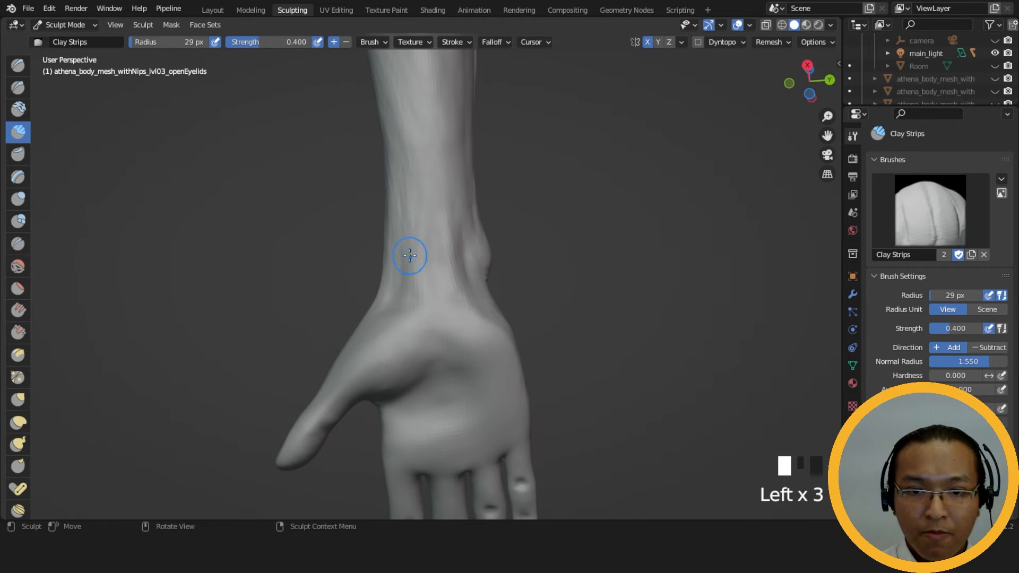
Show the wireframe overlay and use a resized Grab brush to reshape the thumb-side contour of the wrist and lower forearm.
{"action": "left_click", "coordinate": [749, 25]}
{"action": "left_click", "coordinate": [671, 240]}
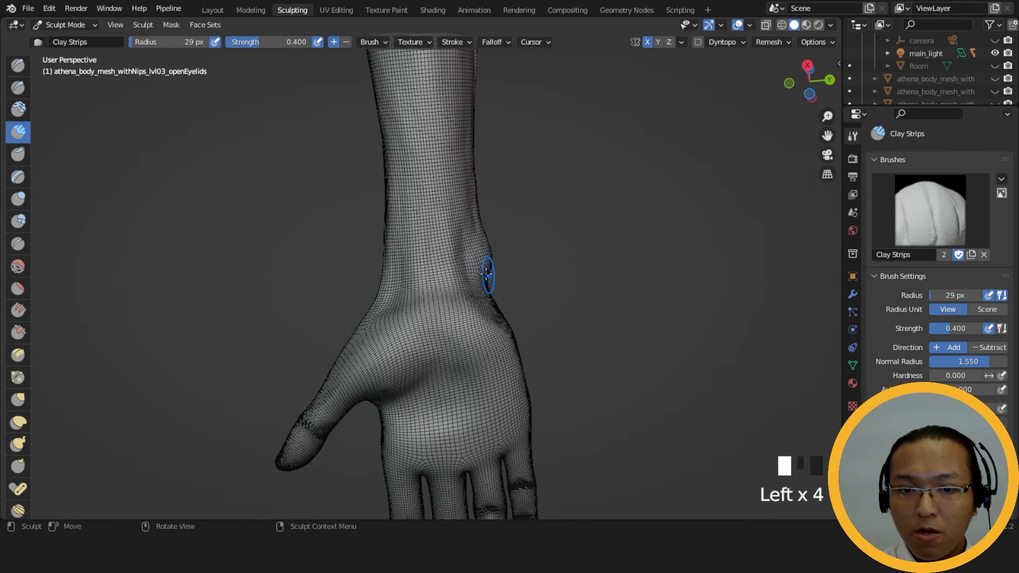
{"action": "key", "text": "g"}
{"action": "key", "text": "f"}
{"action": "left_click", "coordinate": [517, 271]}
{"action": "middle_click_drag", "start_coordinate": [421, 292], "coordinate": [419, 268], "text": "ctrl"}
{"action": "middle_click_drag", "start_coordinate": [419, 268], "coordinate": [414, 327]}
{"action": "key", "text": "f"}
{"action": "left_click", "coordinate": [391, 309]}
{"action": "left_click_drag", "start_coordinate": [391, 309], "coordinate": [382, 312]}
{"action": "mouse_move", "coordinate": [389, 313]}
{"action": "left_mouse_down"}
{"action": "mouse_move", "coordinate": [379, 306]}
{"action": "mouse_move", "coordinate": [388, 283]}
{"action": "left_mouse_up"}
{"action": "left_click_drag", "start_coordinate": [394, 268], "coordinate": [392, 255]}
{"action": "left_click_drag", "start_coordinate": [397, 241], "coordinate": [392, 238]}
{"action": "left_click_drag", "start_coordinate": [397, 232], "coordinate": [392, 228]}
{"action": "left_click_drag", "start_coordinate": [396, 215], "coordinate": [392, 213]}
{"action": "left_click_drag", "start_coordinate": [398, 202], "coordinate": [392, 191]}
{"action": "left_click_drag", "start_coordinate": [397, 177], "coordinate": [392, 174]}
Switch back to Clay Strips with a 45 px radius and hide the wireframe overlay.
{"action": "left_click", "coordinate": [18, 133]}
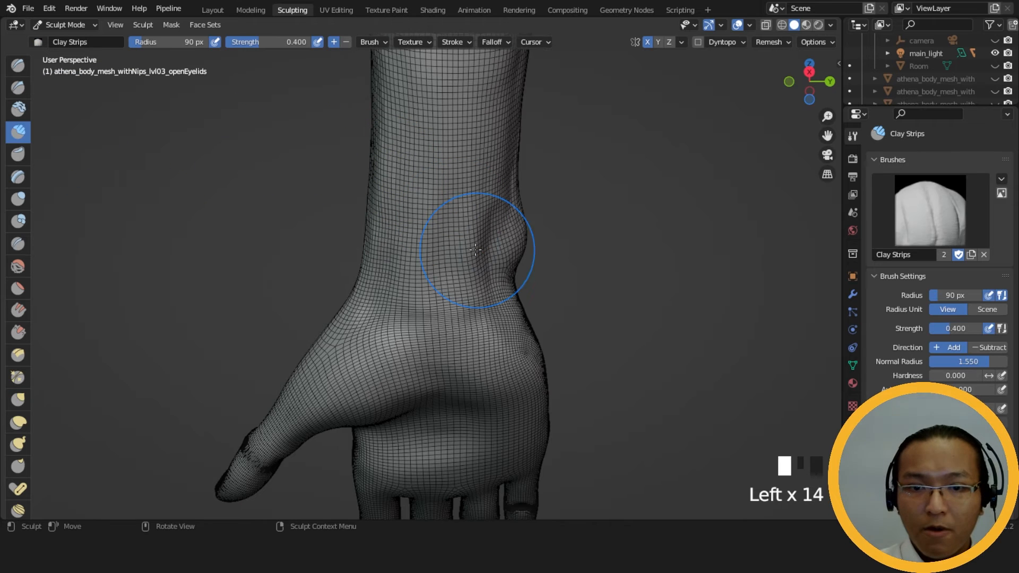
{"action": "key", "text": "f"}
{"action": "left_click", "coordinate": [483, 240]}
{"action": "middle_click_drag", "start_coordinate": [483, 240], "coordinate": [443, 154]}
{"action": "left_click", "coordinate": [721, 25]}
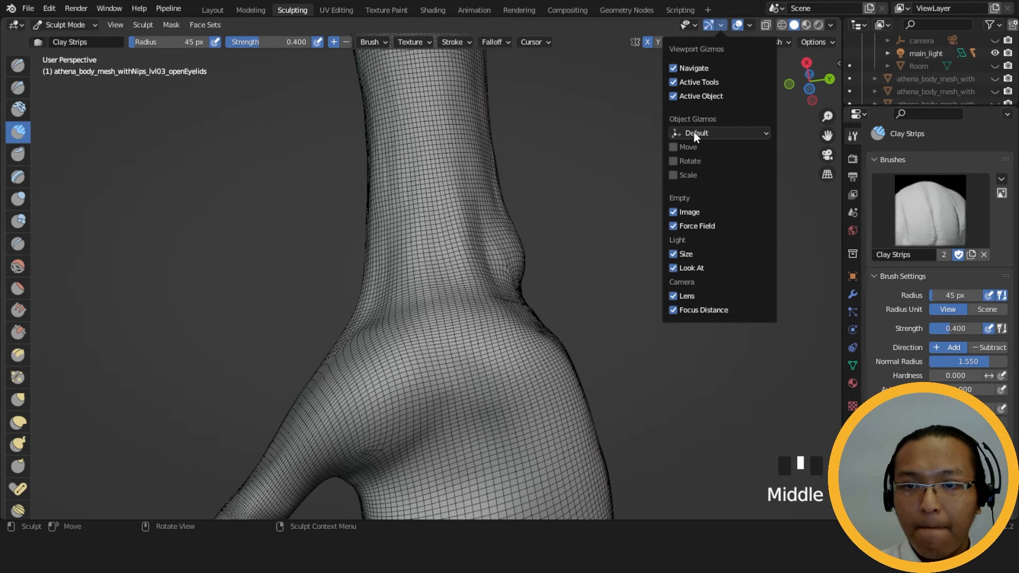
{"action": "left_click", "coordinate": [749, 25]}
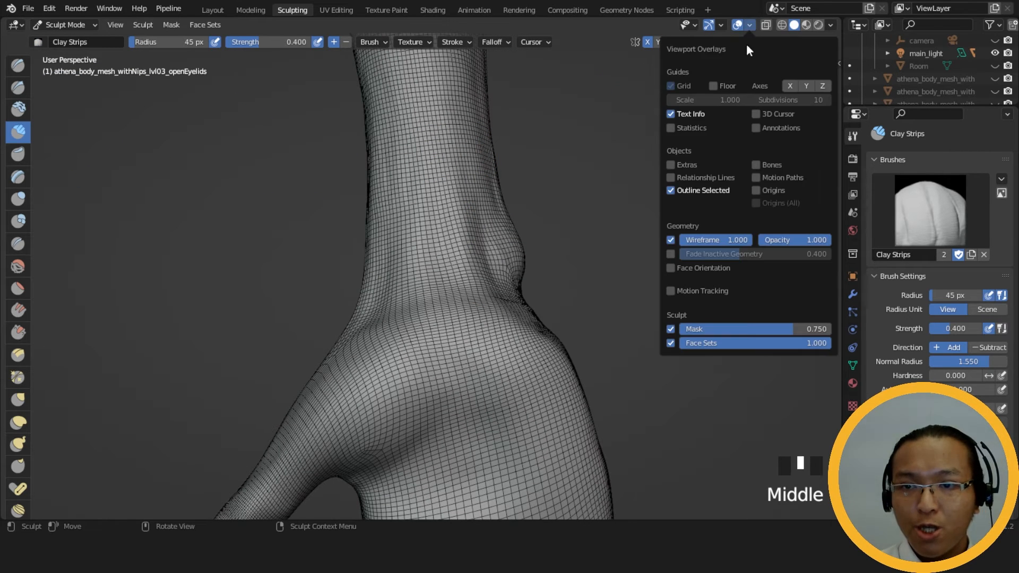
{"action": "left_click", "coordinate": [671, 240]}
Build up long clay strips on the thumb side of the inner forearm down to the wrist.
{"action": "left_click_drag", "start_coordinate": [489, 144], "coordinate": [494, 160]}
{"action": "middle_click_drag", "start_coordinate": [493, 176], "coordinate": [471, 282]}
{"action": "left_click_drag", "start_coordinate": [417, 125], "coordinate": [409, 252]}
{"action": "left_click_drag", "start_coordinate": [407, 202], "coordinate": [402, 284]}
{"action": "middle_click_drag", "start_coordinate": [402, 265], "coordinate": [391, 318], "text": "ctrl"}
{"action": "left_click_drag", "start_coordinate": [411, 130], "coordinate": [404, 287]}
{"action": "left_click_drag", "start_coordinate": [410, 139], "coordinate": [400, 307]}
{"action": "left_click_drag", "start_coordinate": [410, 159], "coordinate": [409, 270]}
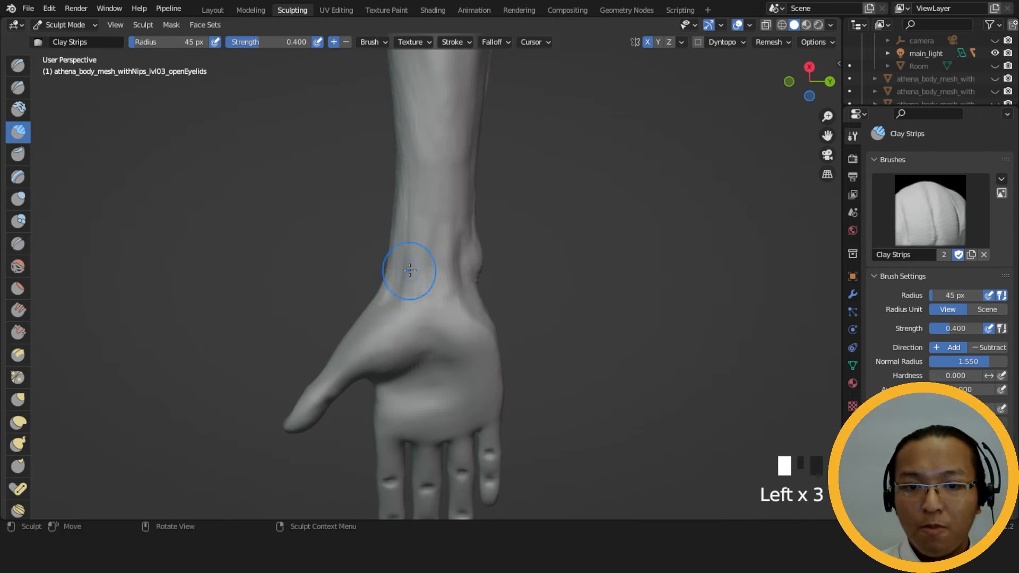
Set the brush radius to 43 px and add tendon strokes on the inner wrist beside the ulna bump.
{"action": "key", "text": "f"}
{"action": "left_click", "coordinate": [405, 232]}
{"action": "left_click_drag", "start_coordinate": [405, 232], "coordinate": [459, 287]}
{"action": "left_click_drag", "start_coordinate": [457, 239], "coordinate": [463, 303]}
{"action": "left_click_drag", "start_coordinate": [458, 244], "coordinate": [464, 303]}
{"action": "left_click_drag", "start_coordinate": [460, 254], "coordinate": [467, 291]}
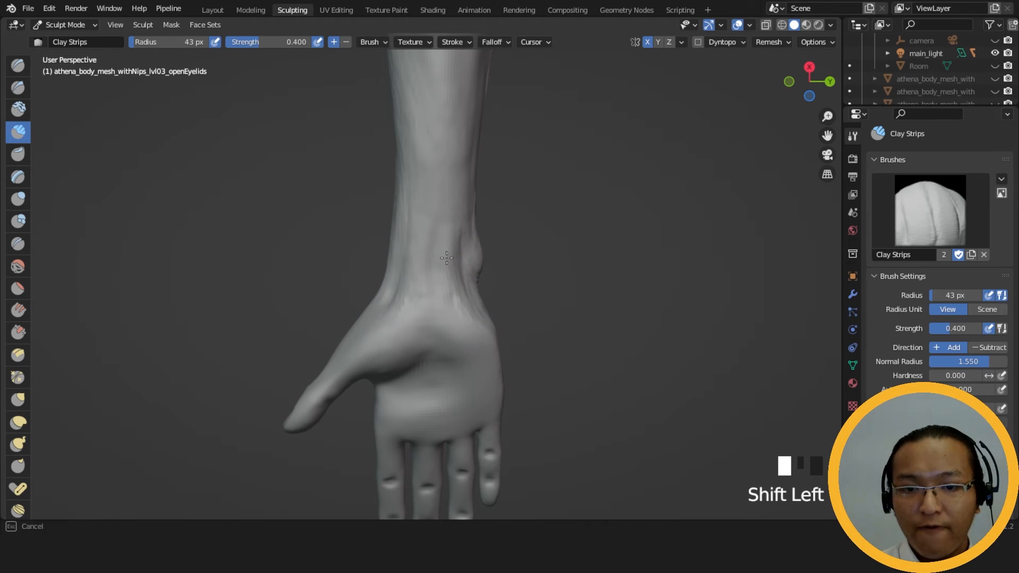
Smooth the inner wrist and carve a lengthwise groove down its centre toward the palm with Clay Strips.
{"action": "left_click_drag", "start_coordinate": [445, 254], "coordinate": [443, 281], "text": "shift"}
{"action": "left_click_drag", "start_coordinate": [438, 223], "coordinate": [435, 276], "text": "ctrl"}
{"action": "left_click_drag", "start_coordinate": [437, 217], "coordinate": [435, 273], "text": "ctrl"}
{"action": "left_click_drag", "start_coordinate": [438, 212], "coordinate": [435, 279], "text": "ctrl"}
{"action": "mouse_move", "coordinate": [457, 228]}
{"action": "middle_mouse_down"}
{"action": "mouse_move", "coordinate": [441, 281]}
{"action": "mouse_move", "coordinate": [431, 199]}
{"action": "middle_mouse_up"}
{"action": "mouse_move", "coordinate": [429, 175]}
{"action": "left_mouse_down", "text": "ctrl"}
{"action": "mouse_move", "coordinate": [428, 164]}
{"action": "mouse_move", "coordinate": [427, 244]}
{"action": "left_mouse_up", "text": "ctrl"}
{"action": "left_click_drag", "start_coordinate": [428, 197], "coordinate": [429, 270], "text": "ctrl"}
Carve the inner wrist groove further with a resized brush and undo the last two strokes.
{"action": "key", "text": "f"}
{"action": "left_click", "coordinate": [426, 281]}
{"action": "mouse_move", "coordinate": [430, 218]}
{"action": "left_mouse_down", "text": "ctrl"}
{"action": "mouse_move", "coordinate": [430, 206]}
{"action": "mouse_move", "coordinate": [431, 271]}
{"action": "left_mouse_up", "text": "ctrl"}
{"action": "left_click_drag", "start_coordinate": [431, 195], "coordinate": [432, 276], "text": "ctrl"}
{"action": "left_click_drag", "start_coordinate": [431, 239], "coordinate": [432, 295], "text": "ctrl"}
{"action": "key", "text": "ctrl+z"}
{"action": "key", "text": "ctrl+z"}
Set the brush radius to 30 px, then recarve and smooth the central groove of the inner wrist.
{"action": "key", "text": "f"}
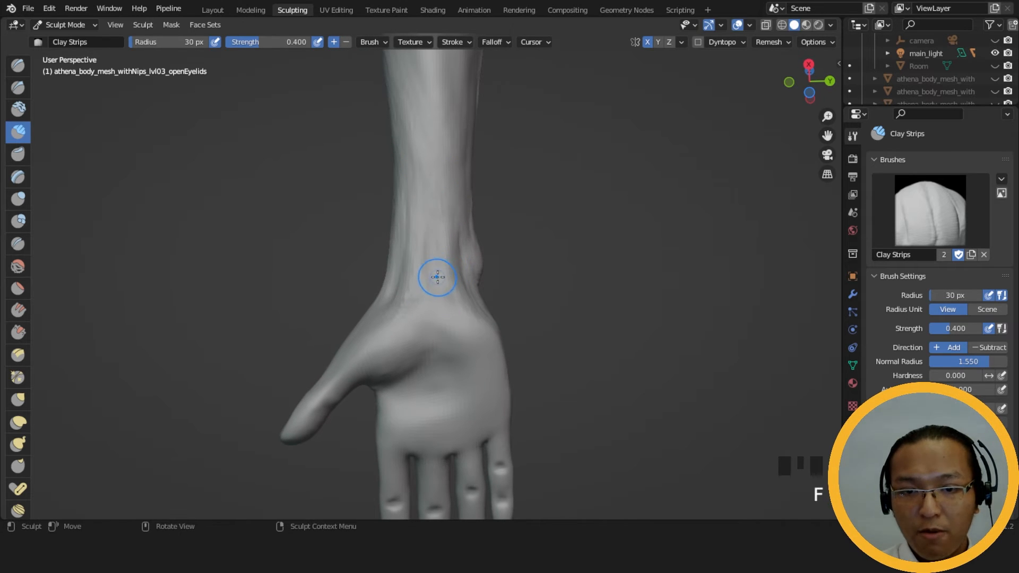
{"action": "left_click", "coordinate": [435, 278]}
{"action": "left_click_drag", "start_coordinate": [432, 239], "coordinate": [431, 287], "text": "ctrl"}
{"action": "left_click_drag", "start_coordinate": [431, 250], "coordinate": [430, 290], "text": "ctrl"}
{"action": "left_click_drag", "start_coordinate": [432, 182], "coordinate": [432, 296], "text": "shift"}
Build up the lengthwise tendon ridges on the inner wrist just above the palm with Clay Strips.
{"action": "mouse_move", "coordinate": [432, 295]}
{"action": "middle_mouse_down"}
{"action": "mouse_move", "coordinate": [444, 308]}
{"action": "mouse_move", "coordinate": [391, 201]}
{"action": "mouse_move", "coordinate": [307, 234]}
{"action": "mouse_move", "coordinate": [585, 248]}
{"action": "mouse_move", "coordinate": [614, 236]}
{"action": "mouse_move", "coordinate": [455, 182]}
{"action": "middle_mouse_up"}
{"action": "left_click_drag", "start_coordinate": [454, 182], "coordinate": [434, 263]}
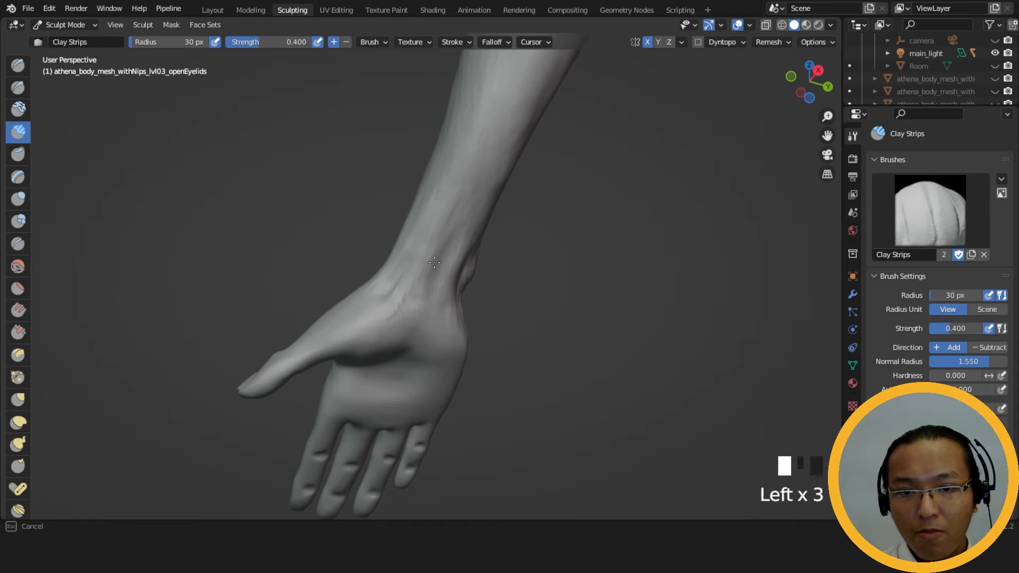
{"action": "left_click_drag", "start_coordinate": [450, 224], "coordinate": [463, 191]}
{"action": "middle_click_drag", "start_coordinate": [480, 148], "coordinate": [446, 142]}
{"action": "left_click_drag", "start_coordinate": [445, 159], "coordinate": [440, 223]}
{"action": "left_click_drag", "start_coordinate": [448, 169], "coordinate": [441, 228]}
{"action": "left_click_drag", "start_coordinate": [453, 169], "coordinate": [442, 238]}
{"action": "left_click_drag", "start_coordinate": [455, 186], "coordinate": [447, 244]}
{"action": "mouse_move", "coordinate": [450, 239]}
{"action": "left_mouse_down"}
{"action": "mouse_move", "coordinate": [454, 202]}
{"action": "mouse_move", "coordinate": [450, 248]}
{"action": "left_mouse_up"}
{"action": "left_click_drag", "start_coordinate": [451, 207], "coordinate": [449, 244]}
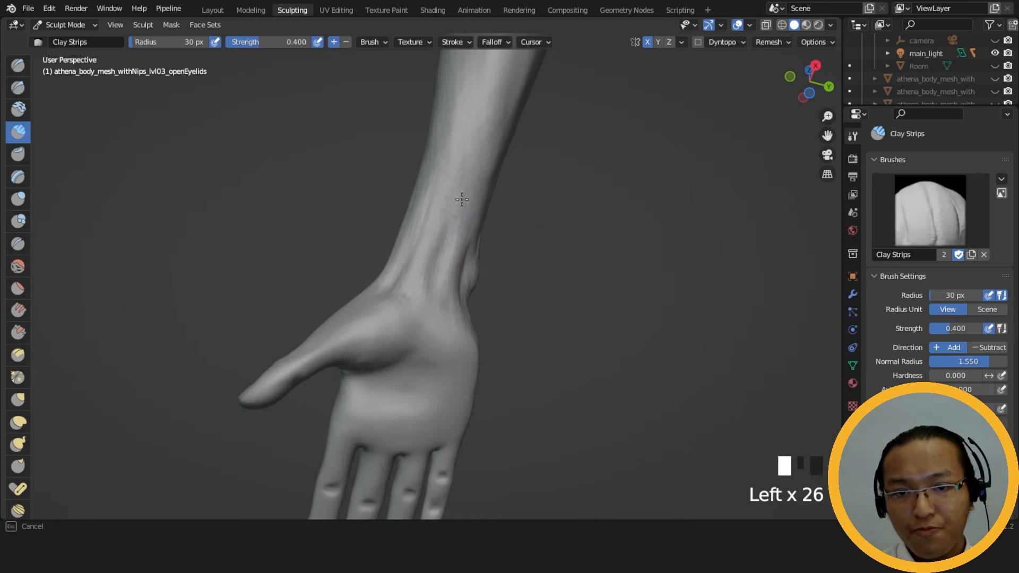
Extend the inner wrist tendon ridge upward along the middle of the forearm.
{"action": "middle_click_drag", "start_coordinate": [449, 244], "coordinate": [439, 302], "text": "shift"}
{"action": "left_click_drag", "start_coordinate": [469, 305], "coordinate": [451, 239]}
{"action": "left_click_drag", "start_coordinate": [448, 287], "coordinate": [451, 236]}
{"action": "left_click_drag", "start_coordinate": [454, 281], "coordinate": [471, 212]}
{"action": "left_click_drag", "start_coordinate": [467, 222], "coordinate": [489, 96]}
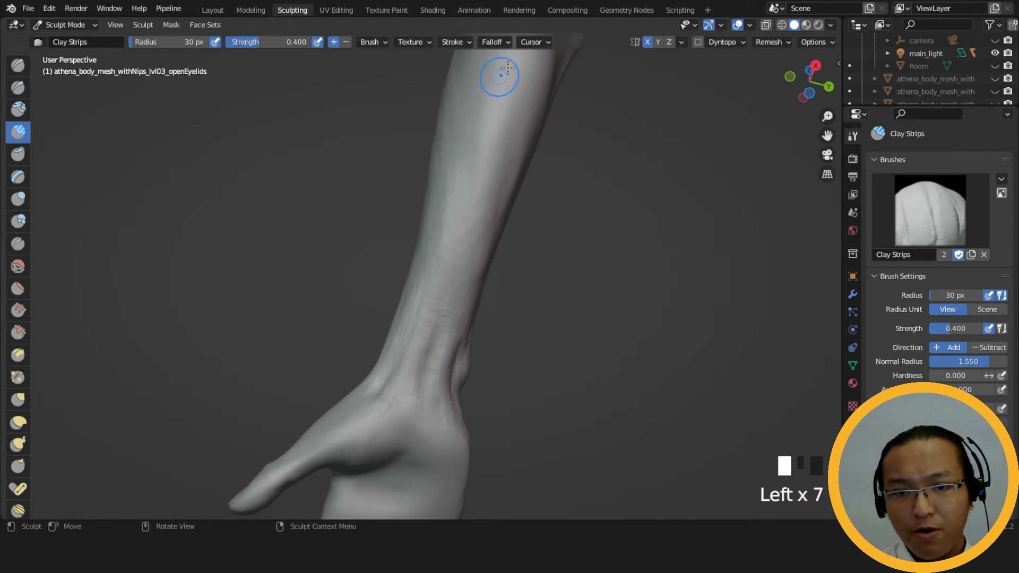
Carve the hollows beside the inner wrist tendons down to the base of the palm.
{"action": "left_click_drag", "start_coordinate": [445, 313], "coordinate": [426, 372]}
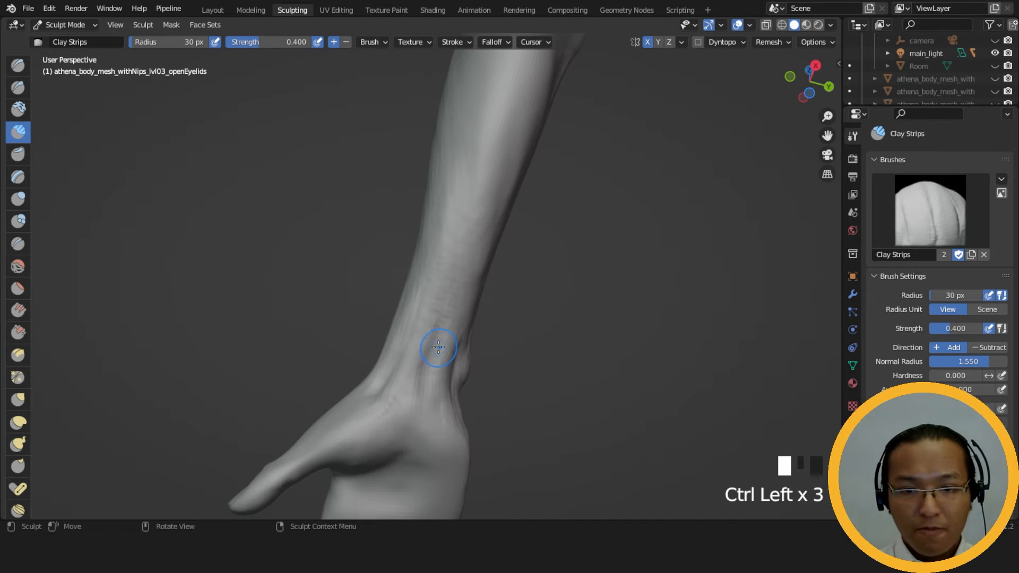
{"action": "left_click_drag", "start_coordinate": [431, 366], "coordinate": [432, 360], "text": "ctrl"}
{"action": "middle_click_drag", "start_coordinate": [432, 359], "coordinate": [391, 329], "text": "shift"}
{"action": "mouse_move", "coordinate": [395, 318]}
{"action": "left_mouse_down"}
{"action": "mouse_move", "coordinate": [411, 323]}
{"action": "mouse_move", "coordinate": [407, 342]}
{"action": "left_mouse_up"}
{"action": "left_click_drag", "start_coordinate": [402, 309], "coordinate": [401, 330], "text": "ctrl"}
{"action": "left_click_drag", "start_coordinate": [405, 308], "coordinate": [401, 323], "text": "ctrl"}
{"action": "left_click_drag", "start_coordinate": [408, 299], "coordinate": [402, 320], "text": "ctrl"}
{"action": "left_click_drag", "start_coordinate": [409, 300], "coordinate": [405, 318], "text": "ctrl"}
{"action": "middle_click_drag", "start_coordinate": [411, 303], "coordinate": [400, 290]}
Build up the transition between the inner wrist and the palm, and deepen the hollow beside it.
{"action": "mouse_move", "coordinate": [416, 322]}
{"action": "left_mouse_down"}
{"action": "mouse_move", "coordinate": [407, 321]}
{"action": "mouse_move", "coordinate": [420, 324]}
{"action": "left_mouse_up"}
{"action": "left_click_drag", "start_coordinate": [404, 323], "coordinate": [418, 326]}
{"action": "left_click_drag", "start_coordinate": [402, 321], "coordinate": [415, 324]}
{"action": "left_click_drag", "start_coordinate": [406, 321], "coordinate": [397, 317]}
{"action": "middle_click_drag", "start_coordinate": [415, 348], "coordinate": [411, 320]}
{"action": "left_click_drag", "start_coordinate": [412, 321], "coordinate": [414, 331], "text": "ctrl"}
{"action": "left_click_drag", "start_coordinate": [413, 326], "coordinate": [415, 338], "text": "ctrl"}
Build up the heel of the palm and the little-finger side of the wrist below the protruding wrist bone.
{"action": "middle_click_drag", "start_coordinate": [438, 317], "coordinate": [441, 335]}
{"action": "left_click_drag", "start_coordinate": [436, 340], "coordinate": [451, 342]}
{"action": "left_click_drag", "start_coordinate": [438, 342], "coordinate": [452, 345]}
{"action": "middle_click_drag", "start_coordinate": [449, 362], "coordinate": [411, 409]}
{"action": "left_click_drag", "start_coordinate": [481, 309], "coordinate": [516, 319]}
{"action": "middle_click_drag", "start_coordinate": [515, 319], "coordinate": [461, 323]}
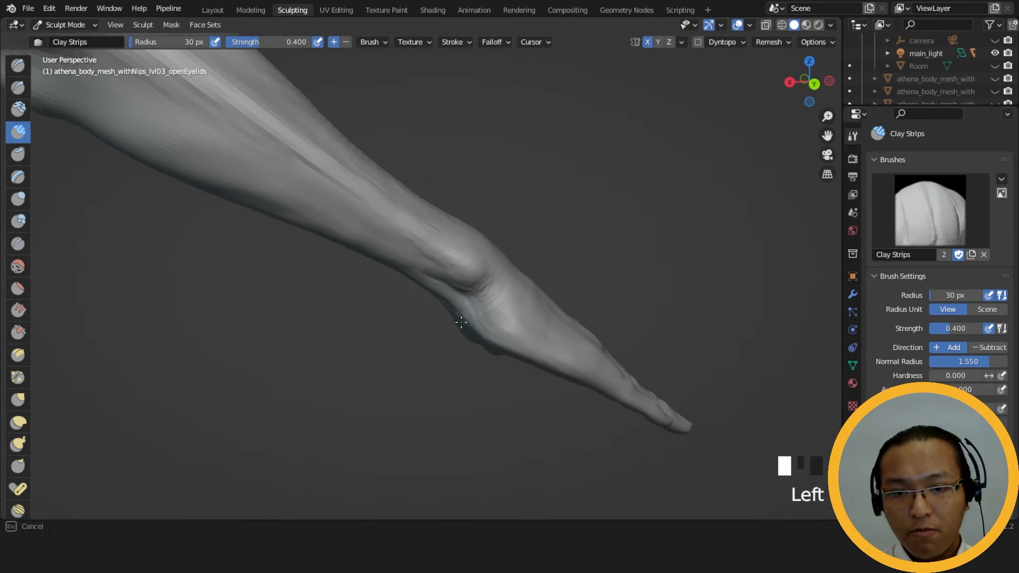
{"action": "left_click_drag", "start_coordinate": [473, 318], "coordinate": [488, 321]}
{"action": "left_click_drag", "start_coordinate": [491, 321], "coordinate": [503, 325]}
{"action": "mouse_move", "coordinate": [503, 326]}
{"action": "middle_mouse_down"}
{"action": "mouse_move", "coordinate": [494, 314]}
{"action": "mouse_move", "coordinate": [428, 405]}
{"action": "mouse_move", "coordinate": [455, 215]}
{"action": "middle_mouse_up"}
{"action": "left_click_drag", "start_coordinate": [456, 217], "coordinate": [486, 219]}
{"action": "left_click_drag", "start_coordinate": [472, 219], "coordinate": [495, 222]}
{"action": "middle_click_drag", "start_coordinate": [491, 225], "coordinate": [484, 286]}
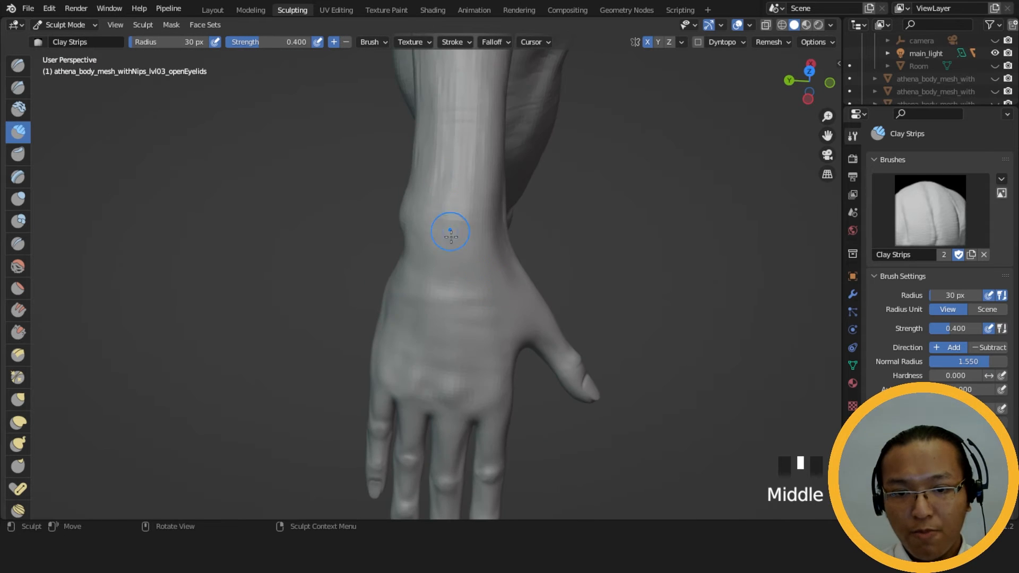
Add clay to the back of the hand, shaping the knuckles and the raised tendons leading from the wrist.
{"action": "middle_click_drag", "start_coordinate": [450, 232], "coordinate": [485, 292]}
{"action": "left_click", "coordinate": [441, 366]}
{"action": "left_click", "coordinate": [430, 366]}
{"action": "left_click", "coordinate": [431, 362]}
{"action": "left_click_drag", "start_coordinate": [430, 356], "coordinate": [468, 346]}
{"action": "left_click", "coordinate": [466, 276]}
{"action": "left_click", "coordinate": [456, 212]}
{"action": "left_click", "coordinate": [457, 213]}
{"action": "left_click", "coordinate": [497, 357]}
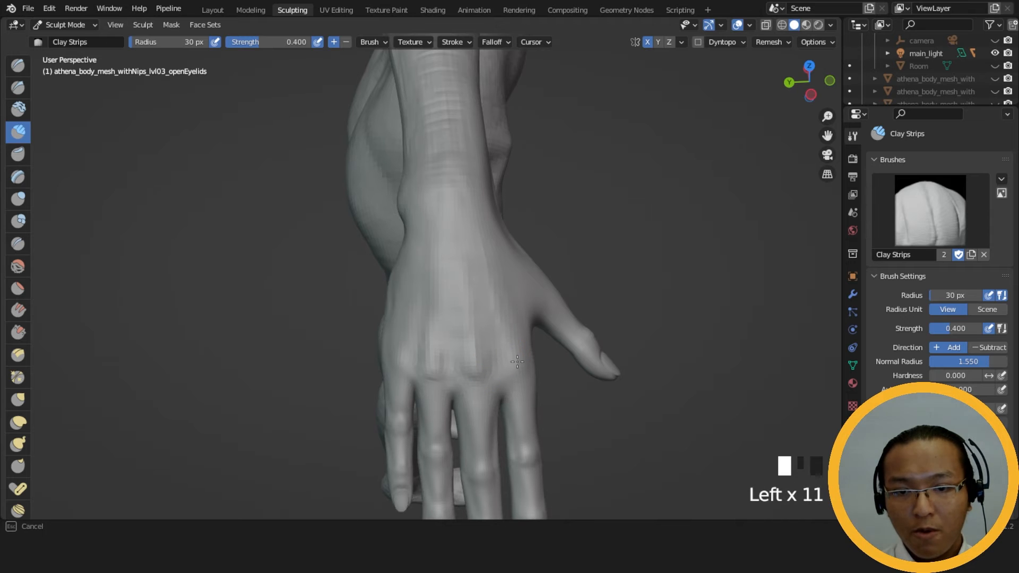
Build up the tendon on the back of the hand running from the wrist toward the ring finger's knuckle.
{"action": "middle_click_drag", "start_coordinate": [454, 332], "coordinate": [480, 332]}
{"action": "left_click_drag", "start_coordinate": [446, 281], "coordinate": [460, 356]}
{"action": "left_click_drag", "start_coordinate": [438, 255], "coordinate": [460, 357]}
{"action": "left_click", "coordinate": [460, 352]}
{"action": "middle_click_drag", "start_coordinate": [460, 352], "coordinate": [394, 417]}
{"action": "left_click", "coordinate": [446, 269]}
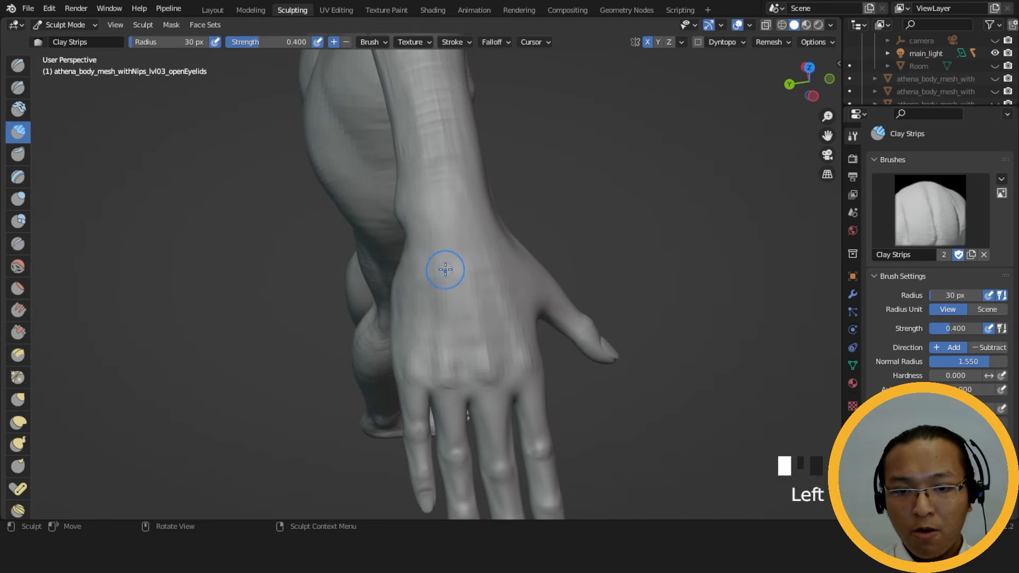
Carve and smooth the little-finger side of the back of the hand between the wrist and the knuckle.
{"action": "middle_click_drag", "start_coordinate": [457, 306], "coordinate": [444, 319]}
{"action": "left_click", "coordinate": [440, 350], "text": "ctrl"}
{"action": "left_click", "coordinate": [440, 350], "text": "ctrl"}
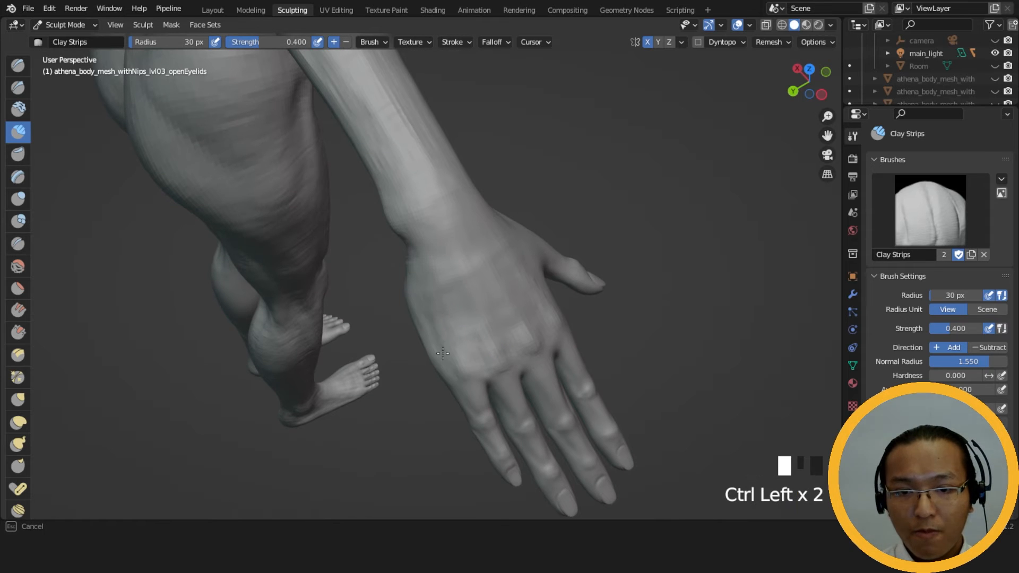
{"action": "middle_click_drag", "start_coordinate": [448, 363], "coordinate": [417, 261]}
{"action": "left_click", "coordinate": [417, 298], "text": "ctrl"}
{"action": "left_click", "coordinate": [418, 325], "text": "ctrl"}
{"action": "left_click", "coordinate": [417, 261], "text": "shift"}
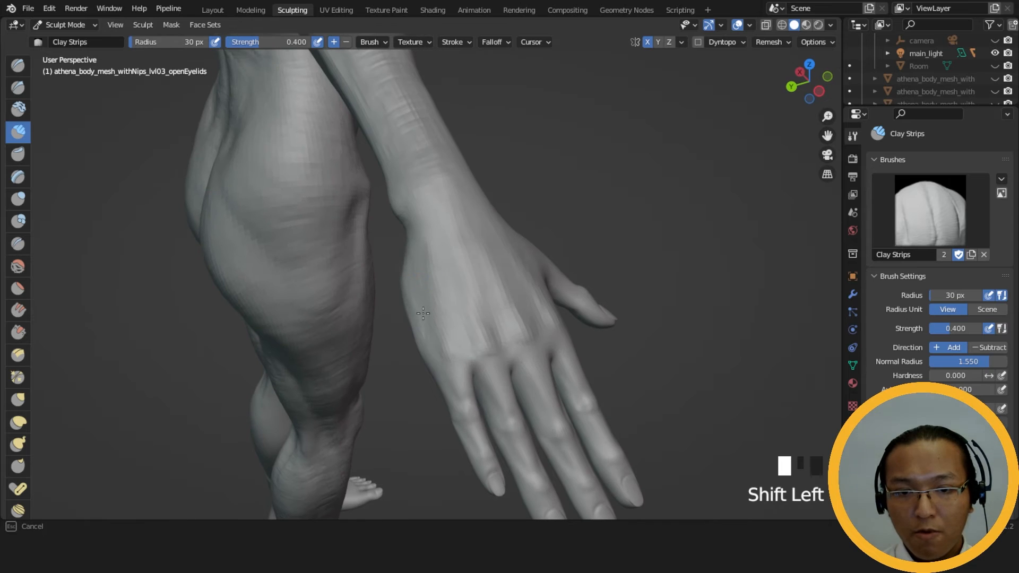
{"action": "left_click_drag", "start_coordinate": [420, 285], "coordinate": [421, 302], "text": "shift"}
{"action": "left_click_drag", "start_coordinate": [420, 287], "coordinate": [427, 313], "text": "ctrl"}
Carve down the outer edge of the hand just past the protruding wrist bone.
{"action": "middle_click_drag", "start_coordinate": [426, 265], "coordinate": [503, 250]}
{"action": "left_click_drag", "start_coordinate": [445, 242], "coordinate": [478, 278], "text": "ctrl"}
{"action": "left_click", "coordinate": [429, 260], "text": "shift"}
{"action": "middle_click_drag", "start_coordinate": [483, 286], "coordinate": [433, 260]}
{"action": "left_click", "coordinate": [433, 260], "text": "ctrl"}
{"action": "left_click", "coordinate": [432, 260], "text": "ctrl"}
{"action": "left_click", "coordinate": [442, 265], "text": "ctrl"}
{"action": "left_click", "coordinate": [444, 269], "text": "ctrl"}
{"action": "left_click", "coordinate": [445, 272], "text": "ctrl"}
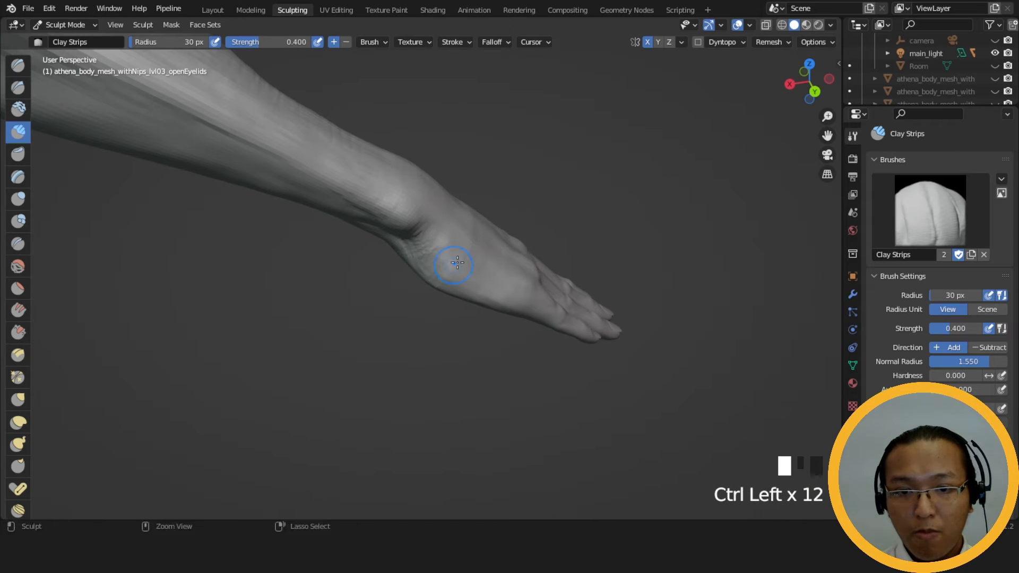
{"action": "left_click", "coordinate": [460, 272], "text": "ctrl"}
{"action": "left_click", "coordinate": [466, 271], "text": "ctrl"}
{"action": "left_click", "coordinate": [472, 269], "text": "ctrl"}
{"action": "left_click", "coordinate": [477, 267], "text": "ctrl"}
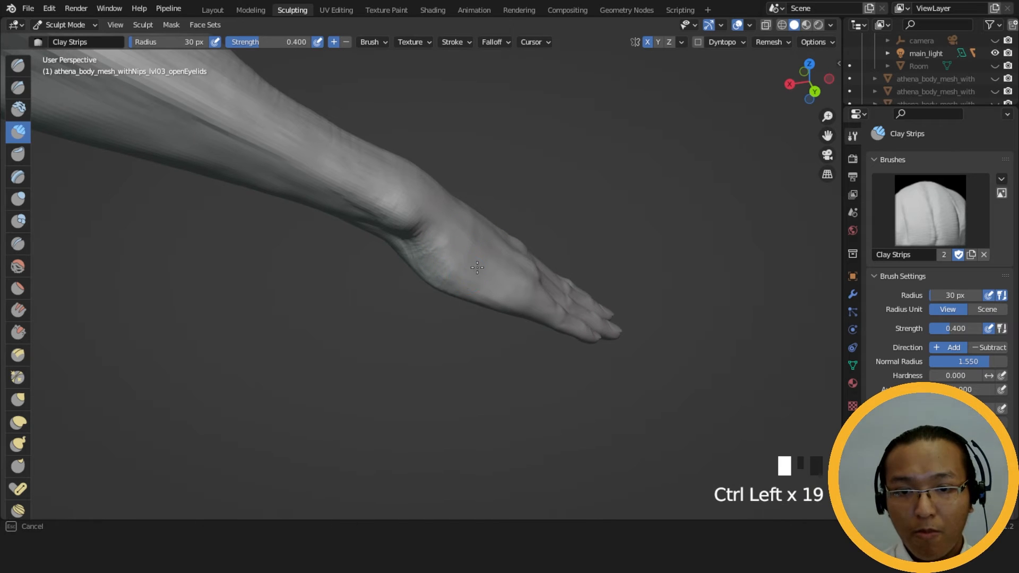
Carve the outer edge of the hand along the little-finger side to slim its contour.
{"action": "left_click", "coordinate": [494, 304], "text": "ctrl"}
{"action": "left_click", "coordinate": [502, 305], "text": "ctrl"}
{"action": "left_click", "coordinate": [508, 308], "text": "ctrl"}
{"action": "left_click", "coordinate": [423, 279], "text": "ctrl"}
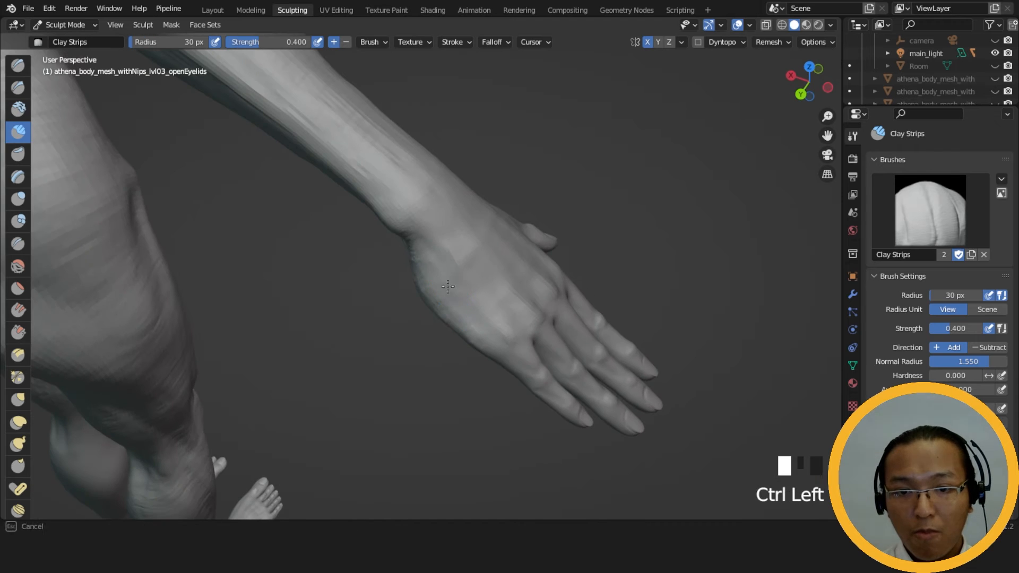
{"action": "left_click", "coordinate": [423, 279], "text": "ctrl"}
{"action": "left_click", "coordinate": [423, 279], "text": "ctrl"}
{"action": "left_click", "coordinate": [424, 279], "text": "ctrl"}
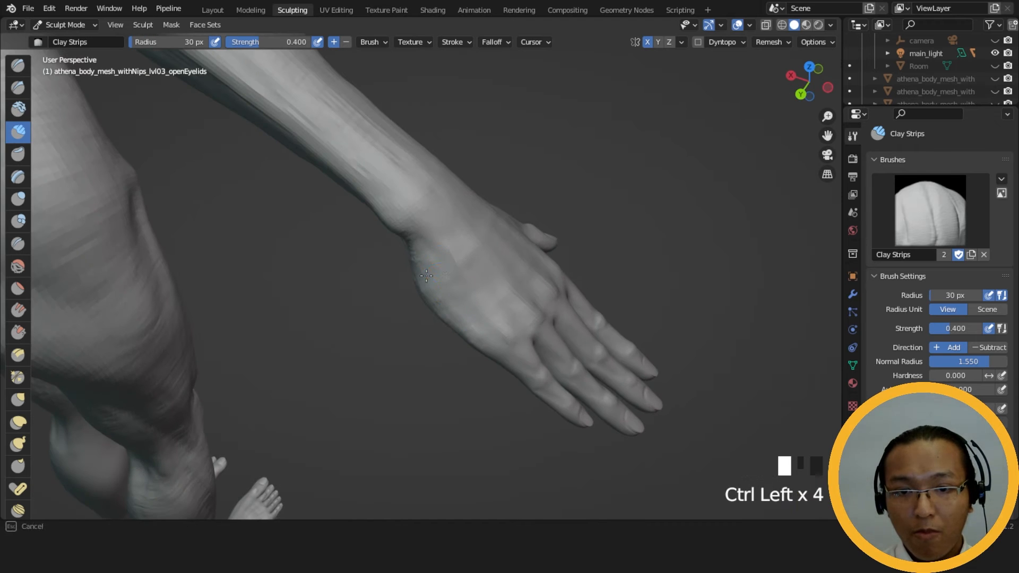
{"action": "left_click", "coordinate": [421, 264], "text": "ctrl"}
{"action": "left_click", "coordinate": [440, 279], "text": "ctrl"}
{"action": "middle_click_drag", "start_coordinate": [462, 295], "coordinate": [416, 296]}
Add clay along the little-finger side of the back of the hand toward the knuckle.
{"action": "left_click", "coordinate": [425, 297]}
{"action": "left_click", "coordinate": [432, 299]}
{"action": "left_click", "coordinate": [446, 304]}
{"action": "mouse_move", "coordinate": [462, 330]}
{"action": "middle_mouse_down"}
{"action": "mouse_move", "coordinate": [589, 289]}
{"action": "mouse_move", "coordinate": [444, 321]}
{"action": "mouse_move", "coordinate": [442, 258]}
{"action": "middle_mouse_up"}
{"action": "left_click", "coordinate": [473, 308]}
{"action": "left_click", "coordinate": [456, 315]}
{"action": "left_click_drag", "start_coordinate": [433, 371], "coordinate": [444, 344]}
Carve the recesses between the knuckles on the back of the hand.
{"action": "mouse_move", "coordinate": [446, 338]}
{"action": "left_mouse_down", "text": "ctrl"}
{"action": "mouse_move", "coordinate": [451, 367]}
{"action": "mouse_move", "coordinate": [505, 383]}
{"action": "left_mouse_up", "text": "ctrl"}
{"action": "scroll", "coordinate": [477, 357], "scroll_direction": "up", "scroll_amount": 1}
{"action": "left_click", "coordinate": [505, 384], "text": "ctrl"}
{"action": "mouse_move", "coordinate": [504, 384]}
{"action": "middle_mouse_down"}
{"action": "mouse_move", "coordinate": [484, 364]}
{"action": "mouse_move", "coordinate": [482, 325]}
{"action": "middle_mouse_up"}
{"action": "mouse_move", "coordinate": [467, 321]}
{"action": "left_mouse_down", "text": "ctrl"}
{"action": "mouse_move", "coordinate": [447, 311]}
{"action": "mouse_move", "coordinate": [443, 333]}
{"action": "left_mouse_up", "text": "ctrl"}
{"action": "middle_click_drag", "start_coordinate": [467, 325], "coordinate": [506, 325]}
{"action": "left_click_drag", "start_coordinate": [513, 313], "coordinate": [518, 329], "text": "ctrl"}
{"action": "left_click_drag", "start_coordinate": [516, 307], "coordinate": [519, 325], "text": "ctrl"}
{"action": "mouse_move", "coordinate": [518, 293]}
{"action": "left_mouse_down", "text": "ctrl"}
{"action": "mouse_move", "coordinate": [518, 321]}
{"action": "mouse_move", "coordinate": [462, 324]}
{"action": "left_mouse_up", "text": "ctrl"}
Deepen the valley between the index and middle finger knuckles and smooth its surface.
{"action": "mouse_move", "coordinate": [462, 325]}
{"action": "middle_mouse_down"}
{"action": "mouse_move", "coordinate": [536, 291]}
{"action": "mouse_move", "coordinate": [537, 312]}
{"action": "middle_mouse_up"}
{"action": "left_click_drag", "start_coordinate": [531, 313], "coordinate": [507, 330], "text": "ctrl"}
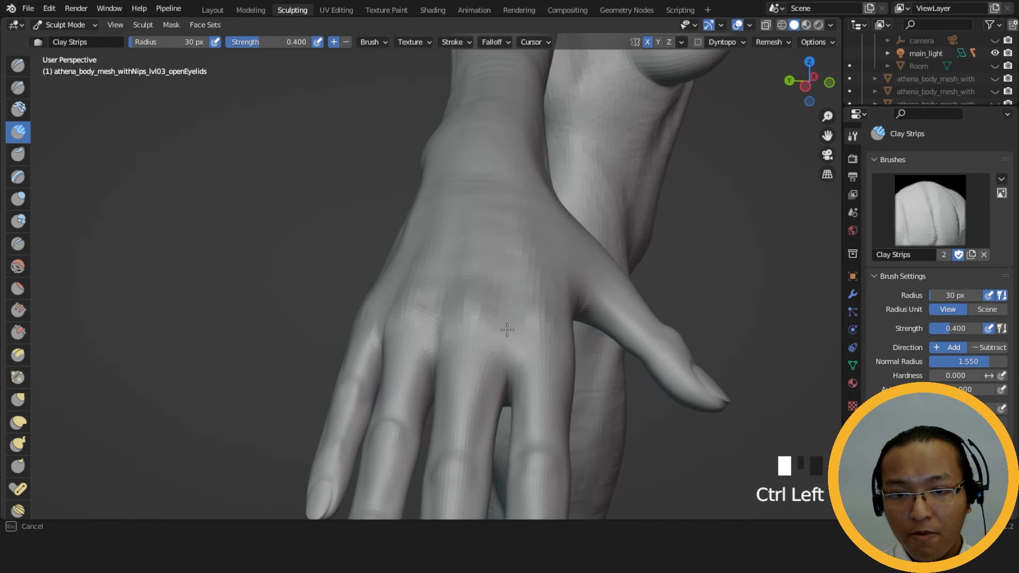
{"action": "left_click", "coordinate": [505, 361], "text": "ctrl"}
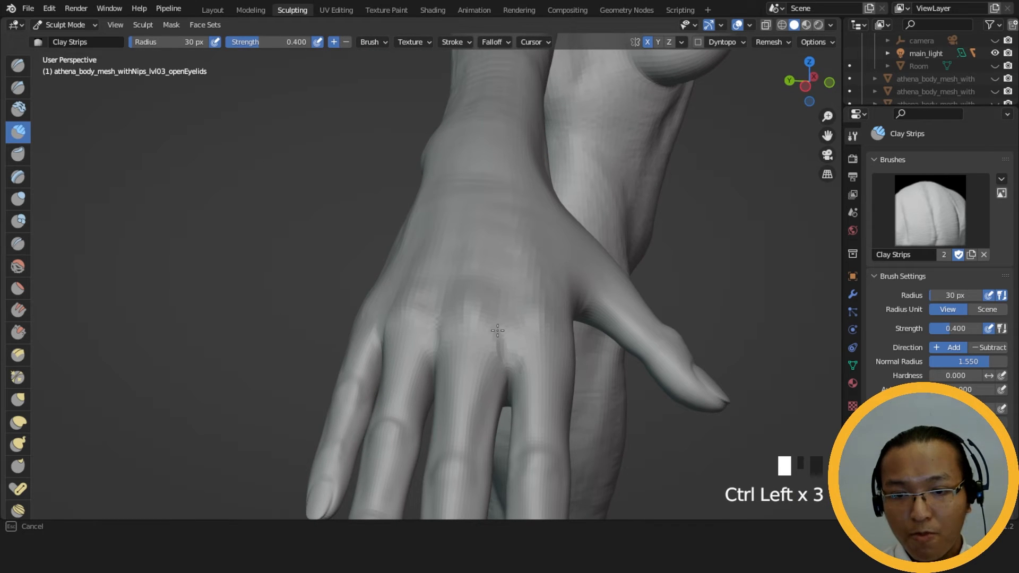
{"action": "middle_click_drag", "start_coordinate": [503, 372], "coordinate": [412, 371]}
{"action": "left_click_drag", "start_coordinate": [412, 371], "coordinate": [407, 343], "text": "shift"}
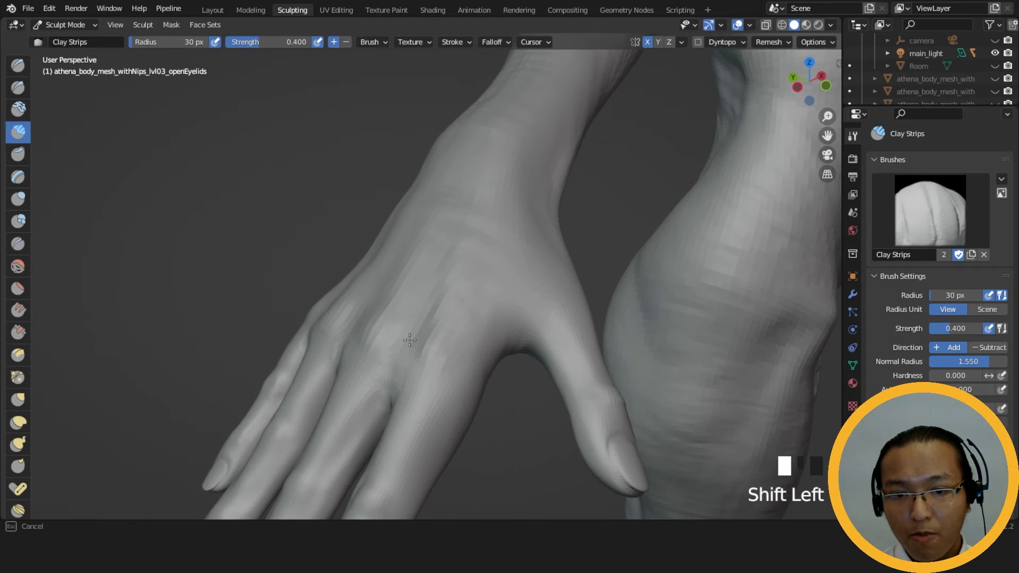
{"action": "middle_click_drag", "start_coordinate": [406, 342], "coordinate": [497, 404]}
{"action": "left_click", "coordinate": [498, 404], "text": "shift"}
{"action": "left_click_drag", "start_coordinate": [497, 405], "coordinate": [480, 391], "text": "ctrl"}
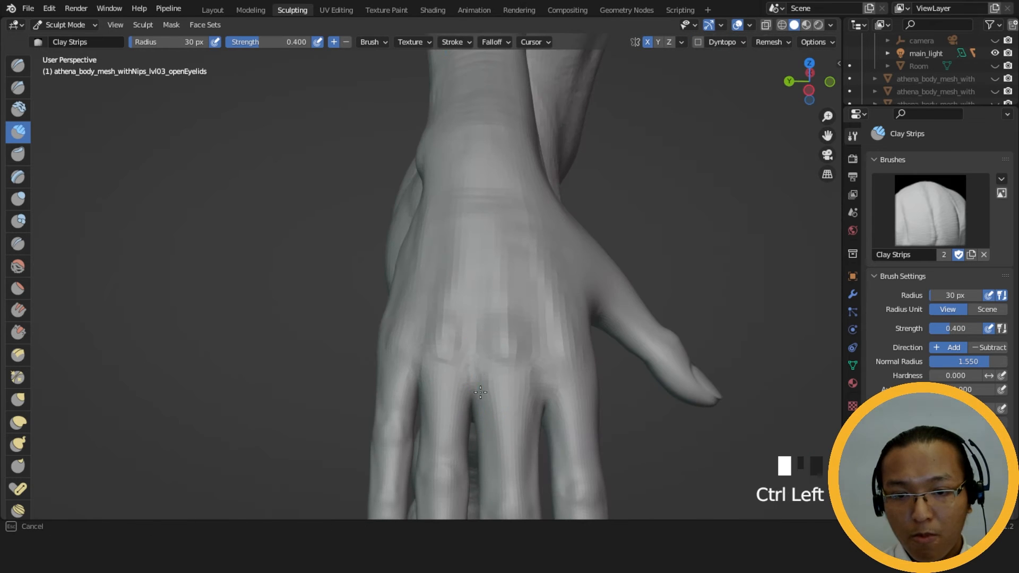
Carve the valleys between the remaining finger knuckles, down to the webbing beside the little finger.
{"action": "middle_click_drag", "start_coordinate": [480, 392], "coordinate": [534, 357]}
{"action": "left_click", "coordinate": [534, 338], "text": "ctrl"}
{"action": "middle_click_drag", "start_coordinate": [525, 392], "coordinate": [485, 346]}
{"action": "left_click", "coordinate": [460, 406], "text": "ctrl"}
{"action": "left_click", "coordinate": [538, 331], "text": "ctrl"}
{"action": "left_click", "coordinate": [538, 332], "text": "ctrl"}
{"action": "left_click", "coordinate": [461, 351], "text": "ctrl"}
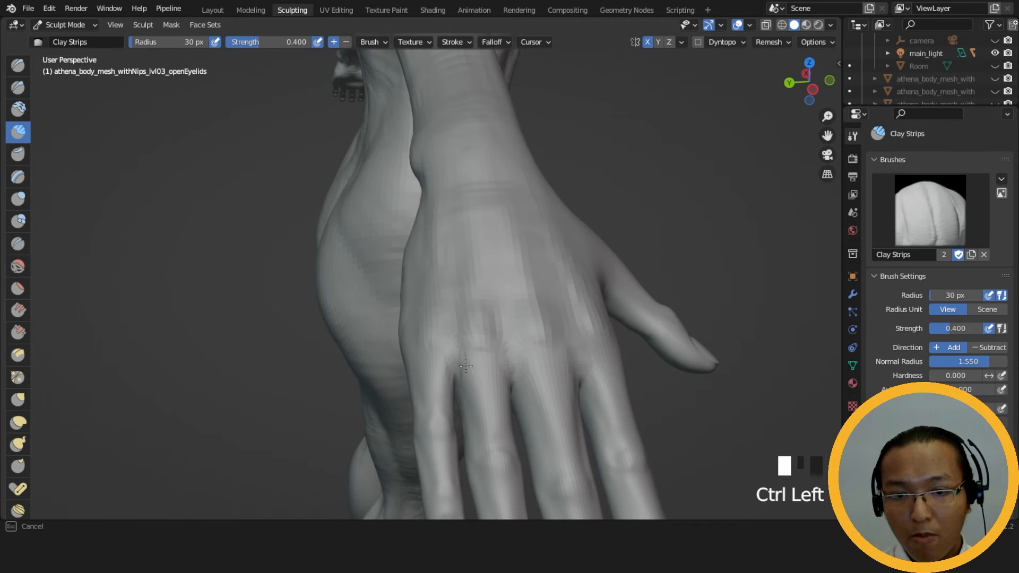
{"action": "mouse_move", "coordinate": [466, 366]}
{"action": "left_mouse_down", "text": "ctrl"}
{"action": "mouse_move", "coordinate": [472, 373]}
{"action": "mouse_move", "coordinate": [461, 361]}
{"action": "left_mouse_up", "text": "ctrl"}
{"action": "mouse_move", "coordinate": [453, 393]}
{"action": "middle_mouse_down", "text": "ctrl"}
{"action": "mouse_move", "coordinate": [503, 367]}
{"action": "mouse_move", "coordinate": [498, 400]}
{"action": "mouse_move", "coordinate": [501, 368]}
{"action": "middle_mouse_up", "text": "ctrl"}
Build up long tendon ridges from the knuckles back to the wrist on the back of the hand.
{"action": "middle_click_drag", "start_coordinate": [484, 307], "coordinate": [491, 321]}
{"action": "left_click_drag", "start_coordinate": [484, 339], "coordinate": [482, 255]}
{"action": "left_click_drag", "start_coordinate": [482, 340], "coordinate": [480, 231]}
{"action": "left_click_drag", "start_coordinate": [481, 308], "coordinate": [475, 240]}
{"action": "left_click_drag", "start_coordinate": [478, 286], "coordinate": [475, 222]}
{"action": "left_click_drag", "start_coordinate": [476, 265], "coordinate": [472, 186]}
{"action": "mouse_move", "coordinate": [448, 329]}
{"action": "left_mouse_down"}
{"action": "mouse_move", "coordinate": [443, 307]}
{"action": "mouse_move", "coordinate": [444, 328]}
{"action": "left_mouse_up"}
Add small dabs of clay to a knuckle on the back of the hand and inspect the form.
{"action": "mouse_move", "coordinate": [447, 321]}
{"action": "middle_mouse_down"}
{"action": "mouse_move", "coordinate": [555, 297]}
{"action": "mouse_move", "coordinate": [618, 225]}
{"action": "mouse_move", "coordinate": [481, 266]}
{"action": "middle_mouse_up"}
{"action": "left_click", "coordinate": [496, 321]}
{"action": "left_click", "coordinate": [501, 327]}
{"action": "left_click", "coordinate": [504, 332]}
{"action": "middle_click_drag", "start_coordinate": [505, 332], "coordinate": [573, 354]}
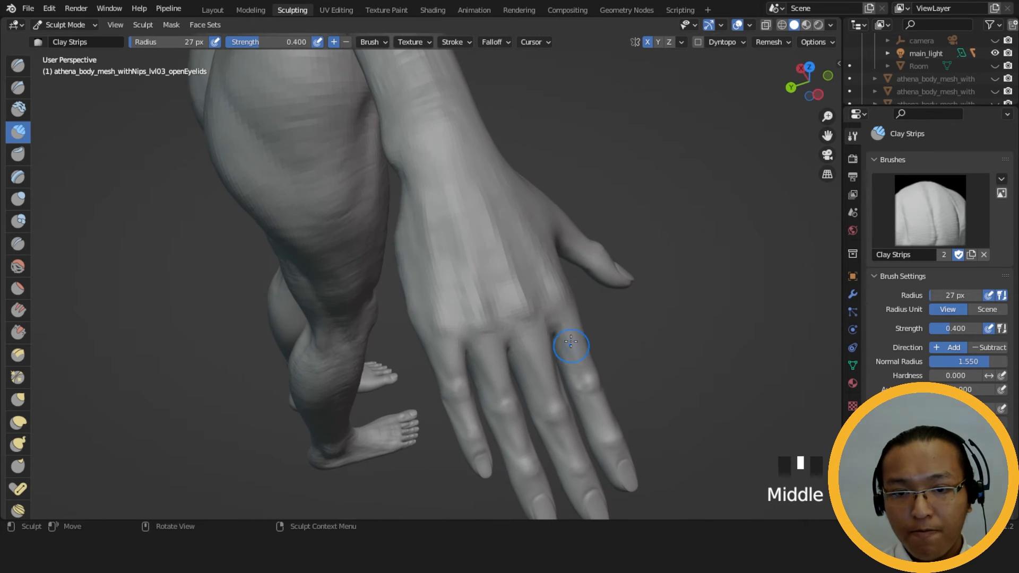
{"action": "middle_click_drag", "start_coordinate": [422, 189], "coordinate": [474, 245]}
{"action": "middle_click_drag", "start_coordinate": [497, 165], "coordinate": [536, 214]}
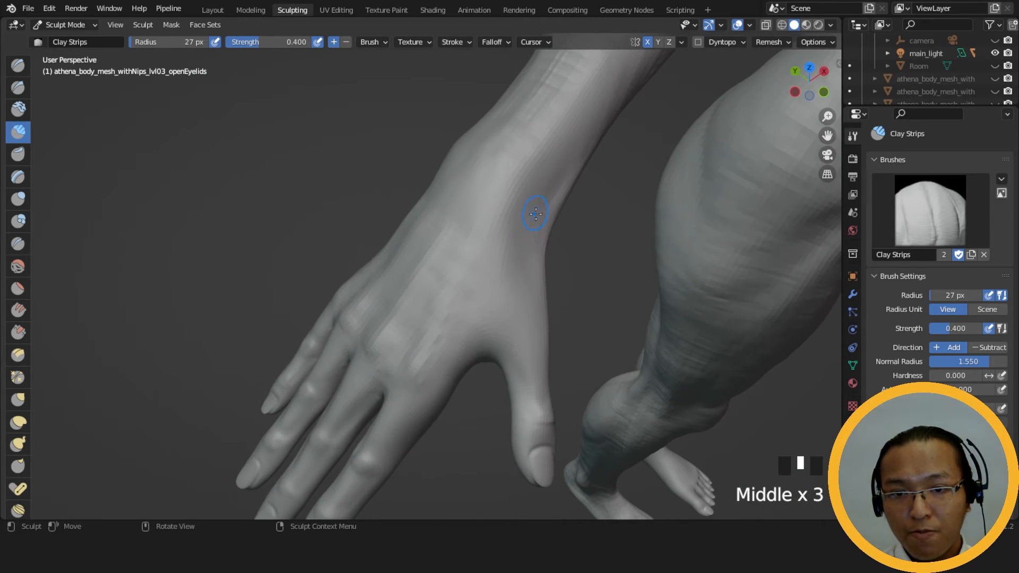
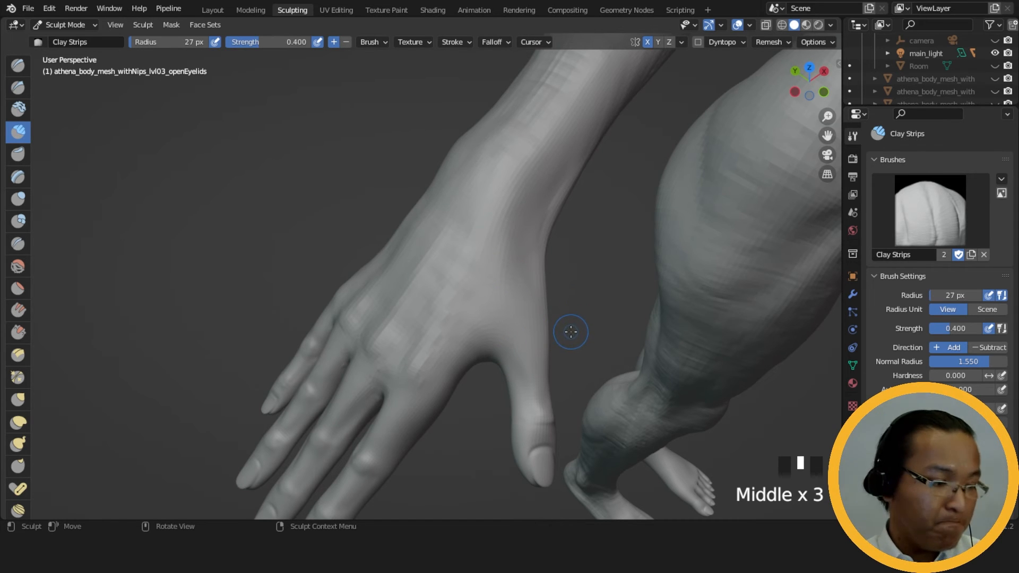
Build up the muscle mass between the thumb and index finger bones on the back of the hand.
{"action": "left_click_drag", "start_coordinate": [523, 234], "coordinate": [504, 308]}
{"action": "mouse_move", "coordinate": [518, 255]}
{"action": "left_mouse_down"}
{"action": "mouse_move", "coordinate": [508, 214]}
{"action": "mouse_move", "coordinate": [501, 297]}
{"action": "left_mouse_up"}
{"action": "mouse_move", "coordinate": [504, 297]}
{"action": "left_mouse_down"}
{"action": "mouse_move", "coordinate": [503, 349]}
{"action": "mouse_move", "coordinate": [517, 249]}
{"action": "left_mouse_up"}
{"action": "mouse_move", "coordinate": [499, 287]}
{"action": "left_mouse_down"}
{"action": "mouse_move", "coordinate": [491, 317]}
{"action": "mouse_move", "coordinate": [510, 250]}
{"action": "left_mouse_up"}
{"action": "left_click_drag", "start_coordinate": [504, 302], "coordinate": [513, 233]}
{"action": "left_click_drag", "start_coordinate": [502, 297], "coordinate": [512, 212]}
Extend the clay build-up down into the webbing between the thumb and index finger.
{"action": "left_click_drag", "start_coordinate": [504, 280], "coordinate": [498, 302]}
{"action": "left_click_drag", "start_coordinate": [501, 287], "coordinate": [491, 313]}
{"action": "left_click_drag", "start_coordinate": [500, 289], "coordinate": [485, 319]}
{"action": "left_click_drag", "start_coordinate": [499, 291], "coordinate": [482, 325]}
{"action": "left_click_drag", "start_coordinate": [493, 308], "coordinate": [482, 328]}
{"action": "left_click_drag", "start_coordinate": [488, 318], "coordinate": [481, 337]}
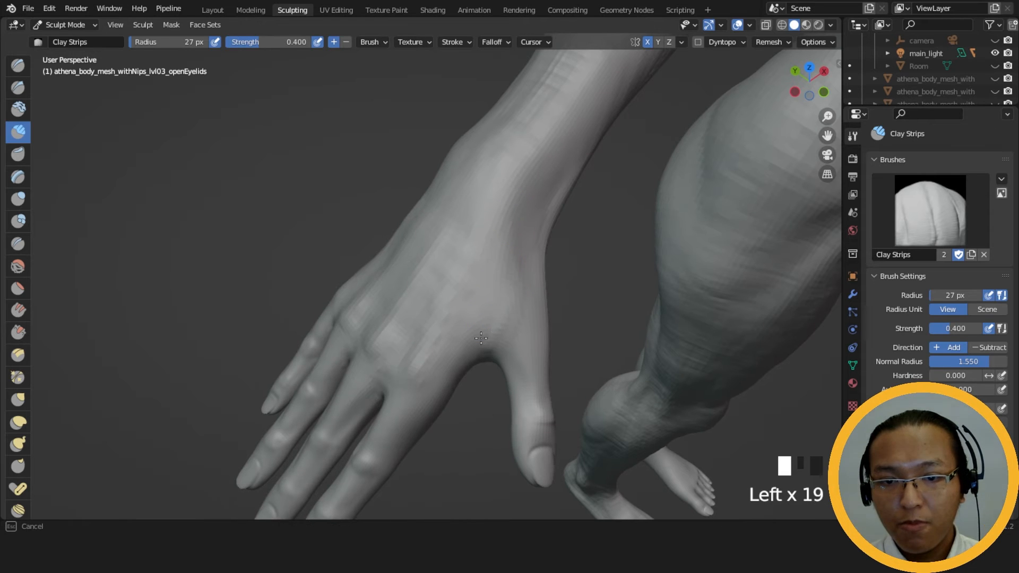
{"action": "left_click_drag", "start_coordinate": [501, 297], "coordinate": [519, 261]}
Add clay strokes along the base of the thumb and smooth the adjoining back of the hand.
{"action": "mouse_move", "coordinate": [519, 262]}
{"action": "middle_mouse_down"}
{"action": "mouse_move", "coordinate": [534, 296]}
{"action": "mouse_move", "coordinate": [533, 286]}
{"action": "middle_mouse_up"}
{"action": "left_click_drag", "start_coordinate": [532, 265], "coordinate": [521, 221]}
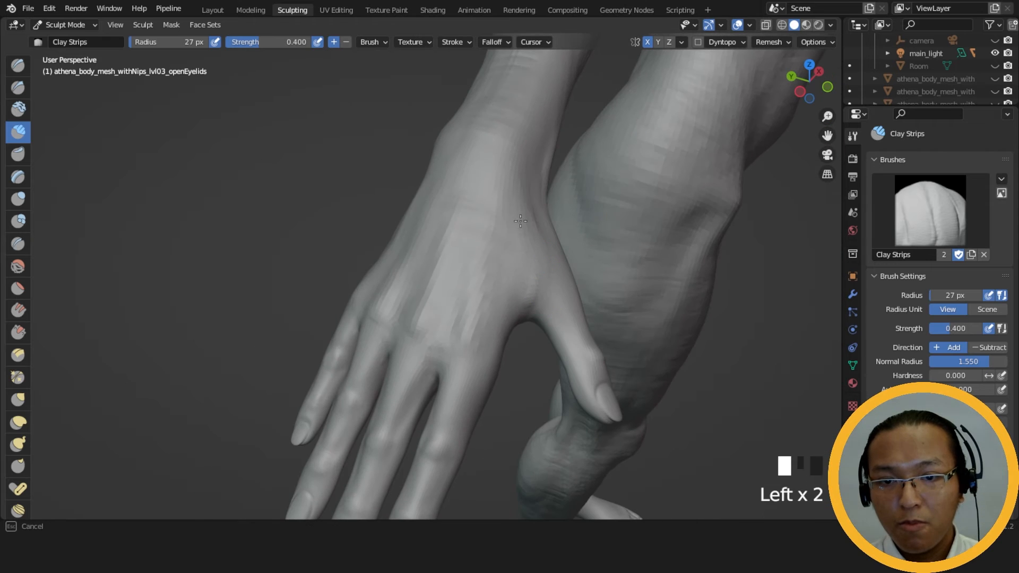
{"action": "middle_click_drag", "start_coordinate": [516, 219], "coordinate": [726, 341]}
{"action": "left_click_drag", "start_coordinate": [347, 186], "coordinate": [322, 243]}
{"action": "middle_click_drag", "start_coordinate": [367, 163], "coordinate": [478, 213]}
{"action": "left_click", "coordinate": [478, 211], "text": "shift"}
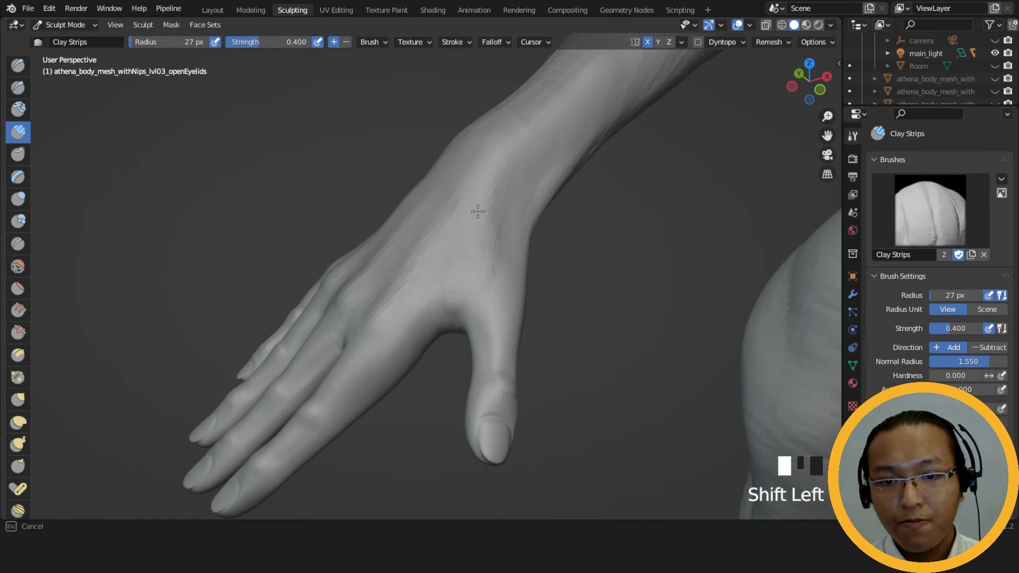
Set the brush radius to 32 px and thicken the thumb webbing and the muscle above it.
{"action": "middle_click_drag", "start_coordinate": [445, 268], "coordinate": [513, 318]}
{"action": "key", "text": "f"}
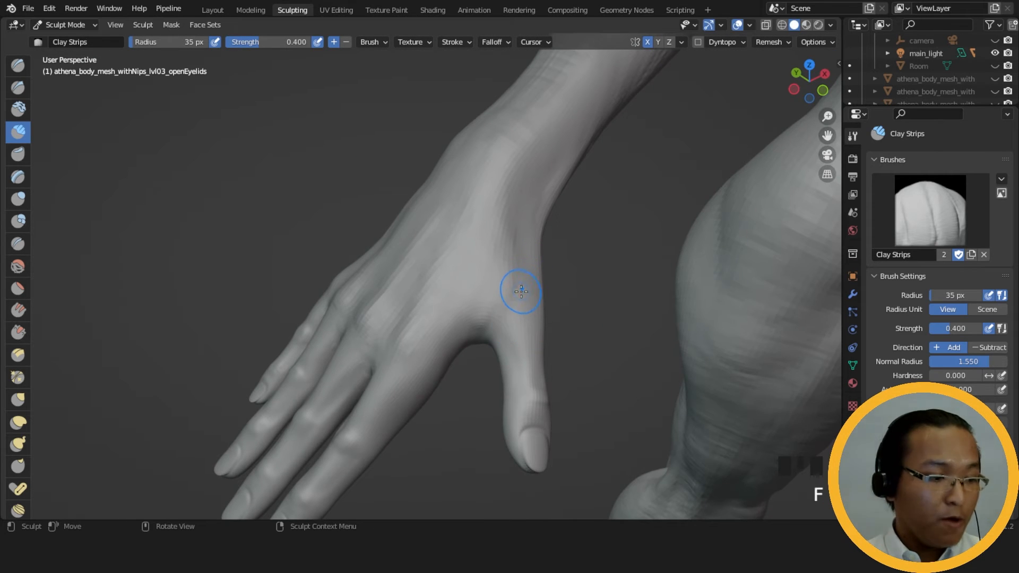
{"action": "left_click_drag", "start_coordinate": [497, 318], "coordinate": [495, 307]}
{"action": "left_click", "coordinate": [496, 307]}
{"action": "middle_click_drag", "start_coordinate": [495, 308], "coordinate": [494, 326]}
{"action": "left_click_drag", "start_coordinate": [477, 352], "coordinate": [485, 321]}
{"action": "left_click_drag", "start_coordinate": [482, 345], "coordinate": [488, 316]}
{"action": "middle_click_drag", "start_coordinate": [489, 317], "coordinate": [507, 271]}
{"action": "left_click_drag", "start_coordinate": [507, 271], "coordinate": [504, 264]}
{"action": "middle_click_drag", "start_coordinate": [518, 269], "coordinate": [482, 318], "text": "ctrl"}
{"action": "mouse_move", "coordinate": [482, 318]}
{"action": "left_mouse_down"}
{"action": "mouse_move", "coordinate": [477, 302]}
{"action": "mouse_move", "coordinate": [498, 308]}
{"action": "mouse_move", "coordinate": [476, 258]}
{"action": "left_mouse_up"}
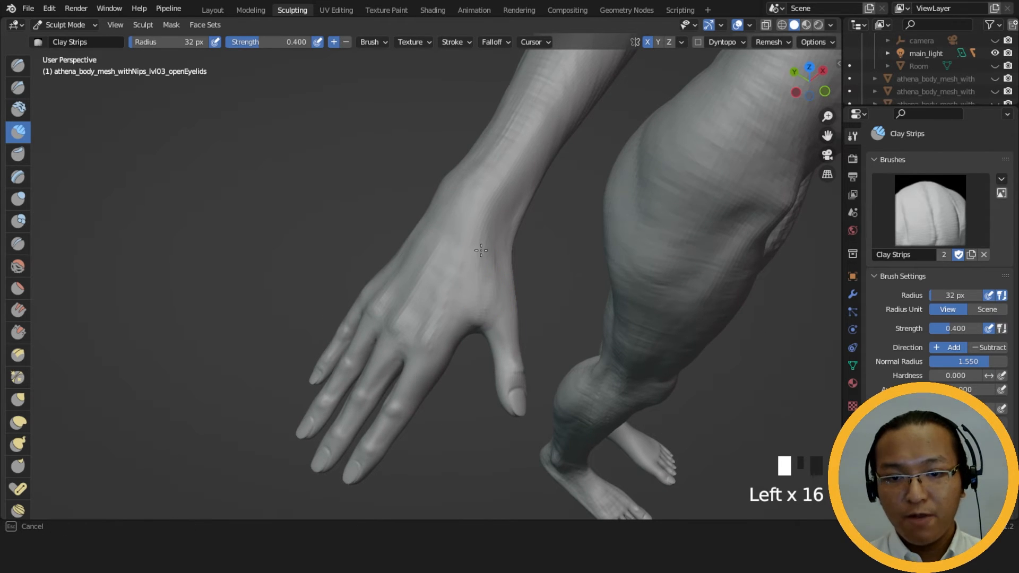
Smooth the muscle beside the index finger bone and refine it with small dabs of clay toward the knuckle.
{"action": "middle_click_drag", "start_coordinate": [488, 245], "coordinate": [471, 285]}
{"action": "left_click", "coordinate": [472, 289], "text": "shift"}
{"action": "left_click_drag", "start_coordinate": [470, 302], "coordinate": [455, 330]}
{"action": "left_click", "coordinate": [462, 321]}
{"action": "left_click", "coordinate": [475, 309]}
{"action": "left_click", "coordinate": [470, 305]}
{"action": "mouse_move", "coordinate": [469, 306]}
{"action": "middle_mouse_down"}
{"action": "mouse_move", "coordinate": [456, 300]}
{"action": "mouse_move", "coordinate": [518, 314]}
{"action": "middle_mouse_up"}
{"action": "left_click", "coordinate": [451, 297], "text": "shift"}
Smooth the surface over the thumb-side muscle and touch up its upper part with light clay dabs.
{"action": "mouse_move", "coordinate": [509, 252]}
{"action": "left_mouse_down", "text": "shift"}
{"action": "mouse_move", "coordinate": [483, 270]}
{"action": "mouse_move", "coordinate": [479, 249]}
{"action": "mouse_move", "coordinate": [494, 291]}
{"action": "left_mouse_up", "text": "shift"}
{"action": "left_click", "coordinate": [486, 249]}
{"action": "left_click", "coordinate": [490, 271]}
{"action": "middle_click_drag", "start_coordinate": [493, 283], "coordinate": [496, 230]}
{"action": "mouse_move", "coordinate": [492, 265]}
{"action": "left_mouse_down"}
{"action": "mouse_move", "coordinate": [491, 273]}
{"action": "mouse_move", "coordinate": [495, 263]}
{"action": "left_mouse_up"}
Dab clay onto the bulge of the thumb-side muscle and smooth the area next to it.
{"action": "middle_click_drag", "start_coordinate": [518, 240], "coordinate": [520, 216], "text": "ctrl"}
{"action": "left_click", "coordinate": [514, 263]}
{"action": "left_click", "coordinate": [516, 263]}
{"action": "left_click", "coordinate": [513, 263]}
{"action": "left_click_drag", "start_coordinate": [515, 266], "coordinate": [510, 260]}
{"action": "mouse_move", "coordinate": [510, 260]}
{"action": "middle_mouse_down"}
{"action": "mouse_move", "coordinate": [470, 266]}
{"action": "mouse_move", "coordinate": [494, 266]}
{"action": "mouse_move", "coordinate": [449, 295]}
{"action": "mouse_move", "coordinate": [416, 271]}
{"action": "mouse_move", "coordinate": [510, 275]}
{"action": "mouse_move", "coordinate": [530, 265]}
{"action": "mouse_move", "coordinate": [526, 274]}
{"action": "middle_mouse_up"}
{"action": "left_click", "coordinate": [469, 268], "text": "shift"}
Add short clay strokes where the thumb meets the webbing and carve lightly at the thumb's edge.
{"action": "left_click_drag", "start_coordinate": [523, 281], "coordinate": [510, 289]}
{"action": "left_click_drag", "start_coordinate": [521, 286], "coordinate": [507, 303]}
{"action": "left_click_drag", "start_coordinate": [520, 286], "coordinate": [511, 297]}
{"action": "left_click_drag", "start_coordinate": [523, 286], "coordinate": [518, 298]}
{"action": "mouse_move", "coordinate": [528, 286]}
{"action": "left_mouse_down"}
{"action": "mouse_move", "coordinate": [523, 298]}
{"action": "mouse_move", "coordinate": [536, 298]}
{"action": "left_mouse_up"}
{"action": "left_click", "coordinate": [541, 296], "text": "ctrl"}
{"action": "left_click", "coordinate": [538, 297], "text": "ctrl"}
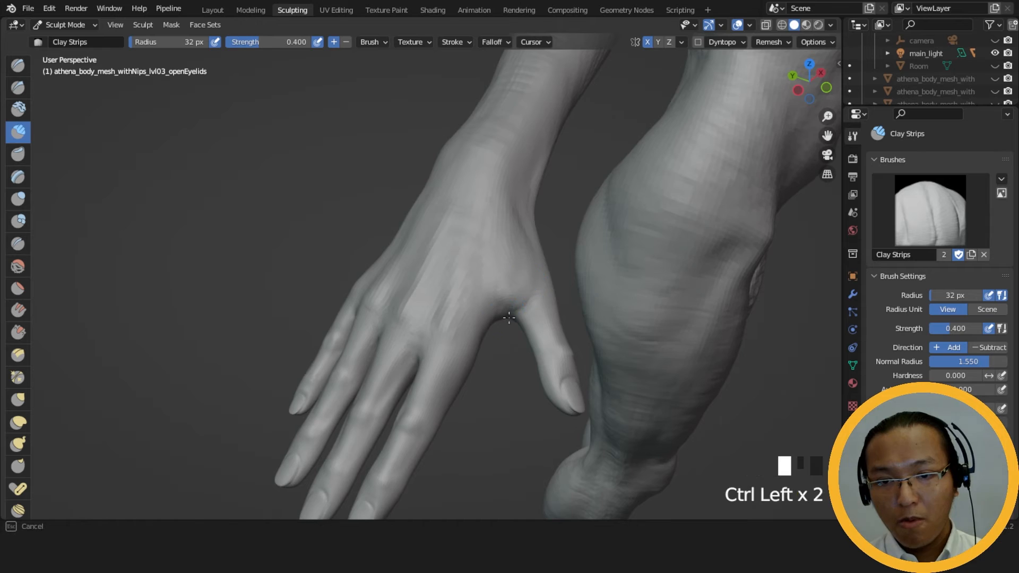
Build up the thumb side of the wrist and the tendon running from it toward the thumb.
{"action": "middle_click_drag", "start_coordinate": [539, 297], "coordinate": [471, 278]}
{"action": "middle_click_drag", "start_coordinate": [440, 335], "coordinate": [436, 300]}
{"action": "left_click_drag", "start_coordinate": [510, 191], "coordinate": [551, 169]}
{"action": "left_click_drag", "start_coordinate": [510, 191], "coordinate": [554, 168]}
{"action": "left_click_drag", "start_coordinate": [523, 182], "coordinate": [564, 164]}
{"action": "left_click_drag", "start_coordinate": [441, 278], "coordinate": [484, 239]}
{"action": "left_click_drag", "start_coordinate": [442, 289], "coordinate": [443, 288]}
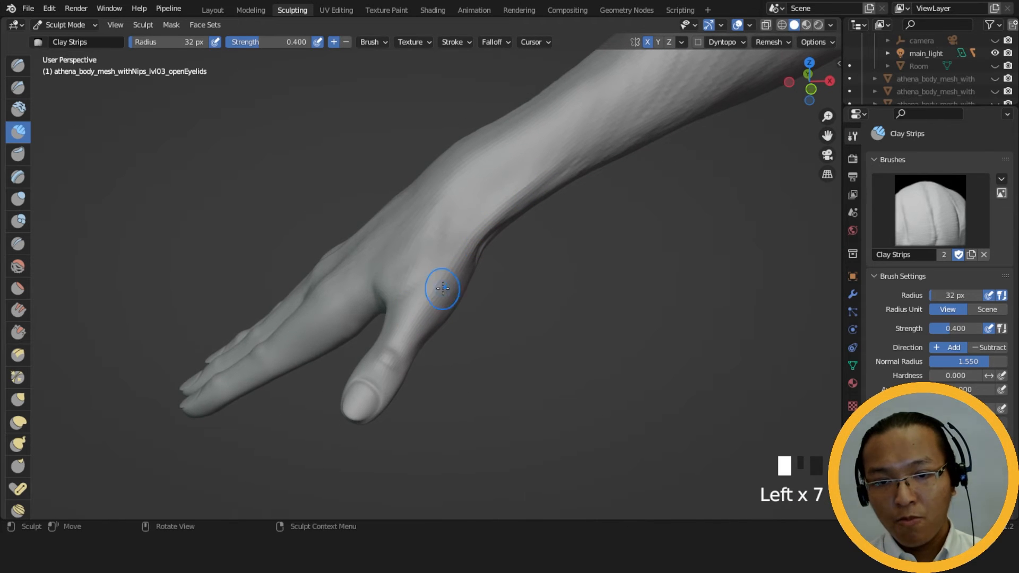
Raise the thumb tendon with long clay strokes from the thumb's base up to the wrist.
{"action": "middle_click_drag", "start_coordinate": [459, 257], "coordinate": [483, 324]}
{"action": "left_click", "coordinate": [482, 323]}
{"action": "mouse_move", "coordinate": [483, 322]}
{"action": "left_mouse_down"}
{"action": "mouse_move", "coordinate": [525, 225]}
{"action": "mouse_move", "coordinate": [477, 289]}
{"action": "left_mouse_up"}
{"action": "mouse_move", "coordinate": [482, 318]}
{"action": "left_mouse_down"}
{"action": "mouse_move", "coordinate": [472, 293]}
{"action": "mouse_move", "coordinate": [491, 265]}
{"action": "left_mouse_up"}
{"action": "left_click_drag", "start_coordinate": [485, 289], "coordinate": [549, 210]}
Layer short clay strokes on the thumb side of the hand just below the wrist.
{"action": "mouse_move", "coordinate": [553, 207]}
{"action": "middle_mouse_down"}
{"action": "mouse_move", "coordinate": [627, 209]}
{"action": "mouse_move", "coordinate": [591, 175]}
{"action": "mouse_move", "coordinate": [518, 257]}
{"action": "mouse_move", "coordinate": [531, 212]}
{"action": "middle_mouse_up"}
{"action": "left_click", "coordinate": [531, 234]}
{"action": "left_click_drag", "start_coordinate": [538, 247], "coordinate": [541, 260]}
{"action": "left_click_drag", "start_coordinate": [540, 249], "coordinate": [542, 263]}
{"action": "left_click_drag", "start_coordinate": [541, 249], "coordinate": [541, 263]}
{"action": "left_click_drag", "start_coordinate": [538, 248], "coordinate": [540, 262]}
{"action": "left_click_drag", "start_coordinate": [537, 248], "coordinate": [539, 262]}
Add clay strokes along the thumb's metacarpal and check the hand from the back.
{"action": "mouse_move", "coordinate": [538, 262]}
{"action": "middle_mouse_down"}
{"action": "mouse_move", "coordinate": [489, 305]}
{"action": "mouse_move", "coordinate": [503, 265]}
{"action": "mouse_move", "coordinate": [467, 286]}
{"action": "middle_mouse_up"}
{"action": "left_click_drag", "start_coordinate": [455, 316], "coordinate": [450, 364]}
{"action": "mouse_move", "coordinate": [451, 365]}
{"action": "middle_mouse_down"}
{"action": "mouse_move", "coordinate": [421, 371]}
{"action": "mouse_move", "coordinate": [465, 372]}
{"action": "middle_mouse_up"}
{"action": "left_click_drag", "start_coordinate": [469, 311], "coordinate": [468, 312]}
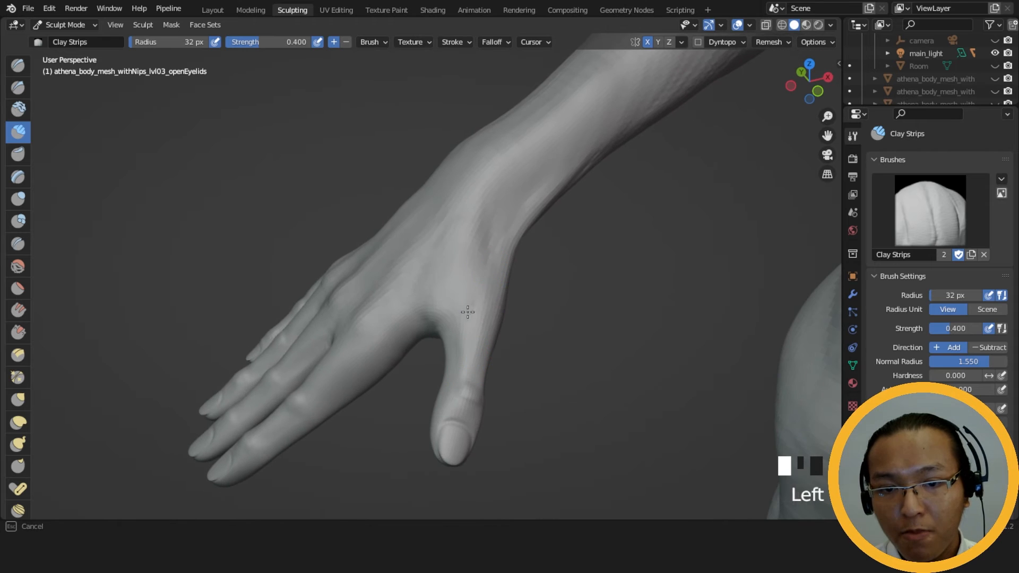
{"action": "middle_click_drag", "start_coordinate": [454, 313], "coordinate": [474, 254]}
{"action": "mouse_move", "coordinate": [482, 253]}
{"action": "left_mouse_down"}
{"action": "mouse_move", "coordinate": [479, 285]}
{"action": "mouse_move", "coordinate": [451, 311]}
{"action": "left_mouse_up"}
{"action": "middle_click_drag", "start_coordinate": [467, 322], "coordinate": [597, 345]}
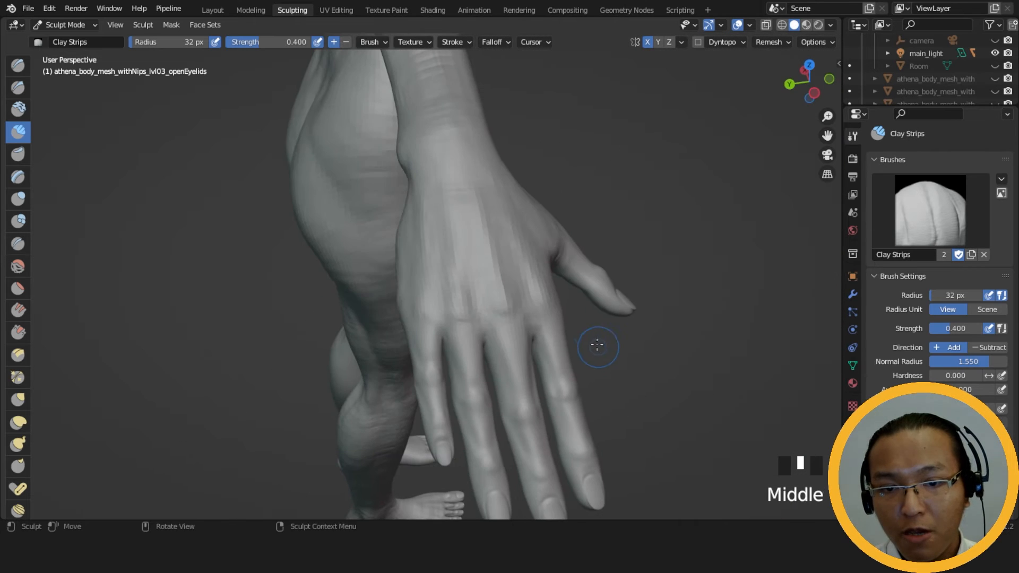
Set the brush radius to 23 px and add clay strokes across the back of the wrist.
{"action": "mouse_move", "coordinate": [540, 276]}
{"action": "middle_mouse_down"}
{"action": "mouse_move", "coordinate": [540, 305]}
{"action": "mouse_move", "coordinate": [574, 276]}
{"action": "mouse_move", "coordinate": [510, 318]}
{"action": "middle_mouse_up"}
{"action": "key", "text": "f"}
{"action": "left_click", "coordinate": [550, 292]}
{"action": "left_click_drag", "start_coordinate": [452, 204], "coordinate": [434, 186]}
{"action": "key", "text": "ctrl+z"}
{"action": "key", "text": "f"}
{"action": "left_click", "coordinate": [480, 182]}
{"action": "key", "text": "f"}
{"action": "left_click", "coordinate": [452, 167]}
{"action": "left_click_drag", "start_coordinate": [450, 167], "coordinate": [485, 170]}
{"action": "left_click_drag", "start_coordinate": [453, 173], "coordinate": [499, 159]}
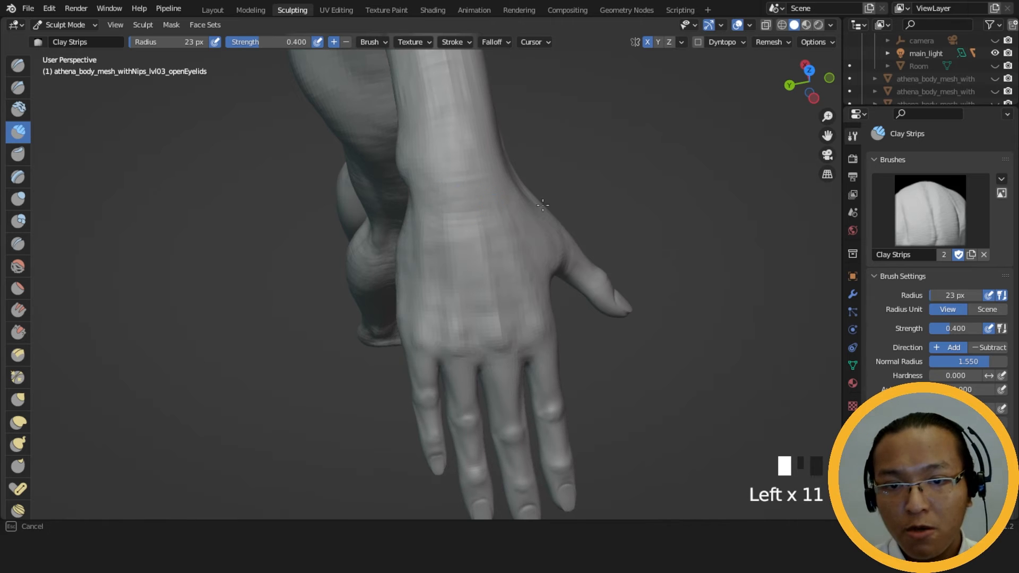
Add crosswise clay strokes over the tendons in the middle of the back of the hand.
{"action": "left_click_drag", "start_coordinate": [467, 224], "coordinate": [418, 227]}
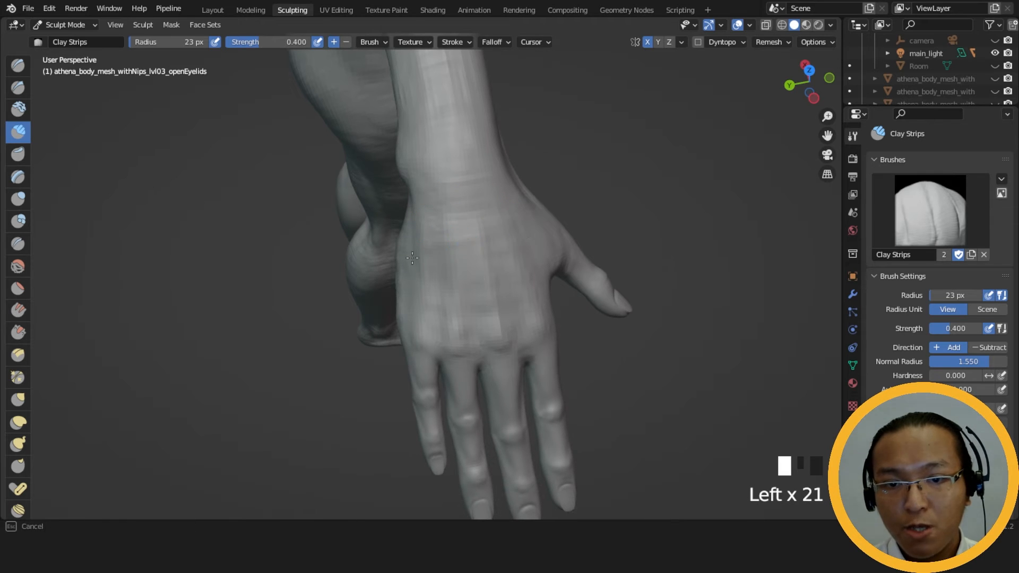
{"action": "left_click_drag", "start_coordinate": [484, 247], "coordinate": [539, 260]}
{"action": "left_click_drag", "start_coordinate": [483, 294], "coordinate": [458, 297]}
{"action": "left_click_drag", "start_coordinate": [457, 299], "coordinate": [433, 303]}
Sweep clay strokes across the row of knuckles toward the index finger.
{"action": "mouse_move", "coordinate": [446, 306]}
{"action": "left_mouse_down"}
{"action": "mouse_move", "coordinate": [423, 312]}
{"action": "mouse_move", "coordinate": [451, 312]}
{"action": "left_mouse_up"}
{"action": "left_click_drag", "start_coordinate": [456, 311], "coordinate": [485, 309]}
{"action": "mouse_move", "coordinate": [446, 314]}
{"action": "left_mouse_down"}
{"action": "mouse_move", "coordinate": [417, 317]}
{"action": "mouse_move", "coordinate": [438, 317]}
{"action": "left_mouse_up"}
{"action": "left_click_drag", "start_coordinate": [440, 317], "coordinate": [523, 323]}
{"action": "left_click_drag", "start_coordinate": [518, 324], "coordinate": [536, 328]}
{"action": "left_click_drag", "start_coordinate": [528, 324], "coordinate": [539, 337]}
Dab clay onto the index finger knuckle and the surface beside it.
{"action": "mouse_move", "coordinate": [536, 329]}
{"action": "middle_mouse_down"}
{"action": "mouse_move", "coordinate": [478, 317]}
{"action": "mouse_move", "coordinate": [447, 280]}
{"action": "middle_mouse_up"}
{"action": "left_click", "coordinate": [478, 316]}
{"action": "left_click", "coordinate": [453, 326]}
{"action": "left_click", "coordinate": [453, 327]}
{"action": "left_click", "coordinate": [448, 330]}
{"action": "left_click", "coordinate": [446, 332]}
{"action": "left_click_drag", "start_coordinate": [424, 319], "coordinate": [406, 323]}
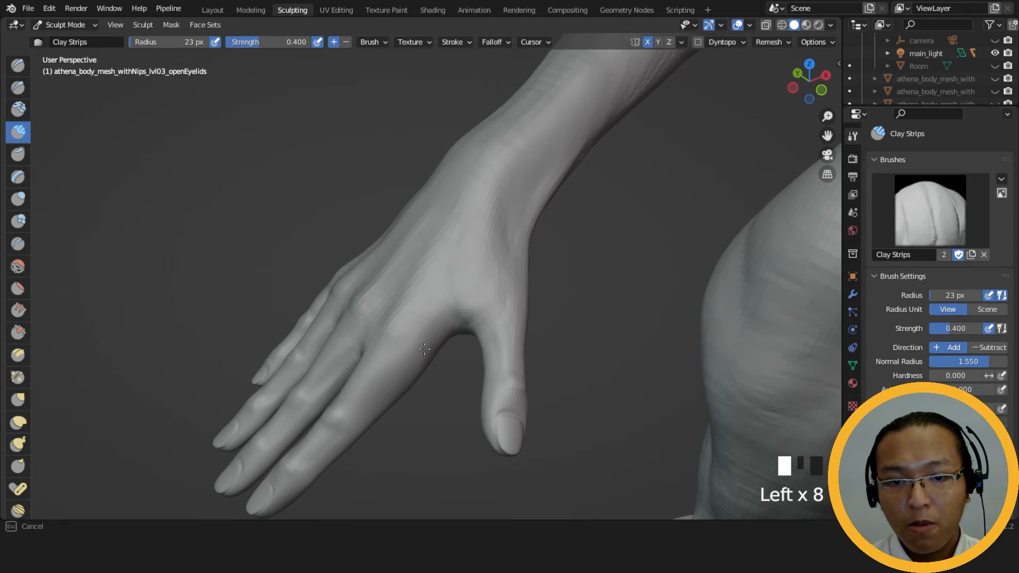
Add clay to the side of the index finger's base and to the webbing next to the thumb.
{"action": "left_click_drag", "start_coordinate": [420, 372], "coordinate": [437, 372]}
{"action": "left_click", "coordinate": [498, 293]}
{"action": "mouse_move", "coordinate": [497, 293]}
{"action": "middle_mouse_down"}
{"action": "mouse_move", "coordinate": [464, 295]}
{"action": "mouse_move", "coordinate": [490, 287]}
{"action": "mouse_move", "coordinate": [498, 267]}
{"action": "middle_mouse_up"}
{"action": "left_click", "coordinate": [494, 316]}
{"action": "left_click", "coordinate": [490, 332]}
{"action": "left_click", "coordinate": [487, 326]}
{"action": "middle_click_drag", "start_coordinate": [487, 326], "coordinate": [490, 219]}
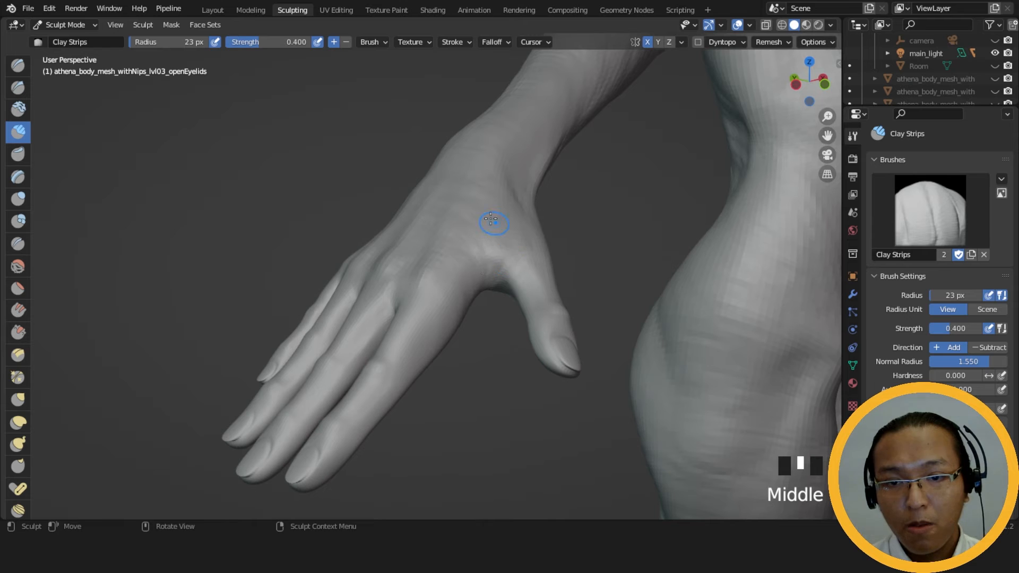
{"action": "left_click_drag", "start_coordinate": [499, 247], "coordinate": [506, 274]}
{"action": "middle_click_drag", "start_coordinate": [511, 275], "coordinate": [486, 270]}
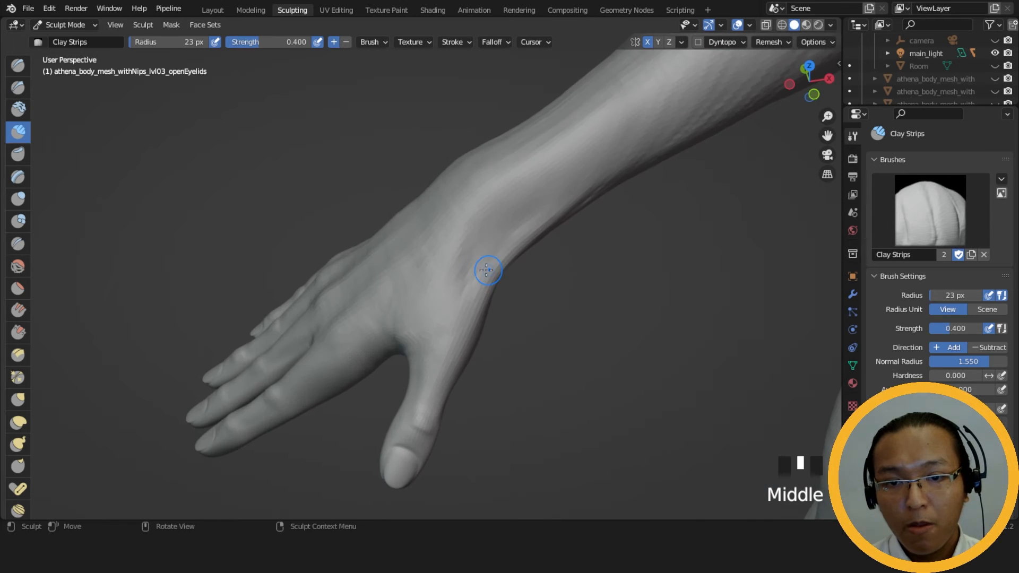
Build up the outer edge of the thumb's base and inspect it from the side.
{"action": "middle_click_drag", "start_coordinate": [474, 216], "coordinate": [444, 224]}
{"action": "left_click", "coordinate": [483, 280]}
{"action": "left_click", "coordinate": [484, 280]}
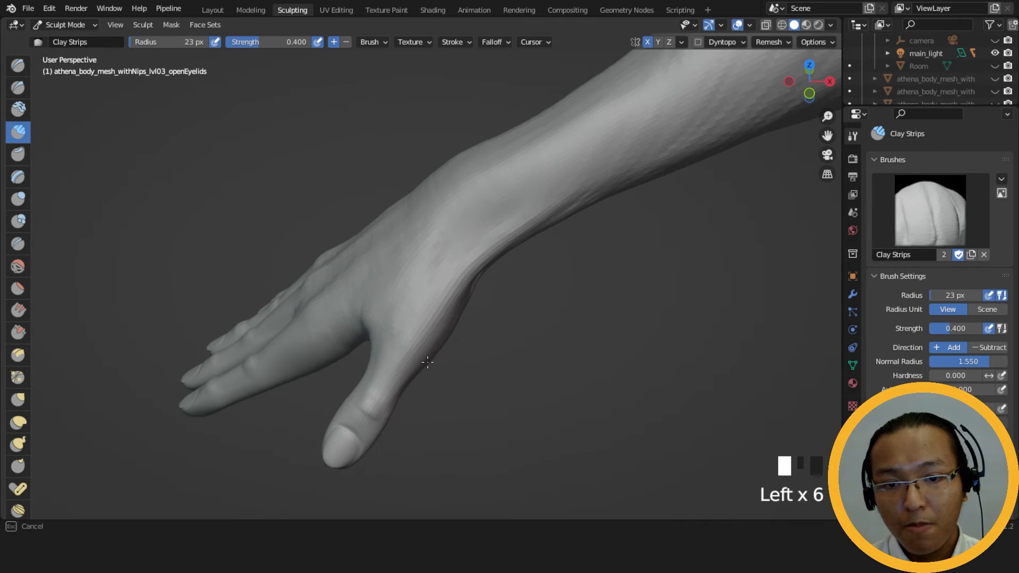
{"action": "middle_click_drag", "start_coordinate": [383, 390], "coordinate": [347, 335]}
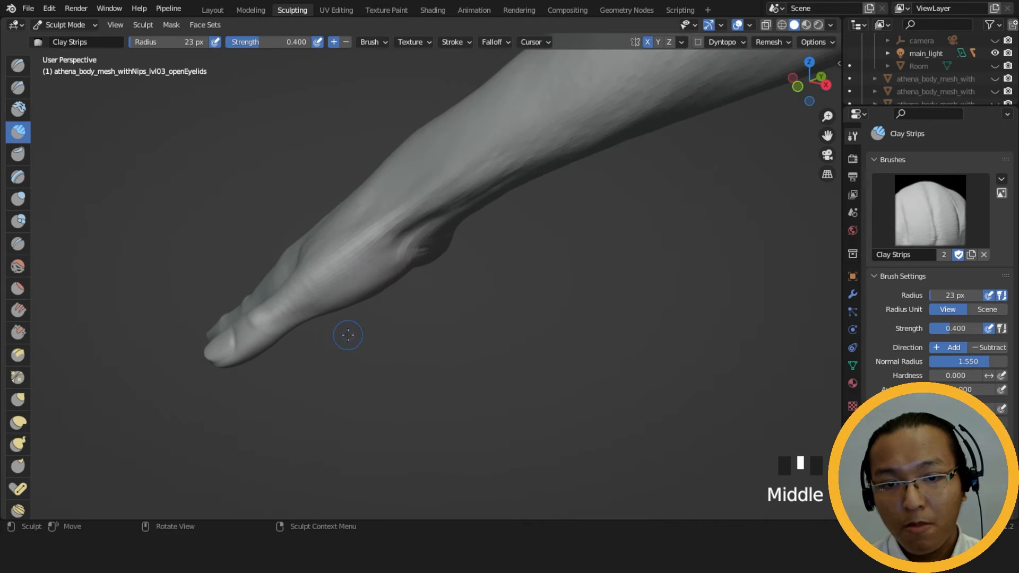
Resize the brush and carve hollows into the wrist area behind the base of the thumb.
{"action": "middle_click_drag", "start_coordinate": [403, 228], "coordinate": [377, 173]}
{"action": "left_click", "coordinate": [462, 118]}
{"action": "mouse_move", "coordinate": [462, 118]}
{"action": "middle_mouse_down"}
{"action": "mouse_move", "coordinate": [489, 164]}
{"action": "mouse_move", "coordinate": [461, 140]}
{"action": "mouse_move", "coordinate": [493, 186]}
{"action": "middle_mouse_up"}
{"action": "key", "text": "f"}
{"action": "left_click", "coordinate": [467, 133]}
{"action": "mouse_move", "coordinate": [508, 280]}
{"action": "middle_mouse_down"}
{"action": "mouse_move", "coordinate": [584, 223]}
{"action": "mouse_move", "coordinate": [526, 282]}
{"action": "middle_mouse_up"}
{"action": "middle_click_drag", "start_coordinate": [526, 282], "coordinate": [527, 220]}
{"action": "left_click_drag", "start_coordinate": [472, 172], "coordinate": [506, 141], "text": "ctrl"}
{"action": "middle_click_drag", "start_coordinate": [507, 142], "coordinate": [517, 202]}
{"action": "left_click_drag", "start_coordinate": [421, 235], "coordinate": [422, 234], "text": "ctrl"}
{"action": "middle_click_drag", "start_coordinate": [421, 233], "coordinate": [484, 132]}
{"action": "mouse_move", "coordinate": [484, 132]}
{"action": "left_mouse_down", "text": "ctrl"}
{"action": "mouse_move", "coordinate": [473, 143]}
{"action": "mouse_move", "coordinate": [477, 157]}
{"action": "left_mouse_up", "text": "ctrl"}
{"action": "left_click_drag", "start_coordinate": [478, 157], "coordinate": [499, 149], "text": "ctrl"}
{"action": "left_click_drag", "start_coordinate": [470, 171], "coordinate": [498, 154], "text": "ctrl"}
Set the brush radius to 25 px and add clay strokes around the middle finger knuckle.
{"action": "mouse_move", "coordinate": [498, 155]}
{"action": "middle_mouse_down"}
{"action": "mouse_move", "coordinate": [427, 119]}
{"action": "mouse_move", "coordinate": [439, 239]}
{"action": "mouse_move", "coordinate": [561, 291]}
{"action": "mouse_move", "coordinate": [601, 289]}
{"action": "mouse_move", "coordinate": [473, 298]}
{"action": "mouse_move", "coordinate": [418, 233]}
{"action": "mouse_move", "coordinate": [454, 341]}
{"action": "mouse_move", "coordinate": [484, 232]}
{"action": "mouse_move", "coordinate": [603, 400]}
{"action": "mouse_move", "coordinate": [687, 340]}
{"action": "mouse_move", "coordinate": [714, 336]}
{"action": "middle_mouse_up"}
{"action": "middle_click_drag", "start_coordinate": [594, 350], "coordinate": [639, 355]}
{"action": "mouse_move", "coordinate": [447, 363]}
{"action": "middle_mouse_down", "text": "ctrl"}
{"action": "mouse_move", "coordinate": [439, 263]}
{"action": "mouse_move", "coordinate": [442, 283]}
{"action": "middle_mouse_up", "text": "ctrl"}
{"action": "key", "text": "f"}
{"action": "left_click", "coordinate": [444, 303]}
{"action": "left_click_drag", "start_coordinate": [445, 304], "coordinate": [449, 293]}
{"action": "left_click_drag", "start_coordinate": [450, 297], "coordinate": [425, 312]}
{"action": "mouse_move", "coordinate": [429, 311]}
{"action": "left_mouse_down"}
{"action": "mouse_move", "coordinate": [442, 320]}
{"action": "mouse_move", "coordinate": [452, 364]}
{"action": "left_mouse_up"}
{"action": "mouse_move", "coordinate": [470, 366]}
{"action": "middle_mouse_down"}
{"action": "mouse_move", "coordinate": [434, 340]}
{"action": "mouse_move", "coordinate": [492, 312]}
{"action": "middle_mouse_up"}
Build up short clay strokes from the middle knuckle down the first segment of the middle finger.
{"action": "left_click_drag", "start_coordinate": [449, 277], "coordinate": [452, 293]}
{"action": "middle_click_drag", "start_coordinate": [482, 254], "coordinate": [480, 275]}
{"action": "left_click_drag", "start_coordinate": [467, 292], "coordinate": [469, 306]}
{"action": "left_click_drag", "start_coordinate": [468, 305], "coordinate": [470, 324]}
{"action": "left_click_drag", "start_coordinate": [469, 320], "coordinate": [470, 334]}
{"action": "left_click_drag", "start_coordinate": [470, 330], "coordinate": [471, 342]}
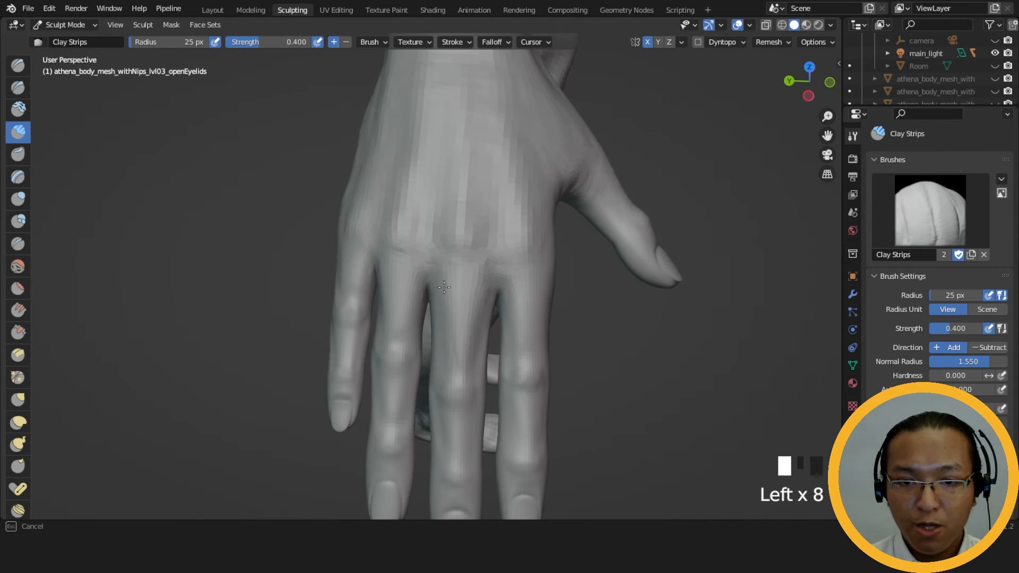
Build up clay over the middle joints of the middle, index and ring fingers with short strokes.
{"action": "left_click_drag", "start_coordinate": [449, 365], "coordinate": [451, 373]}
{"action": "middle_click_drag", "start_coordinate": [451, 374], "coordinate": [467, 342], "text": "shift"}
{"action": "left_click_drag", "start_coordinate": [467, 342], "coordinate": [470, 318]}
{"action": "left_click_drag", "start_coordinate": [532, 356], "coordinate": [536, 312]}
{"action": "left_click_drag", "start_coordinate": [413, 318], "coordinate": [406, 298]}
Carve in just above the middle finger's middle joint and dab clay onto the joint and its side.
{"action": "left_click", "coordinate": [497, 327], "text": "ctrl"}
{"action": "left_click", "coordinate": [461, 310], "text": "ctrl"}
{"action": "left_click", "coordinate": [455, 308], "text": "ctrl"}
{"action": "left_click", "coordinate": [454, 336]}
{"action": "left_click", "coordinate": [457, 338]}
{"action": "left_click", "coordinate": [458, 338]}
{"action": "left_click", "coordinate": [459, 338]}
{"action": "left_click", "coordinate": [462, 340]}
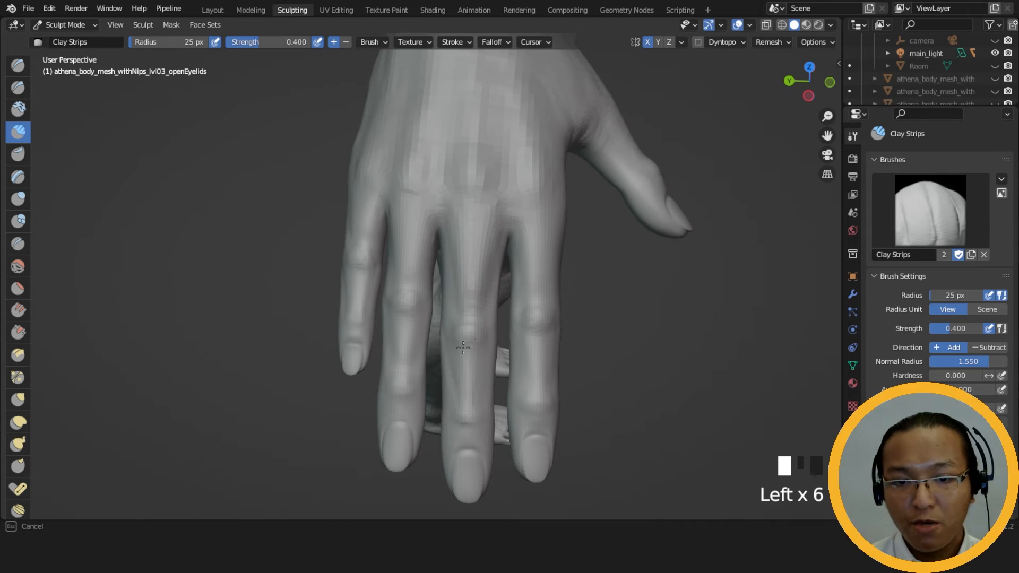
{"action": "left_click", "coordinate": [487, 343]}
{"action": "left_click", "coordinate": [489, 339]}
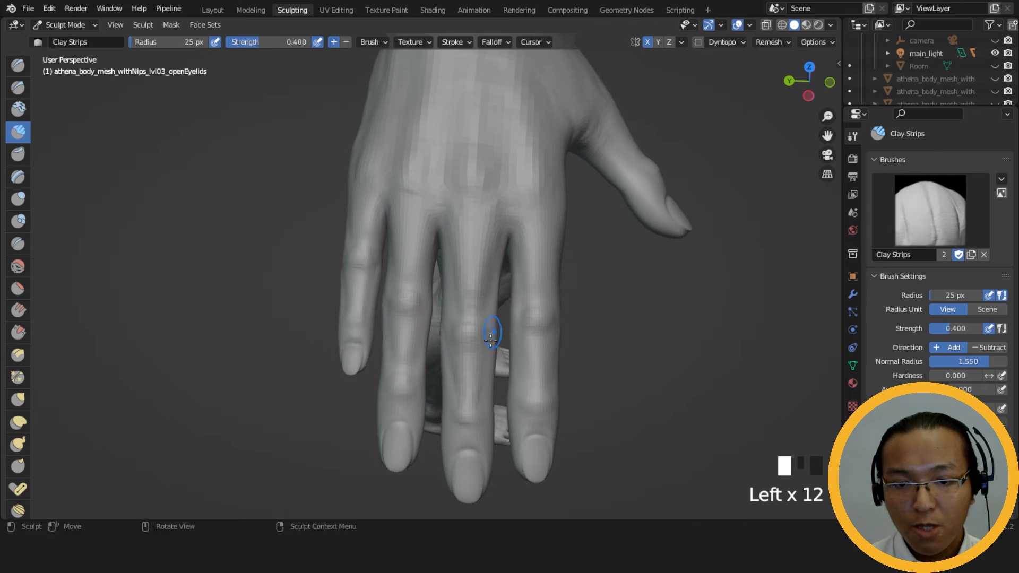
Add clay down the middle segment of the middle finger and smooth around its last joint.
{"action": "middle_click_drag", "start_coordinate": [489, 339], "coordinate": [502, 318], "text": "shift"}
{"action": "left_click", "coordinate": [480, 338]}
{"action": "left_click_drag", "start_coordinate": [480, 338], "coordinate": [479, 375]}
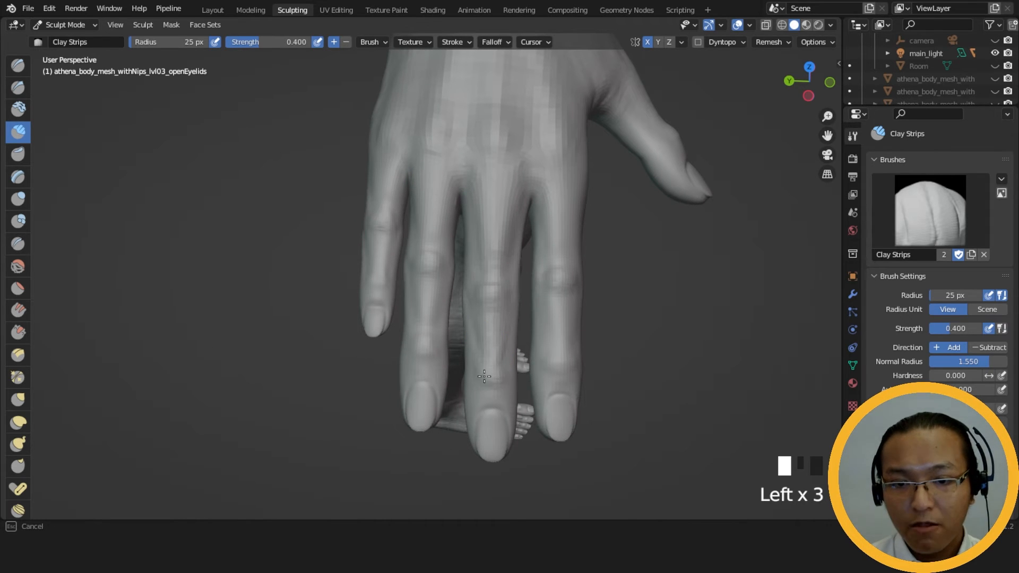
{"action": "mouse_move", "coordinate": [484, 381]}
{"action": "left_mouse_down", "text": "shift"}
{"action": "mouse_move", "coordinate": [498, 359]}
{"action": "mouse_move", "coordinate": [491, 353]}
{"action": "mouse_move", "coordinate": [524, 352]}
{"action": "mouse_move", "coordinate": [480, 378]}
{"action": "mouse_move", "coordinate": [502, 396]}
{"action": "left_mouse_up", "text": "shift"}
{"action": "middle_click_drag", "start_coordinate": [546, 350], "coordinate": [516, 262], "text": "shift"}
{"action": "middle_click_drag", "start_coordinate": [492, 183], "coordinate": [493, 316], "text": "shift"}
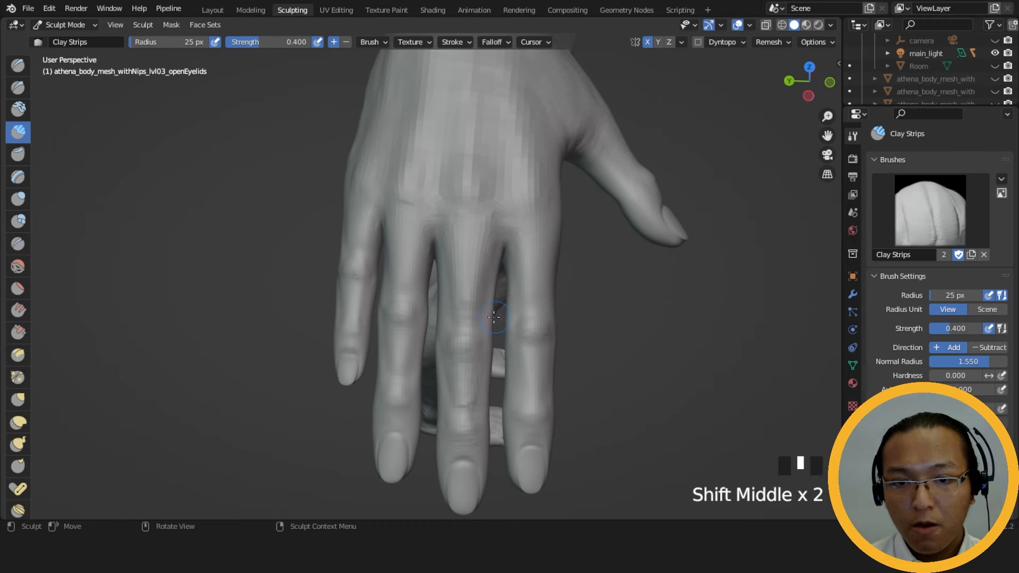
Add a short stroke above the middle finger's middle joint and carve into the finger's first segment.
{"action": "left_click_drag", "start_coordinate": [464, 312], "coordinate": [462, 319]}
{"action": "middle_click_drag", "start_coordinate": [460, 322], "coordinate": [472, 274]}
{"action": "left_click_drag", "start_coordinate": [471, 264], "coordinate": [459, 248], "text": "ctrl"}
{"action": "left_click_drag", "start_coordinate": [456, 239], "coordinate": [465, 264], "text": "ctrl"}
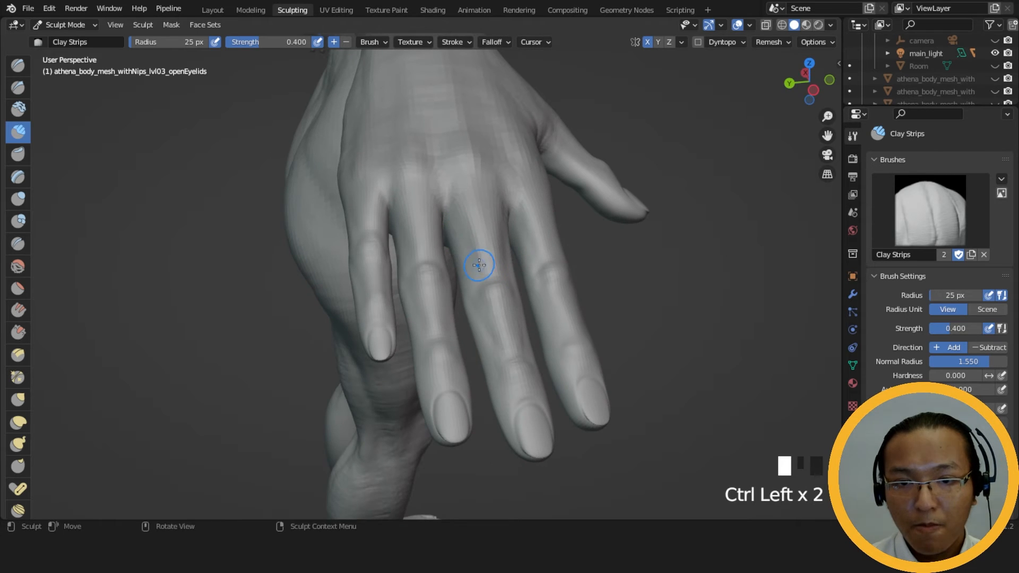
{"action": "middle_click_drag", "start_coordinate": [475, 281], "coordinate": [449, 293]}
{"action": "left_click_drag", "start_coordinate": [492, 254], "coordinate": [488, 265], "text": "ctrl"}
{"action": "left_click_drag", "start_coordinate": [491, 245], "coordinate": [482, 264], "text": "ctrl"}
{"action": "mouse_move", "coordinate": [486, 249]}
{"action": "left_mouse_down", "text": "ctrl"}
{"action": "mouse_move", "coordinate": [479, 269]}
{"action": "mouse_move", "coordinate": [477, 246]}
{"action": "left_mouse_up", "text": "ctrl"}
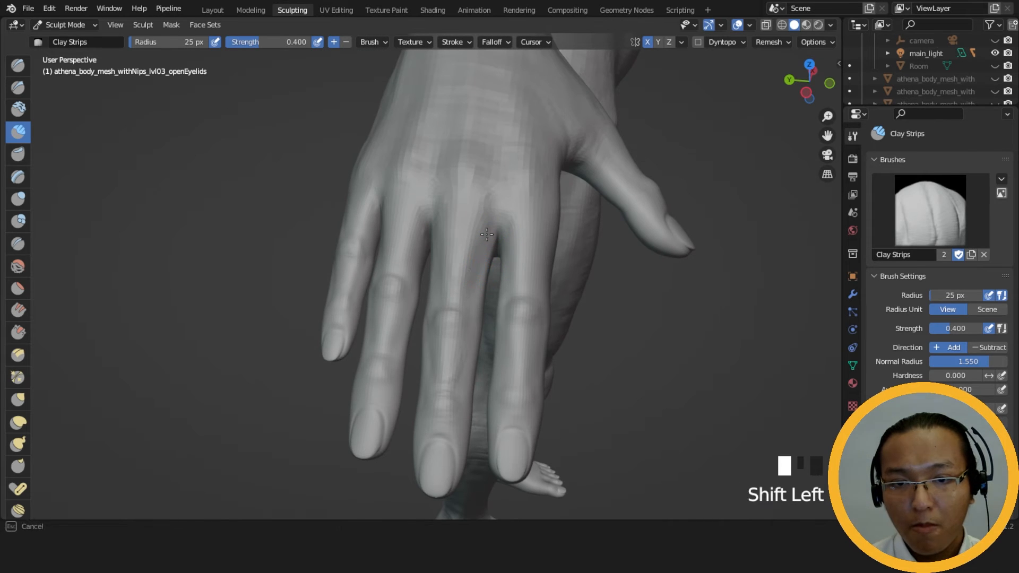
Carve along the side of the middle finger's base that faces the index finger.
{"action": "middle_click_drag", "start_coordinate": [475, 244], "coordinate": [493, 272]}
{"action": "left_click_drag", "start_coordinate": [495, 244], "coordinate": [490, 237], "text": "ctrl"}
{"action": "mouse_move", "coordinate": [492, 237]}
{"action": "left_mouse_down", "text": "ctrl"}
{"action": "mouse_move", "coordinate": [485, 234]}
{"action": "mouse_move", "coordinate": [494, 271]}
{"action": "left_mouse_up", "text": "ctrl"}
{"action": "left_click_drag", "start_coordinate": [497, 260], "coordinate": [492, 274], "text": "ctrl"}
{"action": "left_click_drag", "start_coordinate": [494, 263], "coordinate": [486, 281], "text": "ctrl"}
{"action": "mouse_move", "coordinate": [503, 334]}
{"action": "middle_mouse_down"}
{"action": "mouse_move", "coordinate": [496, 304]}
{"action": "mouse_move", "coordinate": [528, 300]}
{"action": "middle_mouse_up"}
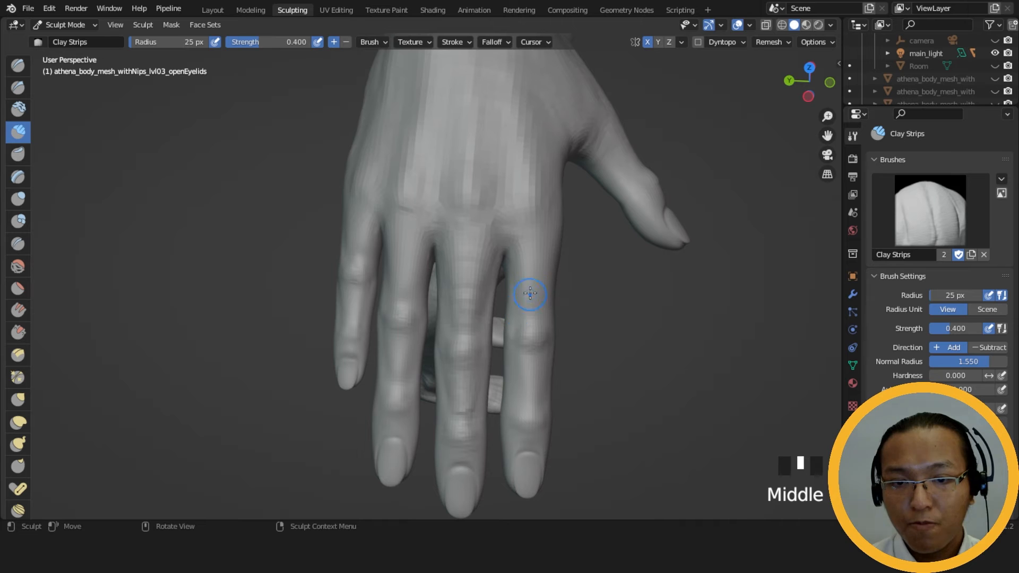
Carve down the first segment of the index finger toward its middle joint, working from several angles.
{"action": "left_click_drag", "start_coordinate": [533, 251], "coordinate": [514, 296], "text": "ctrl"}
{"action": "middle_click_drag", "start_coordinate": [557, 257], "coordinate": [510, 239]}
{"action": "left_click_drag", "start_coordinate": [533, 249], "coordinate": [502, 308], "text": "ctrl"}
{"action": "left_click_drag", "start_coordinate": [517, 266], "coordinate": [487, 324], "text": "ctrl"}
{"action": "left_click_drag", "start_coordinate": [524, 264], "coordinate": [517, 287], "text": "ctrl"}
{"action": "middle_click_drag", "start_coordinate": [517, 287], "coordinate": [546, 346]}
{"action": "left_click_drag", "start_coordinate": [541, 308], "coordinate": [523, 339], "text": "ctrl"}
{"action": "left_click_drag", "start_coordinate": [531, 297], "coordinate": [509, 331], "text": "ctrl"}
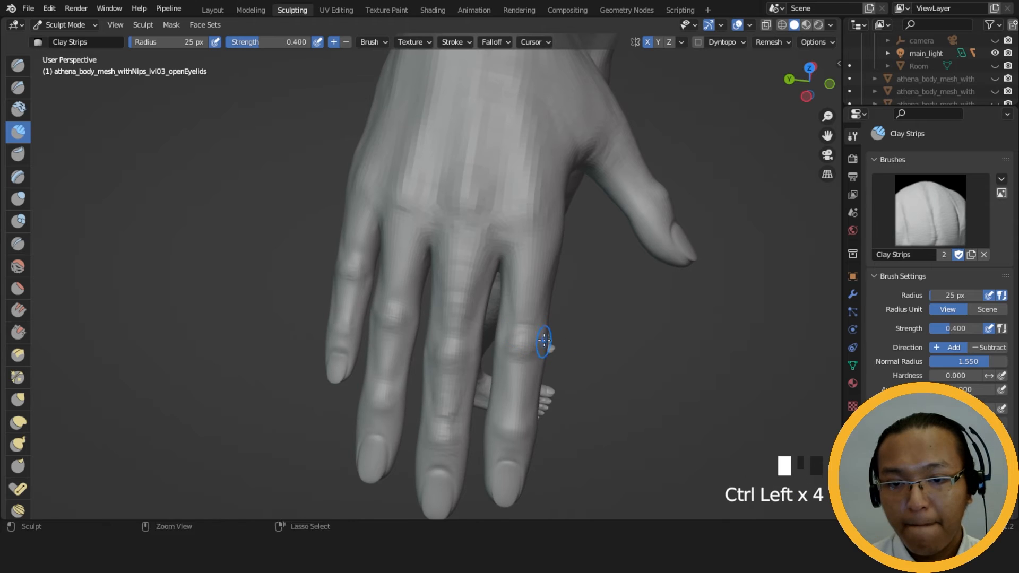
Add clay strokes down the middle segment of the index finger toward its last joint.
{"action": "middle_click_drag", "start_coordinate": [543, 343], "coordinate": [523, 319], "text": "shift"}
{"action": "left_click_drag", "start_coordinate": [501, 325], "coordinate": [499, 328]}
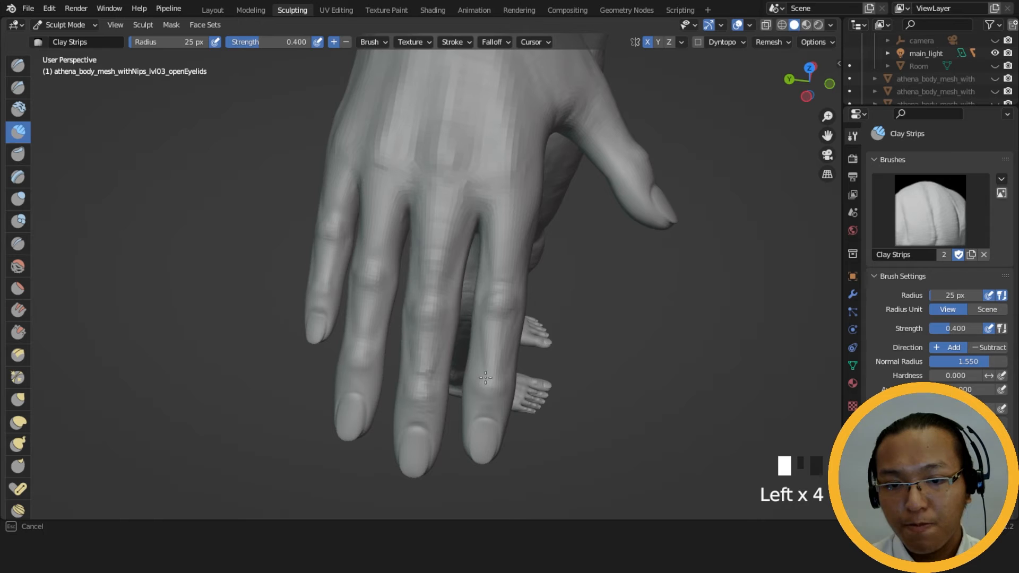
{"action": "left_click_drag", "start_coordinate": [482, 344], "coordinate": [493, 354]}
Carve short repeated strokes beside the index finger's middle joint and smooth the area.
{"action": "middle_click_drag", "start_coordinate": [491, 347], "coordinate": [462, 292]}
{"action": "left_click_drag", "start_coordinate": [466, 289], "coordinate": [461, 302], "text": "ctrl"}
{"action": "left_click_drag", "start_coordinate": [467, 287], "coordinate": [460, 301], "text": "ctrl"}
{"action": "left_click_drag", "start_coordinate": [468, 284], "coordinate": [461, 298], "text": "ctrl"}
{"action": "middle_click_drag", "start_coordinate": [477, 260], "coordinate": [516, 304]}
{"action": "mouse_move", "coordinate": [516, 303]}
{"action": "left_mouse_down", "text": "shift"}
{"action": "mouse_move", "coordinate": [520, 263]}
{"action": "mouse_move", "coordinate": [507, 289]}
{"action": "left_mouse_up", "text": "shift"}
{"action": "middle_click_drag", "start_coordinate": [472, 304], "coordinate": [414, 270]}
{"action": "left_click_drag", "start_coordinate": [414, 269], "coordinate": [420, 275], "text": "ctrl"}
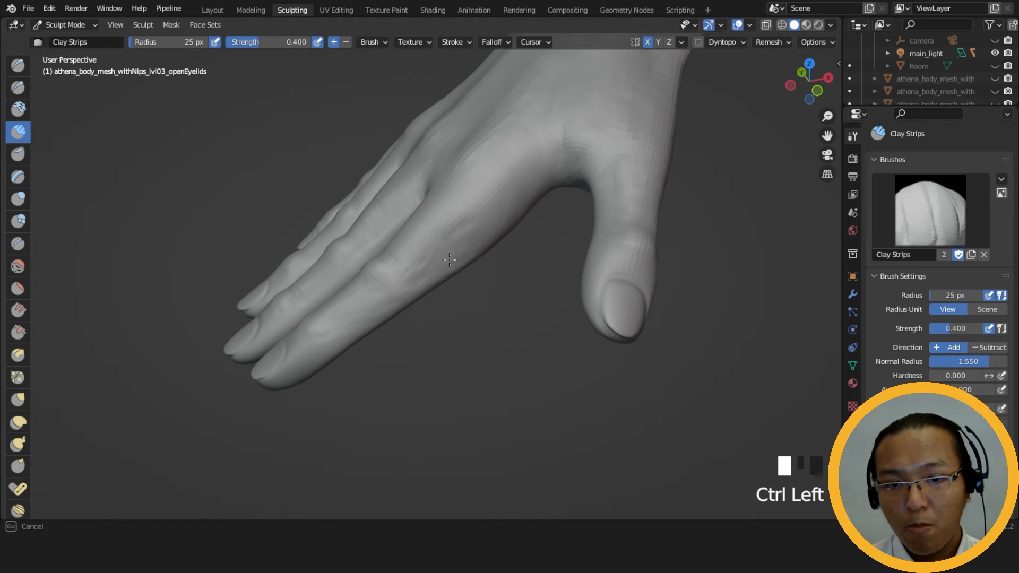
{"action": "left_click_drag", "start_coordinate": [418, 307], "coordinate": [419, 306], "text": "ctrl"}
{"action": "middle_click_drag", "start_coordinate": [420, 307], "coordinate": [530, 246]}
{"action": "left_click_drag", "start_coordinate": [526, 255], "coordinate": [505, 285], "text": "shift"}
{"action": "mouse_move", "coordinate": [505, 285]}
{"action": "middle_mouse_down"}
{"action": "mouse_move", "coordinate": [477, 189]}
{"action": "mouse_move", "coordinate": [562, 264]}
{"action": "mouse_move", "coordinate": [530, 241]}
{"action": "middle_mouse_up"}
{"action": "key", "text": "ctrl+z"}
{"action": "key", "text": "ctrl+z"}
{"action": "key", "text": "ctrl+z"}
Carve the thumb-facing side of the index finger from its base down to the middle joint.
{"action": "mouse_move", "coordinate": [530, 241]}
{"action": "left_mouse_down", "text": "ctrl"}
{"action": "mouse_move", "coordinate": [510, 235]}
{"action": "mouse_move", "coordinate": [471, 284]}
{"action": "mouse_move", "coordinate": [475, 297]}
{"action": "left_mouse_up", "text": "ctrl"}
{"action": "left_click", "coordinate": [519, 231], "text": "ctrl"}
{"action": "left_click", "coordinate": [521, 229], "text": "ctrl"}
{"action": "left_click", "coordinate": [520, 230], "text": "ctrl"}
{"action": "left_click", "coordinate": [520, 230], "text": "ctrl"}
{"action": "left_click", "coordinate": [476, 297], "text": "ctrl"}
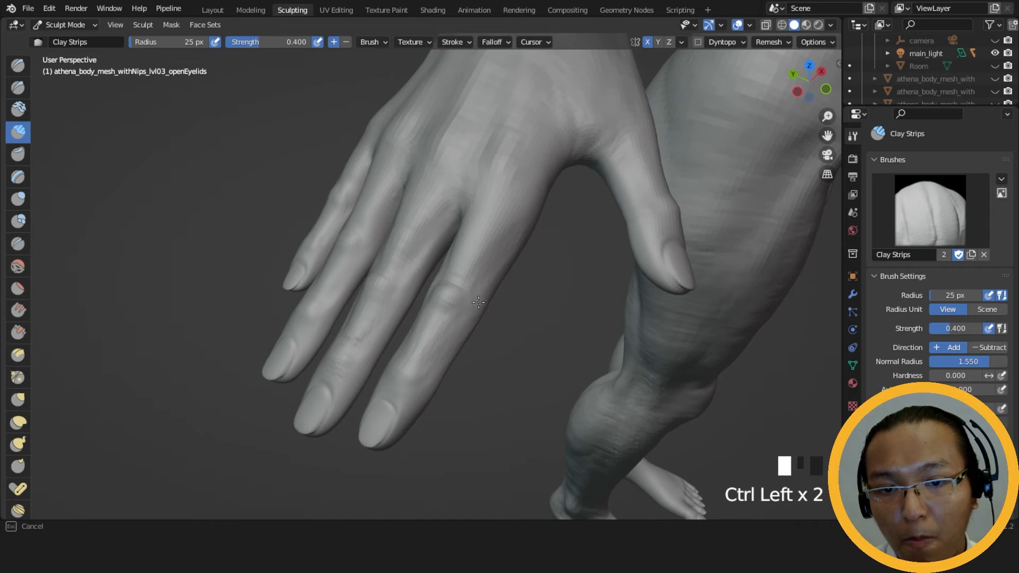
Smooth and carve the thumb-facing side of the index finger around and below its middle joint.
{"action": "middle_click_drag", "start_coordinate": [504, 244], "coordinate": [409, 288]}
{"action": "left_click_drag", "start_coordinate": [410, 289], "coordinate": [420, 292], "text": "shift"}
{"action": "left_click_drag", "start_coordinate": [425, 289], "coordinate": [430, 287], "text": "ctrl"}
{"action": "left_click", "coordinate": [432, 288], "text": "ctrl"}
{"action": "left_click_drag", "start_coordinate": [432, 286], "coordinate": [435, 286], "text": "ctrl"}
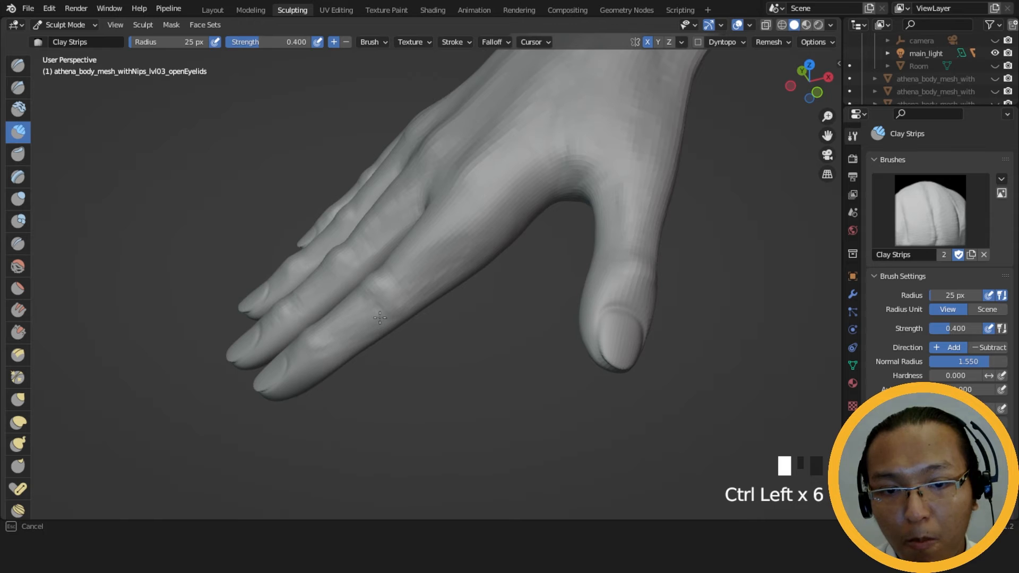
{"action": "mouse_move", "coordinate": [349, 335]}
{"action": "left_mouse_down", "text": "ctrl"}
{"action": "mouse_move", "coordinate": [348, 317]}
{"action": "mouse_move", "coordinate": [340, 338]}
{"action": "left_mouse_up", "text": "ctrl"}
{"action": "mouse_move", "coordinate": [339, 338]}
{"action": "middle_mouse_down"}
{"action": "mouse_move", "coordinate": [535, 311]}
{"action": "mouse_move", "coordinate": [531, 286]}
{"action": "middle_mouse_up"}
{"action": "left_click_drag", "start_coordinate": [531, 287], "coordinate": [534, 293], "text": "ctrl"}
{"action": "middle_click_drag", "start_coordinate": [535, 297], "coordinate": [460, 295]}
{"action": "left_click_drag", "start_coordinate": [472, 286], "coordinate": [479, 282], "text": "shift"}
{"action": "middle_click_drag", "start_coordinate": [440, 339], "coordinate": [411, 260]}
Build up the index finger's middle joint with repeated strokes and add clay along the inner side below it.
{"action": "middle_click_drag", "start_coordinate": [468, 219], "coordinate": [587, 289]}
{"action": "left_click", "coordinate": [505, 334]}
{"action": "middle_click_drag", "start_coordinate": [505, 335], "coordinate": [537, 255]}
{"action": "left_click_drag", "start_coordinate": [570, 274], "coordinate": [576, 289]}
{"action": "left_click_drag", "start_coordinate": [572, 271], "coordinate": [575, 292]}
{"action": "left_click_drag", "start_coordinate": [574, 268], "coordinate": [578, 289]}
{"action": "left_click_drag", "start_coordinate": [538, 284], "coordinate": [526, 334]}
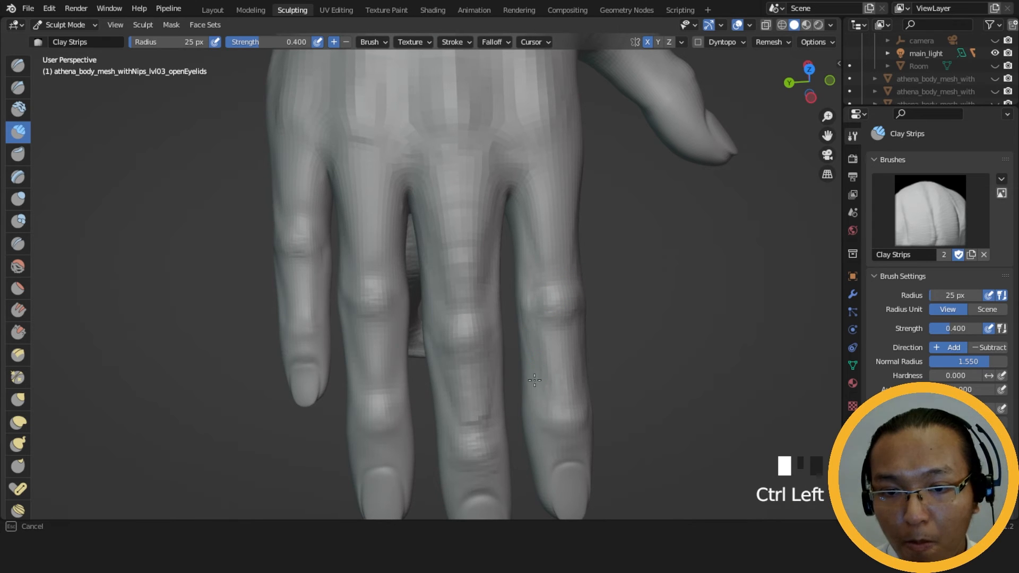
Smooth the side of the index finger's middle segment and add a clay stroke across the finger.
{"action": "middle_click_drag", "start_coordinate": [520, 363], "coordinate": [484, 337], "text": "shift"}
{"action": "left_click_drag", "start_coordinate": [484, 336], "coordinate": [480, 342], "text": "shift"}
{"action": "middle_click_drag", "start_coordinate": [501, 351], "coordinate": [451, 331]}
{"action": "left_click_drag", "start_coordinate": [454, 335], "coordinate": [455, 343], "text": "shift"}
{"action": "middle_click_drag", "start_coordinate": [456, 342], "coordinate": [516, 330]}
{"action": "left_click_drag", "start_coordinate": [523, 330], "coordinate": [552, 332]}
Add clay over the ring finger's middle joint and down both sides of its middle segment.
{"action": "mouse_move", "coordinate": [504, 276]}
{"action": "middle_mouse_down"}
{"action": "mouse_move", "coordinate": [441, 305]}
{"action": "mouse_move", "coordinate": [525, 350]}
{"action": "mouse_move", "coordinate": [518, 251]}
{"action": "mouse_move", "coordinate": [534, 312]}
{"action": "middle_mouse_up"}
{"action": "mouse_move", "coordinate": [450, 238]}
{"action": "left_mouse_down"}
{"action": "mouse_move", "coordinate": [427, 266]}
{"action": "mouse_move", "coordinate": [428, 250]}
{"action": "mouse_move", "coordinate": [452, 279]}
{"action": "left_mouse_up"}
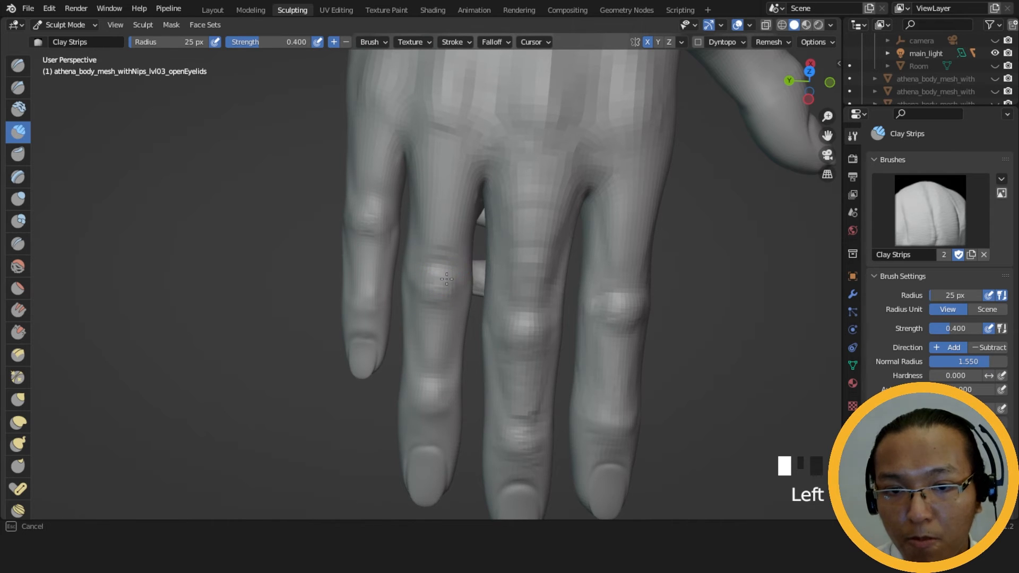
{"action": "middle_click_drag", "start_coordinate": [517, 284], "coordinate": [519, 265], "text": "shift"}
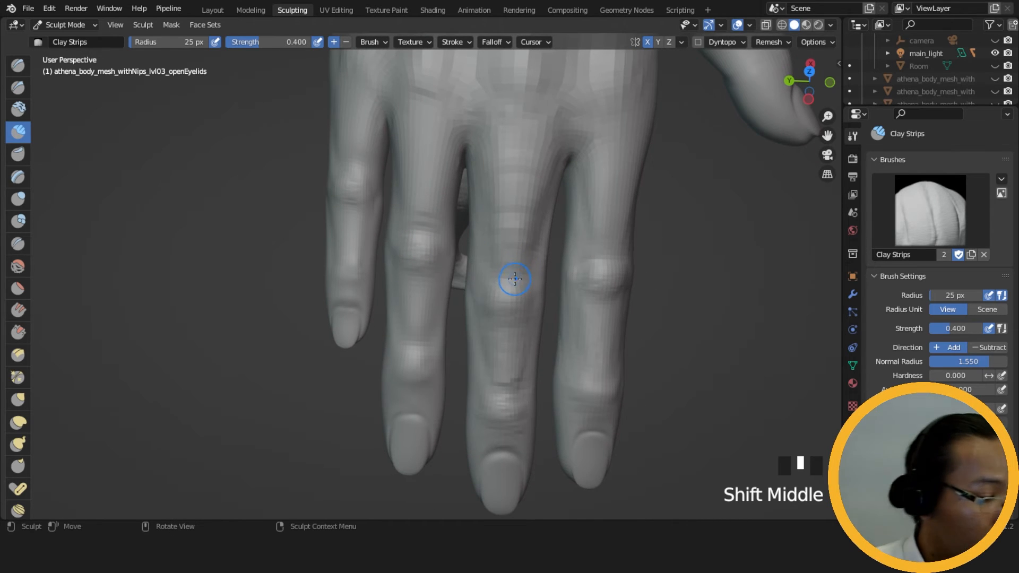
{"action": "middle_click_drag", "start_coordinate": [428, 238], "coordinate": [438, 241]}
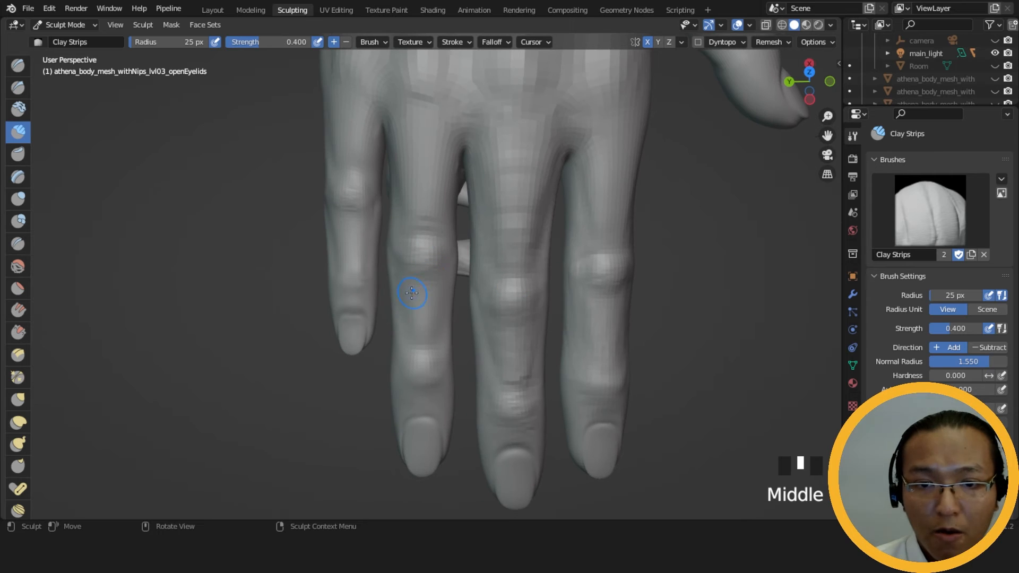
{"action": "left_click_drag", "start_coordinate": [412, 293], "coordinate": [412, 341]}
{"action": "left_click_drag", "start_coordinate": [447, 269], "coordinate": [441, 319]}
Carve across the ring finger's middle segment just above its last joint.
{"action": "middle_click_drag", "start_coordinate": [409, 299], "coordinate": [466, 249], "text": "shift"}
{"action": "left_click_drag", "start_coordinate": [496, 296], "coordinate": [462, 299], "text": "ctrl"}
{"action": "left_click_drag", "start_coordinate": [488, 302], "coordinate": [461, 305], "text": "ctrl"}
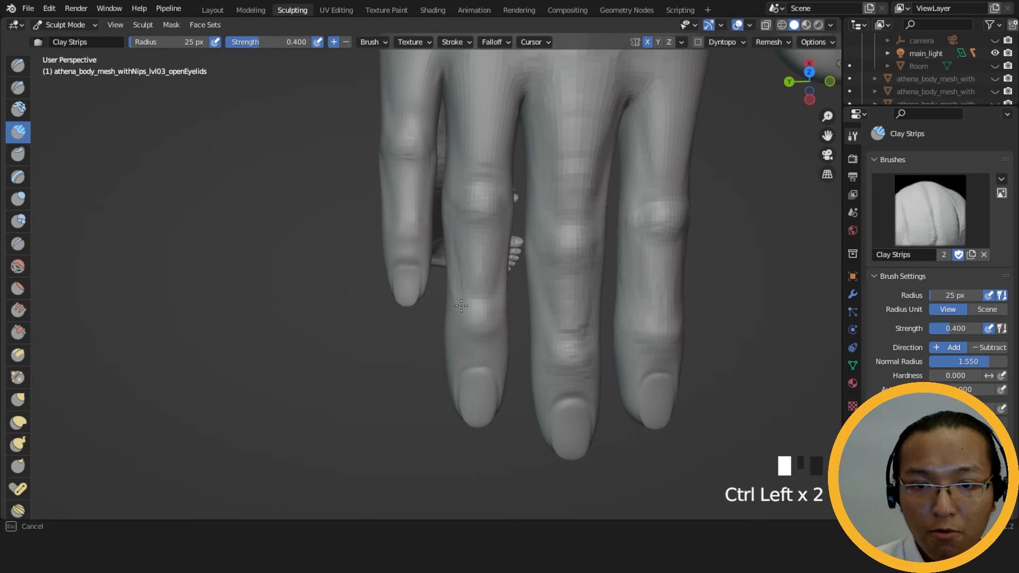
{"action": "middle_click_drag", "start_coordinate": [498, 281], "coordinate": [482, 268]}
{"action": "left_click_drag", "start_coordinate": [476, 289], "coordinate": [451, 295], "text": "ctrl"}
{"action": "mouse_move", "coordinate": [481, 292]}
{"action": "left_mouse_down", "text": "ctrl"}
{"action": "mouse_move", "coordinate": [445, 280]}
{"action": "mouse_move", "coordinate": [449, 304]}
{"action": "left_mouse_up", "text": "ctrl"}
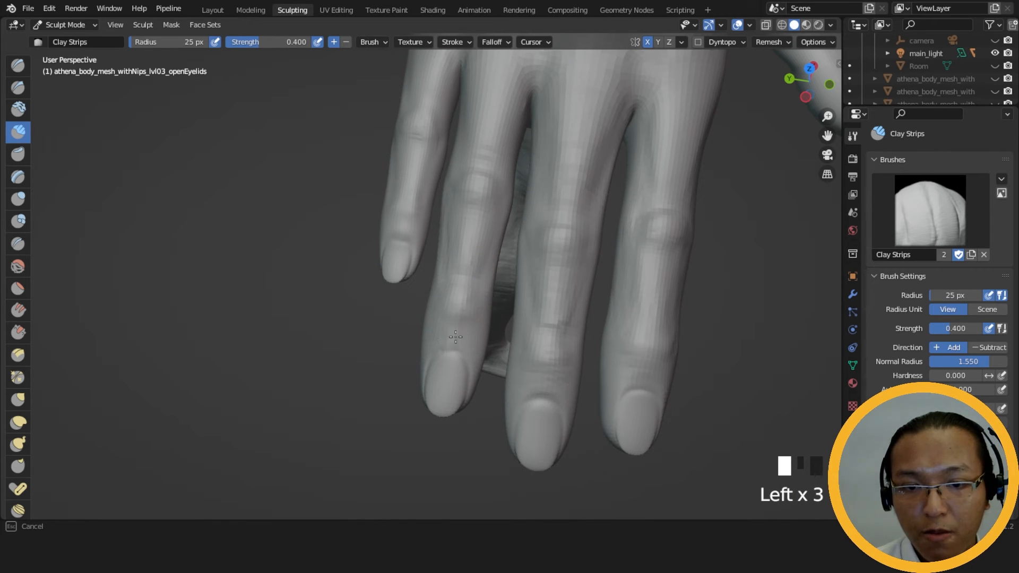
Build up clay with short crosswise strokes around the ring finger's last joint.
{"action": "middle_click_drag", "start_coordinate": [444, 337], "coordinate": [495, 307]}
{"action": "left_click_drag", "start_coordinate": [496, 308], "coordinate": [480, 310]}
{"action": "left_click_drag", "start_coordinate": [499, 312], "coordinate": [476, 319]}
{"action": "left_click_drag", "start_coordinate": [498, 317], "coordinate": [485, 321]}
{"action": "mouse_move", "coordinate": [511, 271]}
{"action": "middle_mouse_down", "text": "shift"}
{"action": "mouse_move", "coordinate": [492, 330]}
{"action": "mouse_move", "coordinate": [541, 273]}
{"action": "mouse_move", "coordinate": [619, 216]}
{"action": "mouse_move", "coordinate": [484, 242]}
{"action": "mouse_move", "coordinate": [472, 255]}
{"action": "mouse_move", "coordinate": [519, 325]}
{"action": "middle_mouse_up", "text": "shift"}
Add clay over the little finger's middle joint and carve in just above it.
{"action": "left_click_drag", "start_coordinate": [394, 261], "coordinate": [393, 261]}
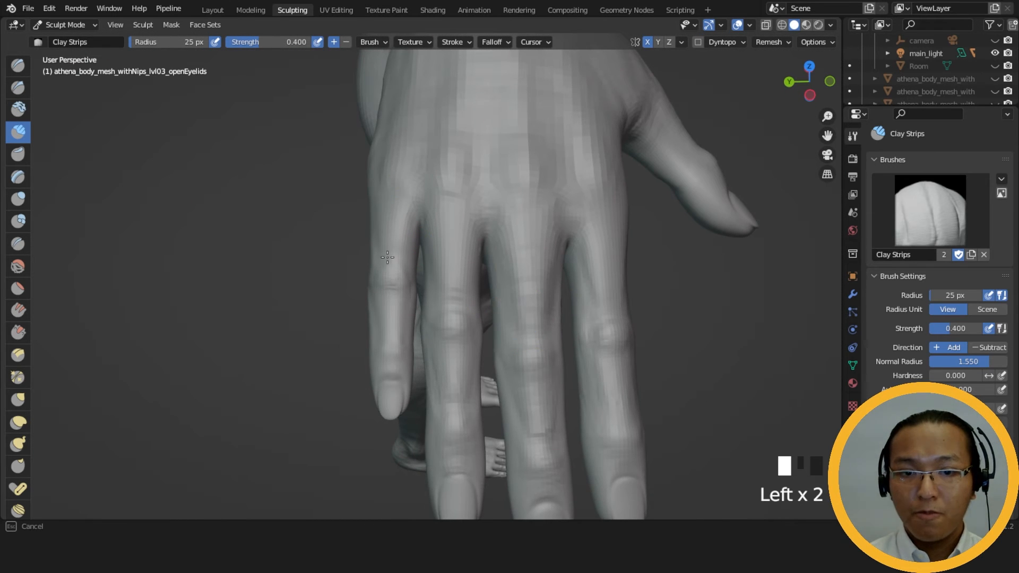
{"action": "middle_click_drag", "start_coordinate": [387, 258], "coordinate": [375, 205]}
{"action": "left_click_drag", "start_coordinate": [378, 212], "coordinate": [392, 204]}
{"action": "left_click", "coordinate": [396, 209]}
{"action": "mouse_move", "coordinate": [396, 208]}
{"action": "middle_mouse_down"}
{"action": "mouse_move", "coordinate": [412, 202]}
{"action": "mouse_move", "coordinate": [382, 261]}
{"action": "mouse_move", "coordinate": [377, 254]}
{"action": "middle_mouse_up"}
{"action": "left_click_drag", "start_coordinate": [405, 255], "coordinate": [409, 234], "text": "ctrl"}
Build up clay from the little finger's middle joint down its middle segment and along the sides.
{"action": "left_click_drag", "start_coordinate": [413, 276], "coordinate": [419, 284]}
{"action": "left_click_drag", "start_coordinate": [417, 282], "coordinate": [432, 310]}
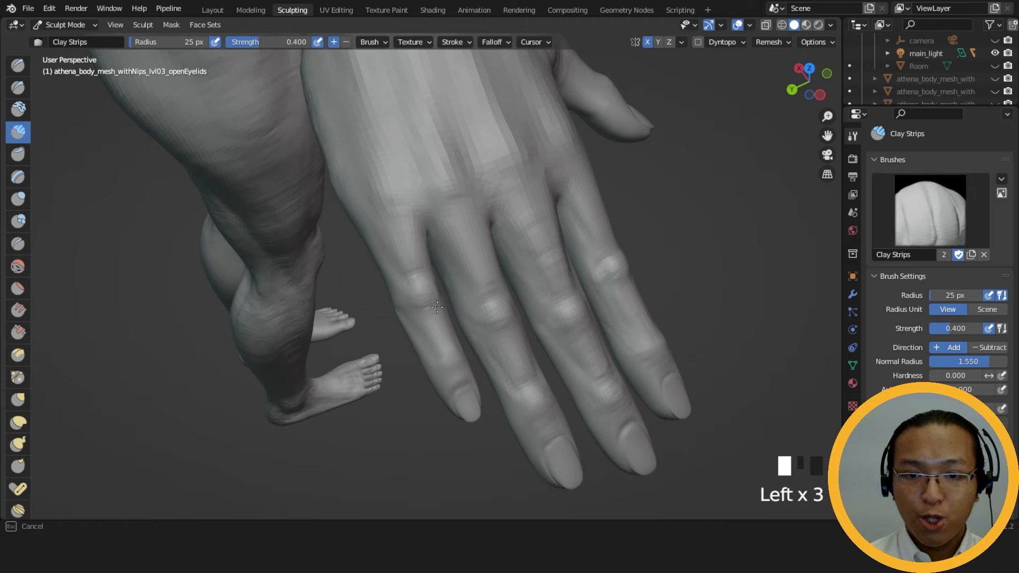
{"action": "middle_click_drag", "start_coordinate": [429, 315], "coordinate": [421, 313]}
{"action": "left_click_drag", "start_coordinate": [420, 304], "coordinate": [429, 326]}
{"action": "left_click_drag", "start_coordinate": [413, 314], "coordinate": [411, 327]}
{"action": "middle_click_drag", "start_coordinate": [425, 318], "coordinate": [397, 314]}
{"action": "left_click_drag", "start_coordinate": [411, 286], "coordinate": [413, 289]}
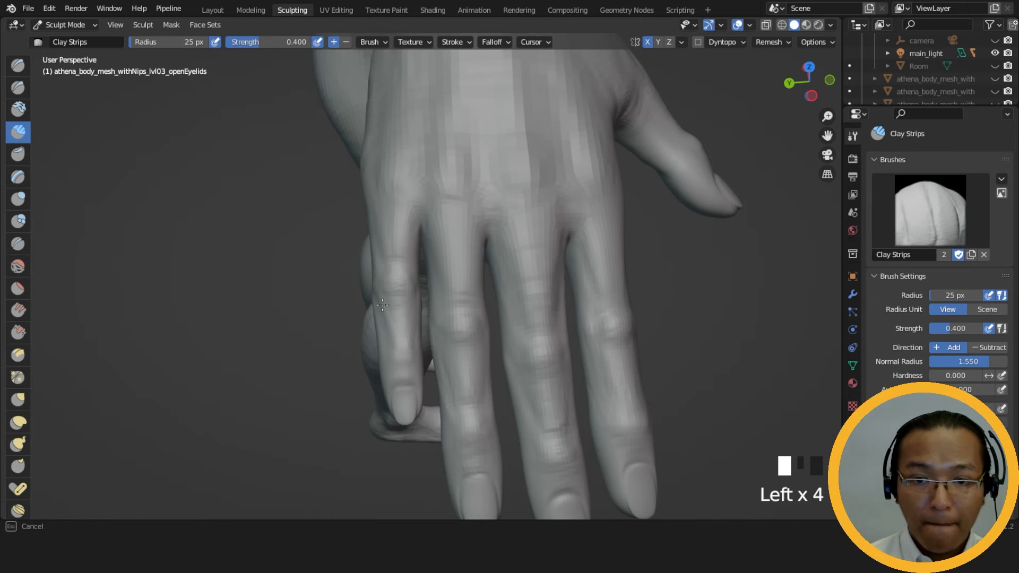
Carve the little finger's middle segment and across the ring finger's first segment above its middle joint.
{"action": "mouse_move", "coordinate": [410, 350]}
{"action": "left_mouse_down", "text": "ctrl"}
{"action": "mouse_move", "coordinate": [404, 344]}
{"action": "mouse_move", "coordinate": [400, 363]}
{"action": "mouse_move", "coordinate": [401, 332]}
{"action": "left_mouse_up", "text": "ctrl"}
{"action": "mouse_move", "coordinate": [402, 331]}
{"action": "middle_mouse_down"}
{"action": "mouse_move", "coordinate": [448, 297]}
{"action": "mouse_move", "coordinate": [457, 341]}
{"action": "mouse_move", "coordinate": [470, 319]}
{"action": "middle_mouse_up"}
{"action": "left_click", "coordinate": [446, 291]}
{"action": "left_click_drag", "start_coordinate": [475, 260], "coordinate": [438, 260], "text": "ctrl"}
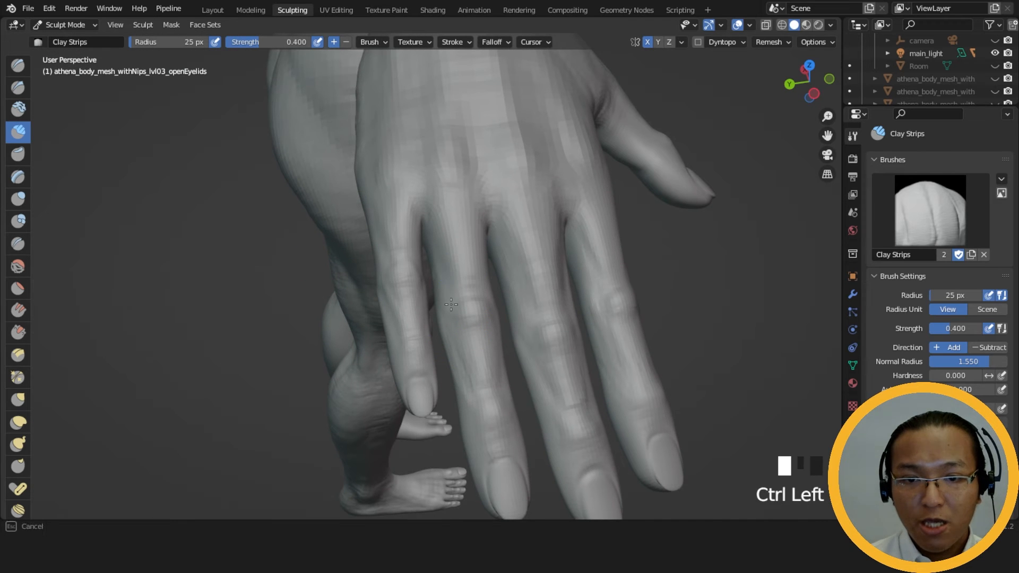
Switch to the Grab brush at a 119 px radius and reshape the webbing between the ring and middle fingers.
{"action": "mouse_move", "coordinate": [467, 301]}
{"action": "middle_mouse_down"}
{"action": "mouse_move", "coordinate": [461, 231]}
{"action": "mouse_move", "coordinate": [494, 196]}
{"action": "mouse_move", "coordinate": [473, 236]}
{"action": "mouse_move", "coordinate": [483, 188]}
{"action": "mouse_move", "coordinate": [528, 157]}
{"action": "middle_mouse_up"}
{"action": "key", "text": "g"}
{"action": "key", "text": "f"}
{"action": "left_click", "coordinate": [528, 189]}
{"action": "key", "text": "f"}
{"action": "left_click", "coordinate": [549, 158]}
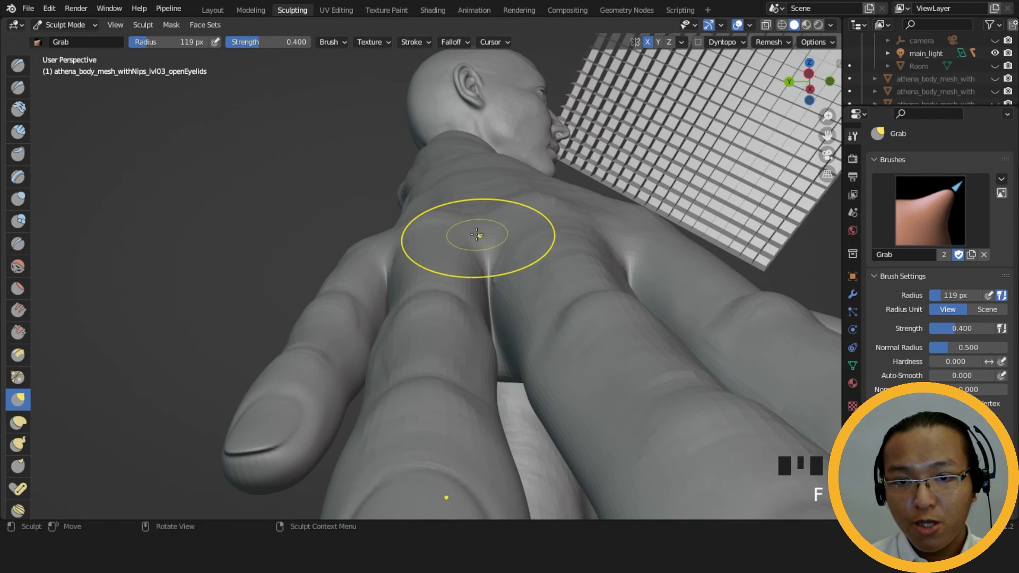
{"action": "middle_click_drag", "start_coordinate": [479, 254], "coordinate": [474, 307]}
{"action": "left_click_drag", "start_coordinate": [474, 296], "coordinate": [469, 304]}
Adjust the webbing between the fingers with resized Grab strokes and set the brush radius to 107 px.
{"action": "mouse_move", "coordinate": [469, 304]}
{"action": "middle_mouse_down"}
{"action": "mouse_move", "coordinate": [539, 239]}
{"action": "mouse_move", "coordinate": [560, 251]}
{"action": "mouse_move", "coordinate": [541, 269]}
{"action": "mouse_move", "coordinate": [569, 308]}
{"action": "mouse_move", "coordinate": [566, 244]}
{"action": "mouse_move", "coordinate": [383, 229]}
{"action": "mouse_move", "coordinate": [444, 239]}
{"action": "mouse_move", "coordinate": [389, 245]}
{"action": "mouse_move", "coordinate": [383, 338]}
{"action": "mouse_move", "coordinate": [489, 262]}
{"action": "middle_mouse_up"}
{"action": "key", "text": "f"}
{"action": "left_click", "coordinate": [377, 246]}
{"action": "left_click_drag", "start_coordinate": [450, 283], "coordinate": [445, 279]}
{"action": "mouse_move", "coordinate": [444, 280]}
{"action": "middle_mouse_down"}
{"action": "mouse_move", "coordinate": [390, 339]}
{"action": "mouse_move", "coordinate": [412, 317]}
{"action": "middle_mouse_up"}
{"action": "key", "text": "f"}
{"action": "left_click", "coordinate": [408, 335]}
{"action": "left_click_drag", "start_coordinate": [413, 317], "coordinate": [417, 312]}
{"action": "mouse_move", "coordinate": [416, 312]}
{"action": "middle_mouse_down"}
{"action": "mouse_move", "coordinate": [501, 257]}
{"action": "mouse_move", "coordinate": [391, 223]}
{"action": "mouse_move", "coordinate": [396, 251]}
{"action": "mouse_move", "coordinate": [390, 241]}
{"action": "mouse_move", "coordinate": [421, 262]}
{"action": "mouse_move", "coordinate": [444, 398]}
{"action": "middle_mouse_up"}
{"action": "key", "text": "f"}
{"action": "left_click", "coordinate": [398, 247]}
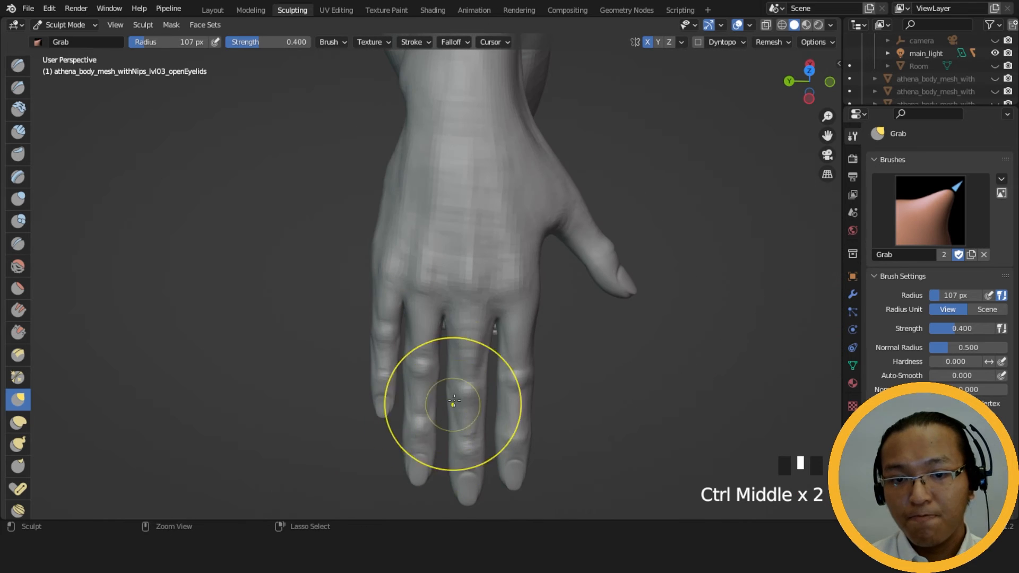
Switch to Clay Strips with a 30 px radius and build up clay across the base of the ring finger and the knuckles.
{"action": "left_click", "coordinate": [17, 132]}
{"action": "key", "text": "f"}
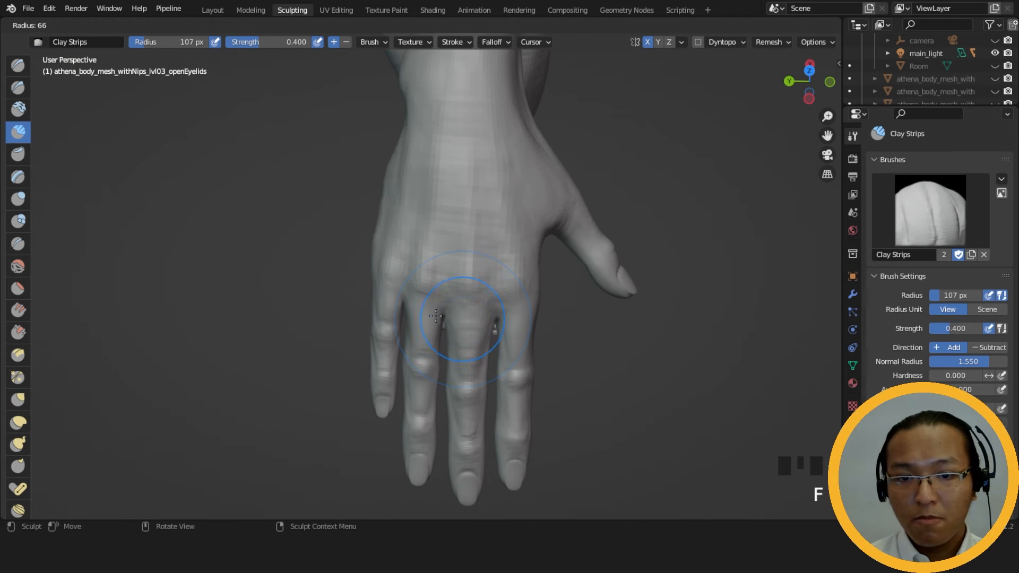
{"action": "left_click", "coordinate": [412, 318]}
{"action": "middle_click_drag", "start_coordinate": [415, 339], "coordinate": [426, 294], "text": "ctrl"}
{"action": "left_click_drag", "start_coordinate": [428, 307], "coordinate": [448, 313]}
{"action": "left_click_drag", "start_coordinate": [430, 309], "coordinate": [450, 315]}
{"action": "left_click_drag", "start_coordinate": [432, 309], "coordinate": [449, 314]}
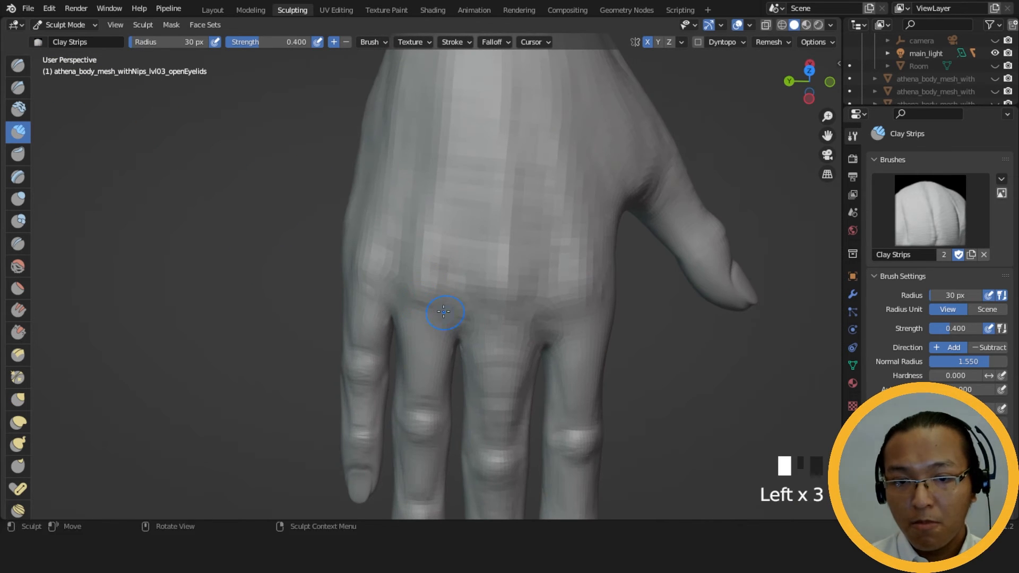
{"action": "mouse_move", "coordinate": [433, 312]}
{"action": "middle_mouse_down"}
{"action": "mouse_move", "coordinate": [509, 276]}
{"action": "mouse_move", "coordinate": [589, 257]}
{"action": "mouse_move", "coordinate": [546, 375]}
{"action": "mouse_move", "coordinate": [384, 369]}
{"action": "mouse_move", "coordinate": [329, 334]}
{"action": "mouse_move", "coordinate": [559, 273]}
{"action": "mouse_move", "coordinate": [491, 266]}
{"action": "middle_mouse_up"}
{"action": "left_click_drag", "start_coordinate": [496, 257], "coordinate": [511, 270]}
Carve the thumb-facing side of the index finger's base and the area toward the thumb webbing with Clay Strips.
{"action": "mouse_move", "coordinate": [515, 282]}
{"action": "middle_mouse_down"}
{"action": "mouse_move", "coordinate": [611, 389]}
{"action": "mouse_move", "coordinate": [607, 380]}
{"action": "middle_mouse_up"}
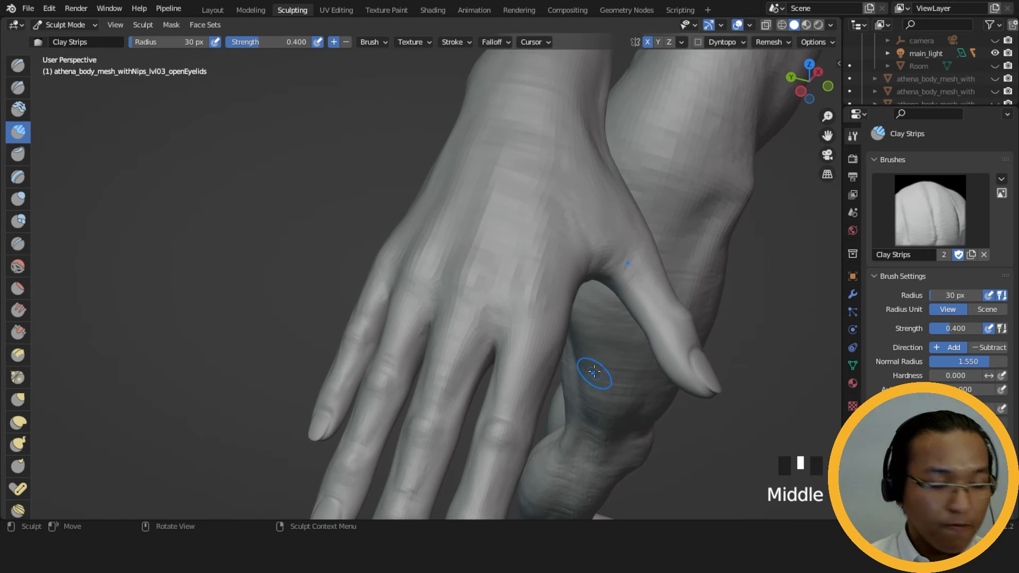
{"action": "middle_click_drag", "start_coordinate": [588, 296], "coordinate": [546, 272]}
{"action": "left_click_drag", "start_coordinate": [545, 273], "coordinate": [516, 293], "text": "ctrl"}
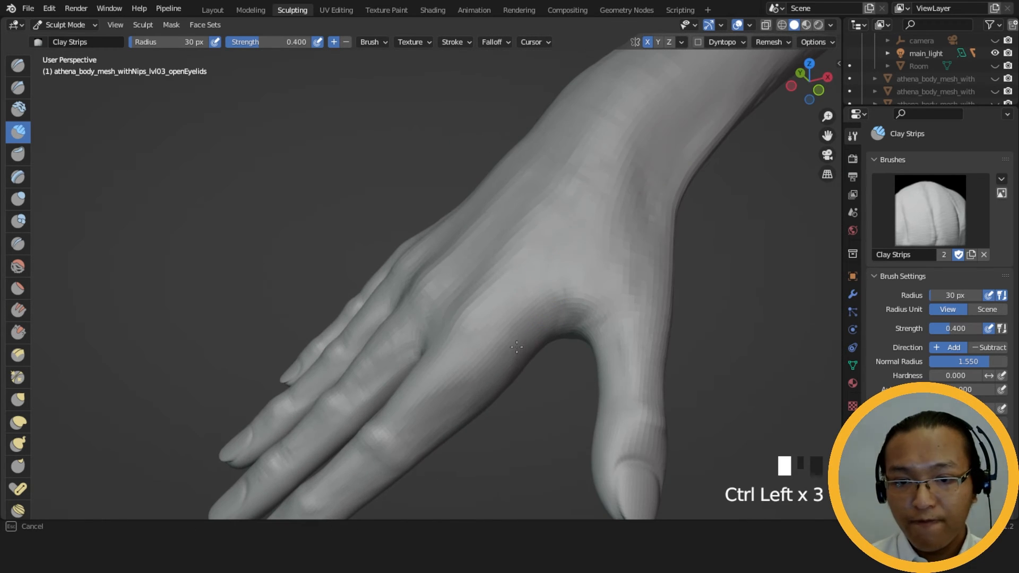
{"action": "left_click_drag", "start_coordinate": [472, 356], "coordinate": [477, 382], "text": "ctrl"}
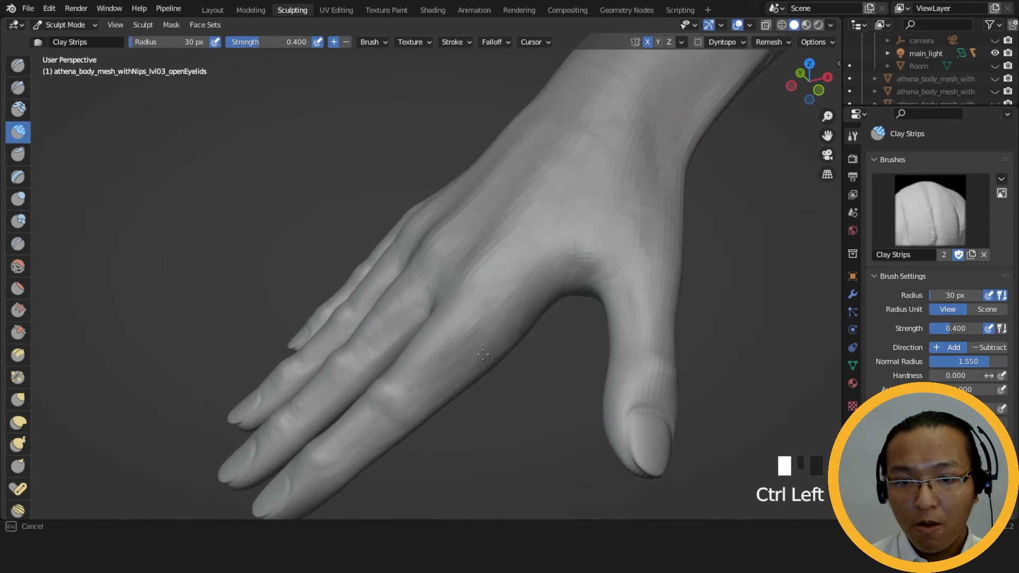
{"action": "middle_click_drag", "start_coordinate": [483, 354], "coordinate": [562, 229]}
{"action": "left_click_drag", "start_coordinate": [563, 228], "coordinate": [567, 223], "text": "ctrl"}
{"action": "middle_click_drag", "start_coordinate": [565, 263], "coordinate": [548, 257]}
{"action": "mouse_move", "coordinate": [548, 256]}
{"action": "left_mouse_down", "text": "ctrl"}
{"action": "mouse_move", "coordinate": [530, 269]}
{"action": "mouse_move", "coordinate": [558, 242]}
{"action": "mouse_move", "coordinate": [540, 311]}
{"action": "mouse_move", "coordinate": [518, 280]}
{"action": "mouse_move", "coordinate": [505, 339]}
{"action": "mouse_move", "coordinate": [519, 348]}
{"action": "left_mouse_up", "text": "ctrl"}
Build up clay around the webbing between the index finger and the thumb.
{"action": "left_click_drag", "start_coordinate": [533, 259], "coordinate": [547, 247]}
{"action": "left_click_drag", "start_coordinate": [527, 330], "coordinate": [530, 328]}
{"action": "mouse_move", "coordinate": [552, 330]}
{"action": "middle_mouse_down"}
{"action": "mouse_move", "coordinate": [607, 301]}
{"action": "mouse_move", "coordinate": [554, 305]}
{"action": "middle_mouse_up"}
{"action": "left_click_drag", "start_coordinate": [547, 226], "coordinate": [561, 260]}
{"action": "mouse_move", "coordinate": [575, 302]}
{"action": "middle_mouse_down"}
{"action": "mouse_move", "coordinate": [428, 204]}
{"action": "mouse_move", "coordinate": [523, 234]}
{"action": "mouse_move", "coordinate": [493, 265]}
{"action": "mouse_move", "coordinate": [480, 248]}
{"action": "mouse_move", "coordinate": [467, 262]}
{"action": "mouse_move", "coordinate": [420, 268]}
{"action": "middle_mouse_up"}
Build up clay over the thumb mound on the palm side of the hand.
{"action": "left_click_drag", "start_coordinate": [409, 268], "coordinate": [378, 297]}
{"action": "middle_click_drag", "start_coordinate": [380, 289], "coordinate": [427, 223]}
{"action": "left_click_drag", "start_coordinate": [418, 241], "coordinate": [390, 255]}
{"action": "mouse_move", "coordinate": [409, 245]}
{"action": "left_mouse_down"}
{"action": "mouse_move", "coordinate": [383, 258]}
{"action": "mouse_move", "coordinate": [390, 249]}
{"action": "left_mouse_up"}
{"action": "left_click_drag", "start_coordinate": [358, 281], "coordinate": [390, 276]}
{"action": "left_click_drag", "start_coordinate": [376, 273], "coordinate": [427, 254]}
Carve the crease along the thumb mound's inner edge and undo the extra clay stroke beside it.
{"action": "mouse_move", "coordinate": [437, 250]}
{"action": "left_mouse_down", "text": "ctrl"}
{"action": "mouse_move", "coordinate": [409, 262]}
{"action": "mouse_move", "coordinate": [421, 239]}
{"action": "mouse_move", "coordinate": [414, 266]}
{"action": "left_mouse_up", "text": "ctrl"}
{"action": "left_click_drag", "start_coordinate": [409, 268], "coordinate": [425, 274], "text": "ctrl"}
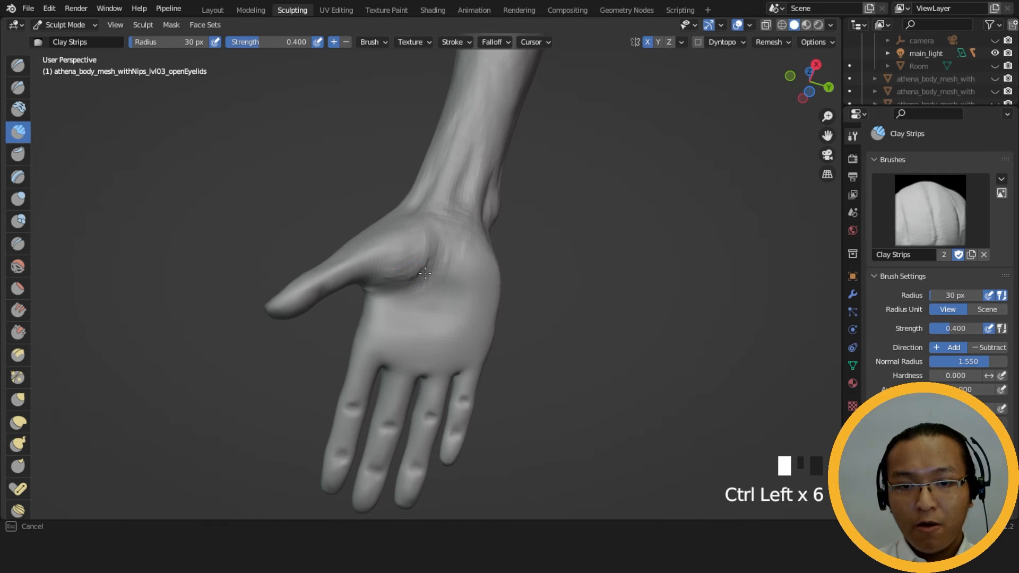
{"action": "middle_click_drag", "start_coordinate": [463, 226], "coordinate": [455, 234]}
{"action": "mouse_move", "coordinate": [449, 236]}
{"action": "left_mouse_down"}
{"action": "mouse_move", "coordinate": [435, 243]}
{"action": "mouse_move", "coordinate": [460, 258]}
{"action": "mouse_move", "coordinate": [460, 250]}
{"action": "left_mouse_up"}
{"action": "key", "text": "ctrl+z"}
Add clay strokes from the base of the palm across the thumb mound.
{"action": "left_click_drag", "start_coordinate": [463, 245], "coordinate": [450, 252]}
{"action": "middle_click_drag", "start_coordinate": [447, 257], "coordinate": [433, 218]}
{"action": "left_click_drag", "start_coordinate": [411, 229], "coordinate": [393, 249]}
{"action": "left_click_drag", "start_coordinate": [378, 255], "coordinate": [374, 270]}
{"action": "mouse_move", "coordinate": [374, 273]}
{"action": "left_mouse_down"}
{"action": "mouse_move", "coordinate": [364, 288]}
{"action": "mouse_move", "coordinate": [372, 281]}
{"action": "left_mouse_up"}
Thicken the thumb mound with more clay and smooth its surface.
{"action": "middle_click_drag", "start_coordinate": [391, 255], "coordinate": [398, 206]}
{"action": "left_click_drag", "start_coordinate": [401, 237], "coordinate": [374, 250]}
{"action": "mouse_move", "coordinate": [367, 256]}
{"action": "left_mouse_down"}
{"action": "mouse_move", "coordinate": [397, 263]}
{"action": "mouse_move", "coordinate": [425, 248]}
{"action": "left_mouse_up"}
{"action": "left_click_drag", "start_coordinate": [393, 265], "coordinate": [433, 236]}
{"action": "middle_click_drag", "start_coordinate": [434, 234], "coordinate": [447, 259]}
{"action": "mouse_move", "coordinate": [432, 249]}
{"action": "left_mouse_down", "text": "shift"}
{"action": "mouse_move", "coordinate": [439, 240]}
{"action": "mouse_move", "coordinate": [423, 257]}
{"action": "left_mouse_up", "text": "shift"}
Try to carve across the thumb mound on the palm side.
{"action": "middle_click_drag", "start_coordinate": [440, 250], "coordinate": [427, 260]}
{"action": "mouse_move", "coordinate": [424, 248]}
{"action": "left_mouse_down", "text": "ctrl"}
{"action": "mouse_move", "coordinate": [413, 234]}
{"action": "mouse_move", "coordinate": [406, 255]}
{"action": "left_mouse_up", "text": "ctrl"}
{"action": "left_click_drag", "start_coordinate": [391, 264], "coordinate": [371, 263], "text": "ctrl"}
{"action": "mouse_move", "coordinate": [374, 260]}
{"action": "middle_mouse_down"}
{"action": "mouse_move", "coordinate": [506, 192]}
{"action": "mouse_move", "coordinate": [500, 216]}
{"action": "mouse_move", "coordinate": [542, 176]}
{"action": "mouse_move", "coordinate": [482, 266]}
{"action": "mouse_move", "coordinate": [476, 218]}
{"action": "middle_mouse_up"}
{"action": "key", "text": "ctrl+z"}
{"action": "key", "text": "ctrl+z"}
Build up clay down the thumb mound from the webbing toward the wrist.
{"action": "left_click_drag", "start_coordinate": [473, 216], "coordinate": [450, 260]}
{"action": "left_click_drag", "start_coordinate": [452, 249], "coordinate": [461, 301]}
{"action": "mouse_move", "coordinate": [456, 263]}
{"action": "left_mouse_down"}
{"action": "mouse_move", "coordinate": [494, 313]}
{"action": "mouse_move", "coordinate": [473, 260]}
{"action": "left_mouse_up"}
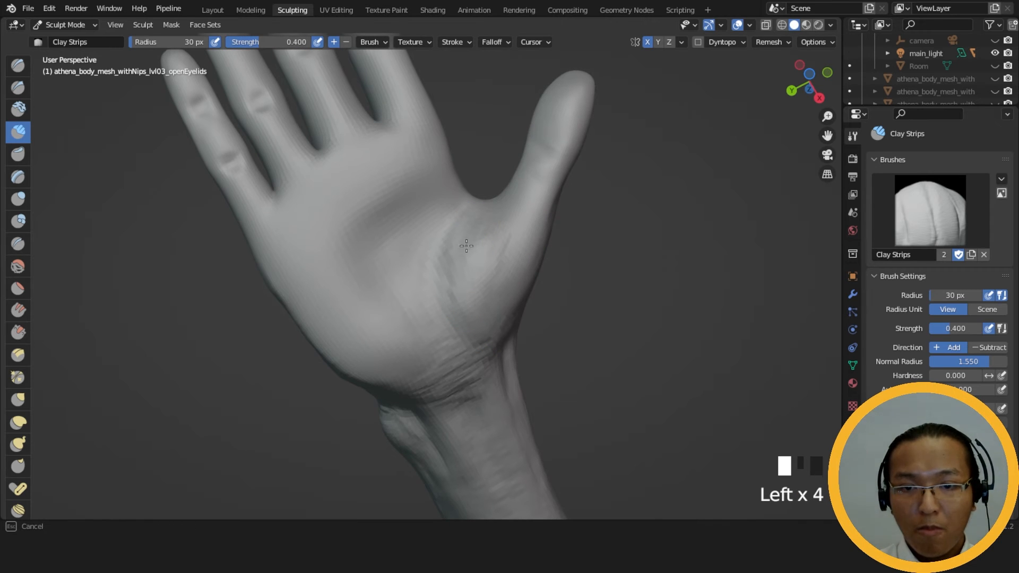
{"action": "middle_click_drag", "start_coordinate": [482, 221], "coordinate": [475, 274], "text": "shift"}
{"action": "left_click", "coordinate": [474, 275]}
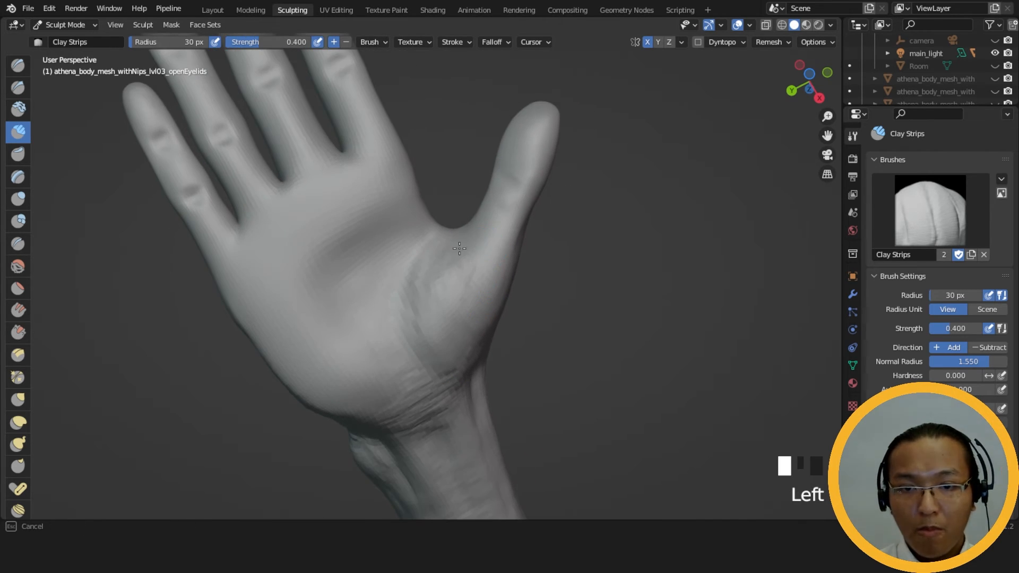
{"action": "left_click_drag", "start_coordinate": [504, 287], "coordinate": [501, 273]}
Fill out the thumb mound below the webbing and carve its edge toward the middle of the palm.
{"action": "middle_click_drag", "start_coordinate": [514, 272], "coordinate": [487, 248]}
{"action": "left_click_drag", "start_coordinate": [445, 233], "coordinate": [436, 260]}
{"action": "left_click_drag", "start_coordinate": [443, 250], "coordinate": [450, 284]}
{"action": "left_click_drag", "start_coordinate": [453, 260], "coordinate": [467, 303]}
{"action": "left_click_drag", "start_coordinate": [444, 282], "coordinate": [418, 275], "text": "ctrl"}
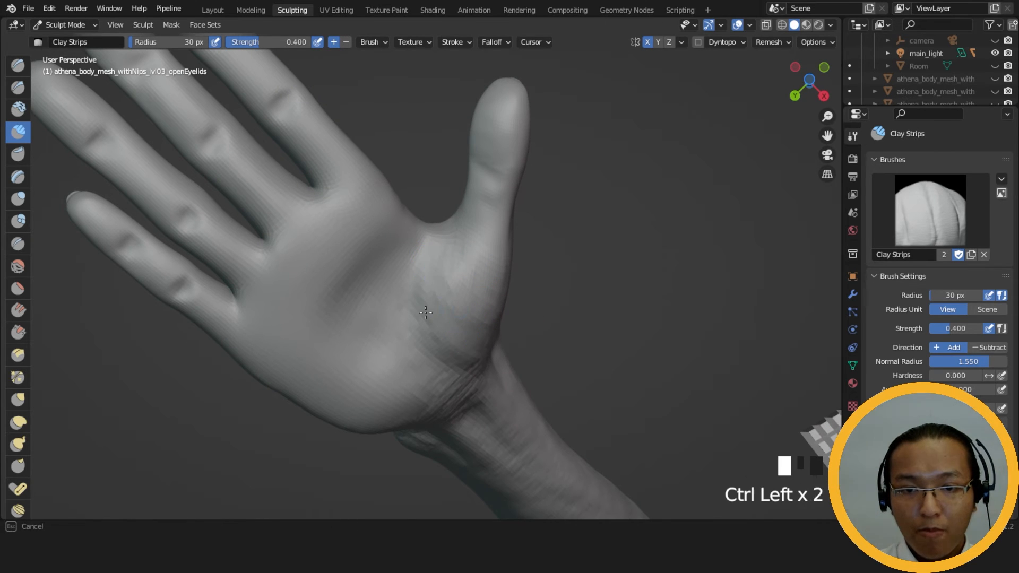
{"action": "middle_click_drag", "start_coordinate": [505, 343], "coordinate": [494, 403]}
{"action": "left_click_drag", "start_coordinate": [446, 292], "coordinate": [429, 271]}
{"action": "left_click_drag", "start_coordinate": [488, 305], "coordinate": [469, 284]}
{"action": "middle_click_drag", "start_coordinate": [498, 282], "coordinate": [515, 220]}
Turn on the wireframe overlay and switch to the Grab brush.
{"action": "left_click", "coordinate": [749, 25]}
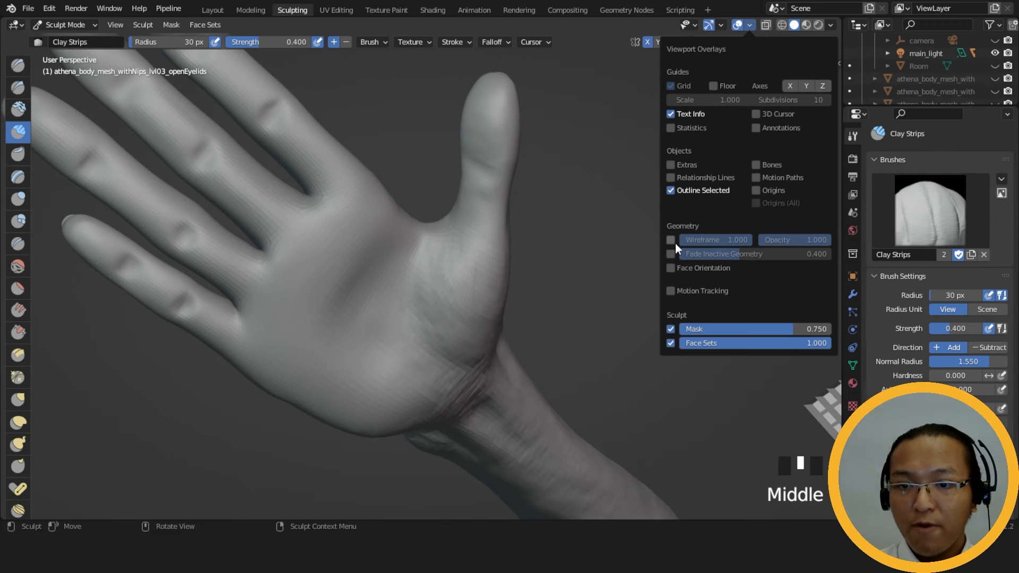
{"action": "left_click", "coordinate": [749, 25]}
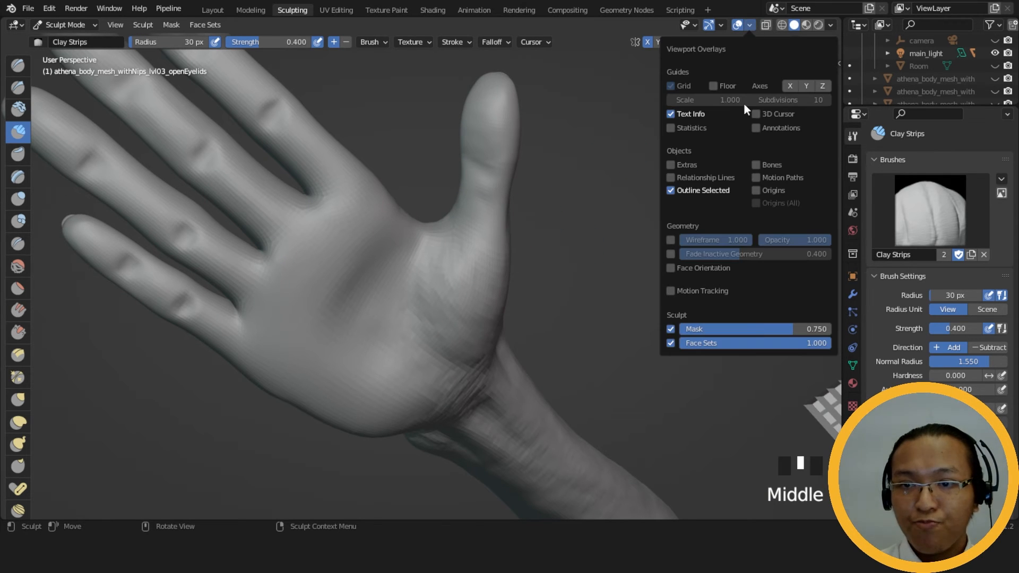
{"action": "left_click", "coordinate": [671, 239]}
{"action": "key", "text": "g"}
{"action": "mouse_move", "coordinate": [607, 209]}
{"action": "middle_mouse_down"}
{"action": "mouse_move", "coordinate": [555, 209]}
{"action": "mouse_move", "coordinate": [540, 182]}
{"action": "middle_mouse_up"}
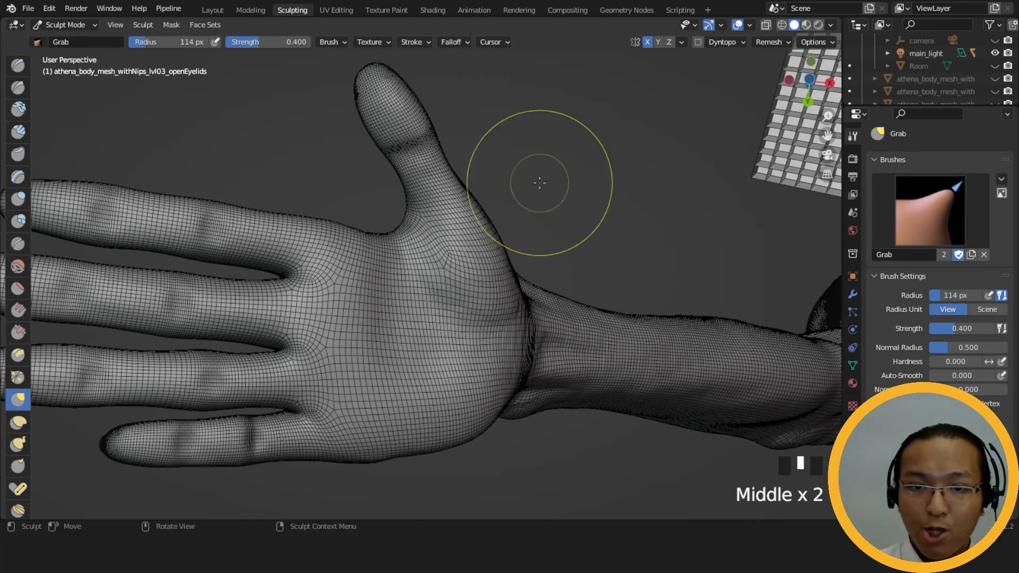
Reshape the thumb's first segment and base with Grab strokes, setting the brush radius to 100 px.
{"action": "left_click_drag", "start_coordinate": [455, 192], "coordinate": [466, 177]}
{"action": "middle_click_drag", "start_coordinate": [466, 177], "coordinate": [508, 141]}
{"action": "left_click_drag", "start_coordinate": [412, 213], "coordinate": [412, 205]}
{"action": "middle_click_drag", "start_coordinate": [411, 205], "coordinate": [419, 197]}
{"action": "key", "text": "f"}
{"action": "left_click", "coordinate": [413, 190]}
{"action": "left_click_drag", "start_coordinate": [417, 186], "coordinate": [422, 179]}
Turn off the wireframe overlay and adjust the thumb below its joint with a 57 px Grab brush.
{"action": "left_click", "coordinate": [749, 25]}
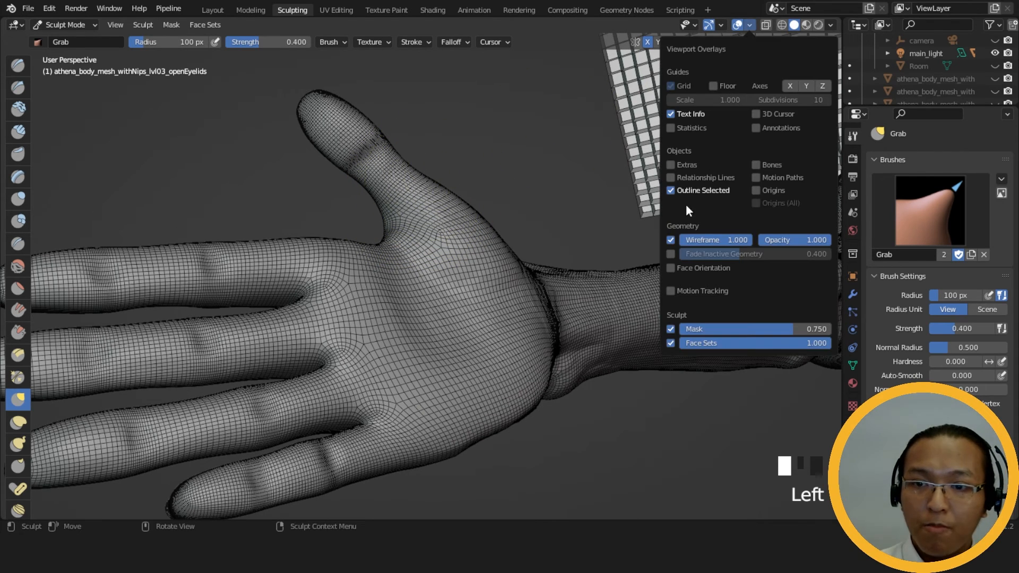
{"action": "left_click", "coordinate": [672, 239]}
{"action": "middle_click_drag", "start_coordinate": [477, 170], "coordinate": [493, 210]}
{"action": "key", "text": "f"}
{"action": "left_click", "coordinate": [385, 202]}
{"action": "left_click", "coordinate": [375, 200]}
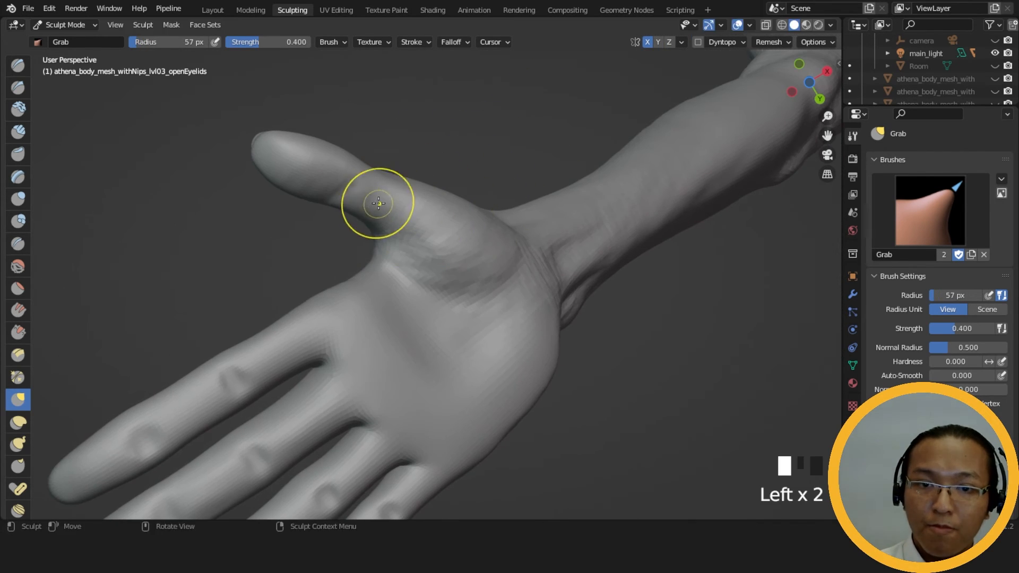
Switch to Clay Strips with a 38 px radius and build up the palm side of the thumb's first segment.
{"action": "left_click", "coordinate": [18, 131]}
{"action": "mouse_move", "coordinate": [268, 103]}
{"action": "middle_mouse_down"}
{"action": "mouse_move", "coordinate": [556, 116]}
{"action": "mouse_move", "coordinate": [582, 205]}
{"action": "middle_mouse_up"}
{"action": "key", "text": "f"}
{"action": "left_click", "coordinate": [485, 187]}
{"action": "left_click", "coordinate": [505, 220]}
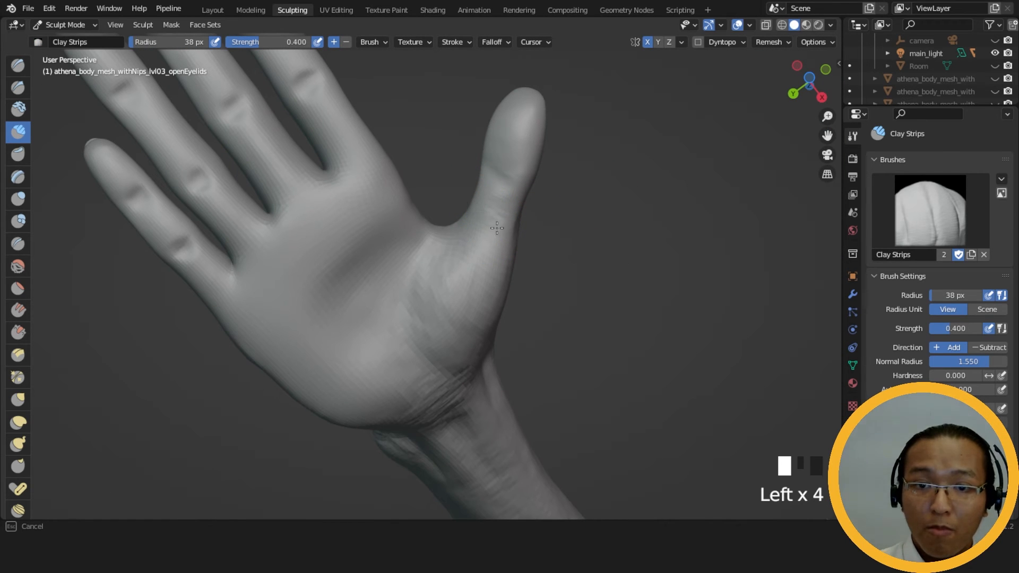
{"action": "left_click_drag", "start_coordinate": [493, 260], "coordinate": [481, 267]}
Build up clay from the thumb's first segment down the outer part of the thumb mound to the wrist.
{"action": "middle_click_drag", "start_coordinate": [481, 267], "coordinate": [514, 308]}
{"action": "left_click_drag", "start_coordinate": [460, 210], "coordinate": [471, 260]}
{"action": "left_click_drag", "start_coordinate": [460, 218], "coordinate": [463, 259]}
{"action": "left_click_drag", "start_coordinate": [467, 249], "coordinate": [489, 282]}
{"action": "middle_click_drag", "start_coordinate": [489, 281], "coordinate": [467, 255]}
{"action": "left_click_drag", "start_coordinate": [466, 238], "coordinate": [478, 266]}
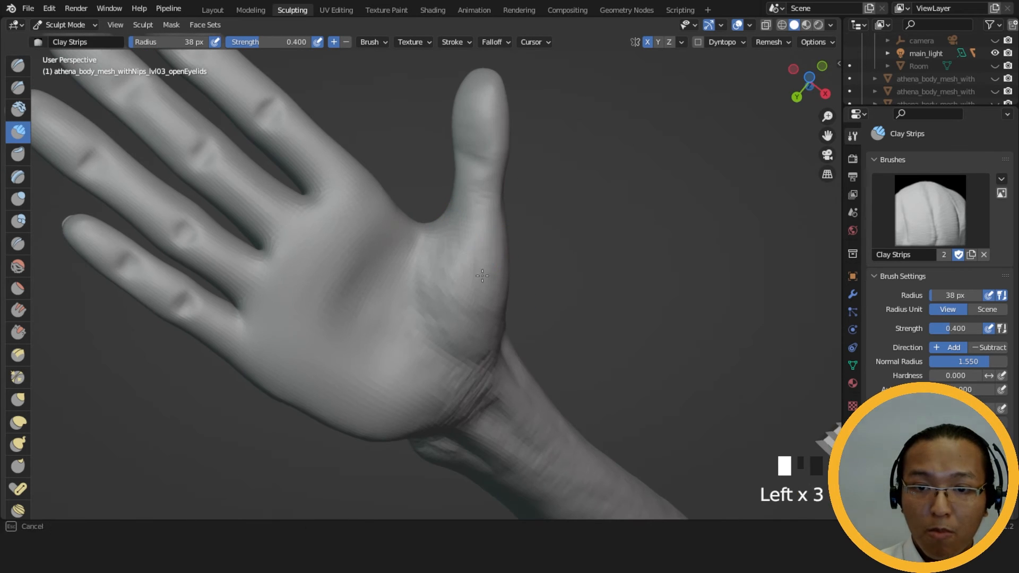
{"action": "left_click_drag", "start_coordinate": [505, 315], "coordinate": [507, 326]}
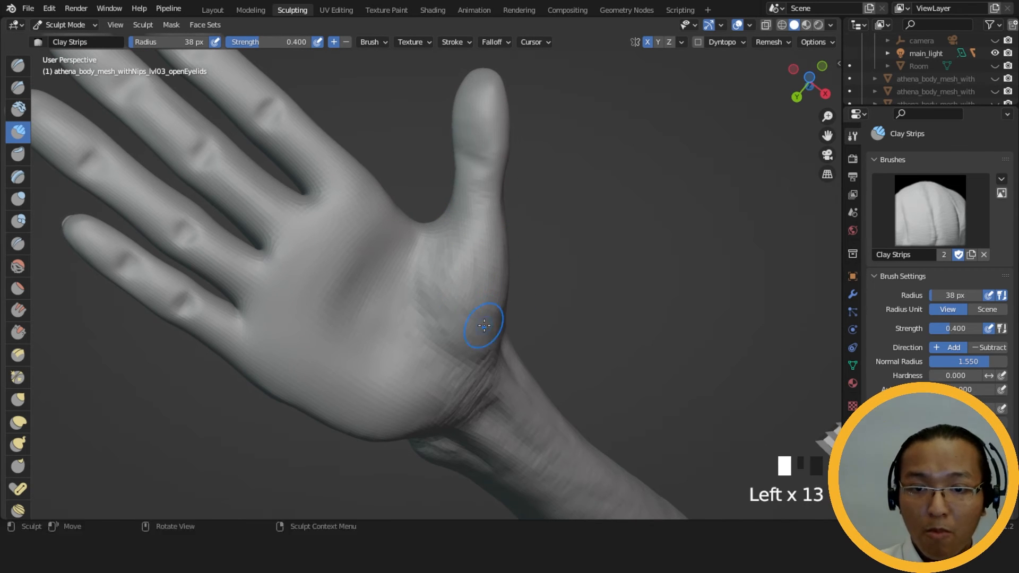
{"action": "middle_click_drag", "start_coordinate": [506, 327], "coordinate": [507, 331]}
Carve the lower thumb mound near the wrist and add clay back across its upper part.
{"action": "left_click_drag", "start_coordinate": [452, 301], "coordinate": [458, 254], "text": "ctrl"}
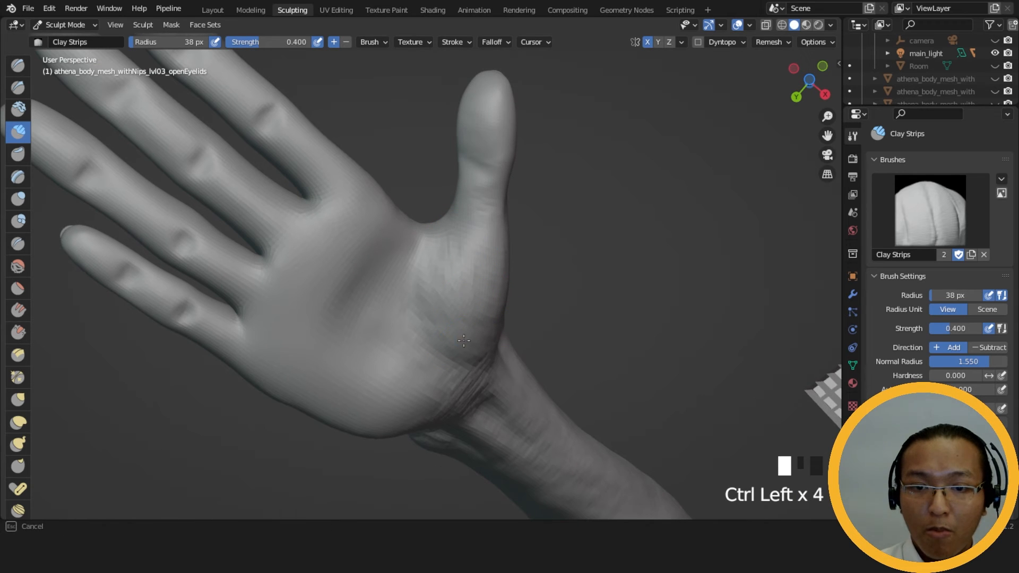
{"action": "left_click_drag", "start_coordinate": [503, 330], "coordinate": [493, 332], "text": "ctrl"}
{"action": "left_click_drag", "start_coordinate": [486, 323], "coordinate": [477, 332], "text": "ctrl"}
{"action": "left_click_drag", "start_coordinate": [475, 325], "coordinate": [468, 279], "text": "ctrl"}
{"action": "left_click_drag", "start_coordinate": [462, 276], "coordinate": [435, 283]}
{"action": "mouse_move", "coordinate": [437, 284]}
{"action": "left_mouse_down"}
{"action": "mouse_move", "coordinate": [451, 296]}
{"action": "mouse_move", "coordinate": [464, 258]}
{"action": "left_mouse_up"}
{"action": "left_click_drag", "start_coordinate": [464, 257], "coordinate": [465, 244]}
Set the Clay Strips radius to 32 px and carve the palm side of the thumb just below its joint.
{"action": "mouse_move", "coordinate": [458, 225]}
{"action": "middle_mouse_down"}
{"action": "mouse_move", "coordinate": [502, 249]}
{"action": "mouse_move", "coordinate": [536, 227]}
{"action": "mouse_move", "coordinate": [526, 258]}
{"action": "middle_mouse_up"}
{"action": "key", "text": "f"}
{"action": "left_click", "coordinate": [508, 252]}
{"action": "mouse_move", "coordinate": [522, 252]}
{"action": "left_mouse_down", "text": "ctrl"}
{"action": "mouse_move", "coordinate": [527, 259]}
{"action": "mouse_move", "coordinate": [519, 250]}
{"action": "left_mouse_up", "text": "ctrl"}
{"action": "left_click_drag", "start_coordinate": [521, 254], "coordinate": [529, 265], "text": "ctrl"}
{"action": "left_click_drag", "start_coordinate": [529, 264], "coordinate": [533, 263], "text": "ctrl"}
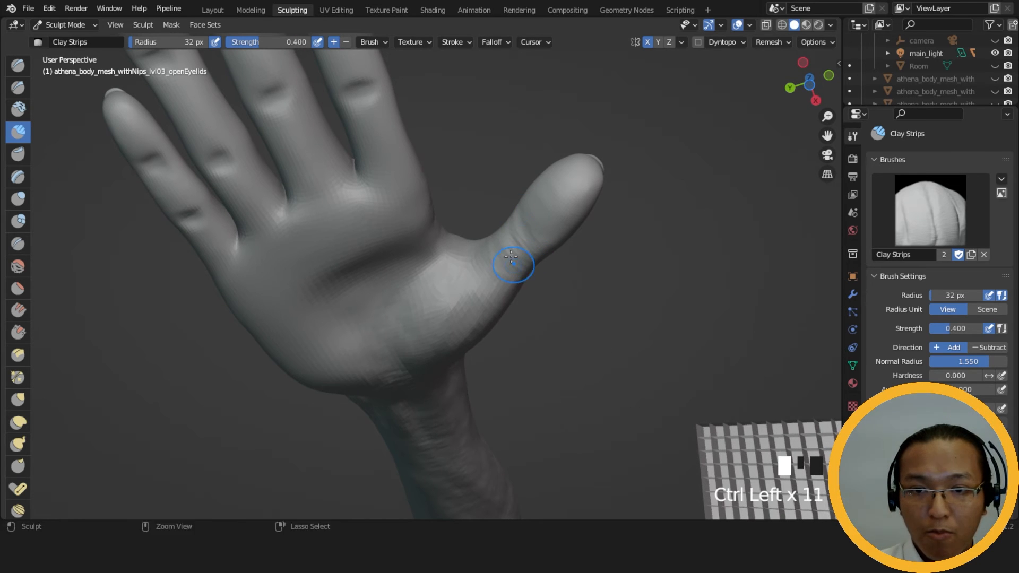
Build up clay on the pad of the thumb's end segment.
{"action": "left_click_drag", "start_coordinate": [531, 208], "coordinate": [530, 207]}
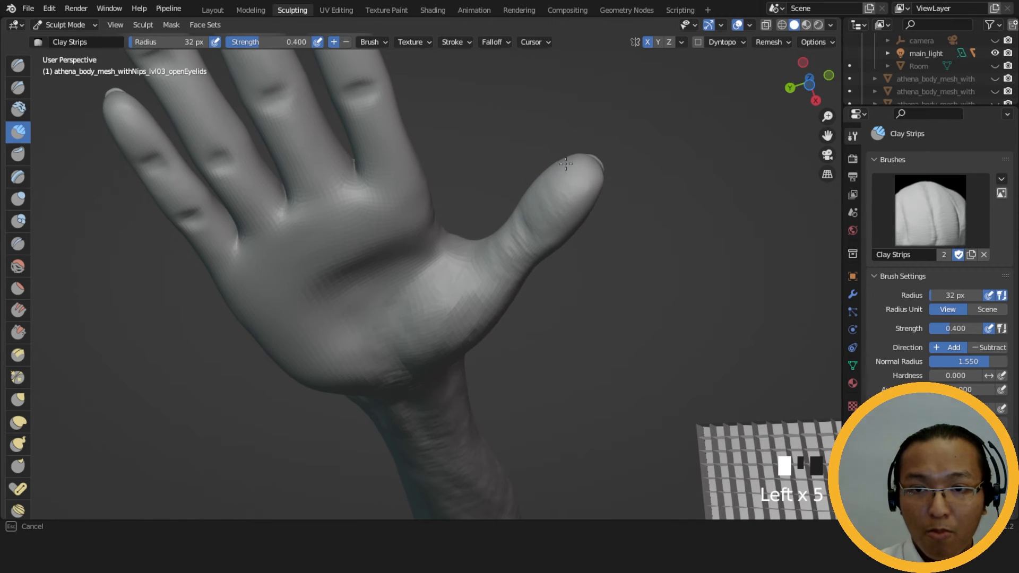
{"action": "middle_click_drag", "start_coordinate": [604, 200], "coordinate": [502, 269]}
{"action": "left_click_drag", "start_coordinate": [567, 239], "coordinate": [577, 235]}
{"action": "left_click_drag", "start_coordinate": [572, 239], "coordinate": [583, 236]}
{"action": "left_click_drag", "start_coordinate": [578, 237], "coordinate": [615, 227]}
{"action": "mouse_move", "coordinate": [614, 227]}
{"action": "middle_mouse_down"}
{"action": "mouse_move", "coordinate": [527, 159]}
{"action": "mouse_move", "coordinate": [465, 198]}
{"action": "mouse_move", "coordinate": [477, 183]}
{"action": "middle_mouse_up"}
Build up the joint on the back of the thumb above the nail.
{"action": "middle_click_drag", "start_coordinate": [501, 170], "coordinate": [355, 289]}
{"action": "mouse_move", "coordinate": [419, 300]}
{"action": "middle_mouse_down", "text": "shift"}
{"action": "mouse_move", "coordinate": [498, 246]}
{"action": "mouse_move", "coordinate": [420, 257]}
{"action": "middle_mouse_up", "text": "shift"}
{"action": "left_click_drag", "start_coordinate": [421, 257], "coordinate": [440, 247]}
{"action": "middle_click_drag", "start_coordinate": [530, 199], "coordinate": [552, 252]}
{"action": "left_click_drag", "start_coordinate": [549, 260], "coordinate": [531, 277]}
{"action": "mouse_move", "coordinate": [539, 274]}
{"action": "left_mouse_down"}
{"action": "mouse_move", "coordinate": [472, 353]}
{"action": "mouse_move", "coordinate": [446, 362]}
{"action": "left_mouse_up"}
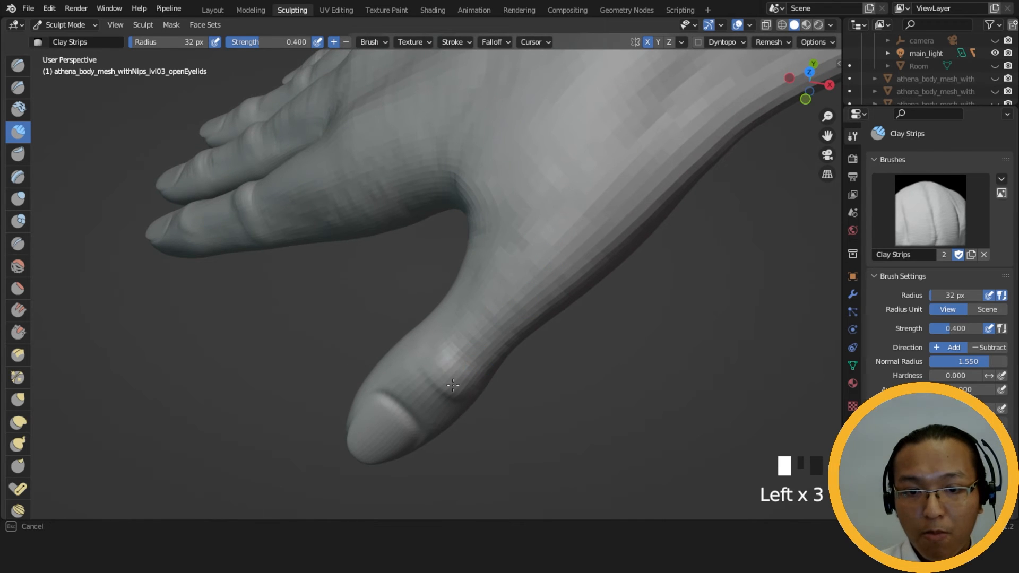
Carve around the thumb joint and along the thumb's first segment from the back of the hand.
{"action": "middle_click_drag", "start_coordinate": [449, 361], "coordinate": [466, 301]}
{"action": "mouse_move", "coordinate": [466, 300]}
{"action": "left_mouse_down", "text": "ctrl"}
{"action": "mouse_move", "coordinate": [491, 315]}
{"action": "mouse_move", "coordinate": [470, 330]}
{"action": "mouse_move", "coordinate": [447, 322]}
{"action": "left_mouse_up", "text": "ctrl"}
{"action": "middle_click_drag", "start_coordinate": [446, 318], "coordinate": [507, 323]}
{"action": "left_click_drag", "start_coordinate": [501, 250], "coordinate": [505, 242]}
{"action": "left_click_drag", "start_coordinate": [464, 177], "coordinate": [509, 255], "text": "ctrl"}
{"action": "mouse_move", "coordinate": [509, 255]}
{"action": "middle_mouse_down"}
{"action": "mouse_move", "coordinate": [473, 137]}
{"action": "mouse_move", "coordinate": [484, 216]}
{"action": "middle_mouse_up"}
Carve and smooth the inner side of the thumb's first segment between the webbing and the joint.
{"action": "mouse_move", "coordinate": [461, 236]}
{"action": "left_mouse_down", "text": "ctrl"}
{"action": "mouse_move", "coordinate": [450, 249]}
{"action": "mouse_move", "coordinate": [454, 240]}
{"action": "left_mouse_up", "text": "ctrl"}
{"action": "mouse_move", "coordinate": [455, 240]}
{"action": "middle_mouse_down"}
{"action": "mouse_move", "coordinate": [491, 255]}
{"action": "mouse_move", "coordinate": [496, 247]}
{"action": "middle_mouse_up"}
{"action": "left_click_drag", "start_coordinate": [467, 228], "coordinate": [467, 236], "text": "shift"}
{"action": "left_click_drag", "start_coordinate": [467, 228], "coordinate": [461, 244], "text": "ctrl"}
{"action": "middle_click_drag", "start_coordinate": [461, 244], "coordinate": [407, 285]}
{"action": "left_click_drag", "start_coordinate": [457, 258], "coordinate": [460, 260], "text": "shift"}
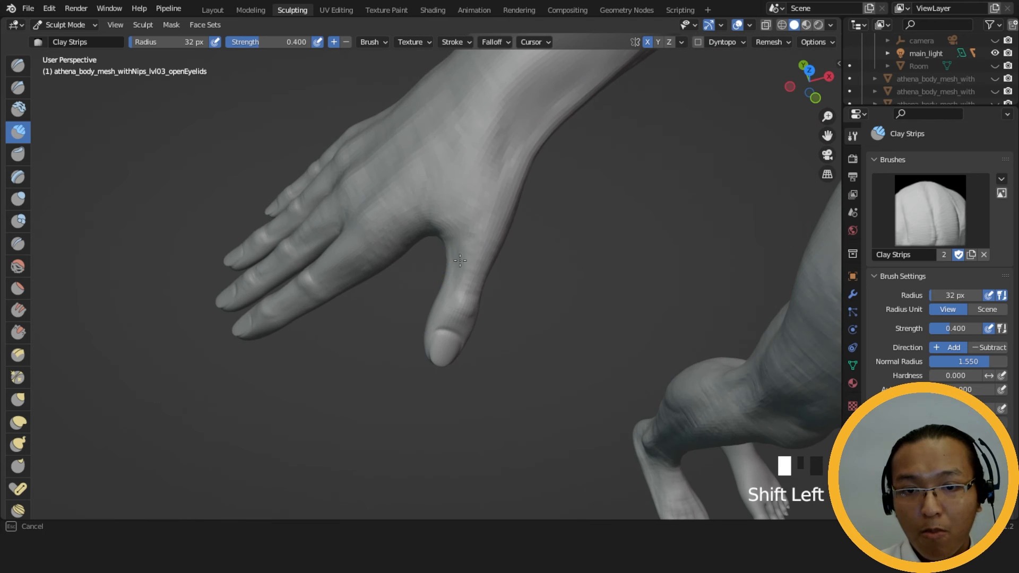
{"action": "mouse_move", "coordinate": [443, 284]}
{"action": "middle_mouse_down"}
{"action": "mouse_move", "coordinate": [496, 238]}
{"action": "mouse_move", "coordinate": [470, 229]}
{"action": "middle_mouse_up"}
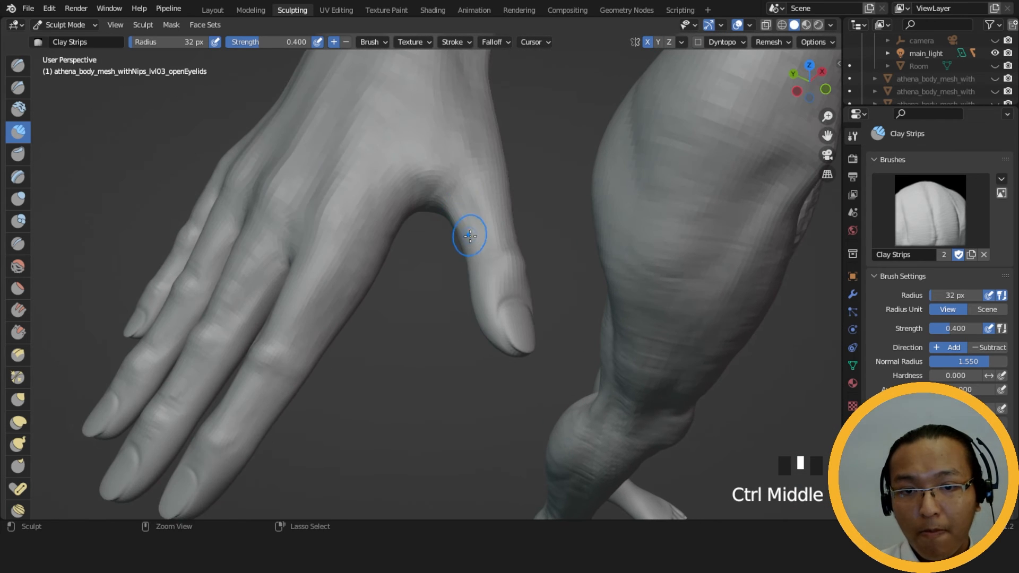
{"action": "left_click_drag", "start_coordinate": [471, 230], "coordinate": [475, 251], "text": "ctrl"}
{"action": "left_click_drag", "start_coordinate": [464, 199], "coordinate": [481, 234], "text": "shift"}
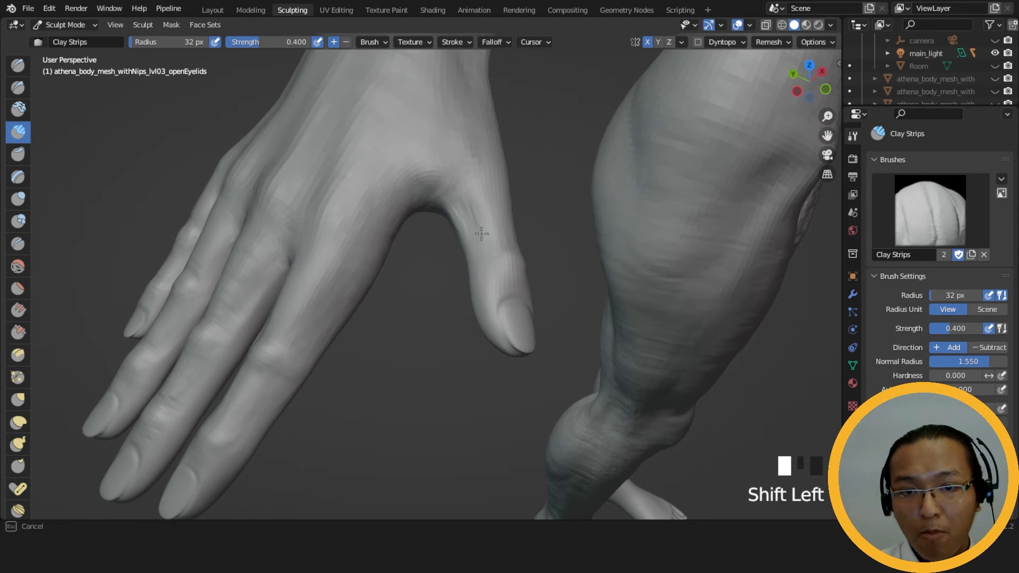
Add short clay strokes along the back of the thumb's first segment toward the joint.
{"action": "middle_click_drag", "start_coordinate": [456, 198], "coordinate": [484, 238]}
{"action": "left_click_drag", "start_coordinate": [485, 239], "coordinate": [460, 215]}
{"action": "middle_click_drag", "start_coordinate": [478, 223], "coordinate": [504, 228]}
{"action": "mouse_move", "coordinate": [504, 228]}
{"action": "left_mouse_down"}
{"action": "mouse_move", "coordinate": [457, 226]}
{"action": "mouse_move", "coordinate": [485, 238]}
{"action": "left_mouse_up"}
{"action": "left_click_drag", "start_coordinate": [477, 223], "coordinate": [490, 239]}
{"action": "left_click_drag", "start_coordinate": [480, 225], "coordinate": [497, 245]}
{"action": "left_click_drag", "start_coordinate": [491, 234], "coordinate": [499, 245]}
{"action": "left_click_drag", "start_coordinate": [493, 234], "coordinate": [502, 244]}
{"action": "mouse_move", "coordinate": [503, 244]}
{"action": "middle_mouse_down"}
{"action": "mouse_move", "coordinate": [407, 266]}
{"action": "mouse_move", "coordinate": [408, 233]}
{"action": "middle_mouse_up"}
Set the Clay Strips radius to 39 px and carve the outer side of the thumb around its joint.
{"action": "middle_click_drag", "start_coordinate": [502, 226], "coordinate": [427, 184]}
{"action": "key", "text": "f"}
{"action": "left_click", "coordinate": [482, 211]}
{"action": "left_click_drag", "start_coordinate": [482, 211], "coordinate": [467, 215], "text": "ctrl"}
{"action": "left_click_drag", "start_coordinate": [481, 201], "coordinate": [433, 239], "text": "ctrl"}
{"action": "left_click_drag", "start_coordinate": [443, 228], "coordinate": [431, 235], "text": "ctrl"}
{"action": "left_click_drag", "start_coordinate": [440, 225], "coordinate": [428, 232], "text": "ctrl"}
{"action": "left_click_drag", "start_coordinate": [436, 224], "coordinate": [426, 229], "text": "ctrl"}
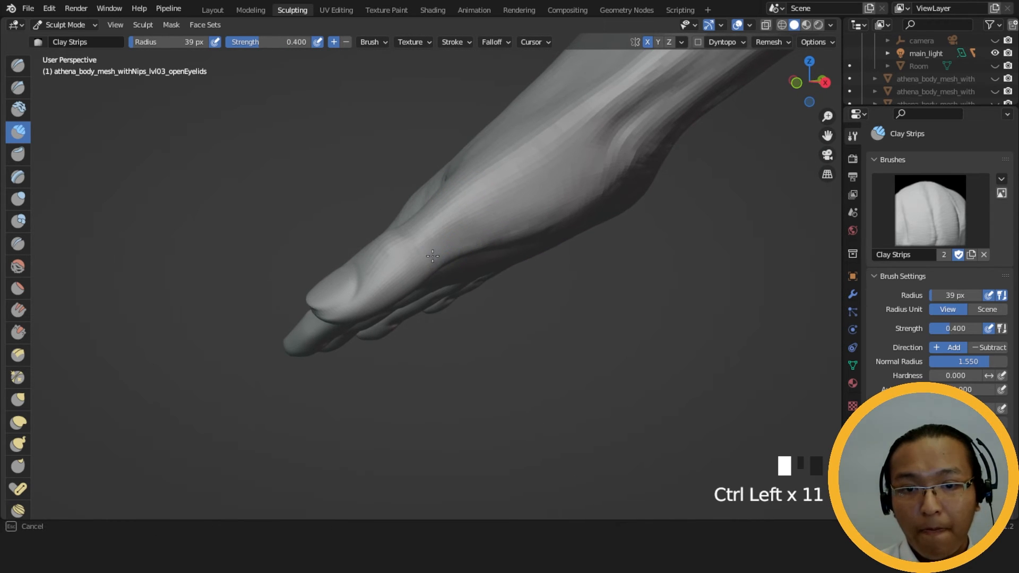
{"action": "left_click_drag", "start_coordinate": [417, 274], "coordinate": [410, 280], "text": "ctrl"}
Set the Clay Strips radius to 24 px and build up detail on the thumb's knuckle.
{"action": "middle_click_drag", "start_coordinate": [417, 298], "coordinate": [432, 342]}
{"action": "key", "text": "f"}
{"action": "left_click", "coordinate": [451, 289]}
{"action": "left_click_drag", "start_coordinate": [445, 276], "coordinate": [433, 280]}
{"action": "left_click_drag", "start_coordinate": [441, 273], "coordinate": [430, 277]}
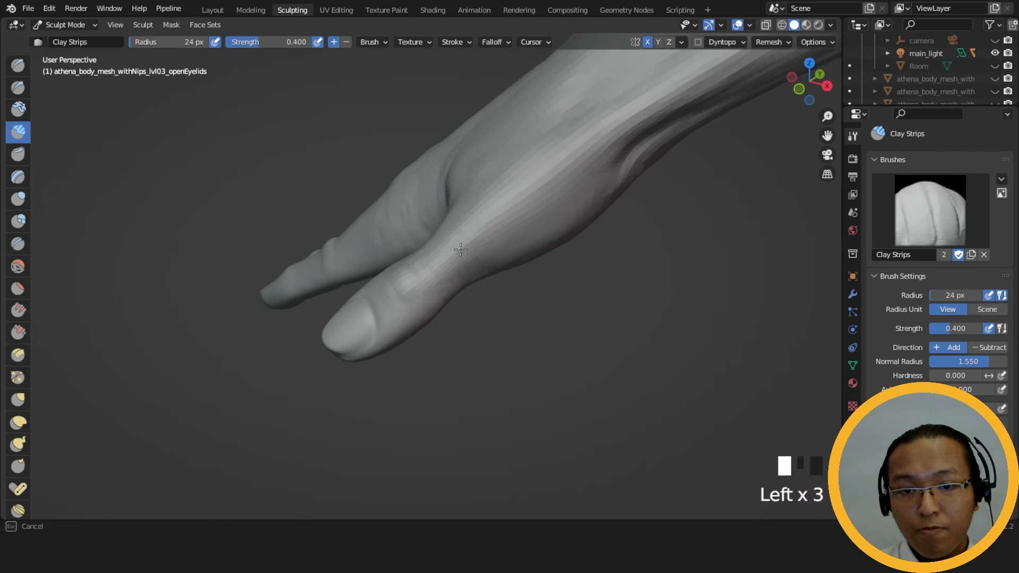
{"action": "middle_click_drag", "start_coordinate": [501, 239], "coordinate": [486, 182]}
{"action": "left_click", "coordinate": [439, 246]}
{"action": "mouse_move", "coordinate": [439, 246]}
{"action": "middle_mouse_down"}
{"action": "mouse_move", "coordinate": [512, 164]}
{"action": "mouse_move", "coordinate": [546, 155]}
{"action": "mouse_move", "coordinate": [514, 268]}
{"action": "mouse_move", "coordinate": [525, 352]}
{"action": "mouse_move", "coordinate": [493, 349]}
{"action": "mouse_move", "coordinate": [454, 237]}
{"action": "middle_mouse_up"}
Turn on the wireframe overlay and set the Clay Strips radius to 54 px over the thumb.
{"action": "left_click", "coordinate": [749, 25]}
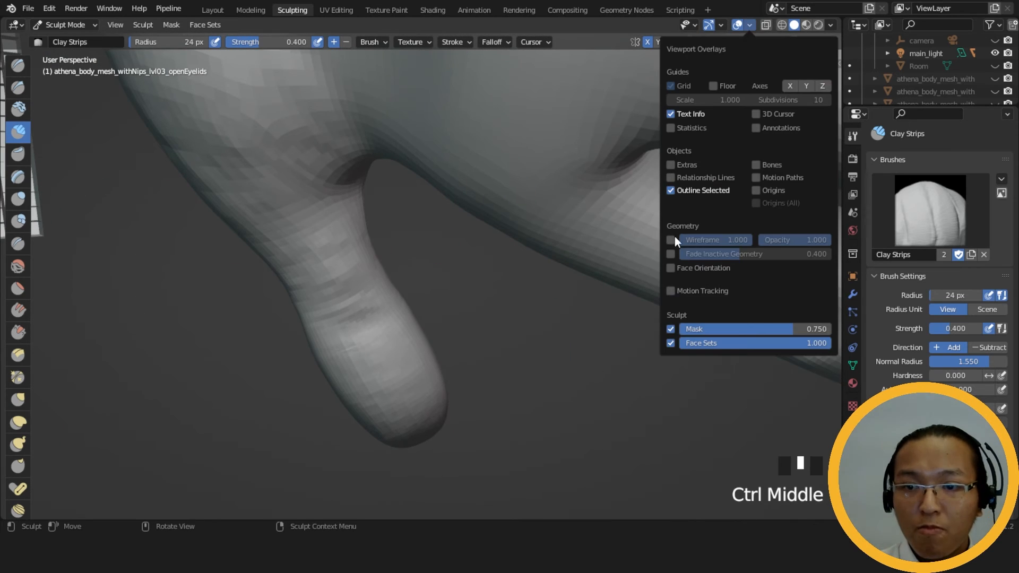
{"action": "left_click", "coordinate": [666, 237]}
{"action": "key", "text": "f"}
{"action": "left_click", "coordinate": [334, 301]}
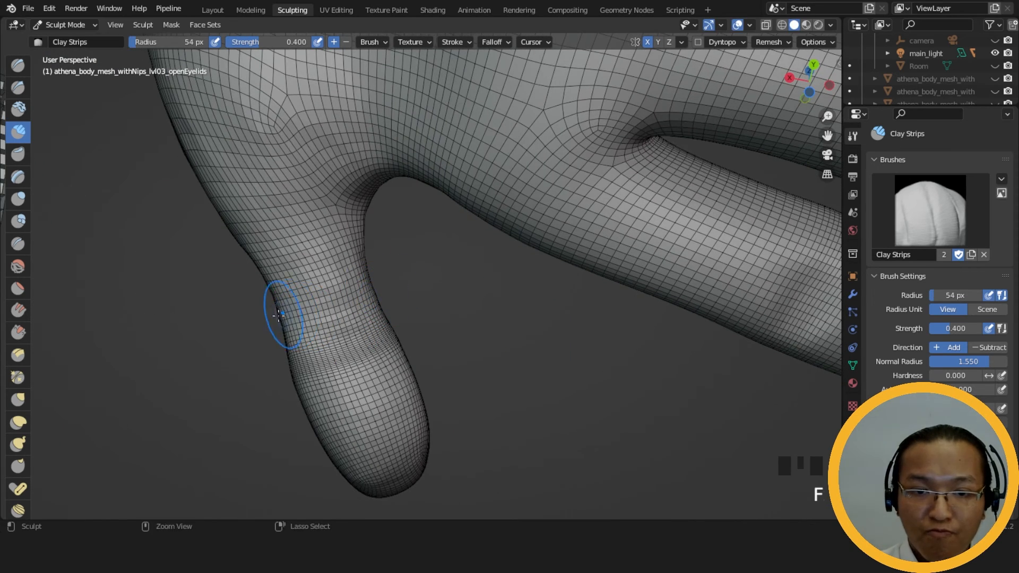
Turn off the wireframe overlay, set the Clay Strips radius to 34 px and carve around the thumb's joint.
{"action": "left_click", "coordinate": [323, 331], "text": "ctrl"}
{"action": "left_click", "coordinate": [749, 25]}
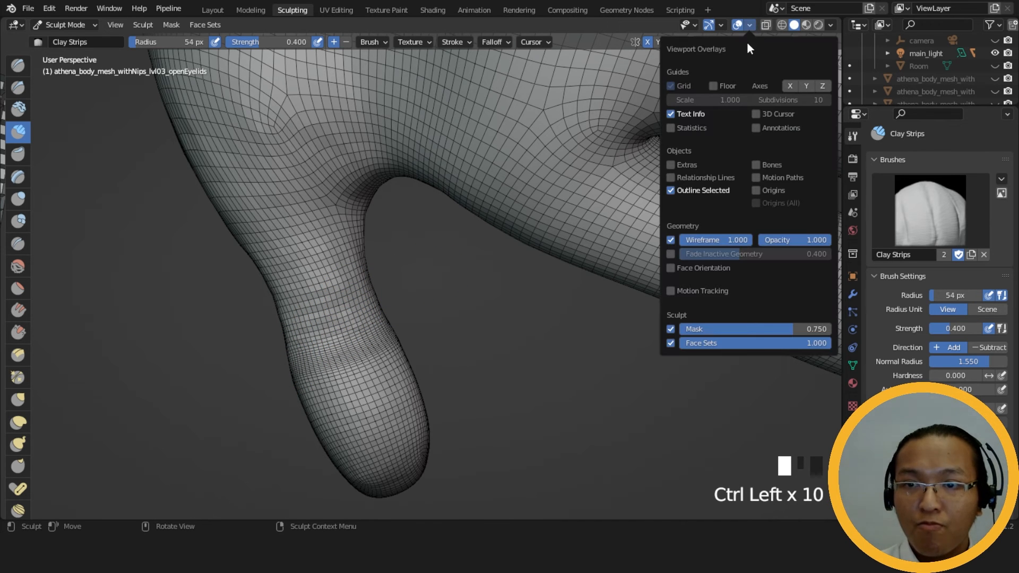
{"action": "left_click", "coordinate": [671, 240]}
{"action": "key", "text": "f"}
{"action": "left_click", "coordinate": [341, 322]}
{"action": "mouse_move", "coordinate": [340, 313]}
{"action": "left_mouse_down", "text": "ctrl"}
{"action": "mouse_move", "coordinate": [305, 298]}
{"action": "mouse_move", "coordinate": [334, 304]}
{"action": "left_mouse_up", "text": "ctrl"}
{"action": "left_click_drag", "start_coordinate": [304, 303], "coordinate": [335, 308], "text": "ctrl"}
{"action": "left_click_drag", "start_coordinate": [302, 305], "coordinate": [305, 308], "text": "ctrl"}
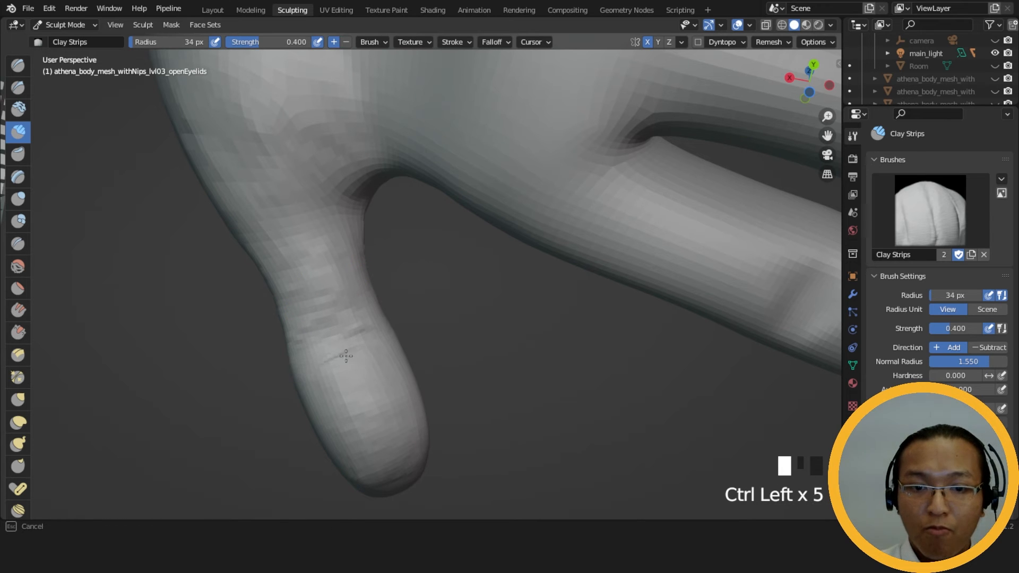
Build up the palm side of the thumb around its joint with short Clay Strips strokes.
{"action": "mouse_move", "coordinate": [346, 356]}
{"action": "middle_mouse_down"}
{"action": "mouse_move", "coordinate": [455, 382]}
{"action": "mouse_move", "coordinate": [596, 341]}
{"action": "mouse_move", "coordinate": [736, 183]}
{"action": "mouse_move", "coordinate": [680, 192]}
{"action": "middle_mouse_up"}
{"action": "left_click_drag", "start_coordinate": [526, 230], "coordinate": [570, 242]}
{"action": "left_click_drag", "start_coordinate": [523, 232], "coordinate": [575, 245]}
{"action": "left_click_drag", "start_coordinate": [523, 234], "coordinate": [605, 244]}
{"action": "key", "text": "f"}
{"action": "left_click", "coordinate": [648, 259]}
{"action": "mouse_move", "coordinate": [630, 243]}
{"action": "middle_mouse_down"}
{"action": "mouse_move", "coordinate": [634, 257]}
{"action": "mouse_move", "coordinate": [659, 257]}
{"action": "mouse_move", "coordinate": [596, 179]}
{"action": "middle_mouse_up"}
{"action": "left_click_drag", "start_coordinate": [432, 215], "coordinate": [451, 199]}
{"action": "left_click_drag", "start_coordinate": [443, 196], "coordinate": [467, 192]}
{"action": "left_click_drag", "start_coordinate": [464, 196], "coordinate": [489, 187]}
Set the Clay Strips radius to 40 px, carve the crease across the palm side of the thumb joint and smooth its end.
{"action": "key", "text": "f"}
{"action": "left_click", "coordinate": [454, 231]}
{"action": "left_click_drag", "start_coordinate": [436, 244], "coordinate": [455, 235], "text": "ctrl"}
{"action": "left_click_drag", "start_coordinate": [437, 246], "coordinate": [499, 215], "text": "ctrl"}
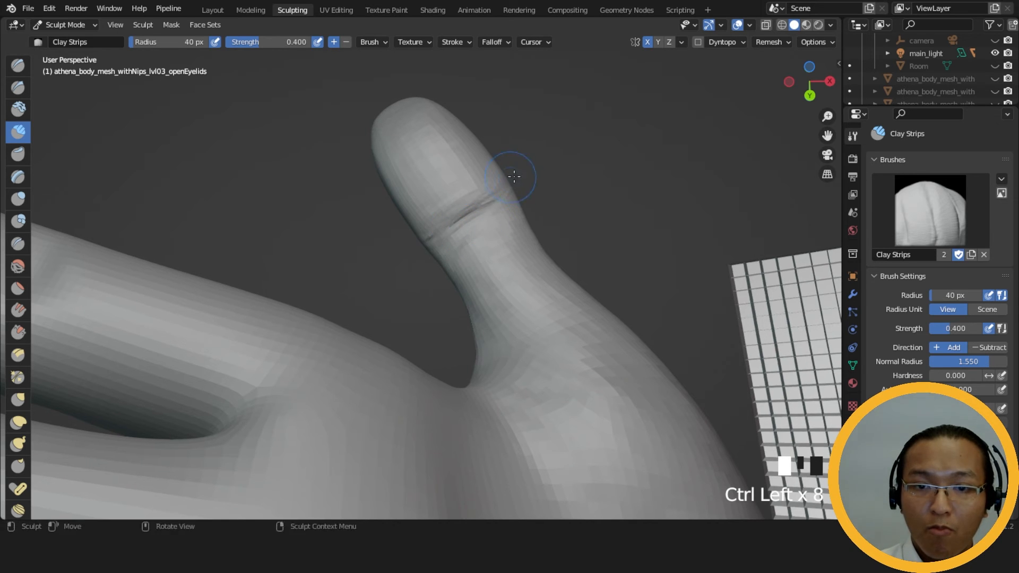
{"action": "middle_click_drag", "start_coordinate": [518, 175], "coordinate": [509, 215]}
{"action": "left_click_drag", "start_coordinate": [483, 192], "coordinate": [499, 190], "text": "shift"}
Set the Clay Strips radius to 31 px and refine the inner side of the thumb around its joint.
{"action": "mouse_move", "coordinate": [509, 181]}
{"action": "middle_mouse_down"}
{"action": "mouse_move", "coordinate": [494, 254]}
{"action": "mouse_move", "coordinate": [504, 314]}
{"action": "mouse_move", "coordinate": [391, 272]}
{"action": "mouse_move", "coordinate": [405, 213]}
{"action": "mouse_move", "coordinate": [371, 226]}
{"action": "mouse_move", "coordinate": [362, 188]}
{"action": "middle_mouse_up"}
{"action": "key", "text": "f"}
{"action": "left_click", "coordinate": [368, 230]}
{"action": "left_click_drag", "start_coordinate": [321, 185], "coordinate": [353, 260]}
{"action": "middle_click_drag", "start_coordinate": [353, 259], "coordinate": [337, 261]}
{"action": "key", "text": "f"}
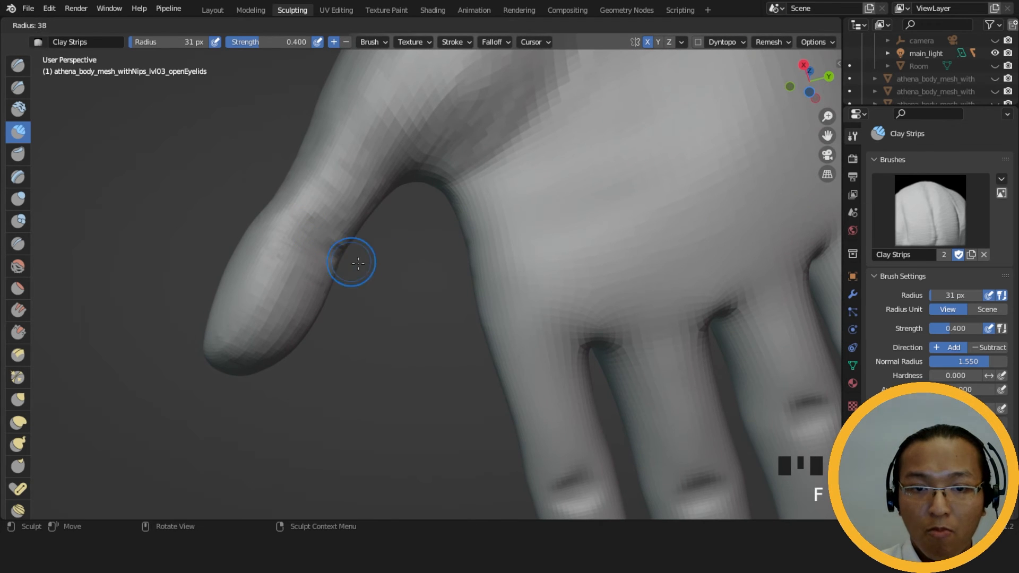
{"action": "left_click", "coordinate": [313, 259], "text": "ctrl"}
Add short overlapping clay strokes along the thumb's surface from several angles.
{"action": "middle_click_drag", "start_coordinate": [280, 285], "coordinate": [400, 206]}
{"action": "left_click_drag", "start_coordinate": [402, 207], "coordinate": [425, 194]}
{"action": "left_click_drag", "start_coordinate": [404, 211], "coordinate": [427, 198]}
{"action": "mouse_move", "coordinate": [408, 213]}
{"action": "left_mouse_down"}
{"action": "mouse_move", "coordinate": [425, 192]}
{"action": "mouse_move", "coordinate": [397, 217]}
{"action": "left_mouse_up"}
{"action": "left_click_drag", "start_coordinate": [412, 210], "coordinate": [390, 223]}
{"action": "left_click_drag", "start_coordinate": [406, 207], "coordinate": [387, 225]}
{"action": "mouse_move", "coordinate": [471, 178]}
{"action": "middle_mouse_down"}
{"action": "mouse_move", "coordinate": [605, 141]}
{"action": "mouse_move", "coordinate": [466, 250]}
{"action": "middle_mouse_up"}
{"action": "left_click_drag", "start_coordinate": [467, 250], "coordinate": [448, 246]}
{"action": "left_click_drag", "start_coordinate": [457, 248], "coordinate": [437, 244]}
{"action": "mouse_move", "coordinate": [436, 244]}
{"action": "middle_mouse_down", "text": "shift"}
{"action": "mouse_move", "coordinate": [536, 278]}
{"action": "mouse_move", "coordinate": [580, 317]}
{"action": "mouse_move", "coordinate": [501, 337]}
{"action": "mouse_move", "coordinate": [521, 118]}
{"action": "mouse_move", "coordinate": [550, 151]}
{"action": "mouse_move", "coordinate": [566, 246]}
{"action": "middle_mouse_up", "text": "shift"}
{"action": "left_click_drag", "start_coordinate": [560, 250], "coordinate": [540, 264]}
{"action": "left_click_drag", "start_coordinate": [552, 255], "coordinate": [534, 261]}
Lay clay strokes over the heel and little-finger side of the palm.
{"action": "middle_click_drag", "start_coordinate": [536, 280], "coordinate": [552, 253], "text": "ctrl"}
{"action": "key", "text": "f"}
{"action": "left_click", "coordinate": [546, 234]}
{"action": "left_click_drag", "start_coordinate": [511, 319], "coordinate": [474, 325]}
{"action": "left_click_drag", "start_coordinate": [422, 183], "coordinate": [419, 276]}
{"action": "left_click_drag", "start_coordinate": [421, 233], "coordinate": [420, 287]}
{"action": "middle_click_drag", "start_coordinate": [419, 287], "coordinate": [414, 252]}
Set the Clay Strips radius to 33 px and build up the fleshy heel of the palm on the little-finger side.
{"action": "key", "text": "f"}
{"action": "left_click", "coordinate": [417, 252]}
{"action": "left_click_drag", "start_coordinate": [418, 260], "coordinate": [426, 318]}
{"action": "left_click_drag", "start_coordinate": [426, 298], "coordinate": [434, 333]}
{"action": "left_click_drag", "start_coordinate": [390, 243], "coordinate": [427, 321]}
{"action": "left_click_drag", "start_coordinate": [393, 247], "coordinate": [416, 296]}
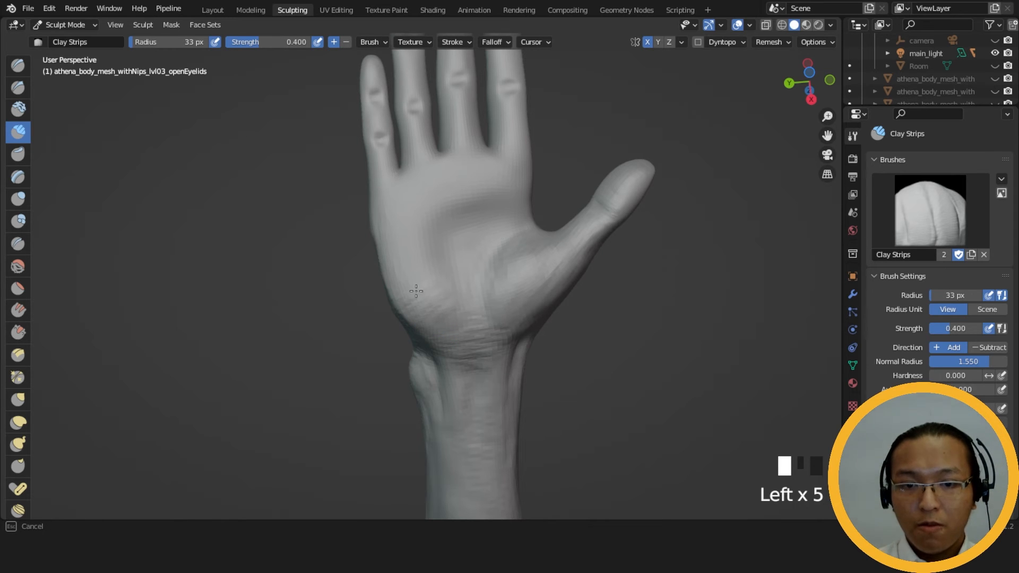
{"action": "left_click_drag", "start_coordinate": [414, 265], "coordinate": [416, 264]}
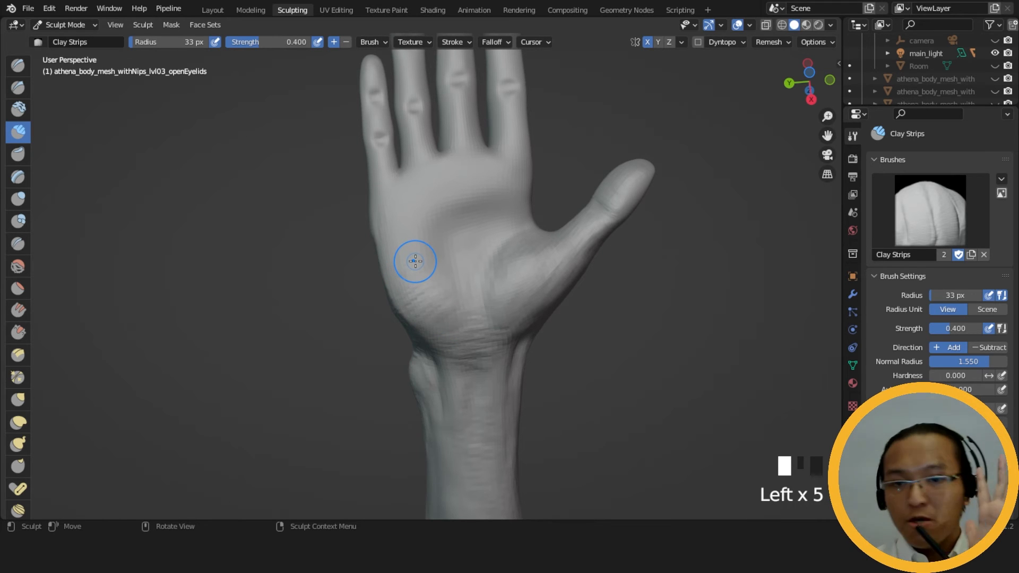
Extend the palm's fleshy outer mound with long clay strokes from the base of the little finger toward the wrist.
{"action": "left_click_drag", "start_coordinate": [384, 185], "coordinate": [389, 234]}
{"action": "left_click_drag", "start_coordinate": [390, 196], "coordinate": [393, 239]}
{"action": "left_click_drag", "start_coordinate": [394, 186], "coordinate": [402, 249]}
{"action": "left_click_drag", "start_coordinate": [408, 207], "coordinate": [418, 276]}
{"action": "left_click_drag", "start_coordinate": [417, 242], "coordinate": [428, 272]}
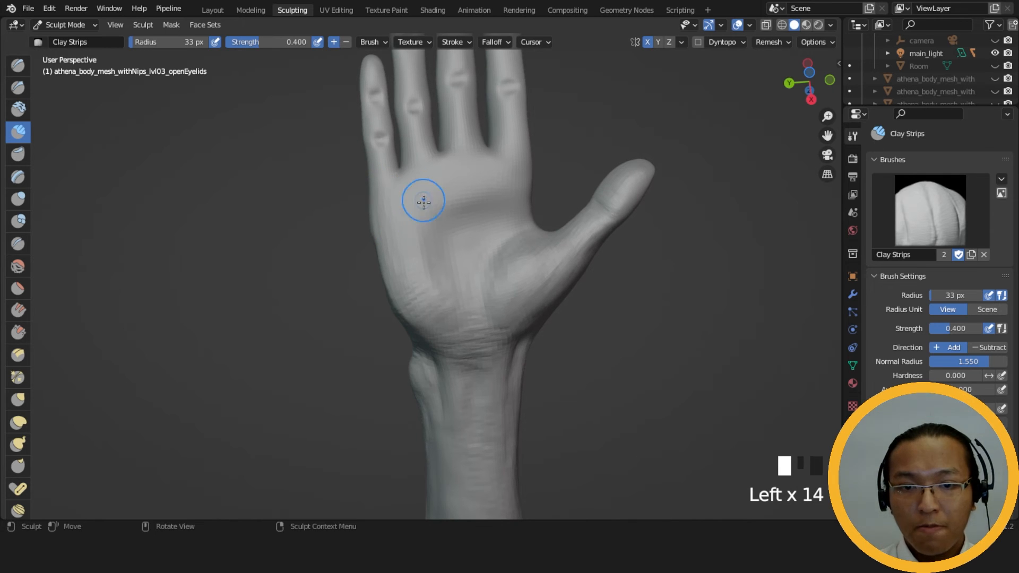
Build up the pad beneath the finger bases and carve the hollow in the centre of the palm.
{"action": "middle_click_drag", "start_coordinate": [442, 210], "coordinate": [440, 202]}
{"action": "left_click_drag", "start_coordinate": [432, 182], "coordinate": [432, 201]}
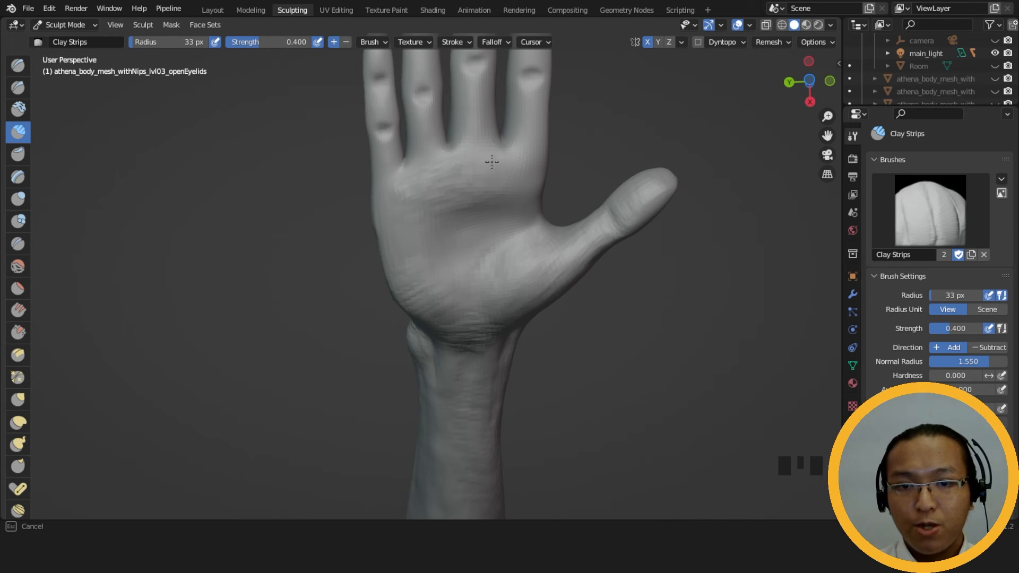
{"action": "left_click_drag", "start_coordinate": [510, 194], "coordinate": [504, 214]}
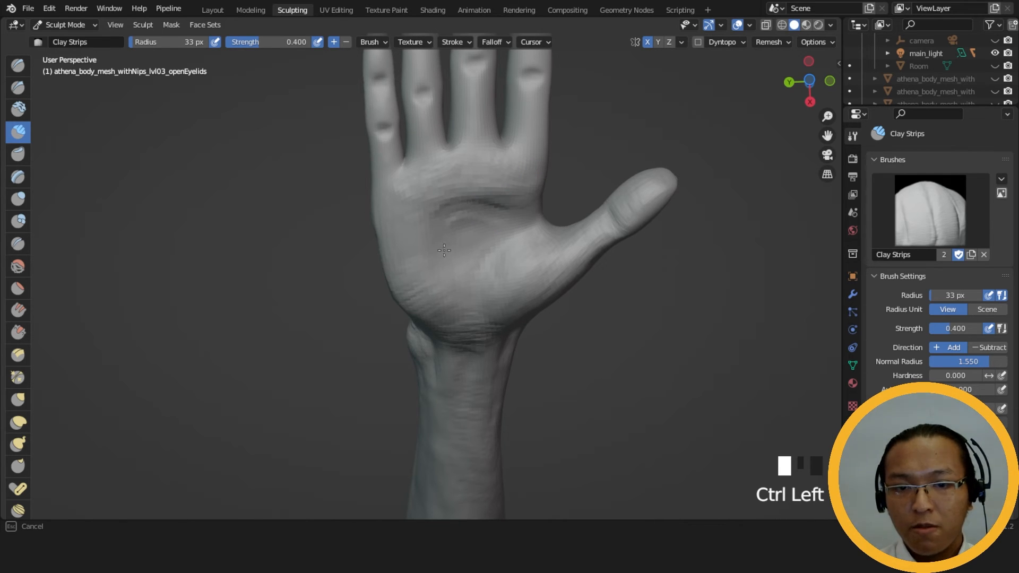
Smooth the palm lightly and carve back the heel mound on the little-finger side.
{"action": "middle_click_drag", "start_coordinate": [455, 230], "coordinate": [454, 191]}
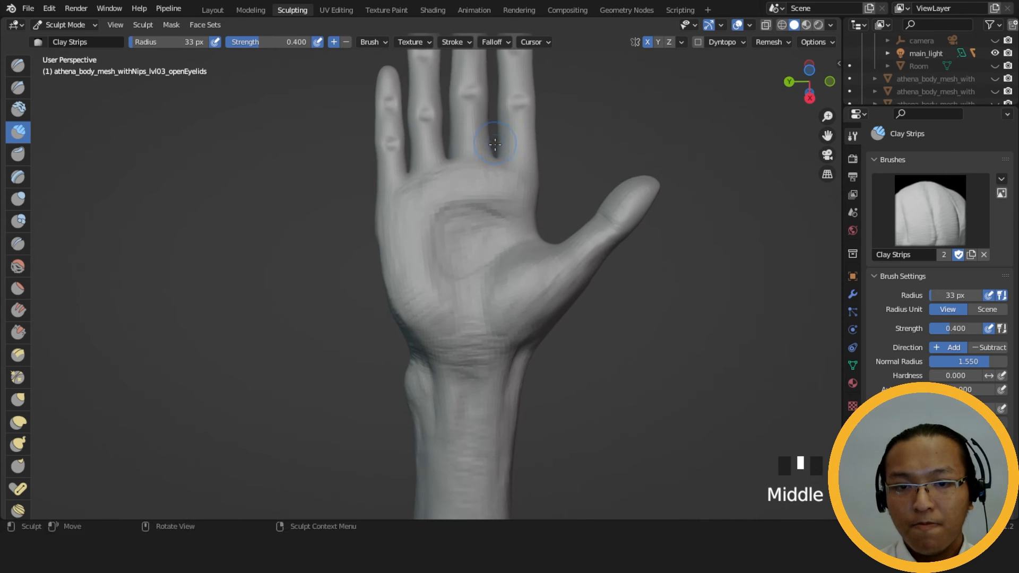
{"action": "left_click_drag", "start_coordinate": [454, 191], "coordinate": [461, 197], "text": "shift"}
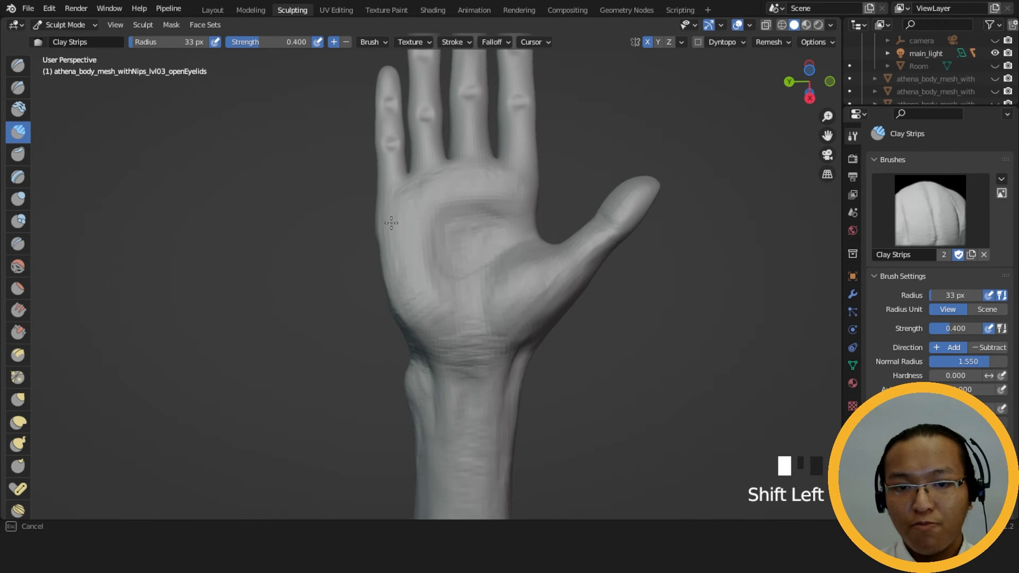
{"action": "mouse_move", "coordinate": [416, 318]}
{"action": "left_mouse_down", "text": "shift"}
{"action": "mouse_move", "coordinate": [445, 314]}
{"action": "mouse_move", "coordinate": [441, 298]}
{"action": "mouse_move", "coordinate": [424, 303]}
{"action": "left_mouse_up", "text": "shift"}
{"action": "left_click_drag", "start_coordinate": [428, 296], "coordinate": [416, 303], "text": "ctrl"}
{"action": "mouse_move", "coordinate": [425, 296]}
{"action": "left_mouse_down", "text": "ctrl"}
{"action": "mouse_move", "coordinate": [414, 301]}
{"action": "mouse_move", "coordinate": [410, 287]}
{"action": "left_mouse_up", "text": "ctrl"}
{"action": "left_click_drag", "start_coordinate": [411, 286], "coordinate": [416, 279], "text": "ctrl"}
{"action": "left_click_drag", "start_coordinate": [417, 278], "coordinate": [421, 272], "text": "ctrl"}
{"action": "left_click_drag", "start_coordinate": [422, 271], "coordinate": [425, 267], "text": "ctrl"}
Carve back the pad below the fingers and add a clay stroke along the palm hollow's upper edge.
{"action": "left_click_drag", "start_coordinate": [391, 225], "coordinate": [411, 210], "text": "ctrl"}
{"action": "mouse_move", "coordinate": [485, 179]}
{"action": "left_mouse_down", "text": "ctrl"}
{"action": "mouse_move", "coordinate": [508, 194]}
{"action": "mouse_move", "coordinate": [496, 183]}
{"action": "left_mouse_up", "text": "ctrl"}
{"action": "left_click_drag", "start_coordinate": [496, 180], "coordinate": [509, 186], "text": "ctrl"}
{"action": "left_click_drag", "start_coordinate": [507, 182], "coordinate": [491, 174], "text": "ctrl"}
{"action": "left_click_drag", "start_coordinate": [499, 175], "coordinate": [490, 165], "text": "ctrl"}
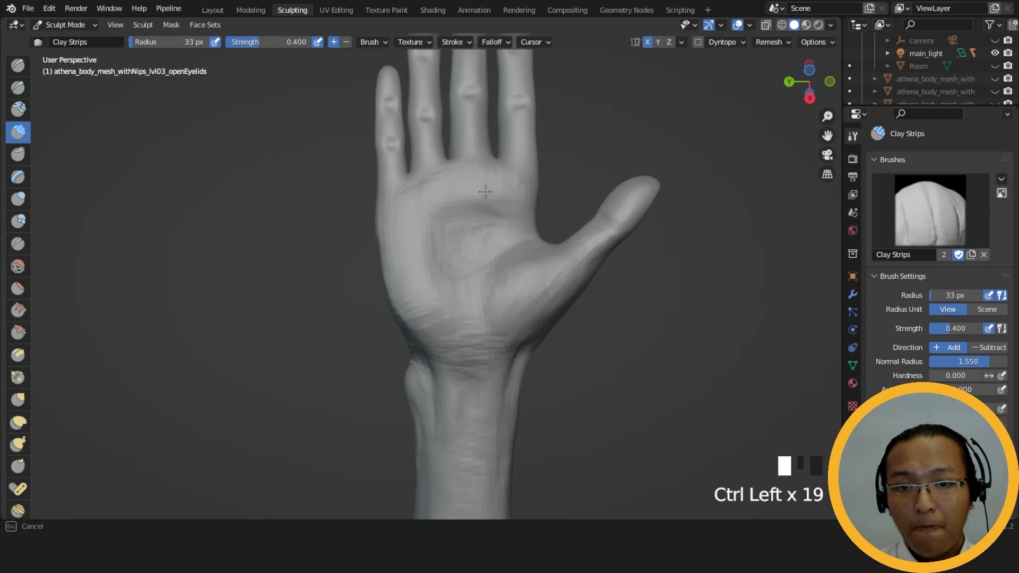
{"action": "left_click_drag", "start_coordinate": [412, 210], "coordinate": [425, 208], "text": "ctrl"}
{"action": "left_click_drag", "start_coordinate": [476, 215], "coordinate": [518, 187]}
Set the Clay Strips radius to 35 px and lay short strokes across the pad below the fingers.
{"action": "mouse_move", "coordinate": [518, 186]}
{"action": "middle_mouse_down"}
{"action": "mouse_move", "coordinate": [531, 193]}
{"action": "mouse_move", "coordinate": [501, 191]}
{"action": "middle_mouse_up"}
{"action": "key", "text": "f"}
{"action": "left_click_drag", "start_coordinate": [459, 195], "coordinate": [459, 191]}
{"action": "left_click_drag", "start_coordinate": [459, 191], "coordinate": [461, 184]}
{"action": "left_click_drag", "start_coordinate": [461, 183], "coordinate": [498, 190]}
{"action": "left_click_drag", "start_coordinate": [501, 191], "coordinate": [507, 193]}
{"action": "left_click_drag", "start_coordinate": [510, 194], "coordinate": [526, 199]}
{"action": "left_click_drag", "start_coordinate": [530, 202], "coordinate": [536, 205]}
Touch up the hand with Clay Strips from several side angles, ending with a small carve.
{"action": "mouse_move", "coordinate": [536, 205]}
{"action": "middle_mouse_down"}
{"action": "mouse_move", "coordinate": [605, 262]}
{"action": "mouse_move", "coordinate": [633, 370]}
{"action": "mouse_move", "coordinate": [644, 268]}
{"action": "middle_mouse_up"}
{"action": "left_click", "coordinate": [458, 265]}
{"action": "left_click_drag", "start_coordinate": [490, 297], "coordinate": [485, 277]}
{"action": "middle_click_drag", "start_coordinate": [485, 277], "coordinate": [511, 318]}
{"action": "left_click", "coordinate": [446, 265]}
{"action": "mouse_move", "coordinate": [446, 266]}
{"action": "middle_mouse_down"}
{"action": "mouse_move", "coordinate": [423, 285]}
{"action": "mouse_move", "coordinate": [500, 228]}
{"action": "middle_mouse_up"}
{"action": "left_click", "coordinate": [477, 264], "text": "ctrl"}
Carve along the little-finger edge of the hand between the wrist and the finger base.
{"action": "middle_click_drag", "start_coordinate": [478, 264], "coordinate": [416, 250]}
{"action": "left_click_drag", "start_coordinate": [416, 250], "coordinate": [432, 253], "text": "ctrl"}
{"action": "left_click_drag", "start_coordinate": [435, 254], "coordinate": [448, 257], "text": "ctrl"}
{"action": "left_click_drag", "start_coordinate": [451, 257], "coordinate": [462, 260], "text": "ctrl"}
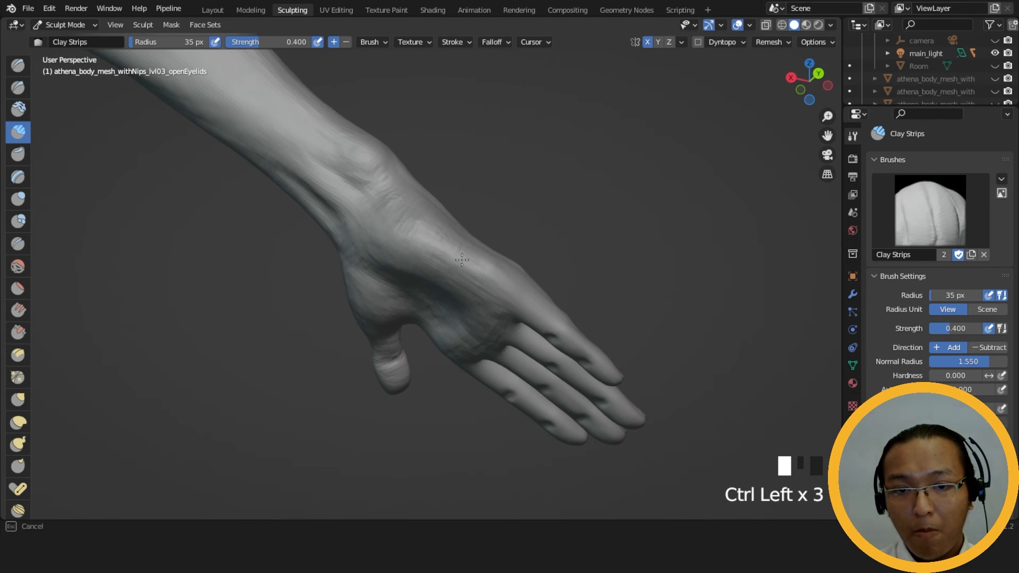
{"action": "left_click", "coordinate": [489, 274], "text": "ctrl"}
{"action": "mouse_move", "coordinate": [507, 284]}
{"action": "middle_mouse_down"}
{"action": "mouse_move", "coordinate": [488, 274]}
{"action": "mouse_move", "coordinate": [456, 191]}
{"action": "mouse_move", "coordinate": [466, 141]}
{"action": "mouse_move", "coordinate": [467, 269]}
{"action": "mouse_move", "coordinate": [532, 300]}
{"action": "mouse_move", "coordinate": [546, 216]}
{"action": "mouse_move", "coordinate": [573, 239]}
{"action": "mouse_move", "coordinate": [497, 348]}
{"action": "mouse_move", "coordinate": [531, 319]}
{"action": "mouse_move", "coordinate": [581, 341]}
{"action": "mouse_move", "coordinate": [538, 371]}
{"action": "mouse_move", "coordinate": [416, 341]}
{"action": "mouse_move", "coordinate": [355, 236]}
{"action": "mouse_move", "coordinate": [345, 197]}
{"action": "mouse_move", "coordinate": [393, 286]}
{"action": "middle_mouse_up"}
{"action": "left_click", "coordinate": [510, 257], "text": "ctrl"}
Switch to the Grab brush, set its radius to 107 px and adjust the hand's outer edge below the little finger.
{"action": "key", "text": "g"}
{"action": "left_click", "coordinate": [352, 239]}
{"action": "key", "text": "f"}
{"action": "left_click", "coordinate": [319, 207]}
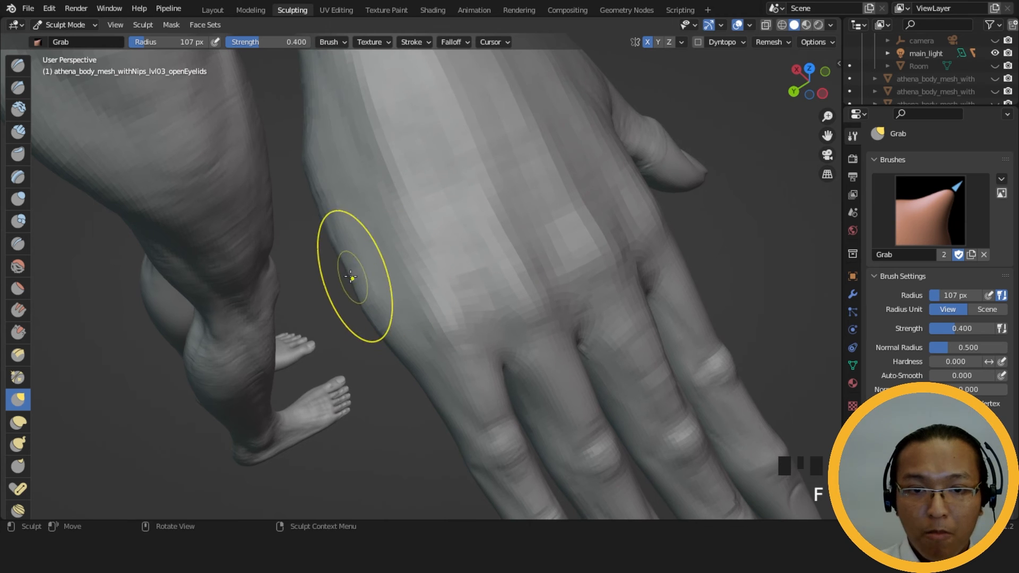
Switch to Clay Strips, adjust its radius and carve repeated strokes along the outer side of the hand.
{"action": "left_click", "coordinate": [18, 131]}
{"action": "key", "text": "f"}
{"action": "left_click", "coordinate": [420, 287]}
{"action": "mouse_move", "coordinate": [421, 286]}
{"action": "middle_mouse_down"}
{"action": "mouse_move", "coordinate": [453, 189]}
{"action": "mouse_move", "coordinate": [439, 286]}
{"action": "middle_mouse_up"}
{"action": "mouse_move", "coordinate": [439, 286]}
{"action": "middle_mouse_down"}
{"action": "mouse_move", "coordinate": [421, 368]}
{"action": "mouse_move", "coordinate": [447, 289]}
{"action": "middle_mouse_up"}
{"action": "mouse_move", "coordinate": [447, 289]}
{"action": "left_mouse_down", "text": "ctrl"}
{"action": "mouse_move", "coordinate": [397, 263]}
{"action": "mouse_move", "coordinate": [448, 294]}
{"action": "left_mouse_up", "text": "ctrl"}
{"action": "left_click_drag", "start_coordinate": [400, 265], "coordinate": [450, 295], "text": "ctrl"}
{"action": "left_click_drag", "start_coordinate": [404, 267], "coordinate": [451, 296], "text": "ctrl"}
{"action": "left_click_drag", "start_coordinate": [406, 269], "coordinate": [452, 296], "text": "ctrl"}
Set the Grab brush radius to 116 px and reshape the palm's outer contour below the little finger.
{"action": "mouse_move", "coordinate": [409, 260]}
{"action": "middle_mouse_down"}
{"action": "mouse_move", "coordinate": [325, 428]}
{"action": "mouse_move", "coordinate": [405, 107]}
{"action": "mouse_move", "coordinate": [424, 212]}
{"action": "mouse_move", "coordinate": [512, 288]}
{"action": "middle_mouse_up"}
{"action": "key", "text": "g"}
{"action": "key", "text": "f"}
{"action": "middle_click_drag", "start_coordinate": [569, 269], "coordinate": [384, 235]}
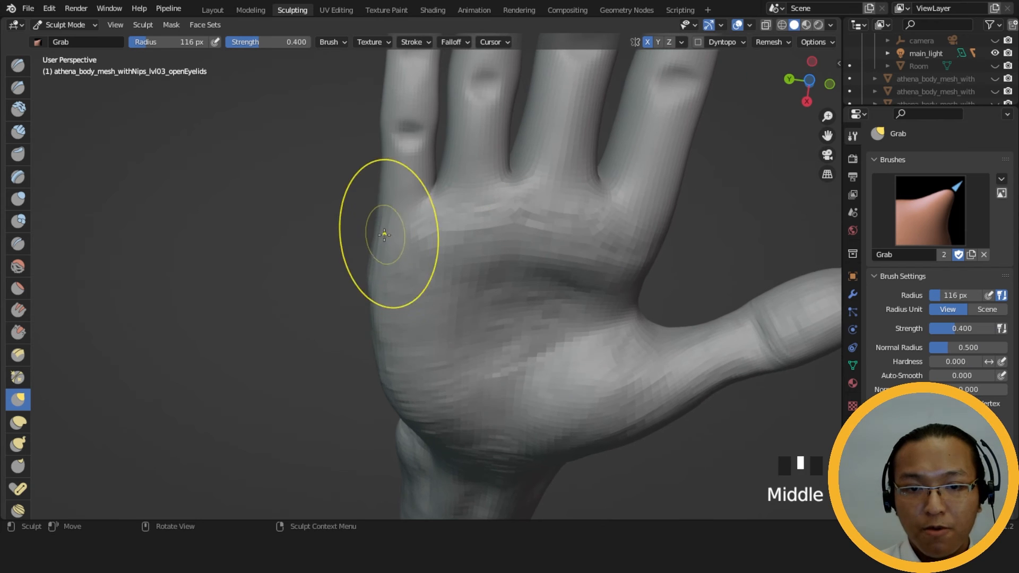
{"action": "left_click", "coordinate": [366, 275]}
{"action": "mouse_move", "coordinate": [364, 268]}
{"action": "middle_mouse_down"}
{"action": "mouse_move", "coordinate": [496, 270]}
{"action": "mouse_move", "coordinate": [521, 300]}
{"action": "mouse_move", "coordinate": [415, 311]}
{"action": "middle_mouse_up"}
{"action": "left_click", "coordinate": [372, 276]}
{"action": "left_click", "coordinate": [371, 277]}
Set the Grab brush radius to 96 px and smooth the outer edge on the back of the hand.
{"action": "middle_click_drag", "start_coordinate": [374, 282], "coordinate": [389, 371]}
{"action": "key", "text": "f"}
{"action": "left_click", "coordinate": [440, 318]}
{"action": "left_click_drag", "start_coordinate": [366, 269], "coordinate": [368, 276], "text": "shift"}
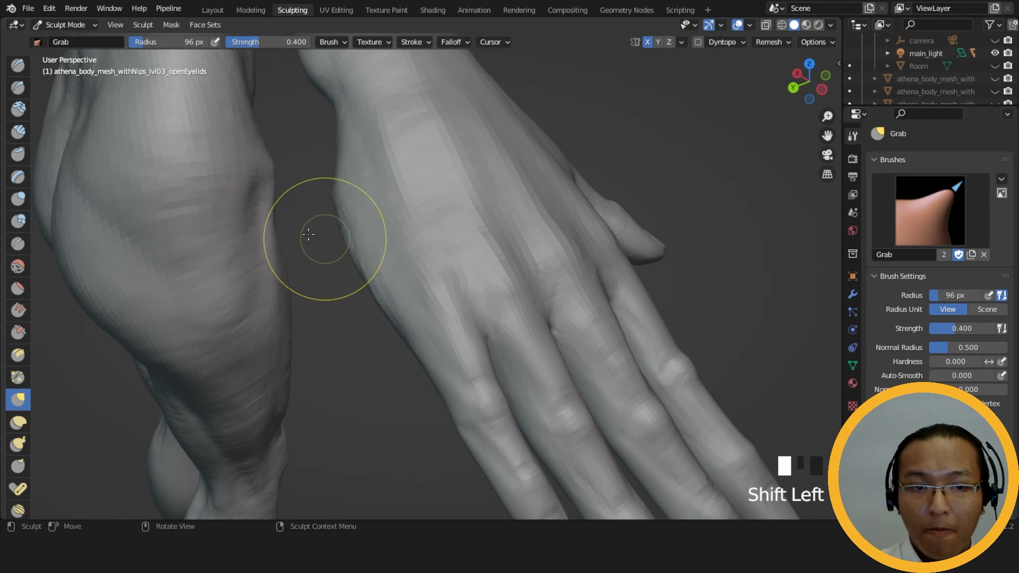
Build up the outer side of the hand toward the little finger with Clay Strips at a 48 px radius.
{"action": "left_click", "coordinate": [18, 131]}
{"action": "left_click", "coordinate": [410, 292]}
{"action": "middle_click_drag", "start_coordinate": [448, 267], "coordinate": [549, 240]}
{"action": "left_click_drag", "start_coordinate": [410, 265], "coordinate": [419, 286]}
{"action": "left_click_drag", "start_coordinate": [411, 276], "coordinate": [421, 292]}
{"action": "left_click_drag", "start_coordinate": [419, 291], "coordinate": [416, 295]}
{"action": "left_click", "coordinate": [427, 312]}
{"action": "left_click", "coordinate": [436, 301]}
{"action": "left_click", "coordinate": [446, 289]}
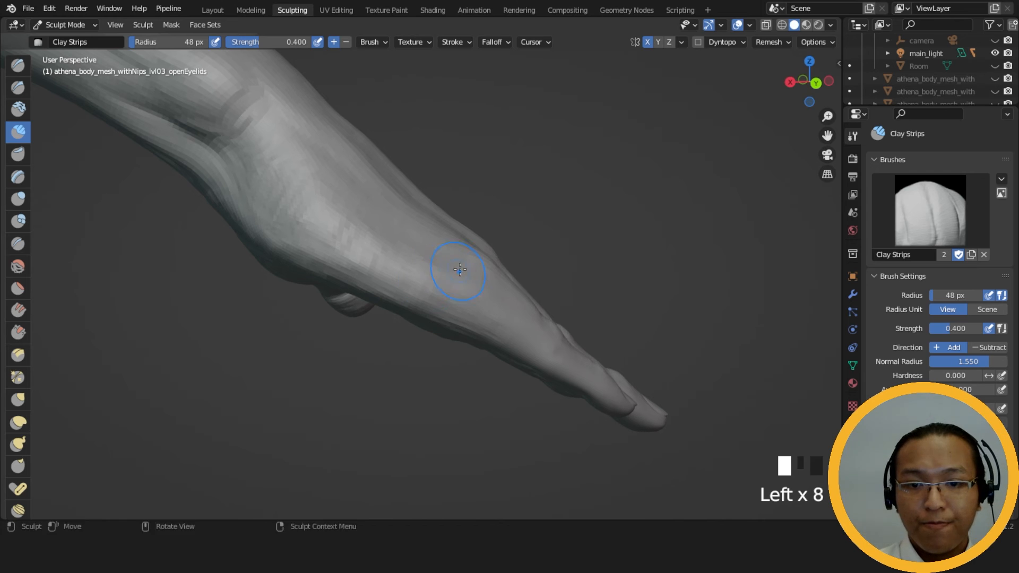
{"action": "left_click", "coordinate": [453, 280]}
{"action": "left_click", "coordinate": [457, 284]}
{"action": "left_click", "coordinate": [462, 287]}
{"action": "left_click", "coordinate": [467, 291]}
{"action": "left_click", "coordinate": [473, 324]}
{"action": "left_click", "coordinate": [477, 332]}
{"action": "left_click", "coordinate": [456, 316]}
{"action": "left_click", "coordinate": [425, 292]}
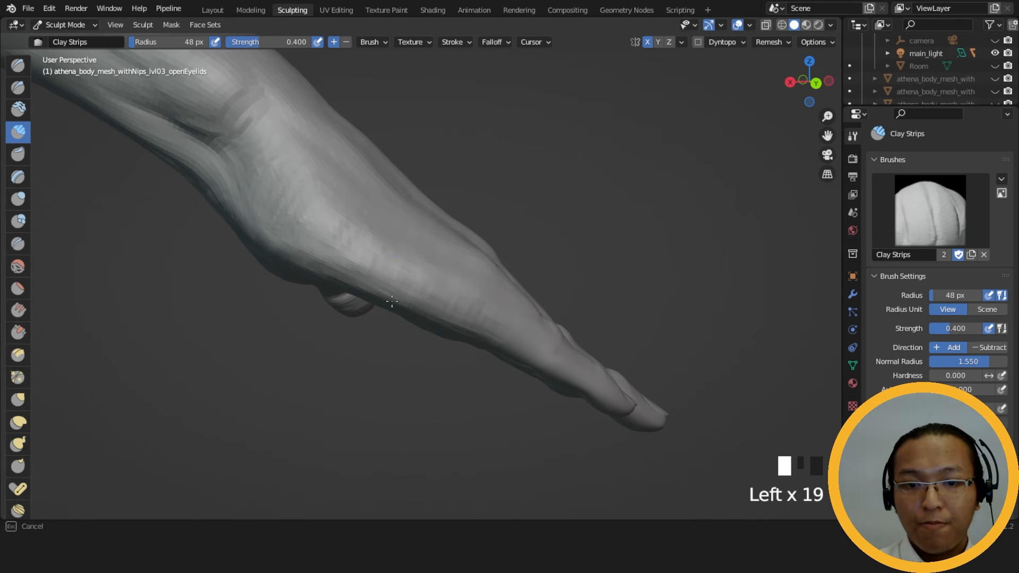
Add short Clay Strips strokes along the outer side of the hand and reduce the brush radius to 37 px.
{"action": "mouse_move", "coordinate": [374, 299]}
{"action": "middle_mouse_down"}
{"action": "mouse_move", "coordinate": [246, 136]}
{"action": "mouse_move", "coordinate": [382, 136]}
{"action": "mouse_move", "coordinate": [376, 234]}
{"action": "mouse_move", "coordinate": [427, 315]}
{"action": "mouse_move", "coordinate": [493, 270]}
{"action": "mouse_move", "coordinate": [432, 250]}
{"action": "middle_mouse_up"}
{"action": "left_click", "coordinate": [492, 270]}
{"action": "left_click", "coordinate": [492, 269]}
{"action": "left_click", "coordinate": [464, 252]}
{"action": "left_click", "coordinate": [376, 247]}
{"action": "left_click", "coordinate": [371, 164]}
{"action": "left_click", "coordinate": [370, 164]}
{"action": "left_click", "coordinate": [367, 212]}
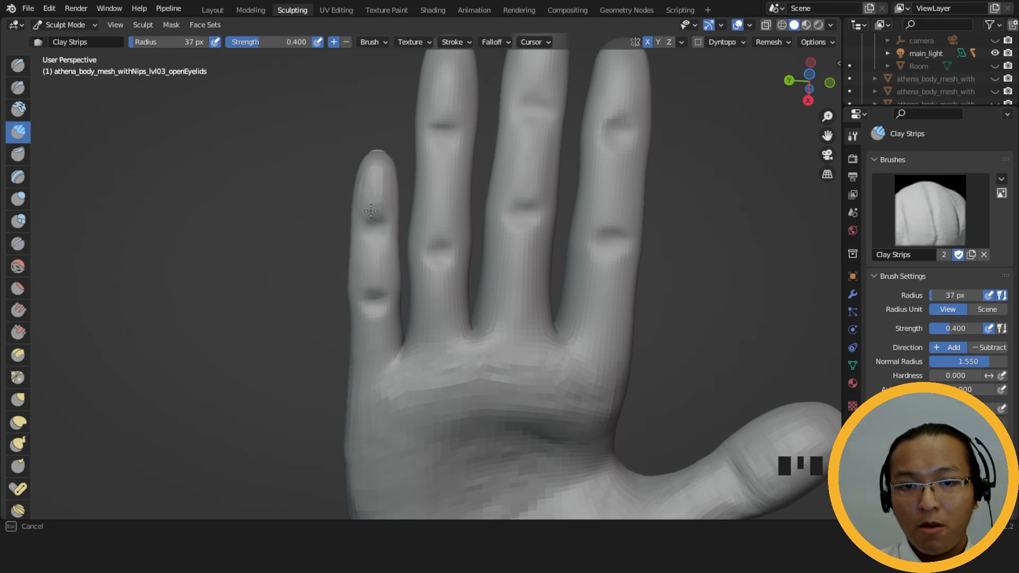
Carve the little finger's joint creases with Clay Strips at a 23 px radius, smoothing and building up the segments beside them.
{"action": "mouse_move", "coordinate": [366, 208]}
{"action": "left_mouse_down"}
{"action": "mouse_move", "coordinate": [374, 230]}
{"action": "mouse_move", "coordinate": [392, 225]}
{"action": "mouse_move", "coordinate": [358, 247]}
{"action": "mouse_move", "coordinate": [379, 252]}
{"action": "mouse_move", "coordinate": [365, 237]}
{"action": "left_mouse_up"}
{"action": "key", "text": "f"}
{"action": "left_click", "coordinate": [372, 228]}
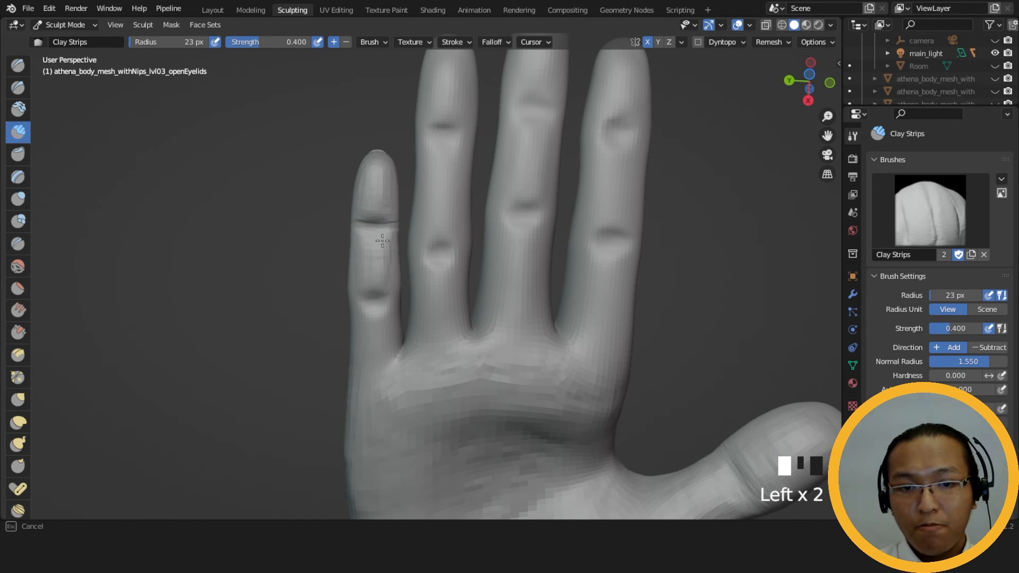
{"action": "left_click_drag", "start_coordinate": [370, 277], "coordinate": [386, 289]}
{"action": "mouse_move", "coordinate": [366, 234]}
{"action": "left_mouse_down", "text": "shift"}
{"action": "mouse_move", "coordinate": [386, 233]}
{"action": "mouse_move", "coordinate": [373, 238]}
{"action": "left_mouse_up", "text": "shift"}
{"action": "mouse_move", "coordinate": [381, 297]}
{"action": "left_mouse_down", "text": "ctrl"}
{"action": "mouse_move", "coordinate": [364, 290]}
{"action": "mouse_move", "coordinate": [388, 293]}
{"action": "mouse_move", "coordinate": [383, 313]}
{"action": "left_mouse_up", "text": "ctrl"}
{"action": "mouse_move", "coordinate": [377, 317]}
{"action": "left_mouse_down"}
{"action": "mouse_move", "coordinate": [358, 327]}
{"action": "mouse_move", "coordinate": [395, 334]}
{"action": "left_mouse_up"}
{"action": "mouse_move", "coordinate": [377, 318]}
{"action": "middle_mouse_down"}
{"action": "mouse_move", "coordinate": [455, 386]}
{"action": "mouse_move", "coordinate": [483, 311]}
{"action": "middle_mouse_up"}
{"action": "left_click_drag", "start_coordinate": [436, 368], "coordinate": [434, 372], "text": "ctrl"}
Show the wireframe overlay and carve the crease at the base of the little finger.
{"action": "middle_click_drag", "start_coordinate": [434, 371], "coordinate": [610, 170], "text": "shift"}
{"action": "left_click", "coordinate": [749, 27]}
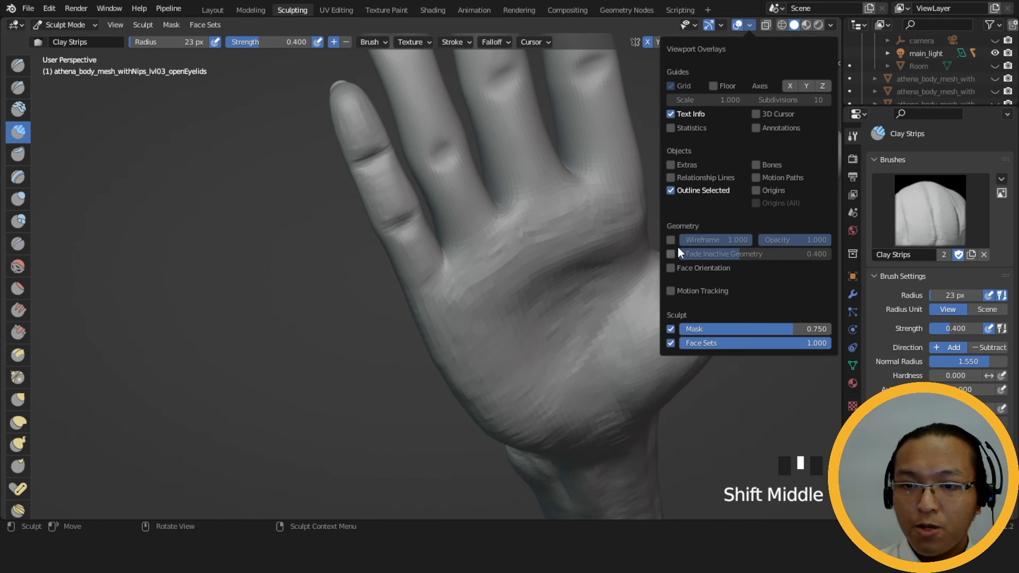
{"action": "left_click", "coordinate": [672, 239]}
{"action": "middle_click_drag", "start_coordinate": [419, 269], "coordinate": [440, 242], "text": "ctrl"}
{"action": "left_click_drag", "start_coordinate": [451, 257], "coordinate": [457, 247], "text": "ctrl"}
{"action": "left_click_drag", "start_coordinate": [454, 252], "coordinate": [458, 247], "text": "ctrl"}
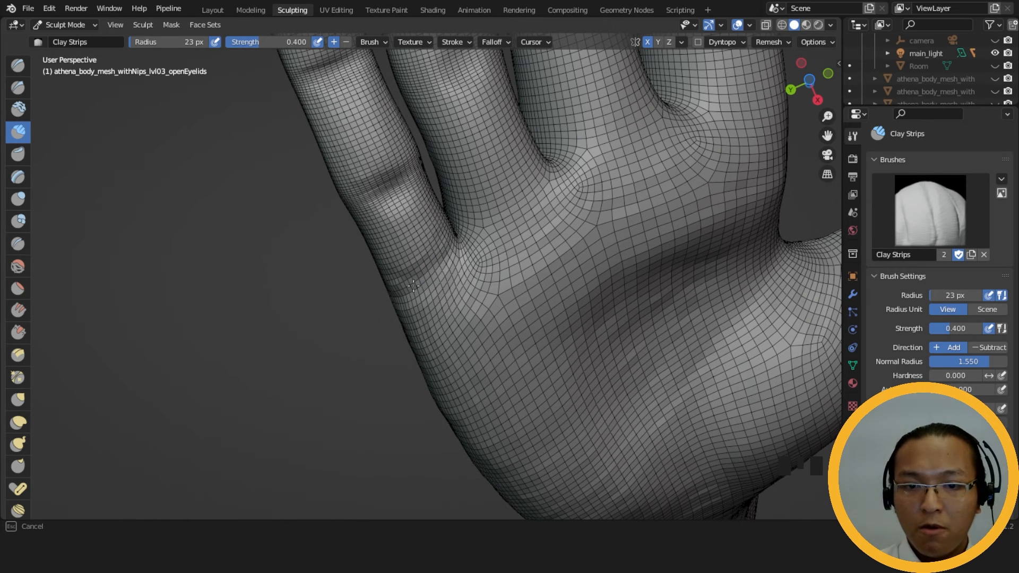
{"action": "mouse_move", "coordinate": [384, 287]}
{"action": "middle_mouse_down"}
{"action": "mouse_move", "coordinate": [428, 254]}
{"action": "mouse_move", "coordinate": [467, 249]}
{"action": "mouse_move", "coordinate": [512, 216]}
{"action": "mouse_move", "coordinate": [493, 265]}
{"action": "middle_mouse_up"}
{"action": "left_click", "coordinate": [427, 253], "text": "ctrl"}
Set the Clay Strips radius to 32 px and carve the crease at the base of the ring finger.
{"action": "key", "text": "f"}
{"action": "left_click", "coordinate": [498, 286]}
{"action": "mouse_move", "coordinate": [504, 254]}
{"action": "left_mouse_down", "text": "ctrl"}
{"action": "mouse_move", "coordinate": [499, 264]}
{"action": "mouse_move", "coordinate": [445, 268]}
{"action": "mouse_move", "coordinate": [475, 223]}
{"action": "left_mouse_up", "text": "ctrl"}
{"action": "key", "text": "f"}
{"action": "left_click", "coordinate": [466, 275]}
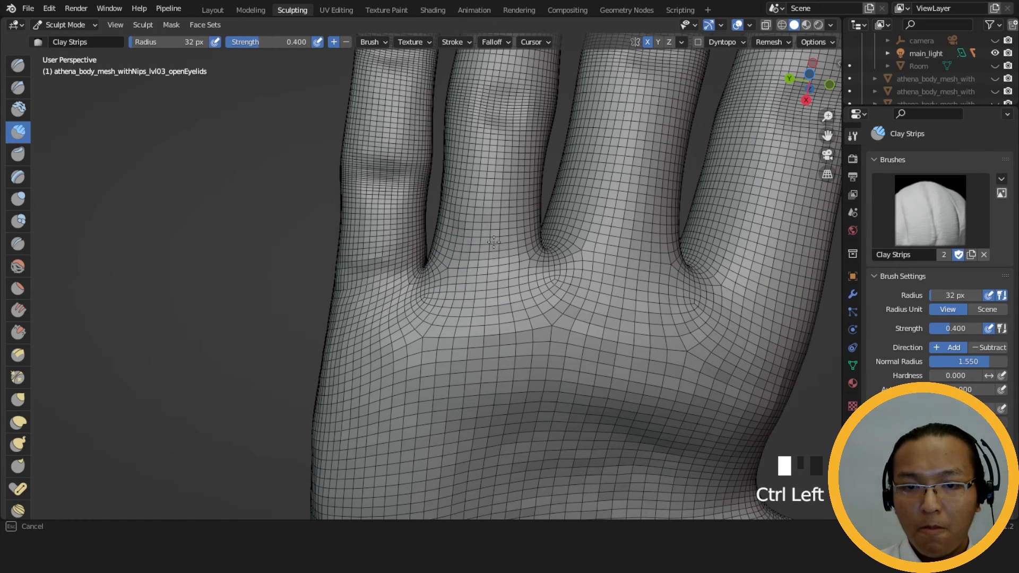
{"action": "left_click_drag", "start_coordinate": [486, 257], "coordinate": [489, 244], "text": "ctrl"}
Carve creases across the bases of the remaining fingers, continuing toward the index finger.
{"action": "middle_click_drag", "start_coordinate": [560, 228], "coordinate": [473, 262], "text": "shift"}
{"action": "left_click_drag", "start_coordinate": [424, 257], "coordinate": [384, 261], "text": "ctrl"}
{"action": "left_click_drag", "start_coordinate": [407, 295], "coordinate": [415, 294], "text": "ctrl"}
{"action": "mouse_move", "coordinate": [539, 292]}
{"action": "left_mouse_down", "text": "ctrl"}
{"action": "mouse_move", "coordinate": [564, 286]}
{"action": "mouse_move", "coordinate": [560, 273]}
{"action": "mouse_move", "coordinate": [525, 263]}
{"action": "mouse_move", "coordinate": [483, 277]}
{"action": "mouse_move", "coordinate": [555, 280]}
{"action": "mouse_move", "coordinate": [572, 268]}
{"action": "left_mouse_up", "text": "ctrl"}
{"action": "middle_click_drag", "start_coordinate": [645, 273], "coordinate": [557, 307], "text": "shift"}
{"action": "mouse_move", "coordinate": [557, 306]}
{"action": "left_mouse_down", "text": "ctrl"}
{"action": "mouse_move", "coordinate": [599, 337]}
{"action": "mouse_move", "coordinate": [483, 277]}
{"action": "mouse_move", "coordinate": [599, 313]}
{"action": "mouse_move", "coordinate": [584, 284]}
{"action": "mouse_move", "coordinate": [536, 289]}
{"action": "mouse_move", "coordinate": [594, 331]}
{"action": "mouse_move", "coordinate": [562, 286]}
{"action": "left_mouse_up", "text": "ctrl"}
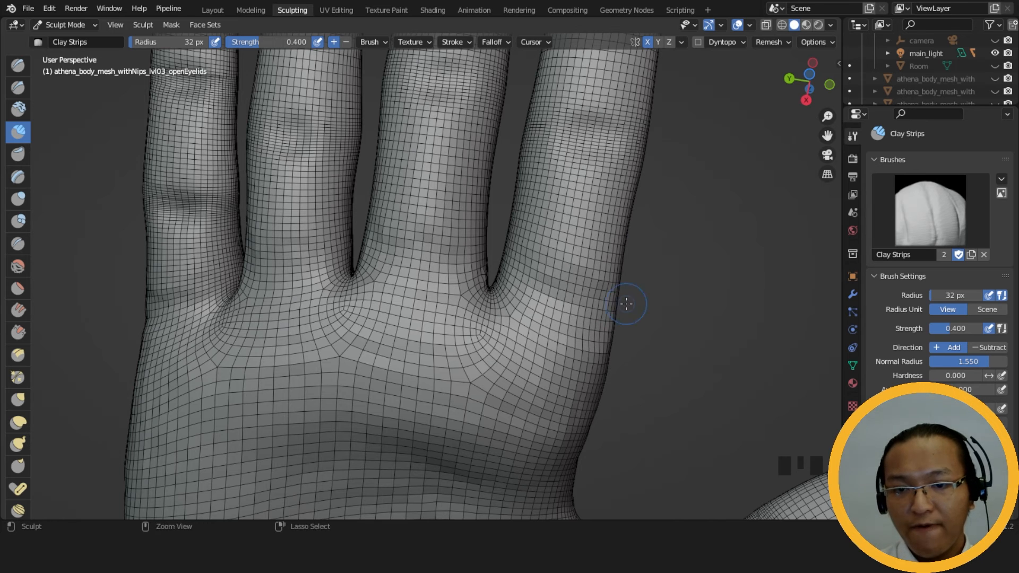
Hide the wireframe overlay and build up the palm pads along the finger bases with Clay Strips.
{"action": "left_click", "coordinate": [748, 25]}
{"action": "left_click", "coordinate": [670, 237]}
{"action": "mouse_move", "coordinate": [583, 319]}
{"action": "middle_mouse_down"}
{"action": "mouse_move", "coordinate": [498, 385]}
{"action": "mouse_move", "coordinate": [626, 323]}
{"action": "middle_mouse_up"}
{"action": "mouse_move", "coordinate": [531, 339]}
{"action": "middle_mouse_down"}
{"action": "mouse_move", "coordinate": [650, 360]}
{"action": "mouse_move", "coordinate": [584, 269]}
{"action": "middle_mouse_up"}
{"action": "mouse_move", "coordinate": [424, 266]}
{"action": "left_mouse_down"}
{"action": "mouse_move", "coordinate": [454, 268]}
{"action": "mouse_move", "coordinate": [374, 259]}
{"action": "left_mouse_up"}
{"action": "left_click_drag", "start_coordinate": [374, 259], "coordinate": [348, 248]}
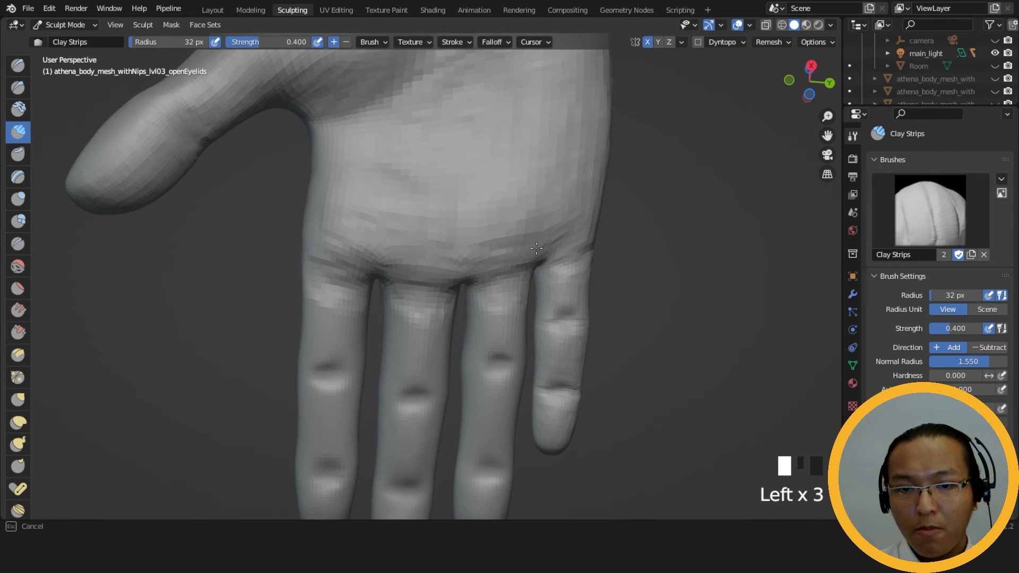
{"action": "left_click_drag", "start_coordinate": [489, 253], "coordinate": [525, 245]}
{"action": "left_click_drag", "start_coordinate": [467, 268], "coordinate": [517, 257]}
{"action": "middle_click_drag", "start_coordinate": [522, 260], "coordinate": [425, 246]}
Refine the finger bases and the ring finger's lower segment with alternating carving and build-up strokes.
{"action": "mouse_move", "coordinate": [430, 260]}
{"action": "middle_mouse_down"}
{"action": "mouse_move", "coordinate": [381, 234]}
{"action": "mouse_move", "coordinate": [500, 296]}
{"action": "mouse_move", "coordinate": [450, 247]}
{"action": "mouse_move", "coordinate": [610, 314]}
{"action": "middle_mouse_up"}
{"action": "mouse_move", "coordinate": [478, 305]}
{"action": "left_mouse_down", "text": "ctrl"}
{"action": "mouse_move", "coordinate": [443, 283]}
{"action": "mouse_move", "coordinate": [461, 261]}
{"action": "left_mouse_up", "text": "ctrl"}
{"action": "middle_click_drag", "start_coordinate": [484, 256], "coordinate": [467, 309]}
{"action": "left_click_drag", "start_coordinate": [466, 310], "coordinate": [455, 284]}
{"action": "middle_click_drag", "start_coordinate": [454, 284], "coordinate": [477, 295]}
{"action": "mouse_move", "coordinate": [478, 295]}
{"action": "left_mouse_down", "text": "ctrl"}
{"action": "mouse_move", "coordinate": [521, 289]}
{"action": "mouse_move", "coordinate": [536, 268]}
{"action": "mouse_move", "coordinate": [518, 254]}
{"action": "mouse_move", "coordinate": [515, 226]}
{"action": "left_mouse_up", "text": "ctrl"}
{"action": "middle_click_drag", "start_coordinate": [515, 225], "coordinate": [494, 266], "text": "shift"}
{"action": "mouse_move", "coordinate": [467, 271]}
{"action": "left_mouse_down"}
{"action": "mouse_move", "coordinate": [448, 278]}
{"action": "mouse_move", "coordinate": [464, 261]}
{"action": "left_mouse_up"}
{"action": "mouse_move", "coordinate": [462, 256]}
{"action": "left_mouse_down", "text": "ctrl"}
{"action": "mouse_move", "coordinate": [445, 255]}
{"action": "mouse_move", "coordinate": [462, 242]}
{"action": "left_mouse_up", "text": "ctrl"}
{"action": "middle_click_drag", "start_coordinate": [468, 245], "coordinate": [456, 305], "text": "shift"}
Carve the ring finger's segments and upper joint crease, and the little finger's segment between its creases.
{"action": "left_click_drag", "start_coordinate": [457, 313], "coordinate": [438, 306], "text": "ctrl"}
{"action": "left_click_drag", "start_coordinate": [455, 302], "coordinate": [438, 302], "text": "ctrl"}
{"action": "left_click_drag", "start_coordinate": [453, 295], "coordinate": [444, 293], "text": "ctrl"}
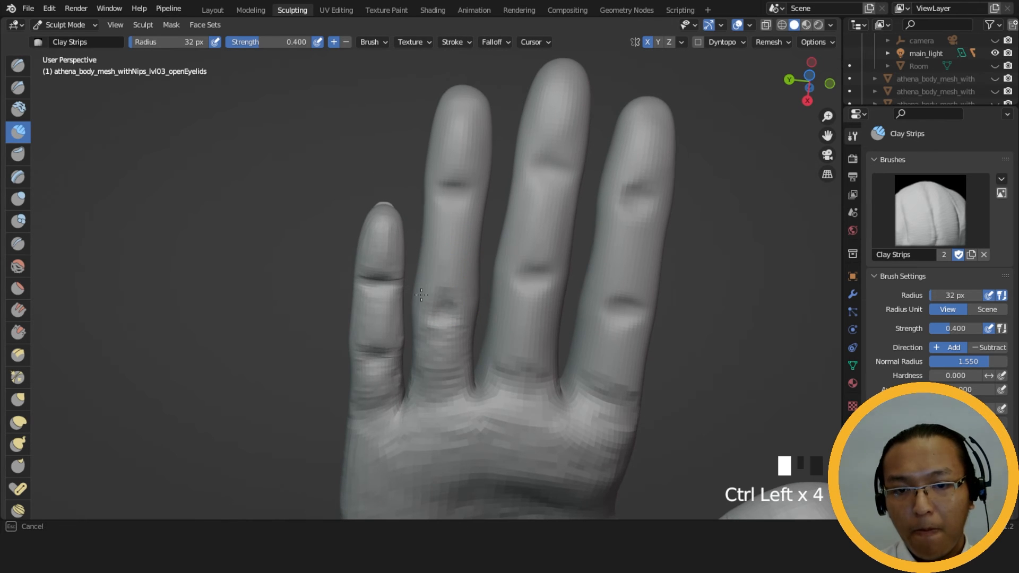
{"action": "left_click_drag", "start_coordinate": [457, 182], "coordinate": [434, 179], "text": "ctrl"}
{"action": "left_click_drag", "start_coordinate": [393, 352], "coordinate": [356, 350], "text": "ctrl"}
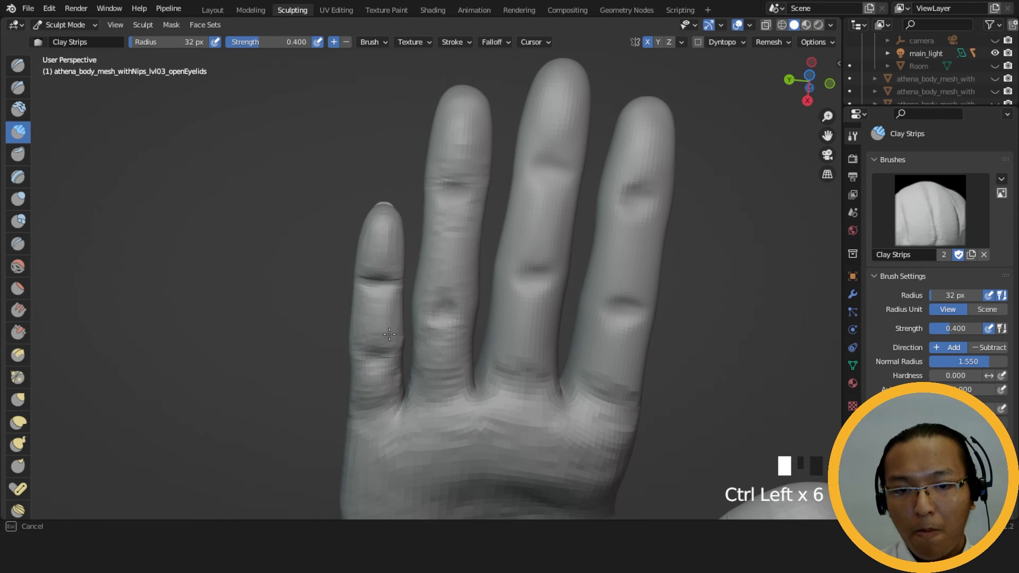
{"action": "mouse_move", "coordinate": [399, 313]}
{"action": "left_mouse_down", "text": "ctrl"}
{"action": "mouse_move", "coordinate": [366, 305]}
{"action": "mouse_move", "coordinate": [361, 270]}
{"action": "left_mouse_up", "text": "ctrl"}
Carve the middle finger's lower segment, lower joint crease and middle segment with Clay Strips at a 32 px radius.
{"action": "mouse_move", "coordinate": [526, 368]}
{"action": "left_mouse_down", "text": "ctrl"}
{"action": "mouse_move", "coordinate": [502, 349]}
{"action": "mouse_move", "coordinate": [529, 340]}
{"action": "left_mouse_up", "text": "ctrl"}
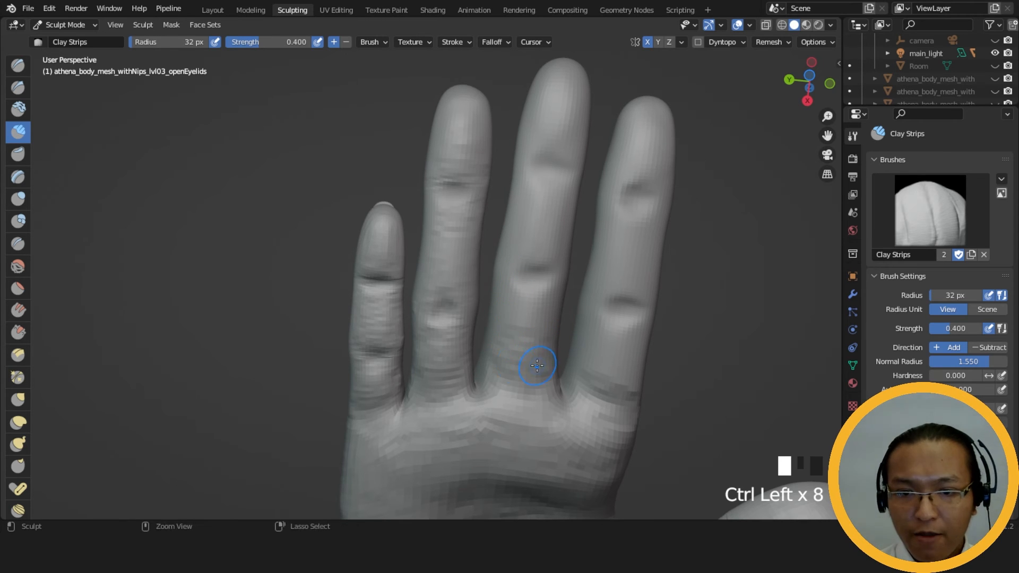
{"action": "left_click_drag", "start_coordinate": [538, 366], "coordinate": [552, 368], "text": "ctrl"}
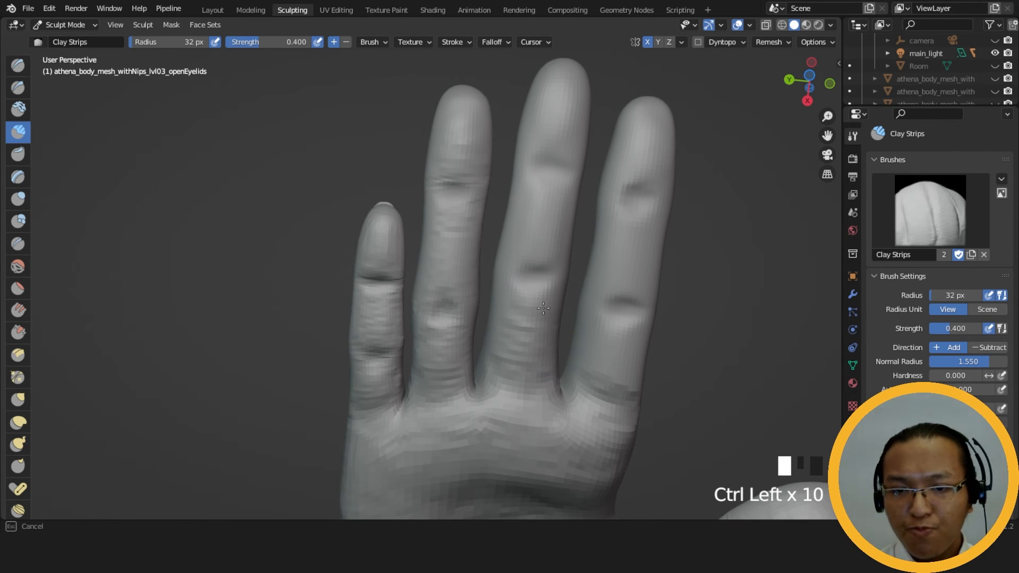
{"action": "left_click_drag", "start_coordinate": [561, 291], "coordinate": [565, 290], "text": "ctrl"}
{"action": "left_click_drag", "start_coordinate": [510, 275], "coordinate": [557, 281], "text": "ctrl"}
{"action": "left_click_drag", "start_coordinate": [512, 274], "coordinate": [559, 279], "text": "ctrl"}
{"action": "left_click_drag", "start_coordinate": [515, 275], "coordinate": [565, 281], "text": "ctrl"}
{"action": "middle_click_drag", "start_coordinate": [568, 282], "coordinate": [521, 336], "text": "shift"}
{"action": "left_click_drag", "start_coordinate": [522, 325], "coordinate": [534, 321], "text": "ctrl"}
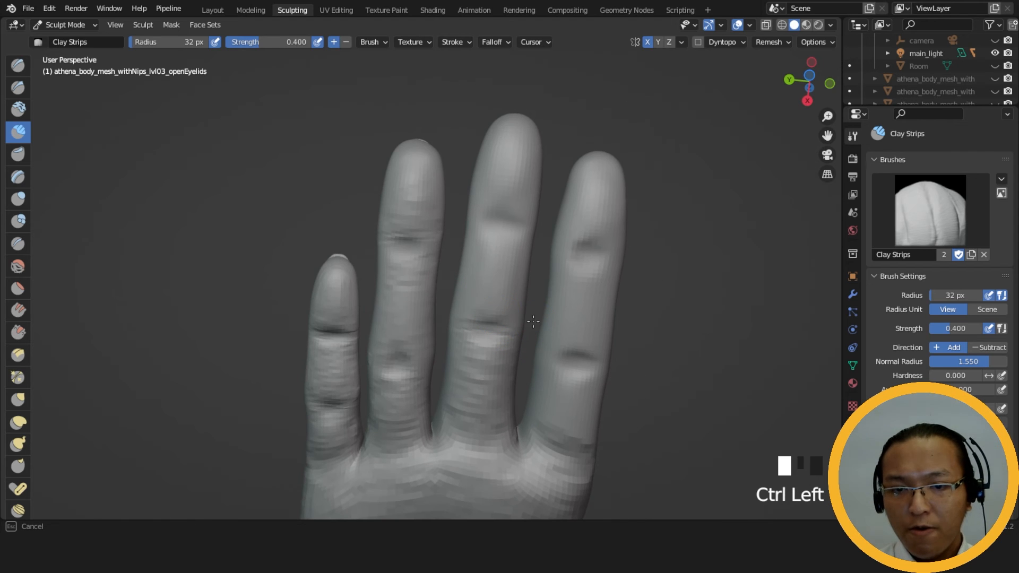
{"action": "left_click_drag", "start_coordinate": [500, 258], "coordinate": [525, 257], "text": "ctrl"}
Build up the flesh just below the middle finger's lower joint crease, reducing the Clay Strips radius to 27 px.
{"action": "middle_click_drag", "start_coordinate": [494, 304], "coordinate": [500, 274], "text": "shift"}
{"action": "left_click_drag", "start_coordinate": [480, 308], "coordinate": [504, 310]}
{"action": "left_click_drag", "start_coordinate": [478, 313], "coordinate": [502, 316]}
{"action": "mouse_move", "coordinate": [475, 320]}
{"action": "left_mouse_down"}
{"action": "mouse_move", "coordinate": [496, 321]}
{"action": "mouse_move", "coordinate": [477, 318]}
{"action": "left_mouse_up"}
{"action": "key", "text": "f"}
{"action": "left_click_drag", "start_coordinate": [497, 317], "coordinate": [508, 316]}
{"action": "mouse_move", "coordinate": [483, 316]}
{"action": "left_mouse_down"}
{"action": "mouse_move", "coordinate": [498, 317]}
{"action": "mouse_move", "coordinate": [484, 309]}
{"action": "left_mouse_up"}
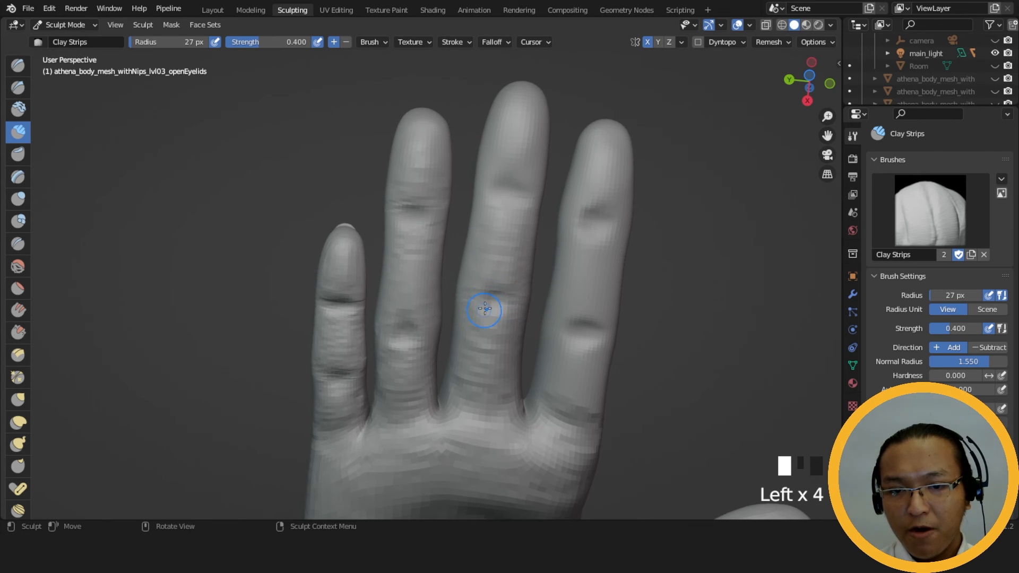
Carve the lower segments of the middle and ring fingers near the palm with the 27 px Clay Strips brush.
{"action": "mouse_move", "coordinate": [528, 246]}
{"action": "middle_mouse_down"}
{"action": "mouse_move", "coordinate": [514, 228]}
{"action": "mouse_move", "coordinate": [462, 357]}
{"action": "middle_mouse_up"}
{"action": "left_click_drag", "start_coordinate": [469, 392], "coordinate": [489, 357], "text": "ctrl"}
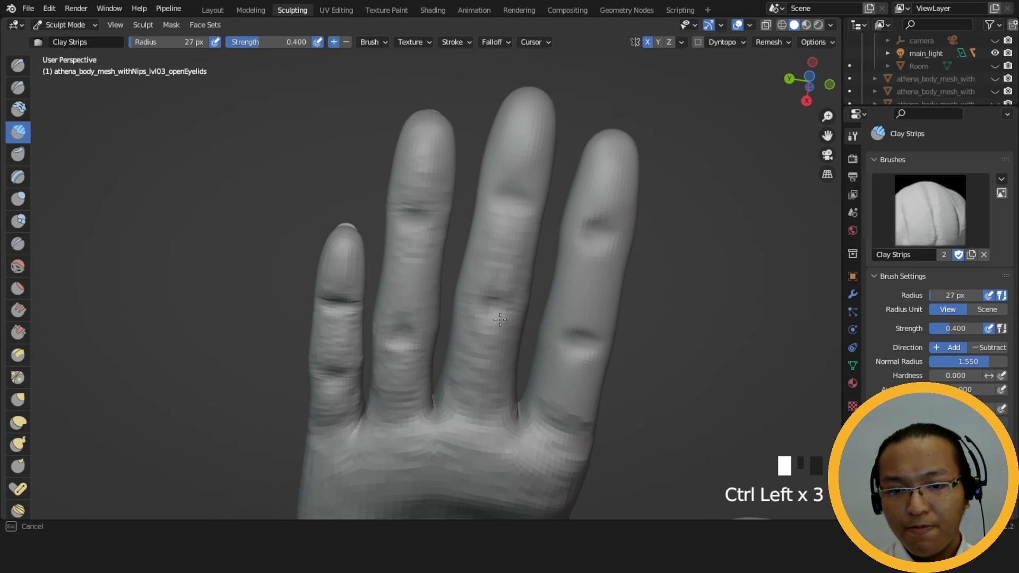
{"action": "middle_click_drag", "start_coordinate": [500, 319], "coordinate": [518, 285], "text": "shift"}
{"action": "left_click", "coordinate": [463, 288], "text": "ctrl"}
{"action": "left_click_drag", "start_coordinate": [443, 333], "coordinate": [464, 329], "text": "ctrl"}
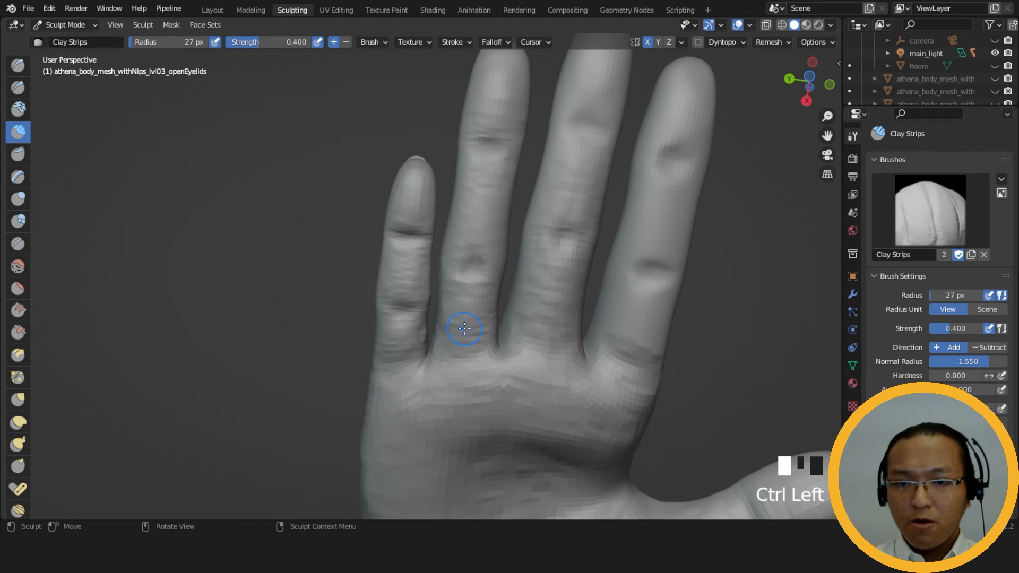
{"action": "middle_click_drag", "start_coordinate": [464, 328], "coordinate": [511, 342]}
{"action": "left_click_drag", "start_coordinate": [519, 335], "coordinate": [573, 340], "text": "ctrl"}
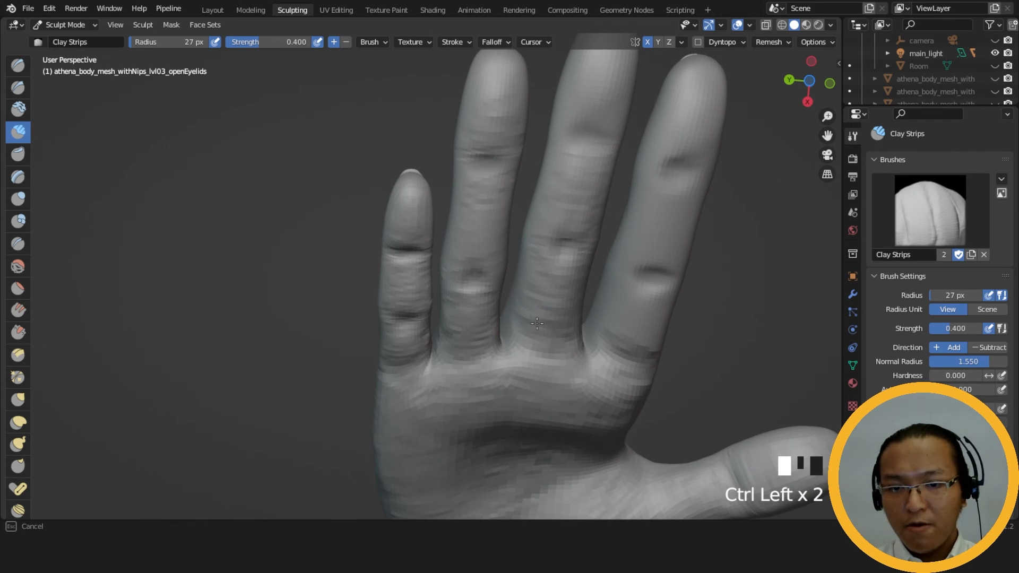
Smooth the middle finger's lower segment and carve the middle segments of the middle and ring fingers.
{"action": "left_click_drag", "start_coordinate": [559, 269], "coordinate": [563, 272], "text": "ctrl"}
{"action": "mouse_move", "coordinate": [557, 307]}
{"action": "left_mouse_down", "text": "shift"}
{"action": "mouse_move", "coordinate": [563, 316]}
{"action": "mouse_move", "coordinate": [546, 300]}
{"action": "left_mouse_up", "text": "shift"}
{"action": "middle_click_drag", "start_coordinate": [546, 300], "coordinate": [477, 350], "text": "shift"}
{"action": "left_click_drag", "start_coordinate": [479, 277], "coordinate": [480, 273], "text": "ctrl"}
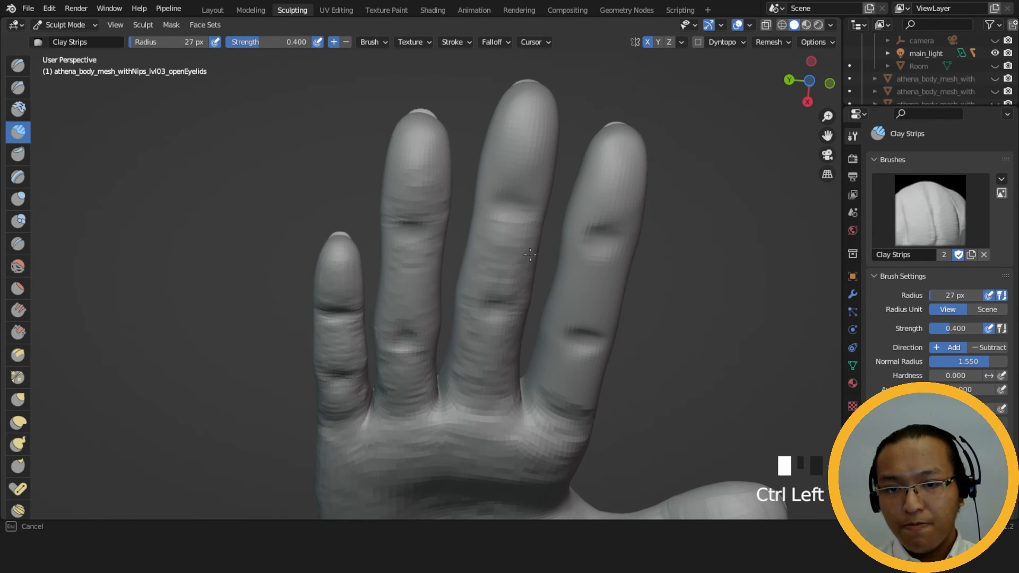
{"action": "mouse_move", "coordinate": [502, 222]}
{"action": "left_mouse_down", "text": "ctrl"}
{"action": "mouse_move", "coordinate": [428, 318]}
{"action": "mouse_move", "coordinate": [380, 313]}
{"action": "left_mouse_up", "text": "ctrl"}
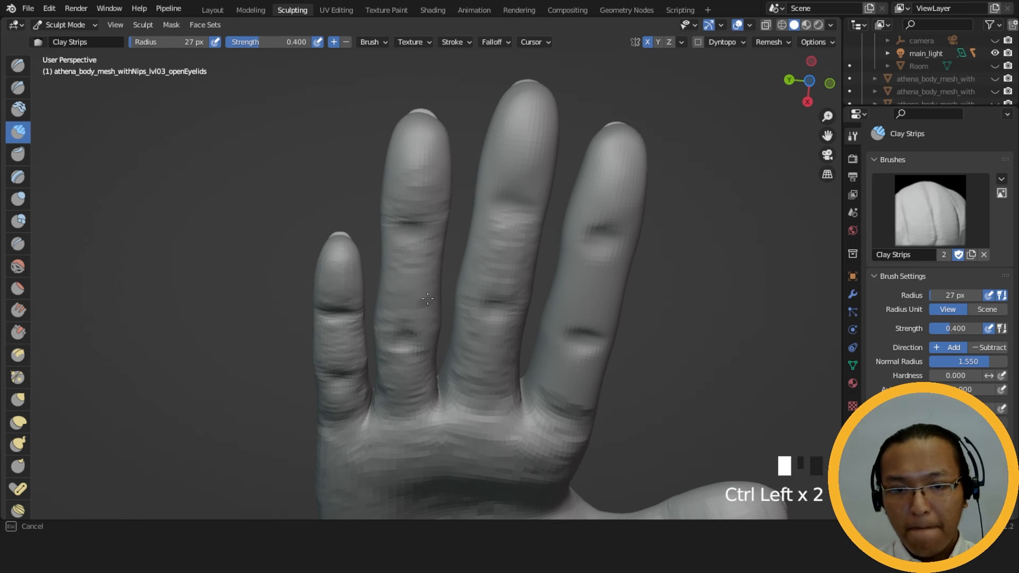
{"action": "left_click_drag", "start_coordinate": [401, 251], "coordinate": [484, 267], "text": "ctrl"}
{"action": "middle_click_drag", "start_coordinate": [485, 266], "coordinate": [462, 309], "text": "ctrl"}
Build up the ring finger's lower joint and the base of the middle finger with short Clay Strips strokes.
{"action": "left_click_drag", "start_coordinate": [412, 336], "coordinate": [408, 305], "text": "ctrl"}
{"action": "left_click_drag", "start_coordinate": [411, 308], "coordinate": [406, 313]}
{"action": "mouse_move", "coordinate": [405, 314]}
{"action": "left_mouse_down"}
{"action": "mouse_move", "coordinate": [410, 338]}
{"action": "mouse_move", "coordinate": [405, 313]}
{"action": "mouse_move", "coordinate": [401, 329]}
{"action": "left_mouse_up"}
{"action": "mouse_move", "coordinate": [400, 333]}
{"action": "left_mouse_down"}
{"action": "mouse_move", "coordinate": [397, 343]}
{"action": "mouse_move", "coordinate": [418, 329]}
{"action": "left_mouse_up"}
{"action": "left_click_drag", "start_coordinate": [480, 346], "coordinate": [472, 342]}
{"action": "mouse_move", "coordinate": [468, 340]}
{"action": "left_mouse_down"}
{"action": "mouse_move", "coordinate": [454, 346]}
{"action": "mouse_move", "coordinate": [466, 348]}
{"action": "left_mouse_up"}
{"action": "middle_click_drag", "start_coordinate": [472, 348], "coordinate": [484, 382]}
{"action": "left_click_drag", "start_coordinate": [480, 366], "coordinate": [471, 355]}
{"action": "left_click_drag", "start_coordinate": [469, 351], "coordinate": [464, 348]}
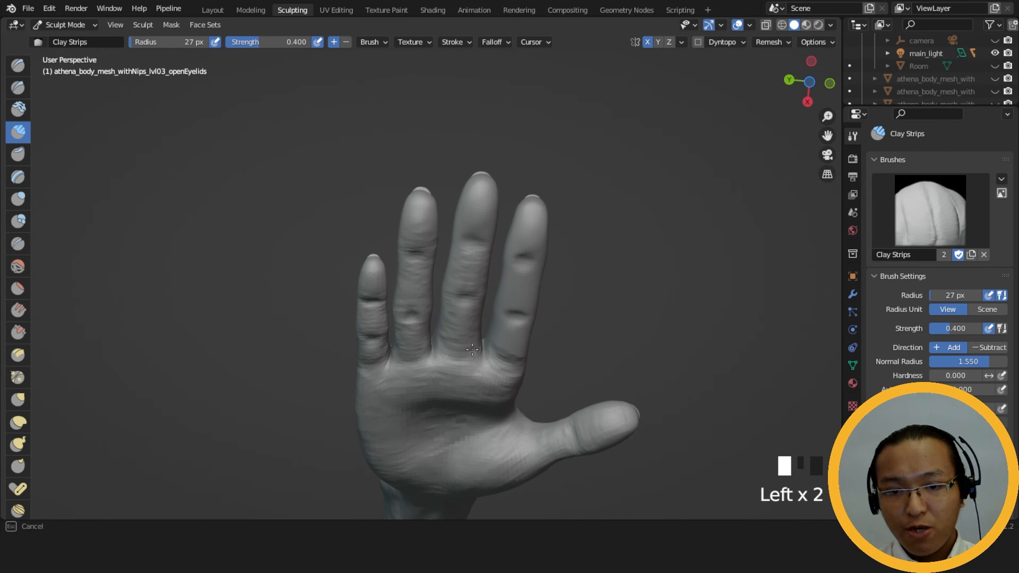
{"action": "middle_click_drag", "start_coordinate": [483, 352], "coordinate": [488, 291], "text": "ctrl"}
{"action": "mouse_move", "coordinate": [488, 297]}
{"action": "left_mouse_down"}
{"action": "mouse_move", "coordinate": [491, 323]}
{"action": "mouse_move", "coordinate": [463, 323]}
{"action": "mouse_move", "coordinate": [491, 325]}
{"action": "left_mouse_up"}
Carve the index finger's lower segment between its base and lower joint crease.
{"action": "left_click_drag", "start_coordinate": [577, 342], "coordinate": [573, 350], "text": "ctrl"}
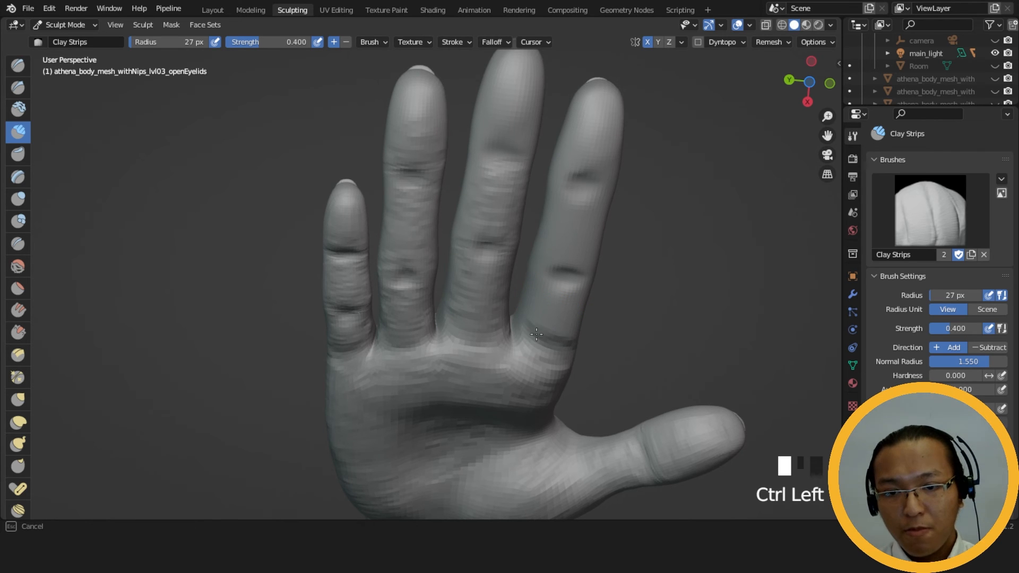
{"action": "mouse_move", "coordinate": [591, 313]}
{"action": "left_mouse_down", "text": "ctrl"}
{"action": "mouse_move", "coordinate": [552, 297]}
{"action": "mouse_move", "coordinate": [589, 289]}
{"action": "left_mouse_up", "text": "ctrl"}
{"action": "middle_click_drag", "start_coordinate": [590, 286], "coordinate": [578, 255]}
{"action": "left_click_drag", "start_coordinate": [543, 261], "coordinate": [558, 297], "text": "ctrl"}
Switch to the Grab brush with a 145 px radius and adjust the hand's contour.
{"action": "mouse_move", "coordinate": [557, 296]}
{"action": "middle_mouse_down"}
{"action": "mouse_move", "coordinate": [536, 250]}
{"action": "mouse_move", "coordinate": [494, 241]}
{"action": "middle_mouse_up"}
{"action": "key", "text": "f"}
{"action": "mouse_move", "coordinate": [350, 279]}
{"action": "left_mouse_down"}
{"action": "mouse_move", "coordinate": [341, 278]}
{"action": "mouse_move", "coordinate": [352, 289]}
{"action": "left_mouse_up"}
{"action": "middle_click_drag", "start_coordinate": [352, 288], "coordinate": [522, 331]}
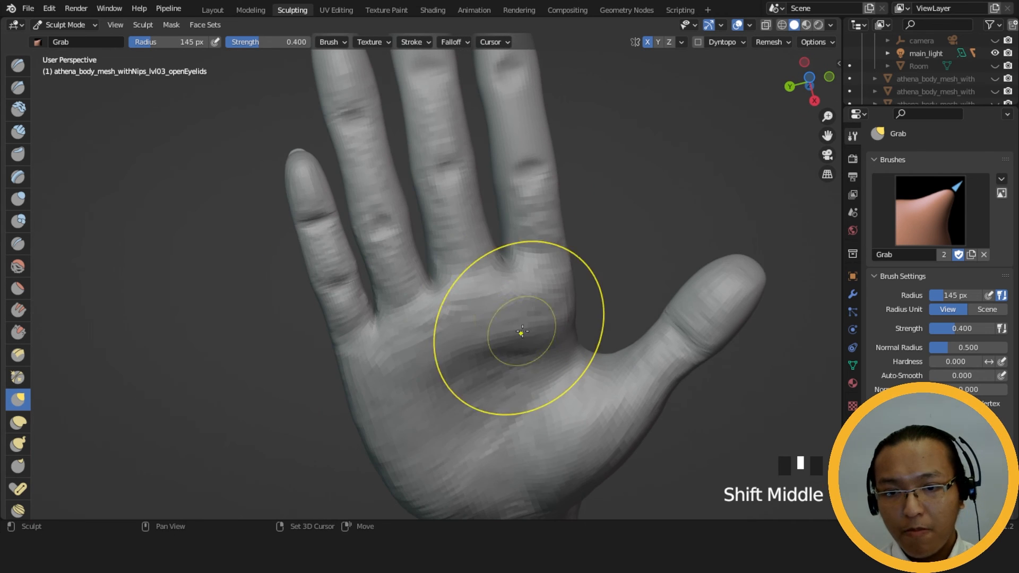
Switch back to Clay Strips, adjust its radius and carve the index finger's base and lower segment.
{"action": "left_click", "coordinate": [19, 131]}
{"action": "key", "text": "f"}
{"action": "left_click", "coordinate": [561, 245]}
{"action": "key", "text": "f"}
{"action": "left_click", "coordinate": [532, 246]}
{"action": "left_click_drag", "start_coordinate": [532, 244], "coordinate": [551, 241], "text": "ctrl"}
{"action": "mouse_move", "coordinate": [551, 241]}
{"action": "left_mouse_down", "text": "ctrl"}
{"action": "mouse_move", "coordinate": [540, 239]}
{"action": "mouse_move", "coordinate": [529, 213]}
{"action": "left_mouse_up", "text": "ctrl"}
Set the Clay Strips radius to 36 px and carve, smooth and build up the thumb-facing side of the index finger's base.
{"action": "mouse_move", "coordinate": [563, 178]}
{"action": "middle_mouse_down"}
{"action": "mouse_move", "coordinate": [531, 213]}
{"action": "mouse_move", "coordinate": [473, 239]}
{"action": "mouse_move", "coordinate": [482, 282]}
{"action": "mouse_move", "coordinate": [495, 285]}
{"action": "middle_mouse_up"}
{"action": "key", "text": "f"}
{"action": "left_click", "coordinate": [477, 282]}
{"action": "mouse_move", "coordinate": [500, 249]}
{"action": "left_mouse_down", "text": "ctrl"}
{"action": "mouse_move", "coordinate": [496, 239]}
{"action": "mouse_move", "coordinate": [443, 262]}
{"action": "left_mouse_up", "text": "ctrl"}
{"action": "middle_click_drag", "start_coordinate": [443, 261], "coordinate": [526, 272]}
{"action": "left_click_drag", "start_coordinate": [526, 272], "coordinate": [518, 264], "text": "shift"}
{"action": "middle_click_drag", "start_coordinate": [518, 263], "coordinate": [509, 243]}
{"action": "left_click_drag", "start_coordinate": [510, 243], "coordinate": [519, 295]}
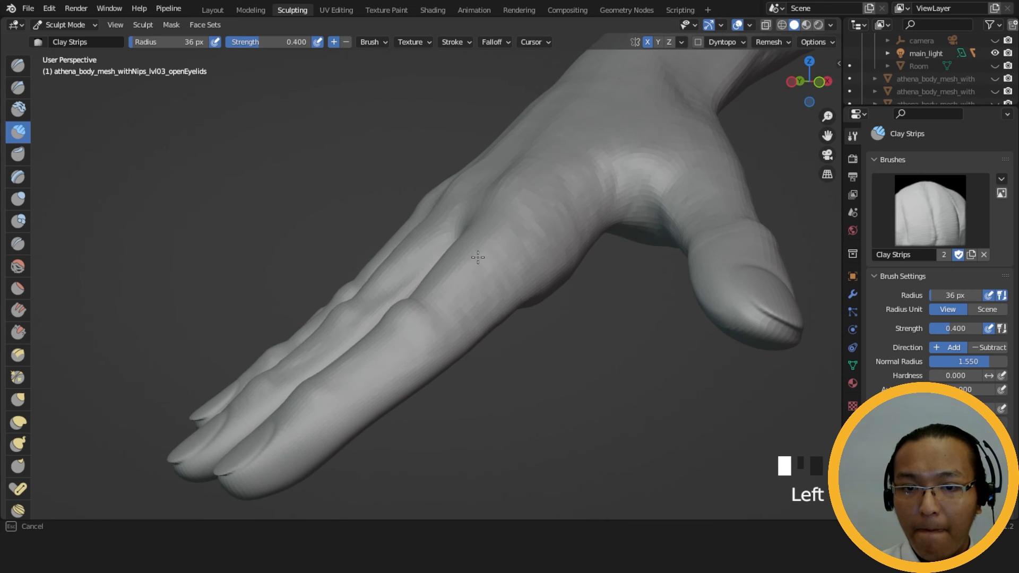
Deepen the lower joint creases of the middle and index fingers with repeated Clay Strips carving strokes at a 36 px radius.
{"action": "middle_click_drag", "start_coordinate": [488, 326], "coordinate": [574, 230]}
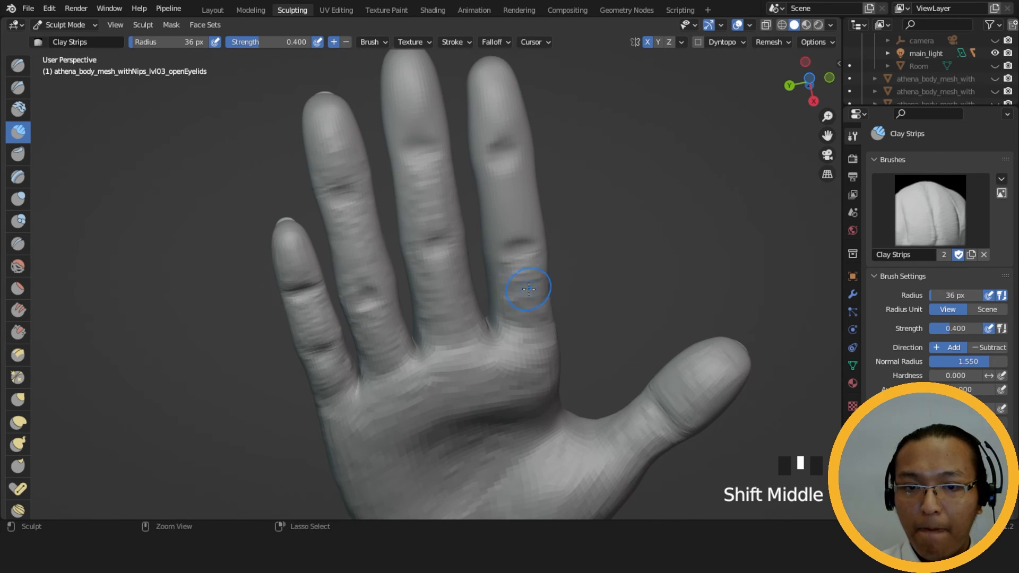
{"action": "middle_click_drag", "start_coordinate": [552, 282], "coordinate": [539, 247]}
{"action": "left_click_drag", "start_coordinate": [414, 226], "coordinate": [446, 218], "text": "ctrl"}
{"action": "left_click_drag", "start_coordinate": [416, 225], "coordinate": [447, 218], "text": "ctrl"}
{"action": "left_click_drag", "start_coordinate": [418, 224], "coordinate": [448, 218], "text": "ctrl"}
{"action": "left_click_drag", "start_coordinate": [419, 223], "coordinate": [448, 219], "text": "ctrl"}
{"action": "left_click_drag", "start_coordinate": [419, 223], "coordinate": [443, 219], "text": "ctrl"}
{"action": "middle_click_drag", "start_coordinate": [443, 286], "coordinate": [439, 253]}
{"action": "left_click_drag", "start_coordinate": [411, 249], "coordinate": [457, 248], "text": "ctrl"}
{"action": "mouse_move", "coordinate": [458, 248]}
{"action": "left_mouse_down", "text": "ctrl"}
{"action": "mouse_move", "coordinate": [417, 255]}
{"action": "mouse_move", "coordinate": [460, 244]}
{"action": "left_mouse_up", "text": "ctrl"}
{"action": "left_click_drag", "start_coordinate": [419, 250], "coordinate": [460, 244], "text": "ctrl"}
{"action": "left_click_drag", "start_coordinate": [424, 250], "coordinate": [463, 244], "text": "ctrl"}
{"action": "left_click_drag", "start_coordinate": [435, 248], "coordinate": [473, 243], "text": "ctrl"}
{"action": "left_click_drag", "start_coordinate": [546, 260], "coordinate": [509, 256], "text": "ctrl"}
{"action": "left_click_drag", "start_coordinate": [505, 257], "coordinate": [540, 252], "text": "ctrl"}
Set the Clay Strips radius to 29 px and carve the ring finger's lower joint crease.
{"action": "middle_click_drag", "start_coordinate": [534, 234], "coordinate": [528, 259]}
{"action": "key", "text": "f"}
{"action": "left_click", "coordinate": [520, 234]}
{"action": "left_click_drag", "start_coordinate": [353, 279], "coordinate": [378, 275], "text": "ctrl"}
{"action": "left_click_drag", "start_coordinate": [351, 271], "coordinate": [367, 282], "text": "ctrl"}
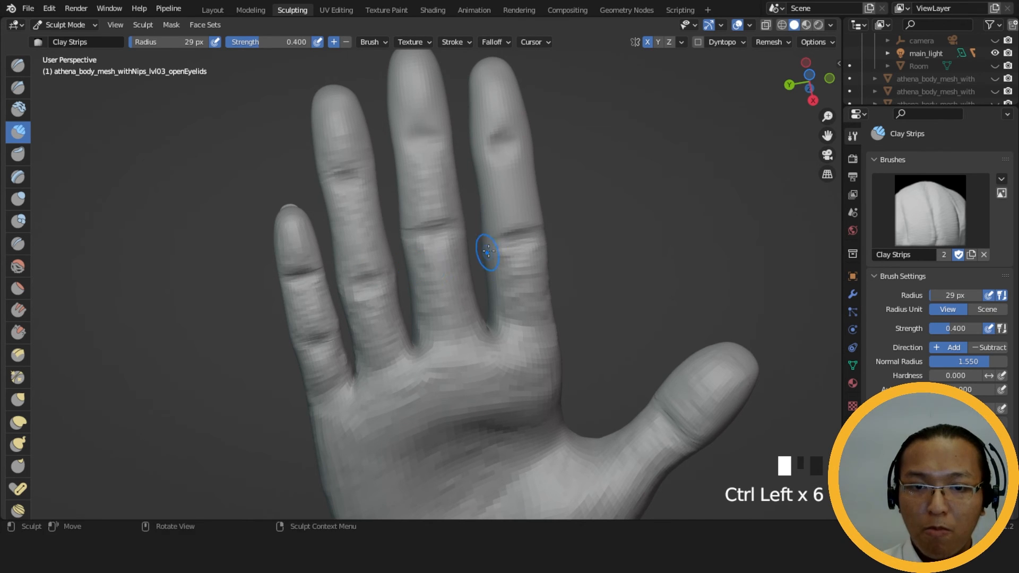
Deepen the middle finger's lower joint crease with short Clay Strips carving strokes at a 29 px radius.
{"action": "middle_click_drag", "start_coordinate": [484, 254], "coordinate": [500, 234]}
{"action": "mouse_move", "coordinate": [451, 251]}
{"action": "left_mouse_down", "text": "ctrl"}
{"action": "mouse_move", "coordinate": [395, 263]}
{"action": "mouse_move", "coordinate": [432, 228]}
{"action": "mouse_move", "coordinate": [412, 220]}
{"action": "left_mouse_up", "text": "ctrl"}
{"action": "left_click", "coordinate": [412, 220], "text": "ctrl"}
{"action": "left_click", "coordinate": [412, 220], "text": "ctrl"}
{"action": "left_click", "coordinate": [413, 220], "text": "ctrl"}
{"action": "left_click", "coordinate": [413, 220], "text": "ctrl"}
{"action": "left_click", "coordinate": [413, 219], "text": "ctrl"}
{"action": "left_click", "coordinate": [414, 220], "text": "ctrl"}
{"action": "left_click", "coordinate": [421, 241], "text": "ctrl"}
{"action": "left_click", "coordinate": [425, 243], "text": "ctrl"}
{"action": "left_click", "coordinate": [438, 233], "text": "ctrl"}
{"action": "left_click", "coordinate": [449, 226], "text": "ctrl"}
{"action": "left_click", "coordinate": [452, 213], "text": "ctrl"}
{"action": "left_click", "coordinate": [452, 212], "text": "ctrl"}
Carve the index finger's lower joint crease across the finger and around its thumb-facing side.
{"action": "left_click", "coordinate": [510, 223], "text": "ctrl"}
{"action": "left_click", "coordinate": [502, 222], "text": "ctrl"}
{"action": "left_click", "coordinate": [512, 219], "text": "ctrl"}
{"action": "left_click", "coordinate": [524, 216], "text": "ctrl"}
{"action": "left_click", "coordinate": [532, 213], "text": "ctrl"}
{"action": "left_click", "coordinate": [535, 214], "text": "ctrl"}
{"action": "left_click", "coordinate": [540, 207], "text": "ctrl"}
{"action": "left_click", "coordinate": [541, 204], "text": "ctrl"}
{"action": "left_click", "coordinate": [541, 200], "text": "ctrl"}
{"action": "left_click", "coordinate": [541, 210], "text": "ctrl"}
{"action": "left_click", "coordinate": [543, 218], "text": "ctrl"}
{"action": "left_click", "coordinate": [543, 225], "text": "ctrl"}
Carve the little finger's lower joint crease on the side facing the ring finger.
{"action": "left_click", "coordinate": [329, 331], "text": "ctrl"}
{"action": "left_click", "coordinate": [336, 333], "text": "ctrl"}
{"action": "left_click", "coordinate": [344, 334], "text": "ctrl"}
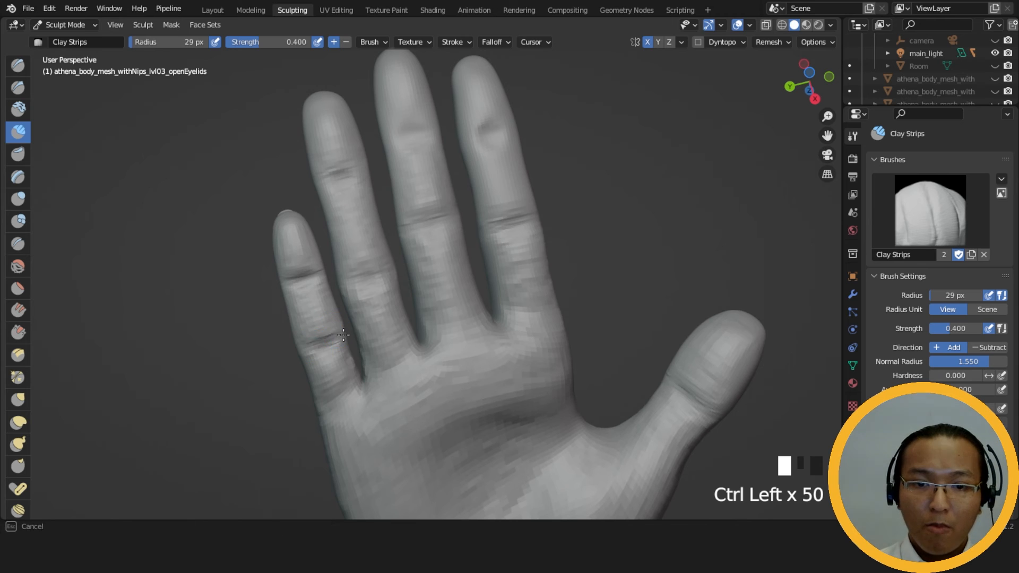
{"action": "left_click", "coordinate": [344, 323], "text": "ctrl"}
{"action": "left_click", "coordinate": [344, 325], "text": "ctrl"}
{"action": "left_click", "coordinate": [345, 327], "text": "ctrl"}
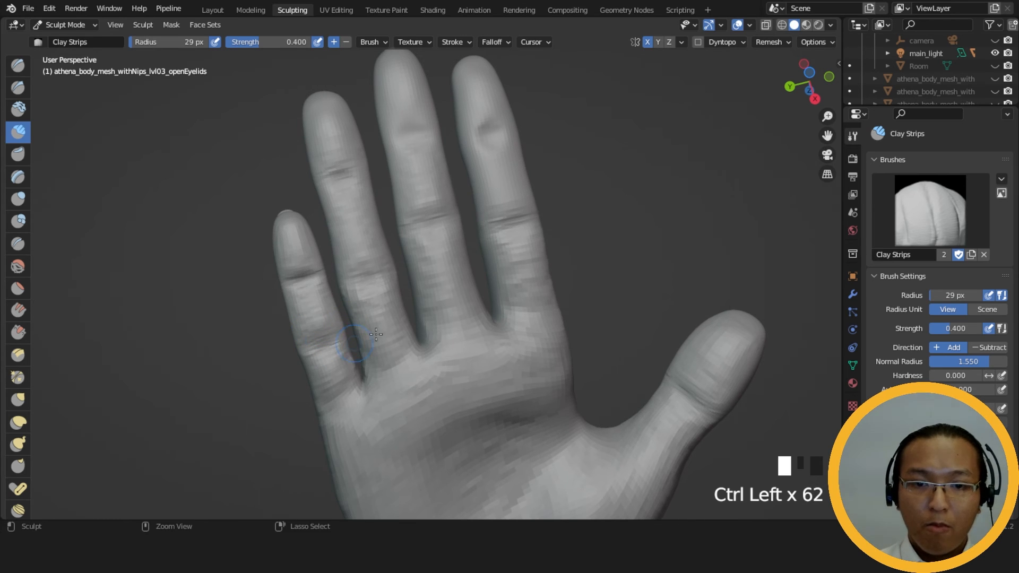
Build up the index finger's middle segment slightly and carve its upper joint crease with repeated strokes.
{"action": "left_click", "coordinate": [528, 194]}
{"action": "left_click", "coordinate": [529, 194]}
{"action": "left_click", "coordinate": [492, 164], "text": "ctrl"}
{"action": "left_click", "coordinate": [488, 152], "text": "ctrl"}
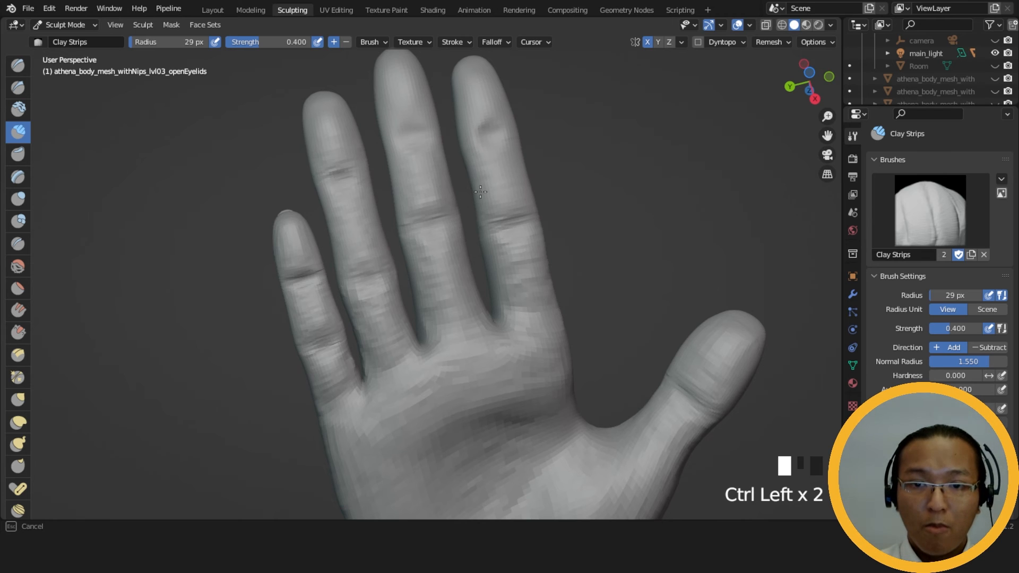
{"action": "middle_click_drag", "start_coordinate": [510, 202], "coordinate": [532, 238]}
{"action": "left_click_drag", "start_coordinate": [510, 241], "coordinate": [544, 239], "text": "ctrl"}
{"action": "left_click_drag", "start_coordinate": [510, 240], "coordinate": [547, 237], "text": "ctrl"}
{"action": "left_click_drag", "start_coordinate": [512, 240], "coordinate": [549, 237], "text": "ctrl"}
{"action": "middle_click_drag", "start_coordinate": [558, 230], "coordinate": [558, 211]}
{"action": "left_click_drag", "start_coordinate": [497, 203], "coordinate": [536, 205], "text": "ctrl"}
{"action": "left_click_drag", "start_coordinate": [502, 204], "coordinate": [538, 205], "text": "ctrl"}
{"action": "left_click_drag", "start_coordinate": [509, 206], "coordinate": [542, 210], "text": "ctrl"}
Carve the middle finger's upper joint crease and add light Clay Strips touches around the neighbouring finger creases.
{"action": "left_click_drag", "start_coordinate": [411, 198], "coordinate": [462, 186], "text": "ctrl"}
{"action": "left_click_drag", "start_coordinate": [412, 190], "coordinate": [461, 186], "text": "ctrl"}
{"action": "mouse_move", "coordinate": [411, 189]}
{"action": "left_mouse_down", "text": "ctrl"}
{"action": "mouse_move", "coordinate": [460, 184]}
{"action": "mouse_move", "coordinate": [460, 156]}
{"action": "left_mouse_up", "text": "ctrl"}
{"action": "left_click", "coordinate": [412, 171]}
{"action": "left_click_drag", "start_coordinate": [441, 102], "coordinate": [452, 104]}
{"action": "left_click_drag", "start_coordinate": [491, 204], "coordinate": [505, 204]}
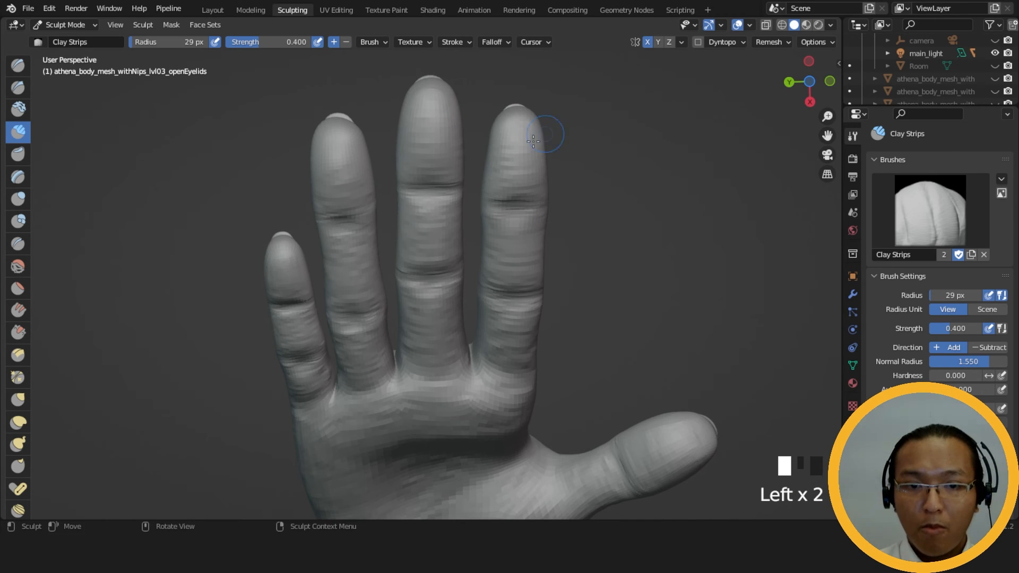
{"action": "left_click", "coordinate": [284, 291]}
Build up the fingertip pads of the middle, ring and index fingers with Clay Strips.
{"action": "mouse_move", "coordinate": [536, 280]}
{"action": "middle_mouse_down", "text": "ctrl"}
{"action": "mouse_move", "coordinate": [518, 284]}
{"action": "mouse_move", "coordinate": [528, 325]}
{"action": "mouse_move", "coordinate": [526, 277]}
{"action": "mouse_move", "coordinate": [481, 274]}
{"action": "mouse_move", "coordinate": [425, 234]}
{"action": "middle_mouse_up", "text": "ctrl"}
{"action": "left_click", "coordinate": [416, 208]}
{"action": "left_click", "coordinate": [416, 209]}
{"action": "left_click", "coordinate": [336, 239]}
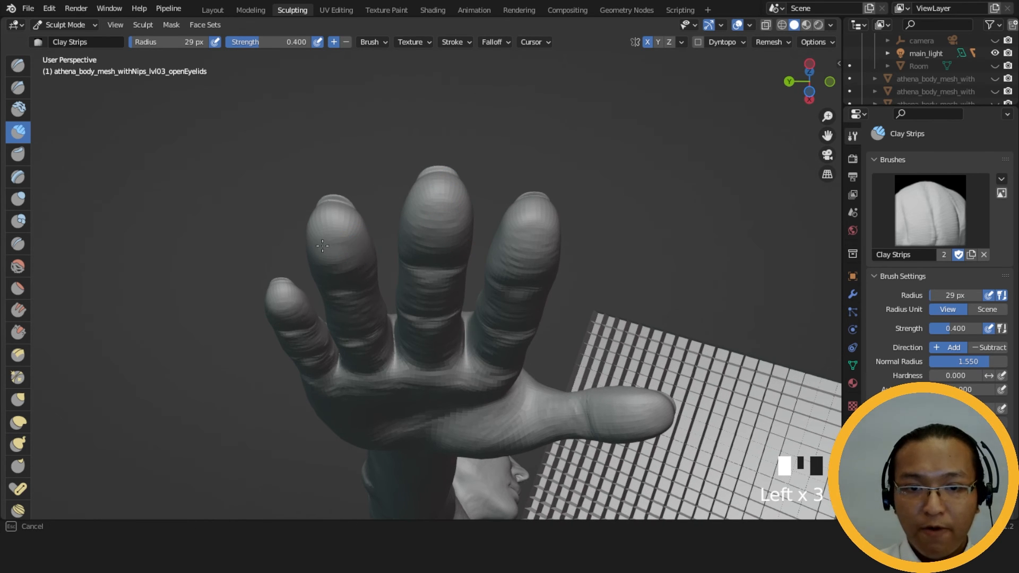
{"action": "left_click", "coordinate": [547, 220]}
{"action": "left_click", "coordinate": [544, 217]}
{"action": "left_click", "coordinate": [543, 215]}
Add volume to the palm-side segments of the middle and index fingers with Clay Strips.
{"action": "mouse_move", "coordinate": [283, 291]}
{"action": "middle_mouse_down"}
{"action": "mouse_move", "coordinate": [342, 246]}
{"action": "mouse_move", "coordinate": [440, 326]}
{"action": "middle_mouse_up"}
{"action": "left_click", "coordinate": [417, 332]}
{"action": "left_click", "coordinate": [417, 332]}
{"action": "left_click", "coordinate": [417, 335]}
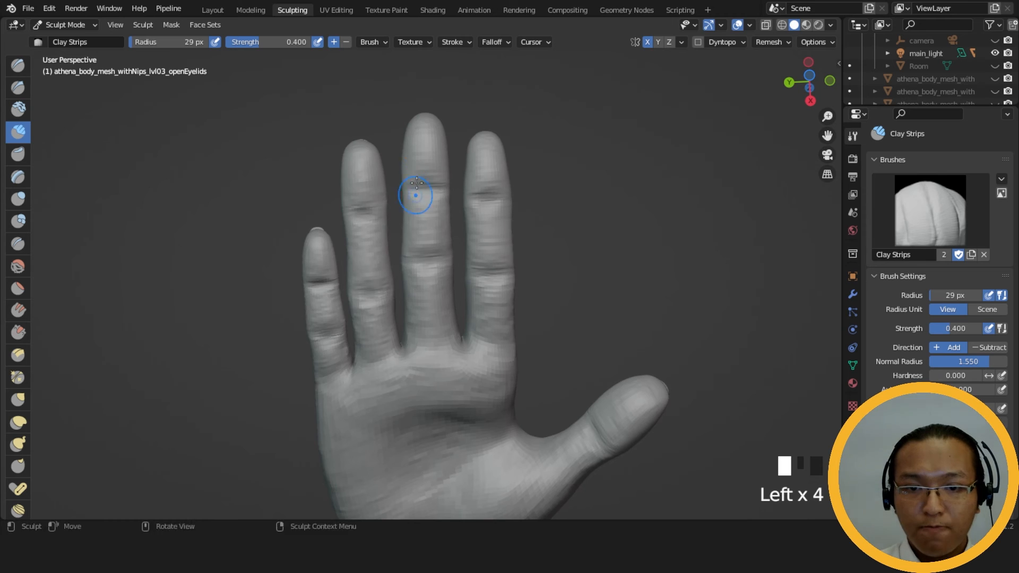
{"action": "left_click", "coordinate": [436, 165]}
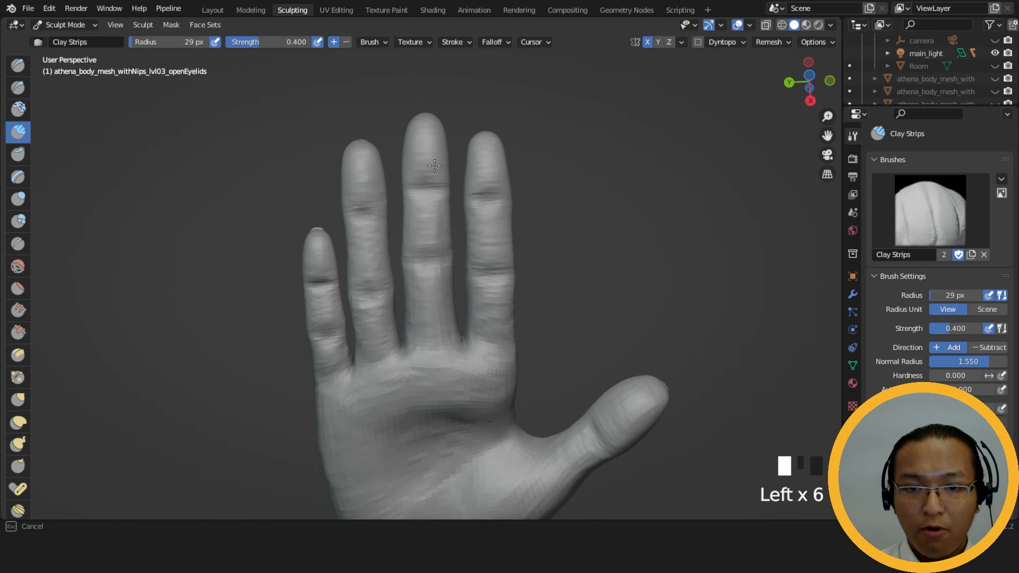
{"action": "left_click", "coordinate": [484, 328]}
{"action": "left_click", "coordinate": [496, 348]}
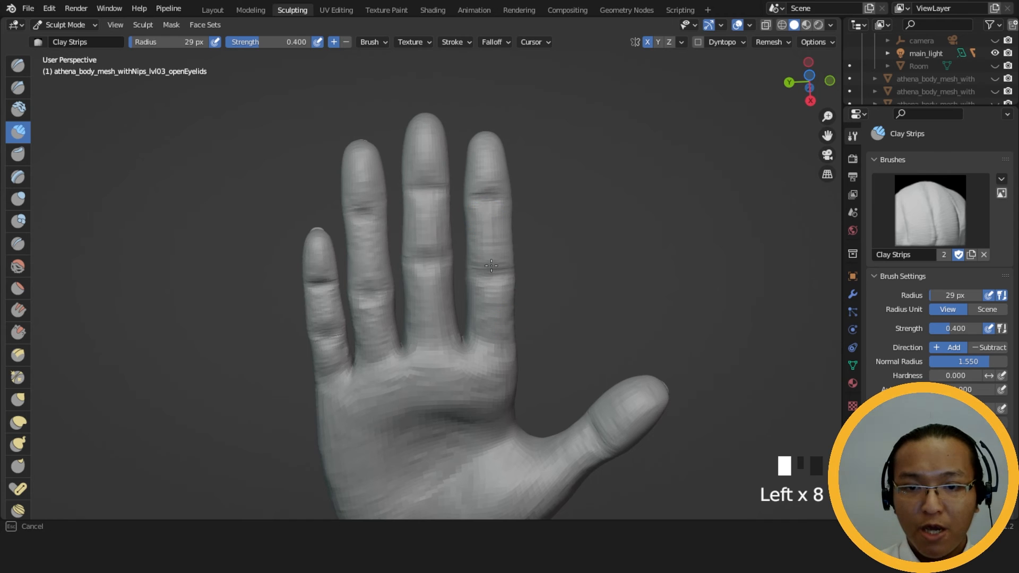
{"action": "left_click", "coordinate": [480, 162]}
Add volume to the palm-side segments of the ring finger and the base of the little finger.
{"action": "left_click", "coordinate": [372, 353]}
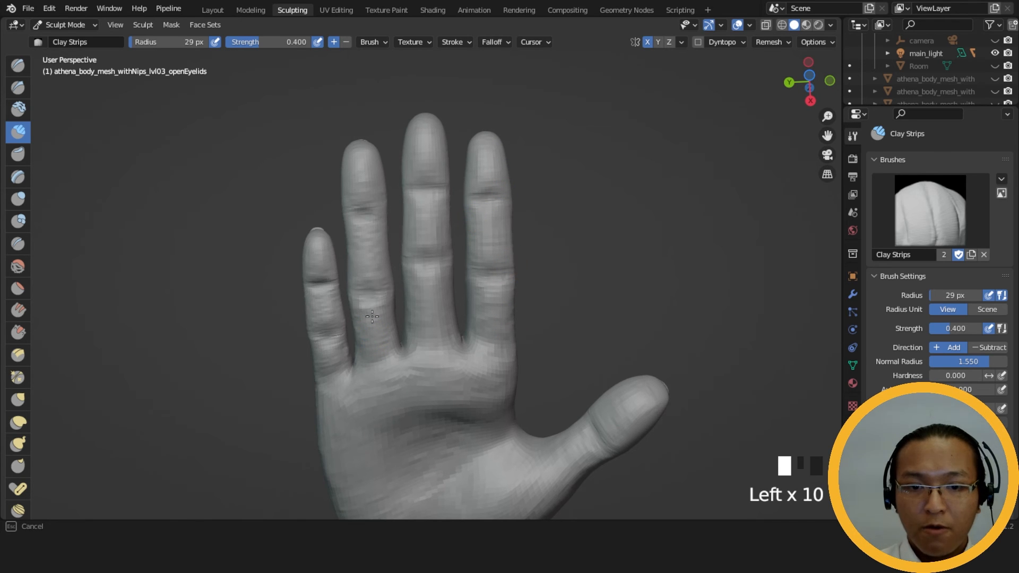
{"action": "left_click", "coordinate": [366, 234]}
{"action": "left_click", "coordinate": [353, 149]}
{"action": "left_click", "coordinate": [341, 370]}
Move on to the arm and carve the hollow around the elbow with Clay Strips.
{"action": "mouse_move", "coordinate": [336, 234]}
{"action": "middle_mouse_down", "text": "ctrl"}
{"action": "mouse_move", "coordinate": [462, 269]}
{"action": "mouse_move", "coordinate": [477, 205]}
{"action": "mouse_move", "coordinate": [505, 404]}
{"action": "mouse_move", "coordinate": [523, 270]}
{"action": "mouse_move", "coordinate": [592, 325]}
{"action": "mouse_move", "coordinate": [783, 336]}
{"action": "mouse_move", "coordinate": [728, 281]}
{"action": "mouse_move", "coordinate": [616, 405]}
{"action": "mouse_move", "coordinate": [607, 311]}
{"action": "mouse_move", "coordinate": [682, 323]}
{"action": "mouse_move", "coordinate": [743, 264]}
{"action": "mouse_move", "coordinate": [612, 198]}
{"action": "mouse_move", "coordinate": [686, 216]}
{"action": "mouse_move", "coordinate": [589, 246]}
{"action": "mouse_move", "coordinate": [637, 197]}
{"action": "mouse_move", "coordinate": [580, 298]}
{"action": "mouse_move", "coordinate": [455, 232]}
{"action": "mouse_move", "coordinate": [511, 278]}
{"action": "middle_mouse_up", "text": "ctrl"}
{"action": "left_click_drag", "start_coordinate": [510, 278], "coordinate": [482, 263], "text": "ctrl"}
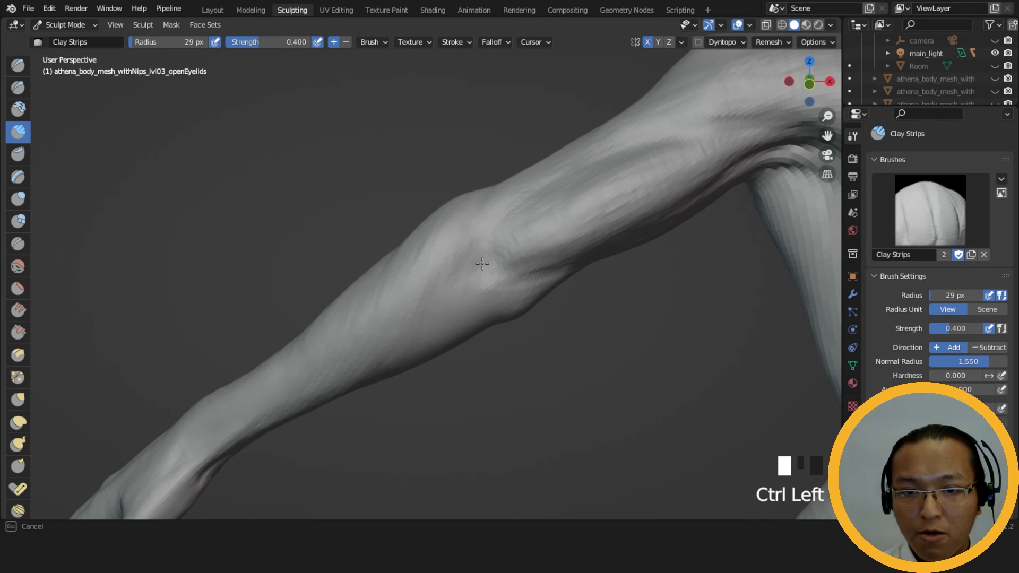
{"action": "left_click_drag", "start_coordinate": [448, 294], "coordinate": [443, 301], "text": "ctrl"}
{"action": "middle_click_drag", "start_coordinate": [457, 282], "coordinate": [432, 239]}
{"action": "left_click_drag", "start_coordinate": [443, 251], "coordinate": [455, 271], "text": "ctrl"}
{"action": "middle_click_drag", "start_coordinate": [480, 266], "coordinate": [432, 228]}
{"action": "mouse_move", "coordinate": [443, 229]}
{"action": "middle_mouse_down"}
{"action": "mouse_move", "coordinate": [472, 275]}
{"action": "mouse_move", "coordinate": [477, 269]}
{"action": "mouse_move", "coordinate": [552, 313]}
{"action": "mouse_move", "coordinate": [491, 222]}
{"action": "middle_mouse_up"}
Build up the elbow and the adjoining upper forearm with short Clay Strips strokes from several angles.
{"action": "left_click_drag", "start_coordinate": [492, 221], "coordinate": [468, 234]}
{"action": "left_click_drag", "start_coordinate": [467, 308], "coordinate": [463, 313]}
{"action": "mouse_move", "coordinate": [464, 313]}
{"action": "middle_mouse_down"}
{"action": "mouse_move", "coordinate": [484, 294]}
{"action": "mouse_move", "coordinate": [496, 308]}
{"action": "middle_mouse_up"}
{"action": "left_click_drag", "start_coordinate": [475, 248], "coordinate": [471, 260]}
{"action": "middle_click_drag", "start_coordinate": [475, 258], "coordinate": [456, 215]}
{"action": "left_click_drag", "start_coordinate": [470, 226], "coordinate": [465, 235]}
{"action": "mouse_move", "coordinate": [466, 236]}
{"action": "middle_mouse_down"}
{"action": "mouse_move", "coordinate": [422, 260]}
{"action": "mouse_move", "coordinate": [401, 311]}
{"action": "mouse_move", "coordinate": [429, 257]}
{"action": "middle_mouse_up"}
{"action": "left_click", "coordinate": [436, 221]}
{"action": "left_click", "coordinate": [400, 310]}
Carve the transition below the elbow and add clay to the forearm next to it.
{"action": "mouse_move", "coordinate": [420, 266]}
{"action": "left_mouse_down", "text": "ctrl"}
{"action": "mouse_move", "coordinate": [399, 269]}
{"action": "mouse_move", "coordinate": [398, 252]}
{"action": "left_mouse_up", "text": "ctrl"}
{"action": "middle_click_drag", "start_coordinate": [379, 280], "coordinate": [363, 299]}
{"action": "left_click_drag", "start_coordinate": [371, 292], "coordinate": [445, 288], "text": "ctrl"}
{"action": "mouse_move", "coordinate": [445, 289]}
{"action": "middle_mouse_down"}
{"action": "mouse_move", "coordinate": [491, 250]}
{"action": "mouse_move", "coordinate": [463, 238]}
{"action": "middle_mouse_up"}
{"action": "left_click_drag", "start_coordinate": [463, 238], "coordinate": [425, 261]}
{"action": "middle_click_drag", "start_coordinate": [425, 262], "coordinate": [419, 313]}
{"action": "left_click_drag", "start_coordinate": [419, 314], "coordinate": [454, 311]}
{"action": "middle_click_drag", "start_coordinate": [454, 311], "coordinate": [428, 329]}
Build up the forearm muscle below the elbow with repeated lengthwise Clay Strips strokes.
{"action": "left_click_drag", "start_coordinate": [427, 329], "coordinate": [461, 327]}
{"action": "left_click_drag", "start_coordinate": [425, 322], "coordinate": [465, 328]}
{"action": "left_click_drag", "start_coordinate": [428, 322], "coordinate": [473, 331]}
{"action": "mouse_move", "coordinate": [424, 318]}
{"action": "left_mouse_down"}
{"action": "mouse_move", "coordinate": [467, 331]}
{"action": "mouse_move", "coordinate": [470, 346]}
{"action": "left_mouse_up"}
{"action": "left_click_drag", "start_coordinate": [435, 328], "coordinate": [475, 342]}
{"action": "left_click_drag", "start_coordinate": [440, 321], "coordinate": [483, 336]}
{"action": "left_click_drag", "start_coordinate": [409, 322], "coordinate": [456, 336]}
{"action": "left_click_drag", "start_coordinate": [422, 328], "coordinate": [523, 357]}
Thicken the upper forearm muscle further with diagonal Clay Strips strokes from other sides of the arm.
{"action": "middle_click_drag", "start_coordinate": [523, 357], "coordinate": [415, 285]}
{"action": "left_click_drag", "start_coordinate": [415, 285], "coordinate": [448, 321]}
{"action": "left_click_drag", "start_coordinate": [416, 292], "coordinate": [447, 331]}
{"action": "middle_click_drag", "start_coordinate": [447, 331], "coordinate": [523, 319]}
{"action": "mouse_move", "coordinate": [477, 313]}
{"action": "middle_mouse_down"}
{"action": "mouse_move", "coordinate": [548, 298]}
{"action": "mouse_move", "coordinate": [520, 191]}
{"action": "middle_mouse_up"}
{"action": "left_click_drag", "start_coordinate": [424, 300], "coordinate": [441, 332]}
{"action": "left_click_drag", "start_coordinate": [409, 286], "coordinate": [438, 326]}
{"action": "left_click_drag", "start_coordinate": [399, 279], "coordinate": [444, 324]}
Add clay along the back of the forearm just below the elbow.
{"action": "middle_click_drag", "start_coordinate": [467, 313], "coordinate": [433, 371]}
{"action": "left_click_drag", "start_coordinate": [451, 297], "coordinate": [480, 332]}
{"action": "left_click_drag", "start_coordinate": [454, 300], "coordinate": [483, 334]}
{"action": "left_click_drag", "start_coordinate": [456, 303], "coordinate": [482, 336]}
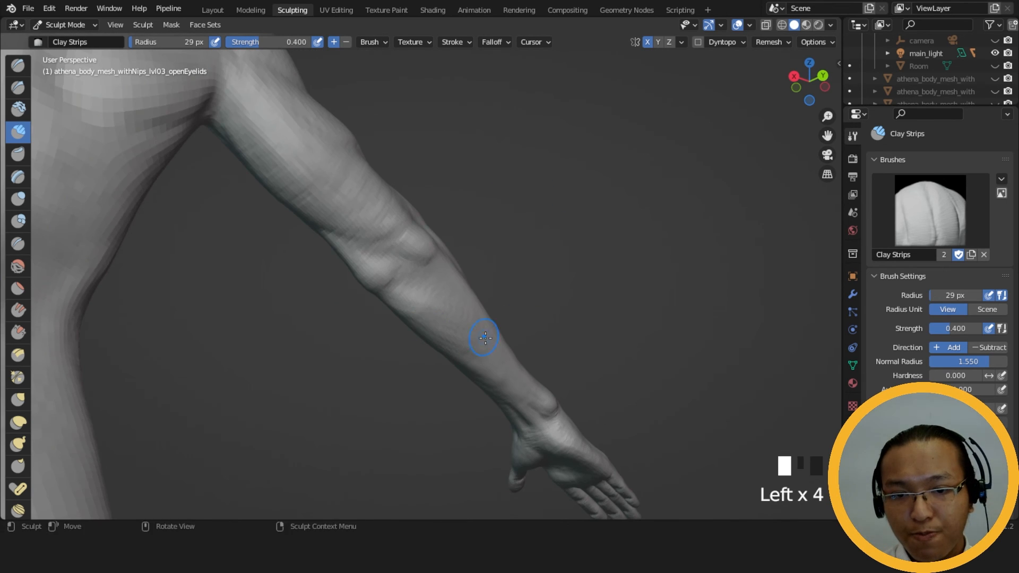
{"action": "middle_click_drag", "start_coordinate": [482, 336], "coordinate": [451, 345]}
{"action": "left_click_drag", "start_coordinate": [428, 330], "coordinate": [455, 336]}
{"action": "middle_click_drag", "start_coordinate": [455, 336], "coordinate": [556, 241]}
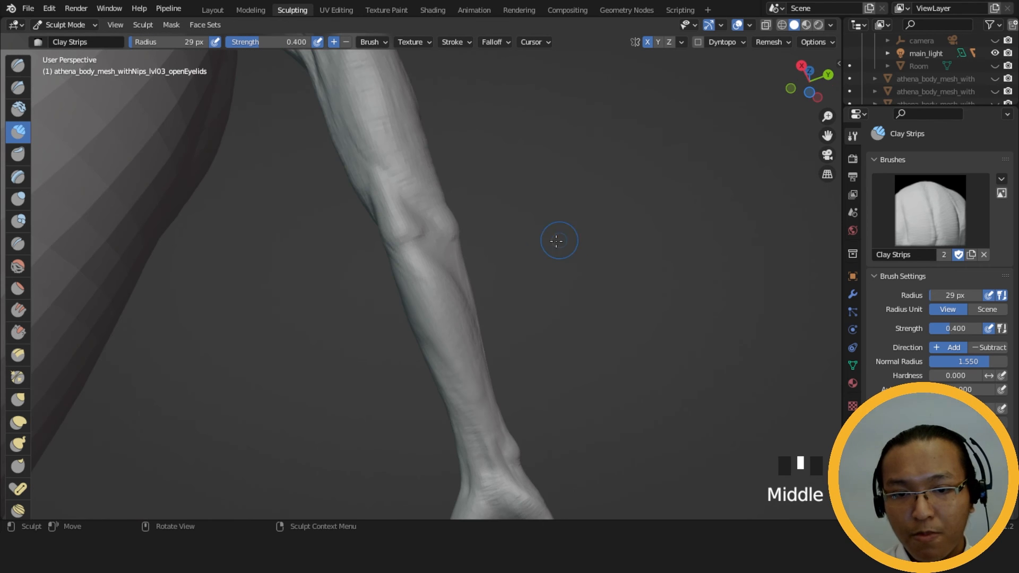
Build up the forearm with diagonal Clay Strips strokes running down from the elbow across the muscle.
{"action": "middle_click_drag", "start_coordinate": [430, 279], "coordinate": [474, 239]}
{"action": "left_click_drag", "start_coordinate": [449, 289], "coordinate": [407, 332]}
{"action": "left_click_drag", "start_coordinate": [437, 280], "coordinate": [448, 274]}
{"action": "left_click_drag", "start_coordinate": [447, 274], "coordinate": [414, 336]}
{"action": "left_click_drag", "start_coordinate": [448, 283], "coordinate": [414, 334]}
{"action": "left_click_drag", "start_coordinate": [456, 281], "coordinate": [424, 319]}
{"action": "left_click_drag", "start_coordinate": [451, 287], "coordinate": [468, 270]}
{"action": "middle_click_drag", "start_coordinate": [456, 311], "coordinate": [416, 250]}
Extend the added muscle volume along the back of the forearm toward its middle.
{"action": "left_click", "coordinate": [420, 280]}
{"action": "mouse_move", "coordinate": [411, 337]}
{"action": "middle_mouse_down"}
{"action": "mouse_move", "coordinate": [309, 285]}
{"action": "mouse_move", "coordinate": [318, 318]}
{"action": "middle_mouse_up"}
{"action": "left_click_drag", "start_coordinate": [432, 316], "coordinate": [445, 342]}
{"action": "mouse_move", "coordinate": [436, 297]}
{"action": "middle_mouse_down"}
{"action": "mouse_move", "coordinate": [433, 223]}
{"action": "mouse_move", "coordinate": [428, 327]}
{"action": "mouse_move", "coordinate": [347, 354]}
{"action": "middle_mouse_up"}
{"action": "left_click_drag", "start_coordinate": [449, 317], "coordinate": [502, 358]}
{"action": "left_click_drag", "start_coordinate": [472, 329], "coordinate": [514, 367]}
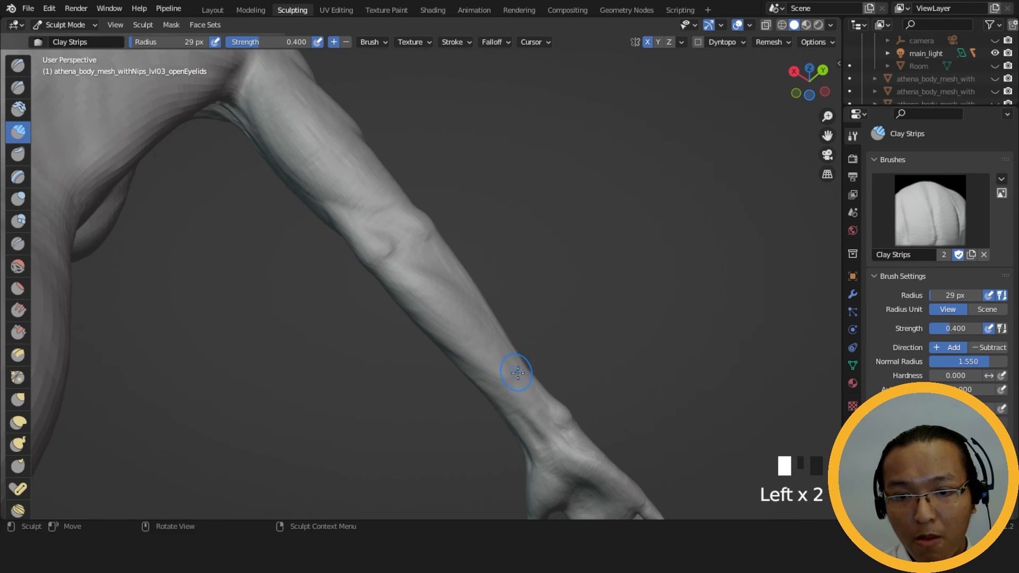
Build up the back of the lower forearm toward the wrist bone with lengthwise Clay Strips strokes.
{"action": "middle_click_drag", "start_coordinate": [514, 367], "coordinate": [472, 326]}
{"action": "left_click_drag", "start_coordinate": [477, 326], "coordinate": [531, 366]}
{"action": "left_click_drag", "start_coordinate": [494, 337], "coordinate": [539, 364]}
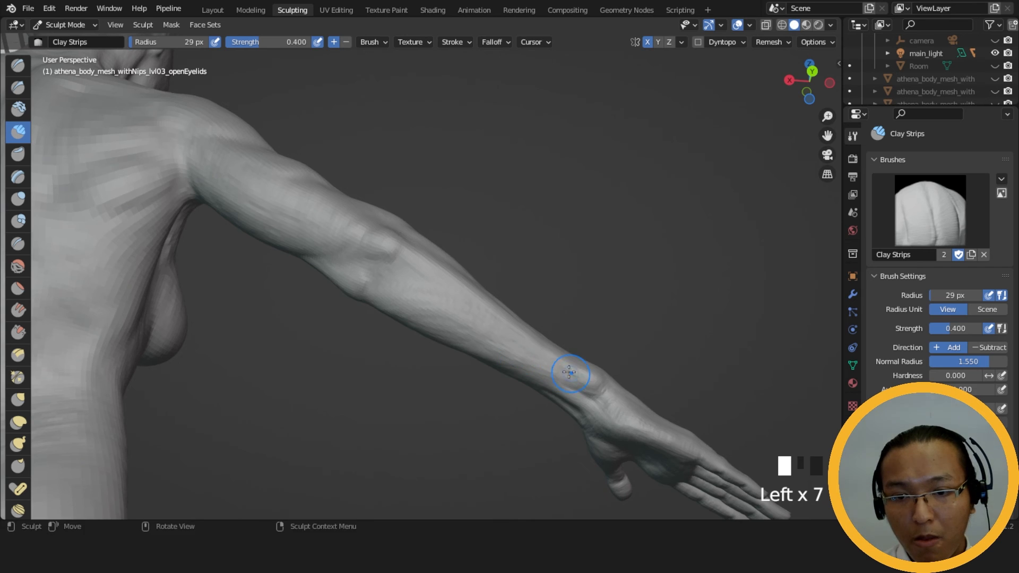
{"action": "middle_click_drag", "start_coordinate": [531, 351], "coordinate": [511, 351]}
{"action": "left_click_drag", "start_coordinate": [527, 356], "coordinate": [564, 369]}
{"action": "left_click_drag", "start_coordinate": [531, 350], "coordinate": [572, 367]}
{"action": "left_click_drag", "start_coordinate": [536, 351], "coordinate": [572, 363]}
Add volume along the lower forearm from a changed angle with repeated lengthwise strokes.
{"action": "middle_click_drag", "start_coordinate": [557, 370], "coordinate": [555, 390]}
{"action": "left_click_drag", "start_coordinate": [509, 369], "coordinate": [550, 376]}
{"action": "left_click_drag", "start_coordinate": [504, 369], "coordinate": [550, 377]}
{"action": "left_click_drag", "start_coordinate": [502, 374], "coordinate": [550, 376]}
{"action": "mouse_move", "coordinate": [600, 385]}
{"action": "middle_mouse_down"}
{"action": "mouse_move", "coordinate": [614, 272]}
{"action": "mouse_move", "coordinate": [494, 345]}
{"action": "middle_mouse_up"}
{"action": "left_click_drag", "start_coordinate": [478, 345], "coordinate": [505, 353]}
Build up the forearm near the elbow with short, overlapping Clay Strips strokes.
{"action": "middle_click_drag", "start_coordinate": [504, 353], "coordinate": [399, 276]}
{"action": "left_click_drag", "start_coordinate": [399, 273], "coordinate": [424, 284]}
{"action": "left_click_drag", "start_coordinate": [406, 273], "coordinate": [432, 289]}
{"action": "left_click_drag", "start_coordinate": [417, 278], "coordinate": [443, 300]}
{"action": "mouse_move", "coordinate": [468, 326]}
{"action": "middle_mouse_down"}
{"action": "mouse_move", "coordinate": [505, 323]}
{"action": "mouse_move", "coordinate": [499, 350]}
{"action": "mouse_move", "coordinate": [593, 246]}
{"action": "mouse_move", "coordinate": [564, 212]}
{"action": "mouse_move", "coordinate": [510, 273]}
{"action": "middle_mouse_up"}
{"action": "left_click_drag", "start_coordinate": [509, 273], "coordinate": [511, 280]}
Add clay to the upper forearm below the elbow and carve a groove along the muscle's edge.
{"action": "middle_click_drag", "start_coordinate": [511, 281], "coordinate": [474, 223]}
{"action": "left_click_drag", "start_coordinate": [474, 223], "coordinate": [404, 260]}
{"action": "left_click", "coordinate": [473, 226]}
{"action": "left_click_drag", "start_coordinate": [404, 260], "coordinate": [404, 269], "text": "ctrl"}
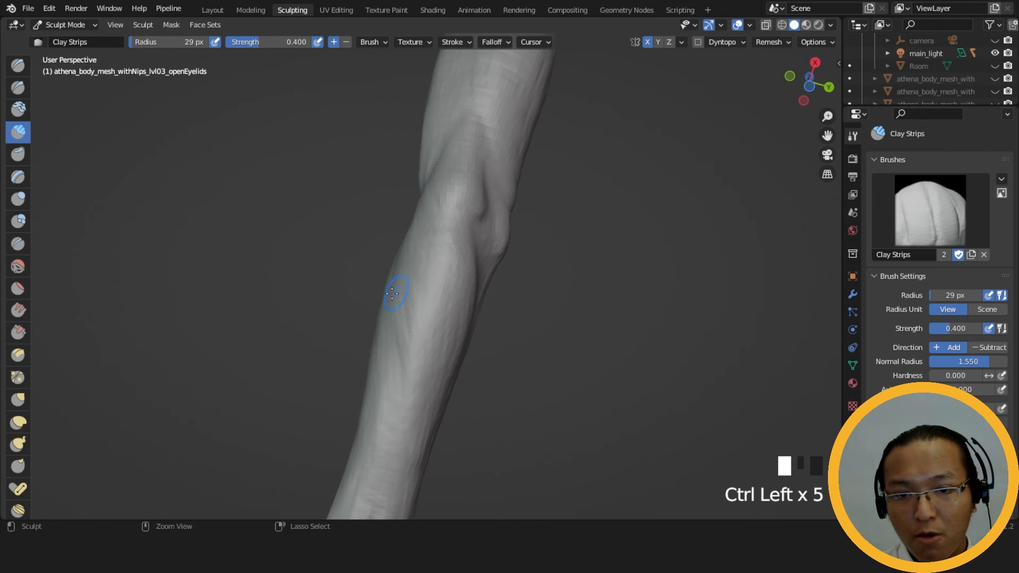
Deepen the groove between the forearm muscles below the elbow with short subtractive Clay Strips strokes.
{"action": "left_click_drag", "start_coordinate": [431, 333], "coordinate": [429, 347], "text": "ctrl"}
{"action": "left_click_drag", "start_coordinate": [432, 325], "coordinate": [427, 348], "text": "ctrl"}
{"action": "middle_click_drag", "start_coordinate": [471, 353], "coordinate": [485, 290], "text": "shift"}
{"action": "left_click_drag", "start_coordinate": [431, 302], "coordinate": [428, 321], "text": "ctrl"}
{"action": "left_click_drag", "start_coordinate": [440, 313], "coordinate": [436, 335], "text": "ctrl"}
{"action": "left_click_drag", "start_coordinate": [462, 329], "coordinate": [465, 336], "text": "ctrl"}
Carve the lower forearm just above the wrist bone with short subtractive Clay Strips strokes.
{"action": "mouse_move", "coordinate": [460, 360]}
{"action": "middle_mouse_down"}
{"action": "mouse_move", "coordinate": [455, 391]}
{"action": "mouse_move", "coordinate": [501, 387]}
{"action": "middle_mouse_up"}
{"action": "left_click", "coordinate": [494, 406], "text": "ctrl"}
{"action": "left_click_drag", "start_coordinate": [489, 408], "coordinate": [518, 418], "text": "ctrl"}
{"action": "mouse_move", "coordinate": [526, 413]}
{"action": "left_mouse_down", "text": "ctrl"}
{"action": "mouse_move", "coordinate": [537, 407]}
{"action": "mouse_move", "coordinate": [535, 416]}
{"action": "left_mouse_up", "text": "ctrl"}
{"action": "left_click_drag", "start_coordinate": [532, 411], "coordinate": [535, 418], "text": "ctrl"}
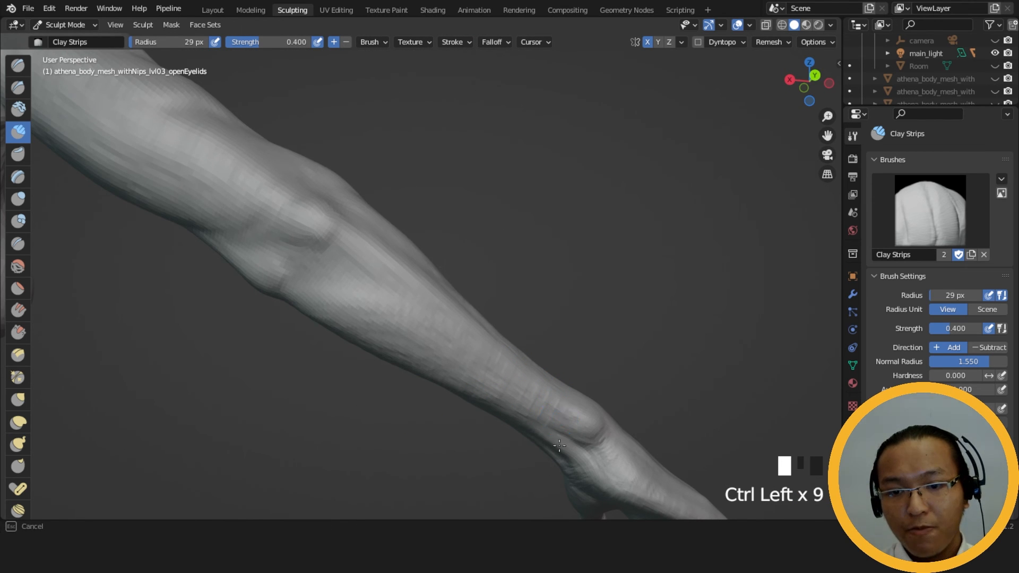
{"action": "middle_click_drag", "start_coordinate": [461, 445], "coordinate": [457, 462]}
{"action": "scroll", "coordinate": [457, 462], "scroll_direction": "down", "scroll_amount": 3}
{"action": "scroll", "coordinate": [510, 363], "scroll_direction": "up", "scroll_amount": 3}
Set the Clay Strips radius to 20 px and build up the inner forearm below the elbow crook.
{"action": "mouse_move", "coordinate": [596, 340]}
{"action": "middle_mouse_down"}
{"action": "mouse_move", "coordinate": [529, 346]}
{"action": "mouse_move", "coordinate": [621, 357]}
{"action": "middle_mouse_up"}
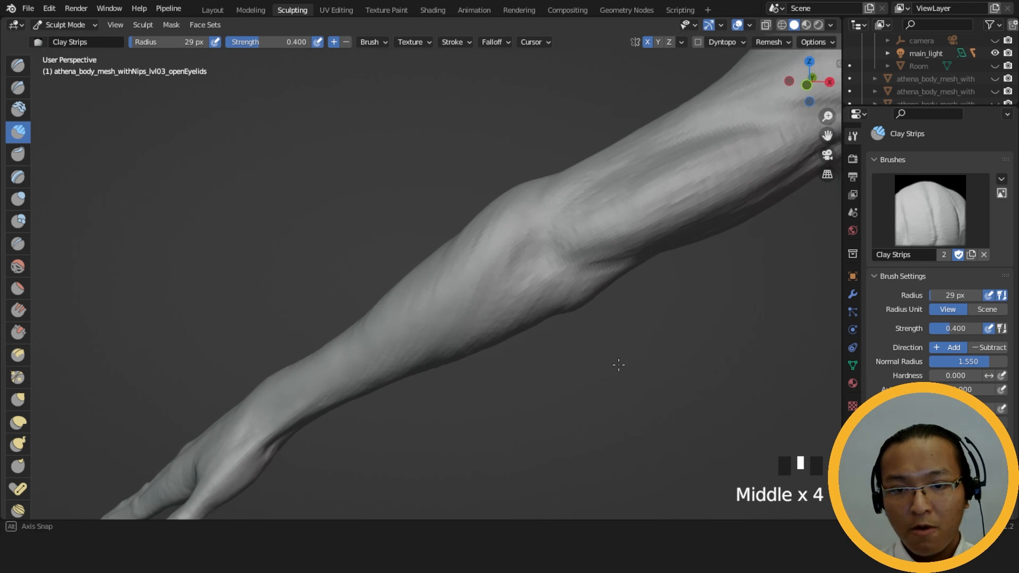
{"action": "mouse_move", "coordinate": [586, 307]}
{"action": "middle_mouse_down", "text": "ctrl"}
{"action": "mouse_move", "coordinate": [470, 260]}
{"action": "mouse_move", "coordinate": [532, 239]}
{"action": "middle_mouse_up", "text": "ctrl"}
{"action": "key", "text": "f"}
{"action": "left_click", "coordinate": [465, 262]}
{"action": "left_click_drag", "start_coordinate": [512, 281], "coordinate": [514, 285]}
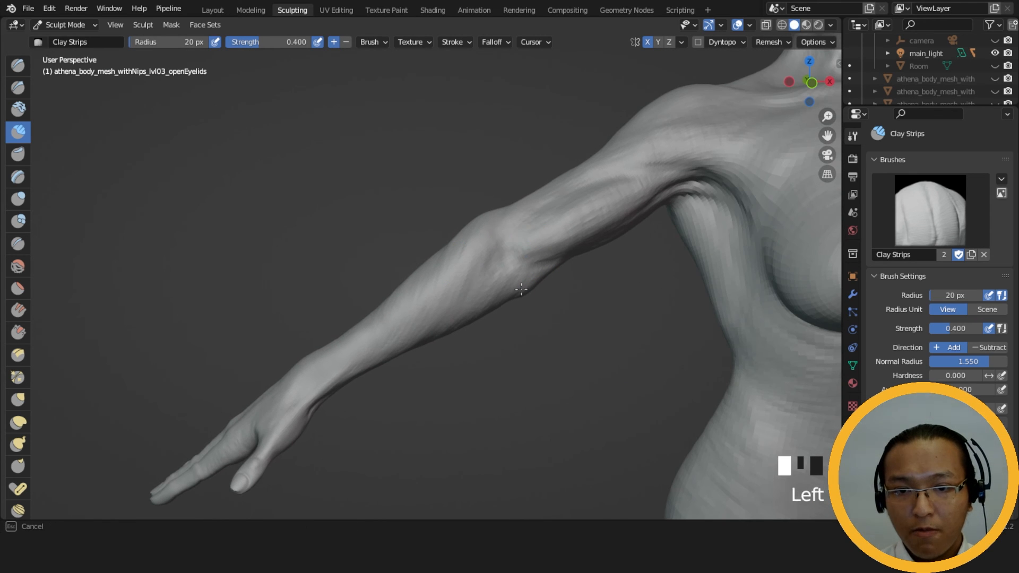
{"action": "left_click_drag", "start_coordinate": [480, 293], "coordinate": [476, 301]}
{"action": "left_click_drag", "start_coordinate": [469, 270], "coordinate": [465, 287]}
{"action": "mouse_move", "coordinate": [461, 274]}
{"action": "left_mouse_down"}
{"action": "mouse_move", "coordinate": [465, 295]}
{"action": "mouse_move", "coordinate": [444, 281]}
{"action": "left_mouse_up"}
Add small Clay Strips strokes along the middle of the forearm from changed angles.
{"action": "mouse_move", "coordinate": [434, 339]}
{"action": "middle_mouse_down"}
{"action": "mouse_move", "coordinate": [375, 348]}
{"action": "mouse_move", "coordinate": [431, 296]}
{"action": "mouse_move", "coordinate": [466, 359]}
{"action": "middle_mouse_up"}
{"action": "left_click", "coordinate": [402, 329]}
{"action": "left_click", "coordinate": [393, 331]}
{"action": "left_click", "coordinate": [383, 332]}
{"action": "mouse_move", "coordinate": [383, 332]}
{"action": "middle_mouse_down"}
{"action": "mouse_move", "coordinate": [469, 289]}
{"action": "mouse_move", "coordinate": [675, 289]}
{"action": "mouse_move", "coordinate": [447, 266]}
{"action": "mouse_move", "coordinate": [409, 228]}
{"action": "mouse_move", "coordinate": [353, 200]}
{"action": "mouse_move", "coordinate": [321, 228]}
{"action": "middle_mouse_up"}
{"action": "left_click", "coordinate": [403, 307]}
{"action": "left_click", "coordinate": [469, 289]}
{"action": "left_click", "coordinate": [472, 291]}
Build up the outer forearm muscle from the elbow downward with short Clay Strips strokes.
{"action": "left_click", "coordinate": [321, 228]}
{"action": "left_click", "coordinate": [346, 209]}
{"action": "left_click", "coordinate": [349, 211]}
{"action": "left_click", "coordinate": [352, 214]}
{"action": "left_click_drag", "start_coordinate": [355, 215], "coordinate": [358, 217]}
{"action": "left_click", "coordinate": [382, 245]}
{"action": "middle_click_drag", "start_coordinate": [375, 286], "coordinate": [354, 303]}
{"action": "left_click", "coordinate": [394, 232]}
{"action": "left_click", "coordinate": [400, 238]}
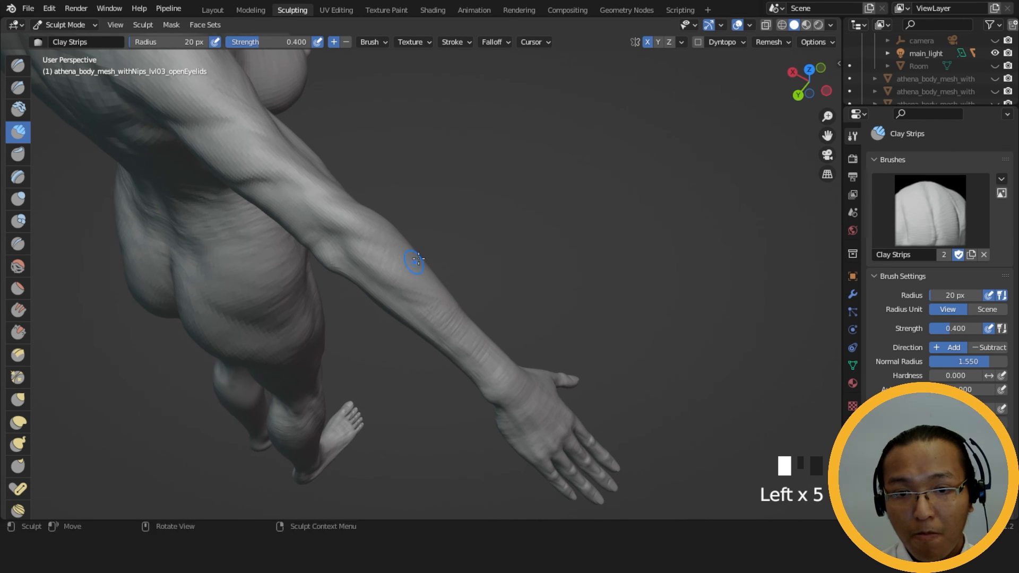
Fill out the upper edge of the forearm below the elbow with strokes from the side and back.
{"action": "mouse_move", "coordinate": [445, 279]}
{"action": "middle_mouse_down"}
{"action": "mouse_move", "coordinate": [329, 289]}
{"action": "mouse_move", "coordinate": [364, 276]}
{"action": "mouse_move", "coordinate": [477, 292]}
{"action": "mouse_move", "coordinate": [472, 230]}
{"action": "mouse_move", "coordinate": [530, 345]}
{"action": "middle_mouse_up"}
{"action": "left_click", "coordinate": [497, 294]}
{"action": "left_click", "coordinate": [473, 229]}
{"action": "left_click", "coordinate": [473, 229]}
{"action": "left_click", "coordinate": [500, 248]}
{"action": "left_click", "coordinate": [499, 248]}
{"action": "left_click", "coordinate": [499, 248]}
{"action": "mouse_move", "coordinate": [499, 248]}
{"action": "middle_mouse_down"}
{"action": "mouse_move", "coordinate": [575, 269]}
{"action": "mouse_move", "coordinate": [364, 234]}
{"action": "middle_mouse_up"}
{"action": "left_click", "coordinate": [365, 232]}
{"action": "left_click", "coordinate": [365, 231]}
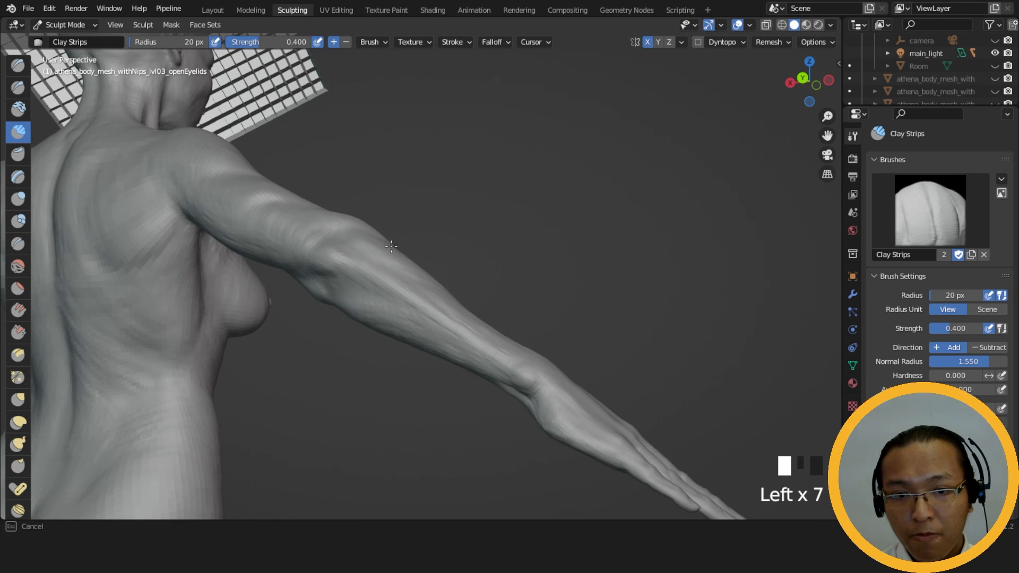
Add short strokes along the back of the forearm from mid-length toward the wrist.
{"action": "left_click", "coordinate": [399, 333]}
{"action": "mouse_move", "coordinate": [419, 313]}
{"action": "middle_mouse_down"}
{"action": "mouse_move", "coordinate": [400, 332]}
{"action": "mouse_move", "coordinate": [428, 341]}
{"action": "mouse_move", "coordinate": [515, 299]}
{"action": "mouse_move", "coordinate": [451, 314]}
{"action": "mouse_move", "coordinate": [439, 298]}
{"action": "middle_mouse_up"}
{"action": "left_click", "coordinate": [428, 341]}
{"action": "left_click", "coordinate": [442, 346]}
{"action": "left_click", "coordinate": [444, 308]}
{"action": "left_click", "coordinate": [444, 307]}
{"action": "left_click", "coordinate": [447, 332]}
{"action": "left_click", "coordinate": [450, 334]}
{"action": "left_click", "coordinate": [455, 335]}
{"action": "left_click", "coordinate": [485, 366]}
{"action": "left_click", "coordinate": [494, 363]}
{"action": "left_click", "coordinate": [478, 382]}
Add clay to the front of the forearm and around the crook of the elbow.
{"action": "mouse_move", "coordinate": [510, 389]}
{"action": "middle_mouse_down"}
{"action": "mouse_move", "coordinate": [477, 382]}
{"action": "mouse_move", "coordinate": [415, 257]}
{"action": "mouse_move", "coordinate": [369, 304]}
{"action": "mouse_move", "coordinate": [297, 295]}
{"action": "mouse_move", "coordinate": [473, 236]}
{"action": "mouse_move", "coordinate": [419, 297]}
{"action": "mouse_move", "coordinate": [391, 298]}
{"action": "middle_mouse_up"}
{"action": "left_click", "coordinate": [415, 257]}
{"action": "left_click", "coordinate": [414, 257]}
{"action": "left_click", "coordinate": [369, 304]}
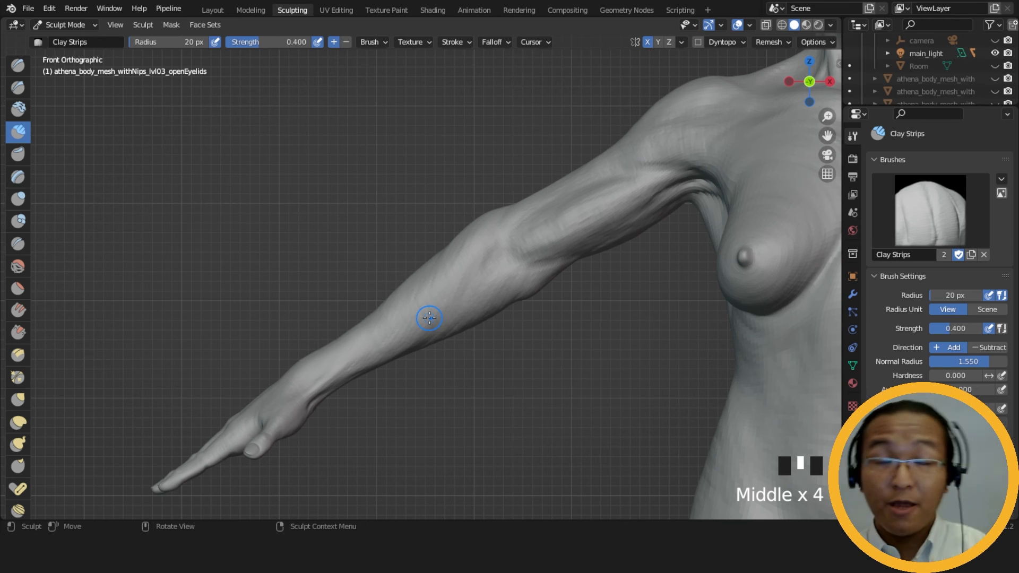
{"action": "left_click", "coordinate": [509, 218]}
{"action": "left_click", "coordinate": [512, 223]}
{"action": "middle_click_drag", "start_coordinate": [575, 282], "coordinate": [580, 245], "text": "shift"}
{"action": "left_click", "coordinate": [512, 231]}
Build up the back of the wrist around the wrist bone with short Clay Strips strokes.
{"action": "middle_click_drag", "start_coordinate": [511, 231], "coordinate": [477, 257]}
{"action": "left_click", "coordinate": [447, 217]}
{"action": "left_click", "coordinate": [447, 217]}
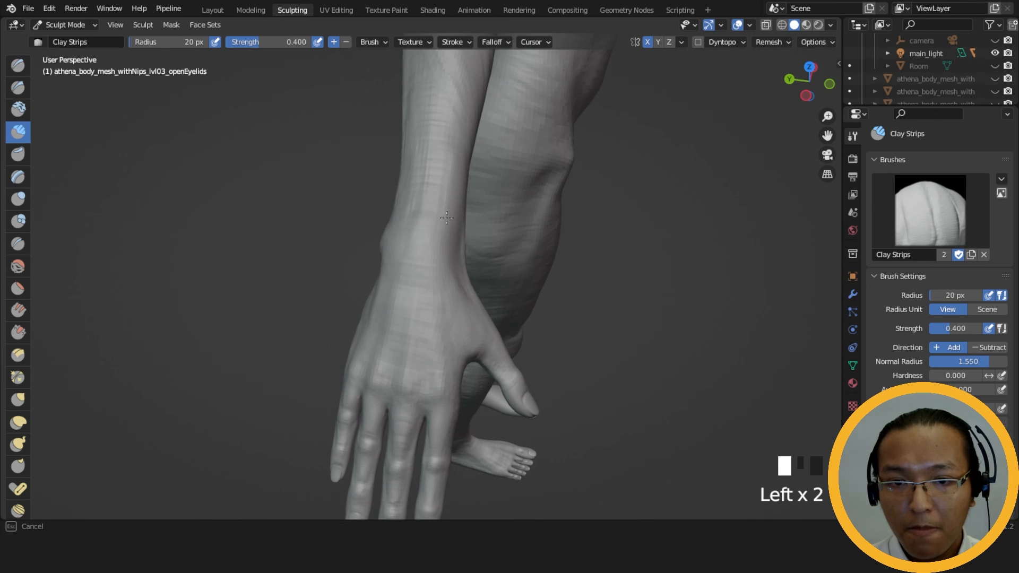
{"action": "left_click", "coordinate": [398, 264]}
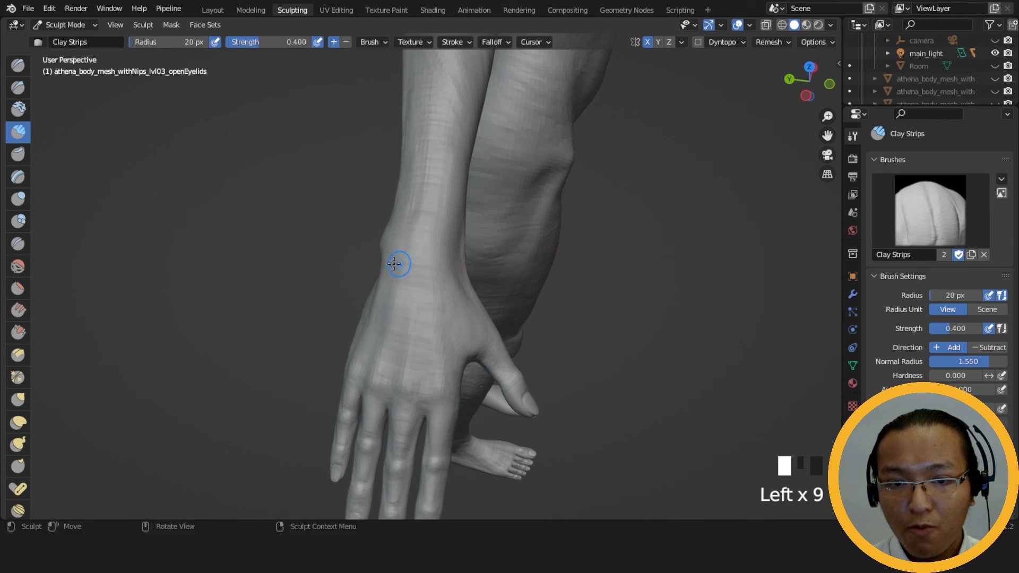
{"action": "left_click", "coordinate": [394, 266]}
{"action": "left_click", "coordinate": [391, 270]}
{"action": "left_click", "coordinate": [387, 272]}
{"action": "left_click", "coordinate": [382, 275]}
{"action": "left_click", "coordinate": [390, 297]}
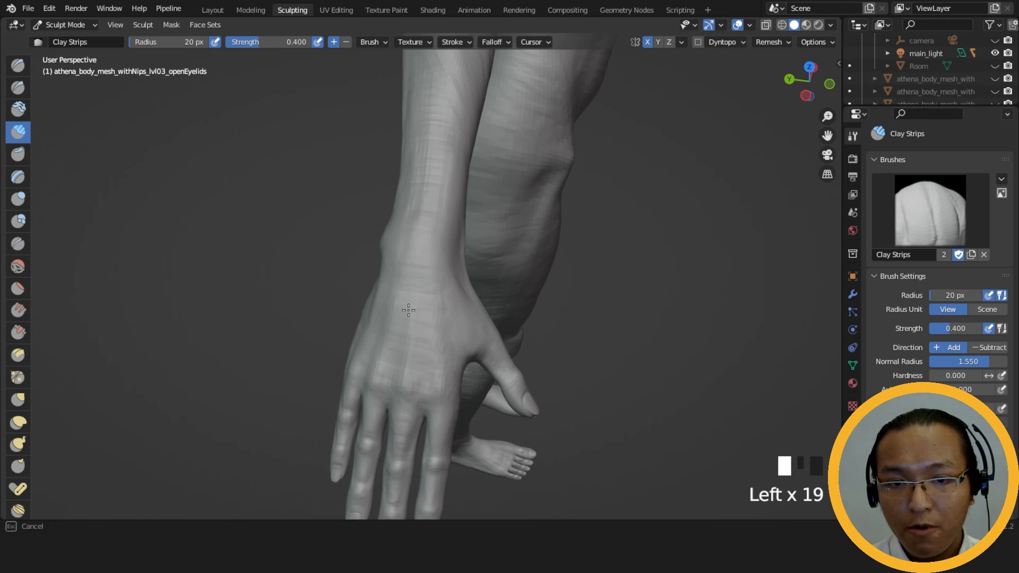
{"action": "left_click", "coordinate": [439, 245]}
Preview the whole body in rendered shading, return to solid shading, and save the file.
{"action": "mouse_move", "coordinate": [439, 246]}
{"action": "middle_mouse_down"}
{"action": "mouse_move", "coordinate": [610, 239]}
{"action": "mouse_move", "coordinate": [607, 225]}
{"action": "mouse_move", "coordinate": [566, 277]}
{"action": "mouse_move", "coordinate": [779, 284]}
{"action": "middle_mouse_up"}
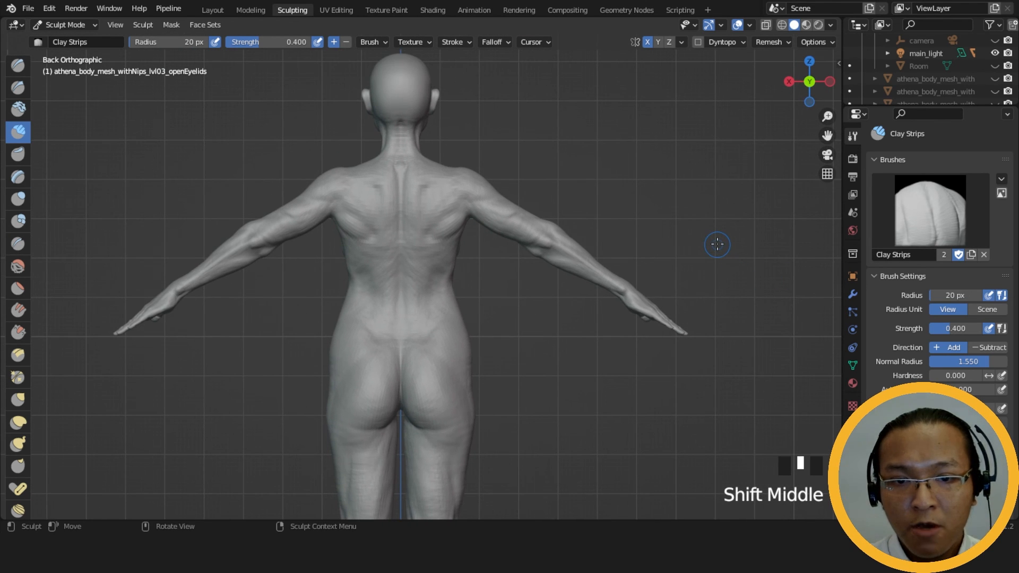
{"action": "scroll", "coordinate": [515, 238], "scroll_direction": "down", "scroll_amount": 2}
{"action": "middle_click_drag", "start_coordinate": [514, 238], "coordinate": [459, 269]}
{"action": "scroll", "coordinate": [421, 285], "scroll_direction": "up", "scroll_amount": 3}
{"action": "scroll", "coordinate": [460, 269], "scroll_direction": "down", "scroll_amount": 2}
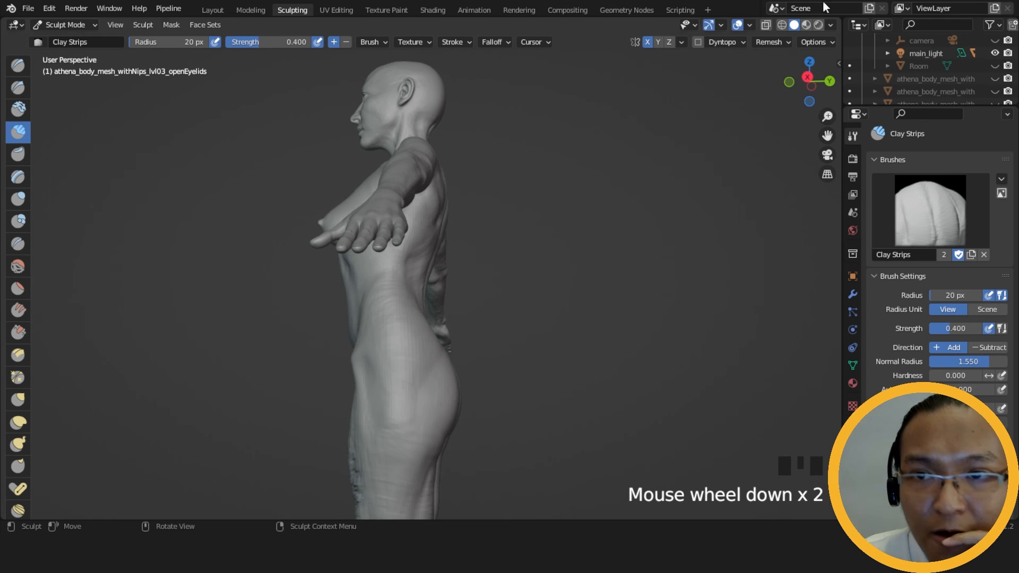
{"action": "key", "text": "z"}
{"action": "left_click", "coordinate": [421, 225]}
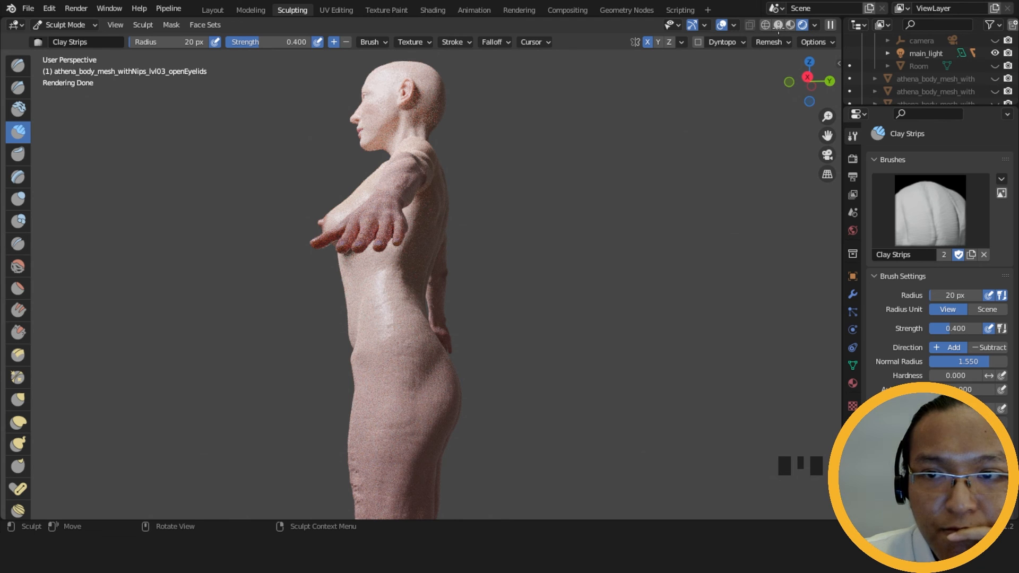
{"action": "left_click", "coordinate": [778, 25]}
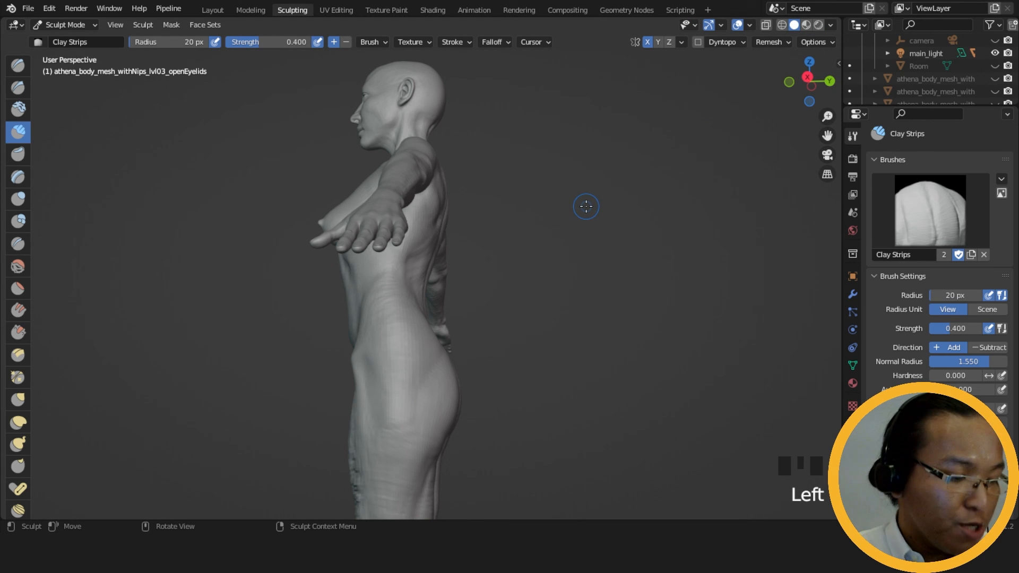
{"action": "key", "text": "ctrl+s"}
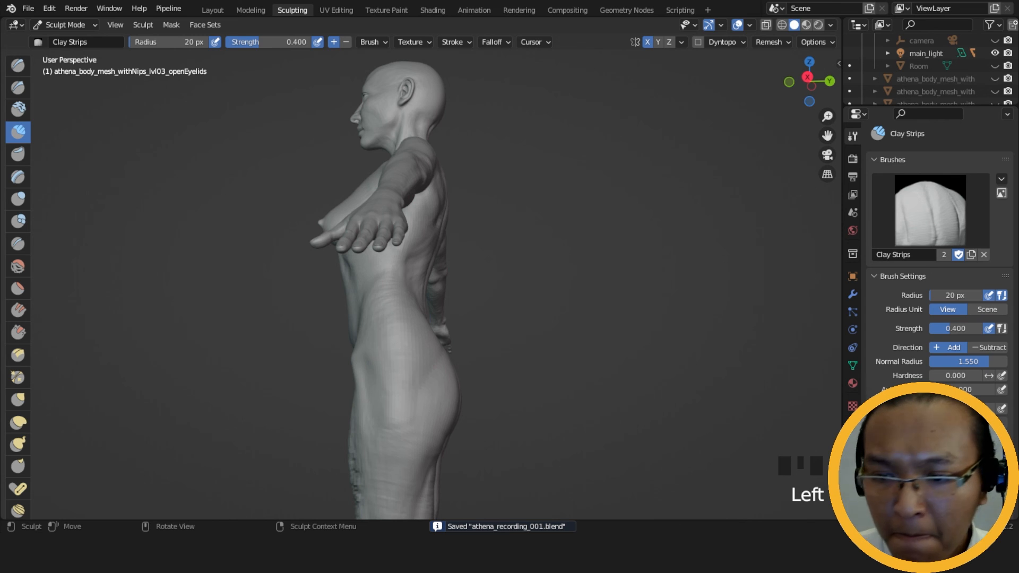
Examine the body from the front in rendered shading and its proportions from the sides in solid shading.
{"action": "middle_click_drag", "start_coordinate": [437, 272], "coordinate": [585, 307]}
{"action": "scroll", "coordinate": [584, 308], "scroll_direction": "up", "scroll_amount": 3}
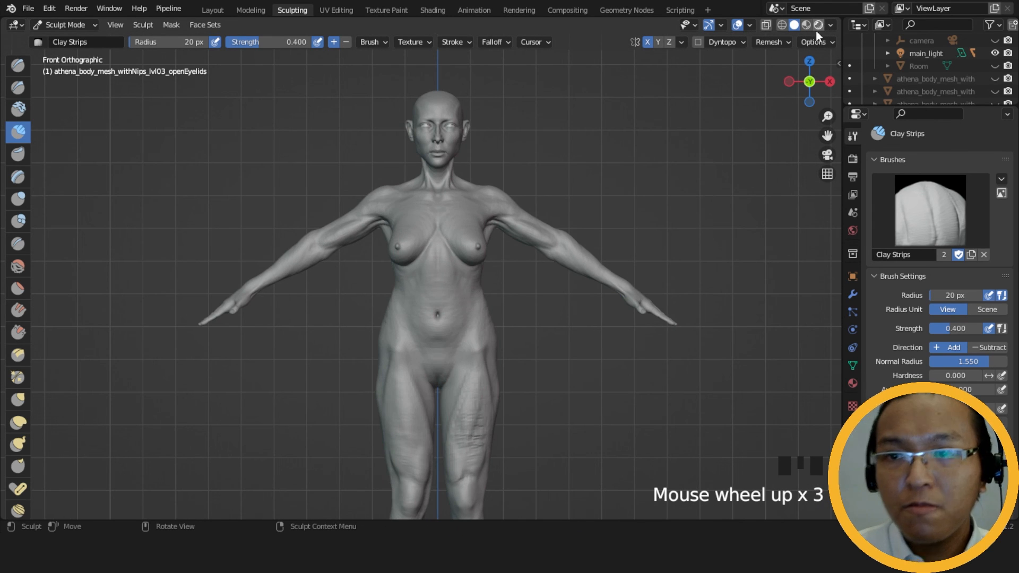
{"action": "left_click", "coordinate": [820, 25]}
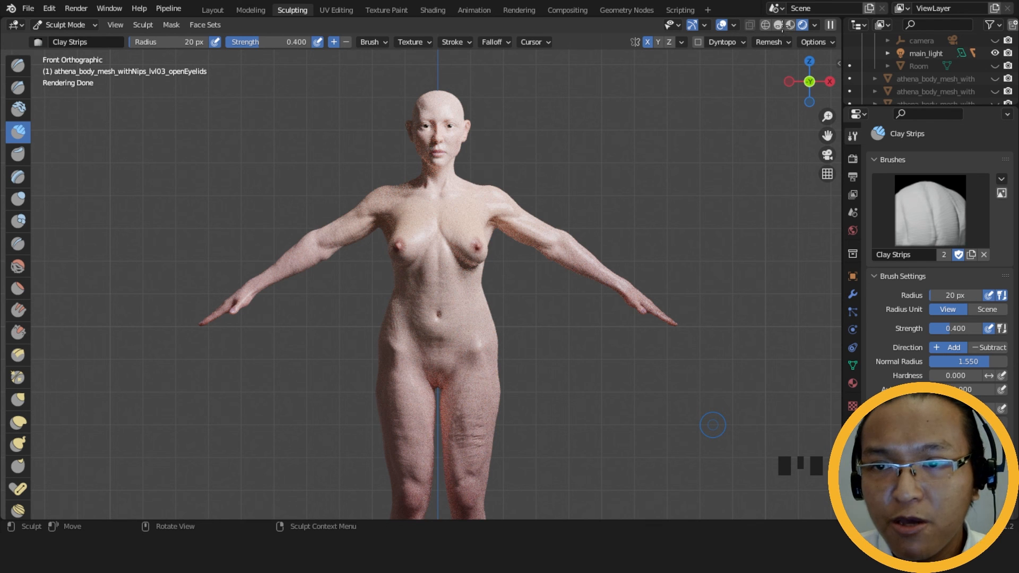
{"action": "left_click", "coordinate": [776, 26]}
{"action": "mouse_move", "coordinate": [499, 313]}
{"action": "middle_mouse_down"}
{"action": "mouse_move", "coordinate": [574, 351]}
{"action": "mouse_move", "coordinate": [541, 353]}
{"action": "mouse_move", "coordinate": [630, 357]}
{"action": "mouse_move", "coordinate": [592, 346]}
{"action": "mouse_move", "coordinate": [618, 343]}
{"action": "middle_mouse_up"}
{"action": "scroll", "coordinate": [552, 352], "scroll_direction": "up", "scroll_amount": 7}
{"action": "middle_click_drag", "start_coordinate": [620, 349], "coordinate": [552, 384], "text": "alt"}
{"action": "scroll", "coordinate": [531, 359], "scroll_direction": "down", "scroll_amount": 3}
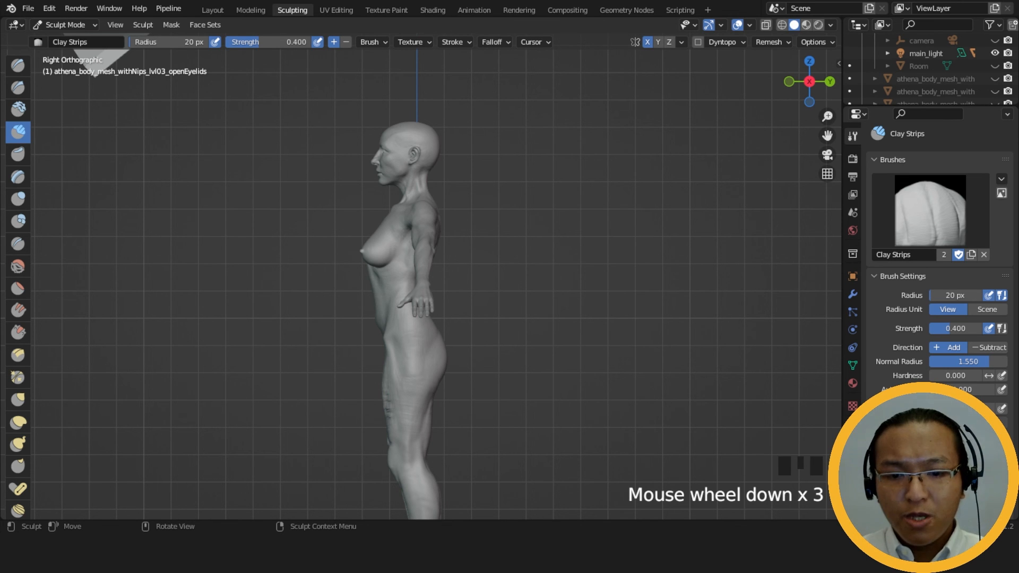
{"action": "scroll", "coordinate": [489, 298], "scroll_direction": "up", "scroll_amount": 3}
{"action": "middle_click_drag", "start_coordinate": [489, 298], "coordinate": [427, 341]}
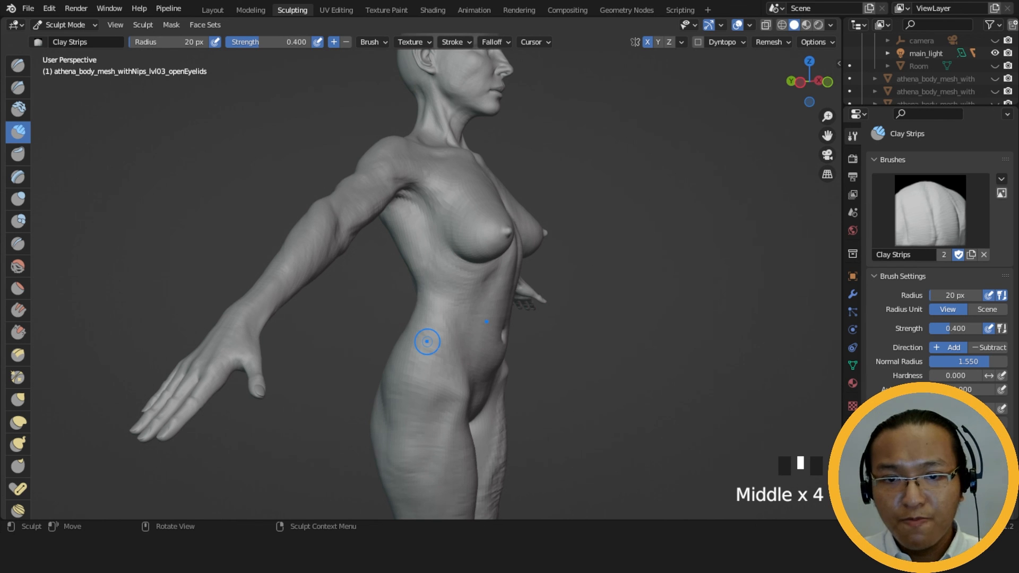
{"action": "middle_click_drag", "start_coordinate": [373, 253], "coordinate": [318, 247]}
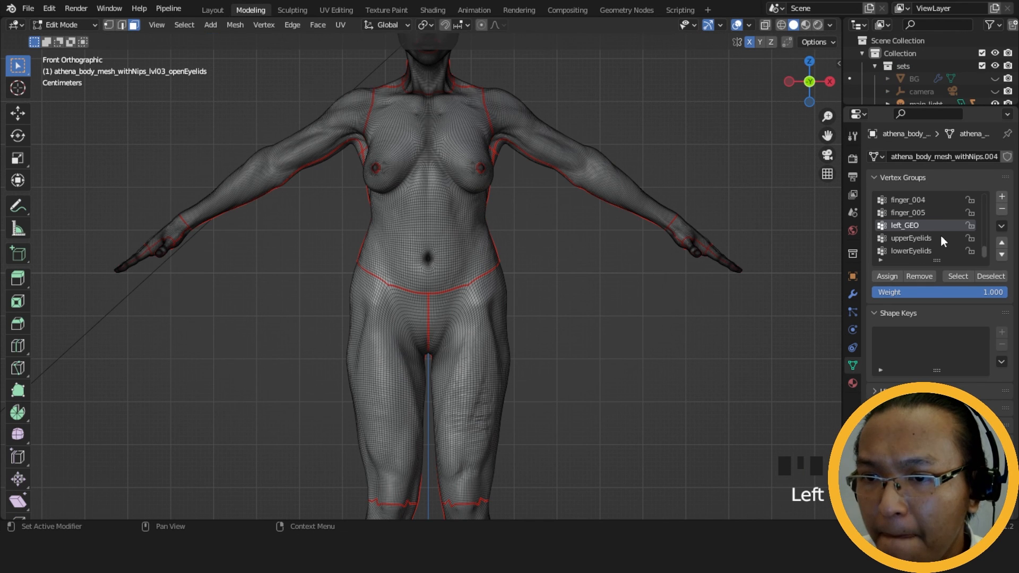
Select the arms and hands vertex groups in Edit Mode, hide their geometry, and return to sculpting.
{"action": "scroll", "coordinate": [940, 235], "scroll_direction": "up", "scroll_amount": 10}
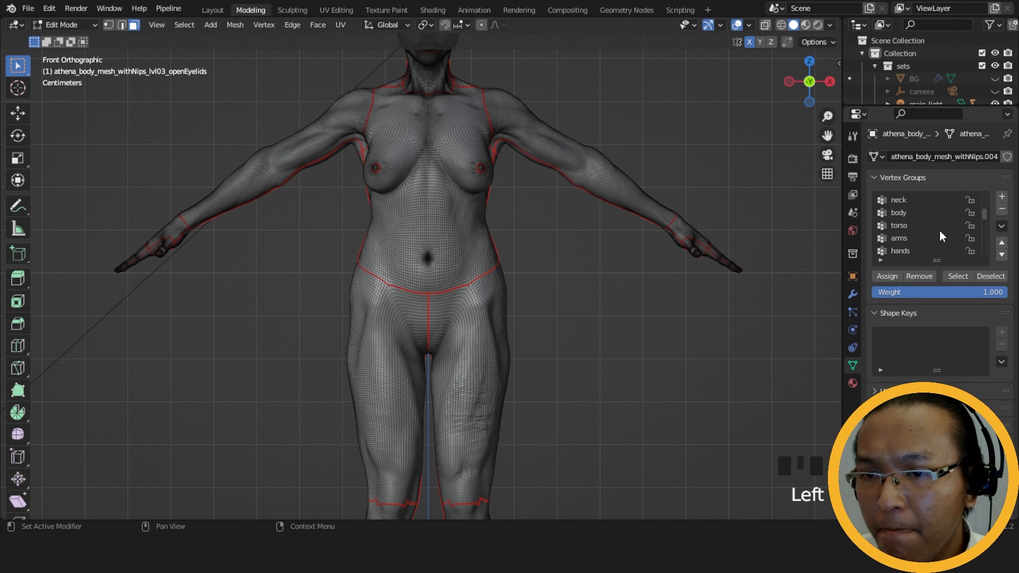
{"action": "left_click", "coordinate": [934, 239]}
{"action": "left_click", "coordinate": [954, 276]}
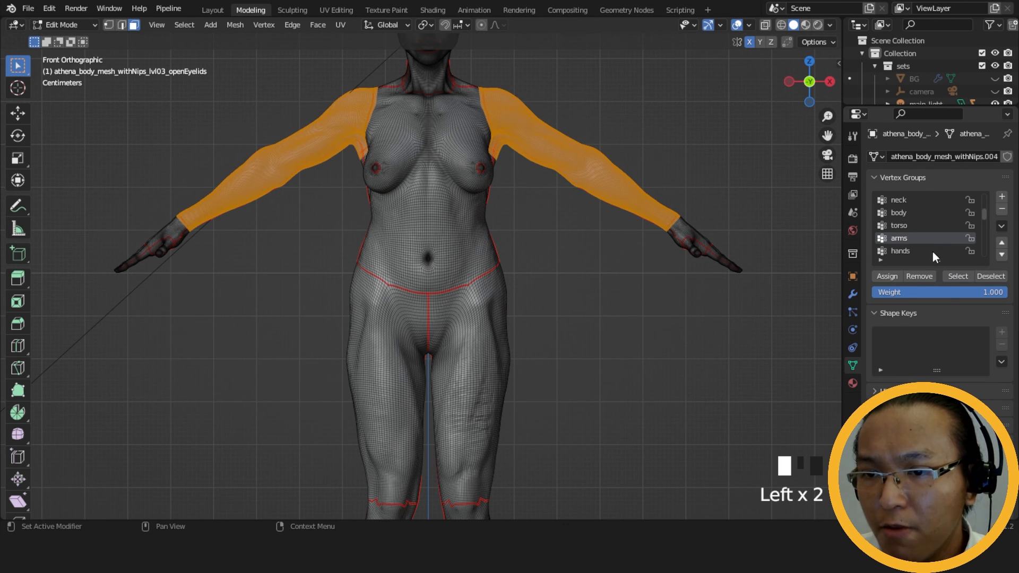
{"action": "left_click", "coordinate": [932, 252]}
{"action": "left_click", "coordinate": [954, 276]}
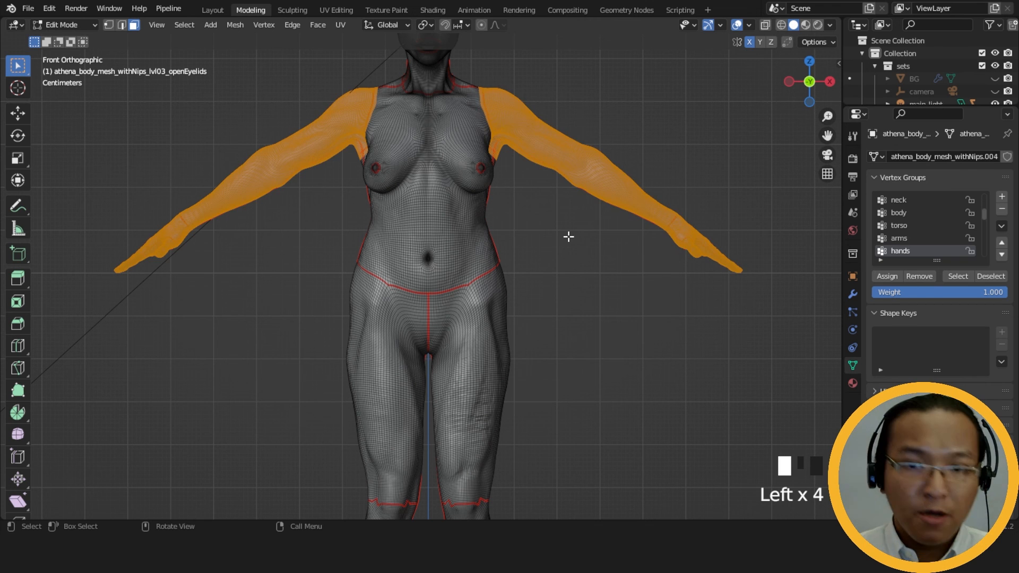
{"action": "key", "text": "h"}
{"action": "left_click", "coordinate": [293, 10]}
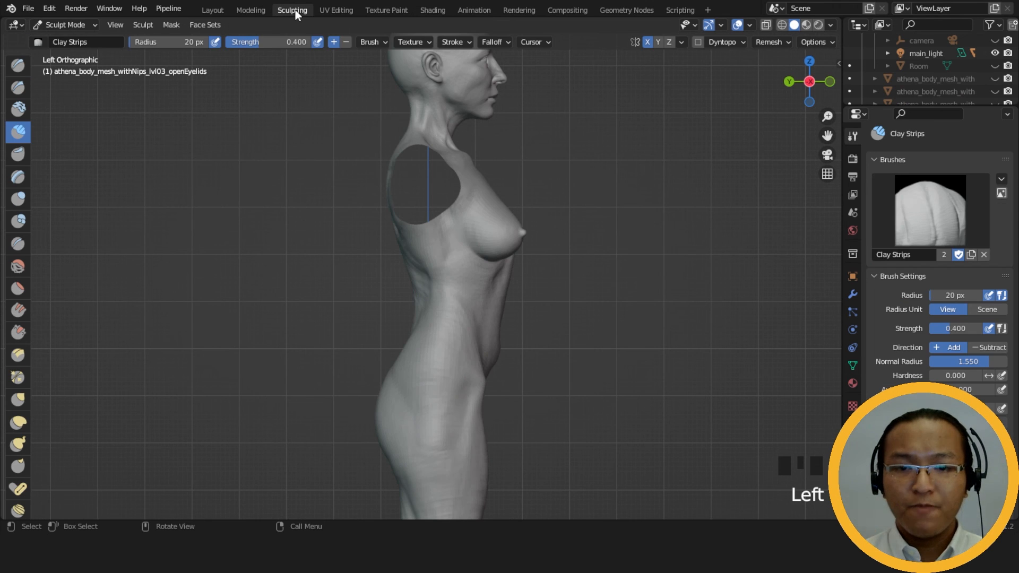
Reshape the side of the waist using the Grab brush with an 85 px radius.
{"action": "key", "text": "g"}
{"action": "mouse_move", "coordinate": [446, 323]}
{"action": "middle_mouse_down"}
{"action": "mouse_move", "coordinate": [490, 340]}
{"action": "mouse_move", "coordinate": [455, 338]}
{"action": "mouse_move", "coordinate": [422, 355]}
{"action": "middle_mouse_up"}
{"action": "key", "text": "f"}
{"action": "left_click", "coordinate": [414, 343]}
{"action": "left_click", "coordinate": [415, 343]}
{"action": "left_click", "coordinate": [414, 343]}
{"action": "mouse_move", "coordinate": [414, 342]}
{"action": "middle_mouse_down"}
{"action": "mouse_move", "coordinate": [468, 297]}
{"action": "mouse_move", "coordinate": [468, 268]}
{"action": "mouse_move", "coordinate": [455, 303]}
{"action": "mouse_move", "coordinate": [441, 300]}
{"action": "middle_mouse_up"}
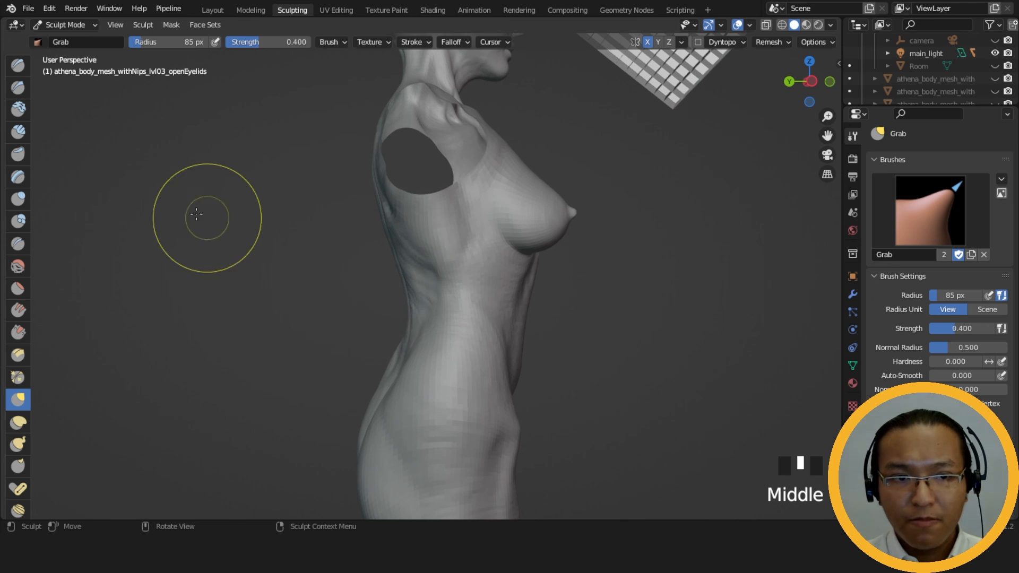
Try carving the waist below the ribcage with subtractive Clay Strips strokes at a 28 px radius.
{"action": "left_click", "coordinate": [17, 131]}
{"action": "key", "text": "g"}
{"action": "key", "text": "f"}
{"action": "left_click", "coordinate": [383, 306]}
{"action": "left_click", "coordinate": [17, 131]}
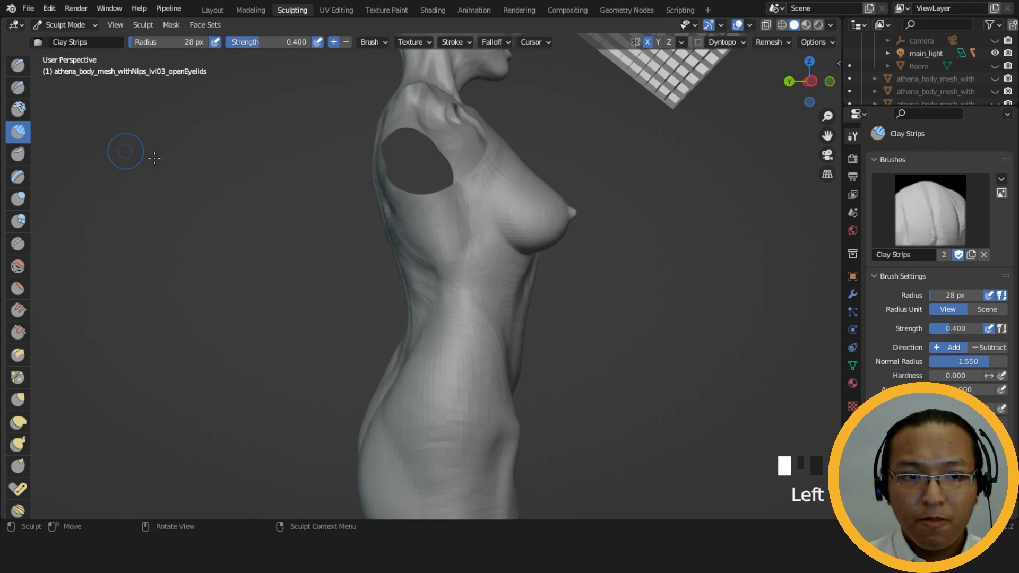
{"action": "middle_click_drag", "start_coordinate": [458, 296], "coordinate": [432, 292]}
{"action": "left_click", "coordinate": [482, 276], "text": "ctrl"}
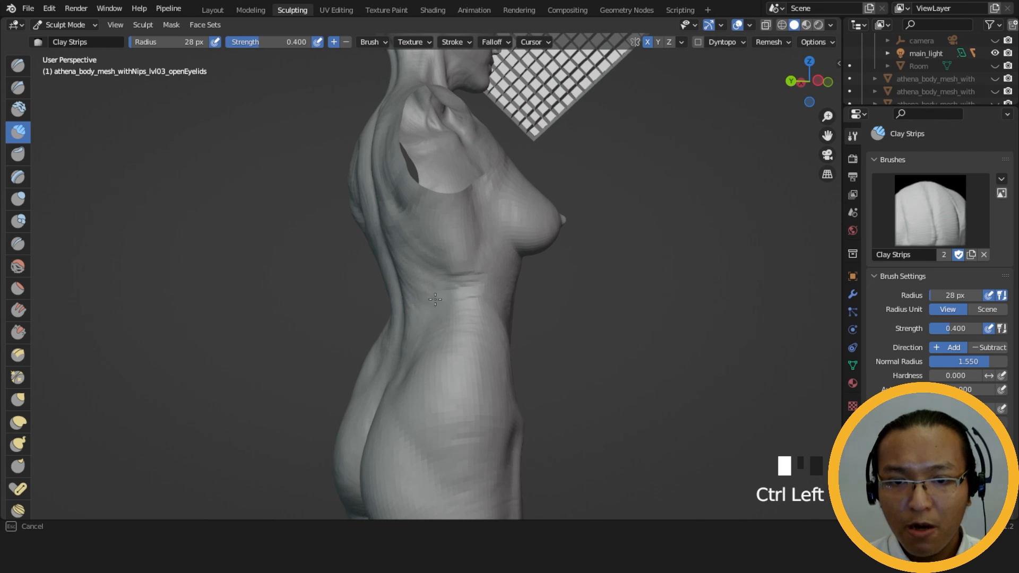
{"action": "left_click_drag", "start_coordinate": [435, 299], "coordinate": [461, 302], "text": "ctrl"}
{"action": "middle_click_drag", "start_coordinate": [461, 304], "coordinate": [423, 308]}
{"action": "key", "text": "ctrl+z"}
{"action": "left_click", "coordinate": [24, 140]}
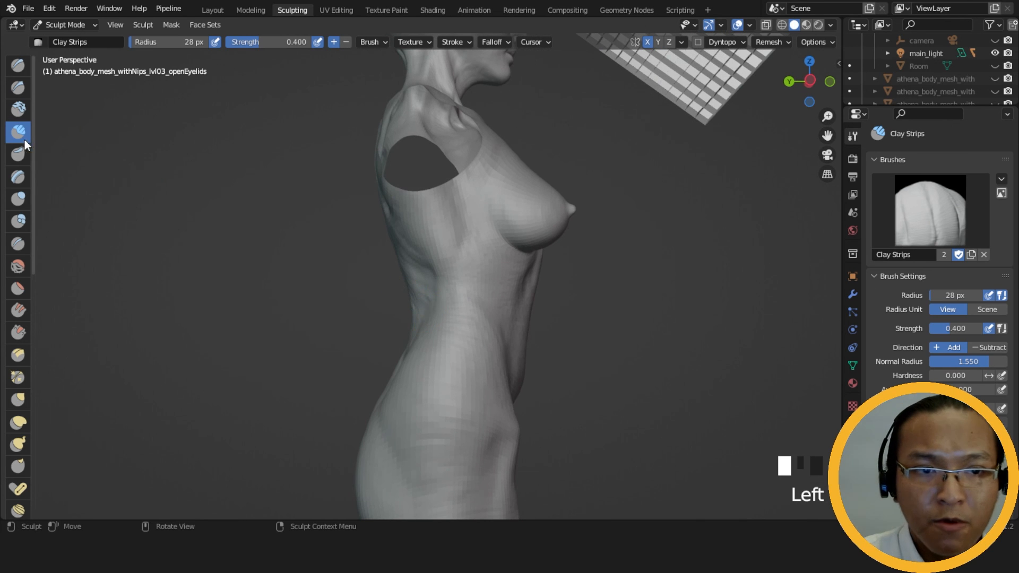
Set the Grab brush radius to 89 px and adjust the waist and lower-back contour in side view.
{"action": "key", "text": "g"}
{"action": "key", "text": "f"}
{"action": "left_click", "coordinate": [459, 233]}
{"action": "middle_click_drag", "start_coordinate": [459, 321], "coordinate": [491, 363]}
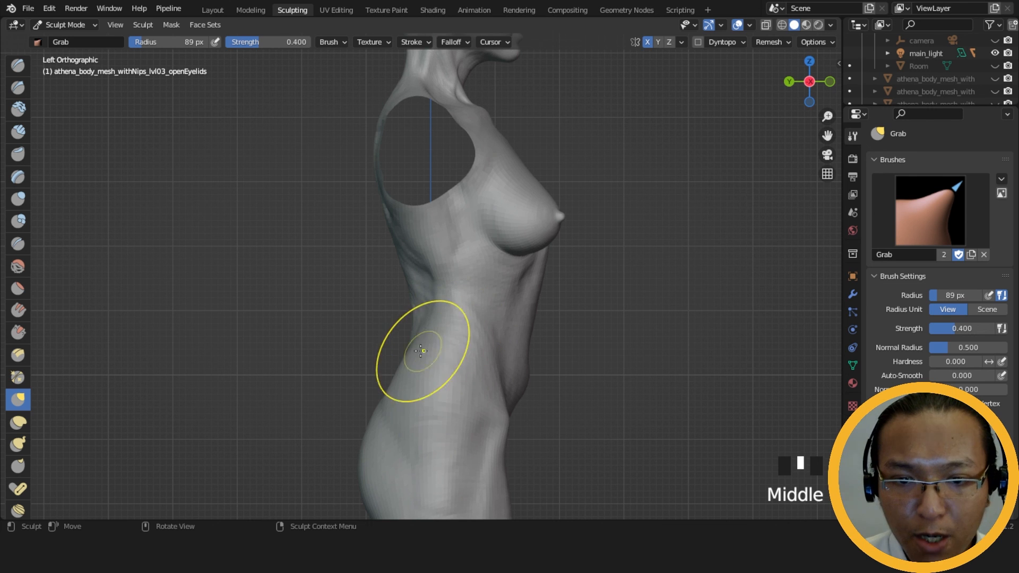
{"action": "left_click", "coordinate": [425, 351]}
{"action": "left_click", "coordinate": [425, 350]}
{"action": "left_click", "coordinate": [425, 350]}
Refine the transition from waist to hip with Grab strokes from several angles.
{"action": "mouse_move", "coordinate": [425, 350]}
{"action": "middle_mouse_down"}
{"action": "mouse_move", "coordinate": [489, 363]}
{"action": "mouse_move", "coordinate": [447, 369]}
{"action": "middle_mouse_up"}
{"action": "left_click_drag", "start_coordinate": [447, 368], "coordinate": [436, 352]}
{"action": "middle_click_drag", "start_coordinate": [437, 352], "coordinate": [412, 307]}
{"action": "left_click_drag", "start_coordinate": [415, 312], "coordinate": [433, 331]}
{"action": "middle_click_drag", "start_coordinate": [433, 332], "coordinate": [410, 329]}
{"action": "left_click", "coordinate": [404, 369]}
{"action": "left_click", "coordinate": [407, 368]}
{"action": "left_click", "coordinate": [409, 367]}
{"action": "left_click", "coordinate": [409, 368]}
{"action": "left_click", "coordinate": [414, 345]}
Smooth the side of the waist from behind and nudge its side contour with Grab.
{"action": "middle_click_drag", "start_coordinate": [415, 345], "coordinate": [546, 319]}
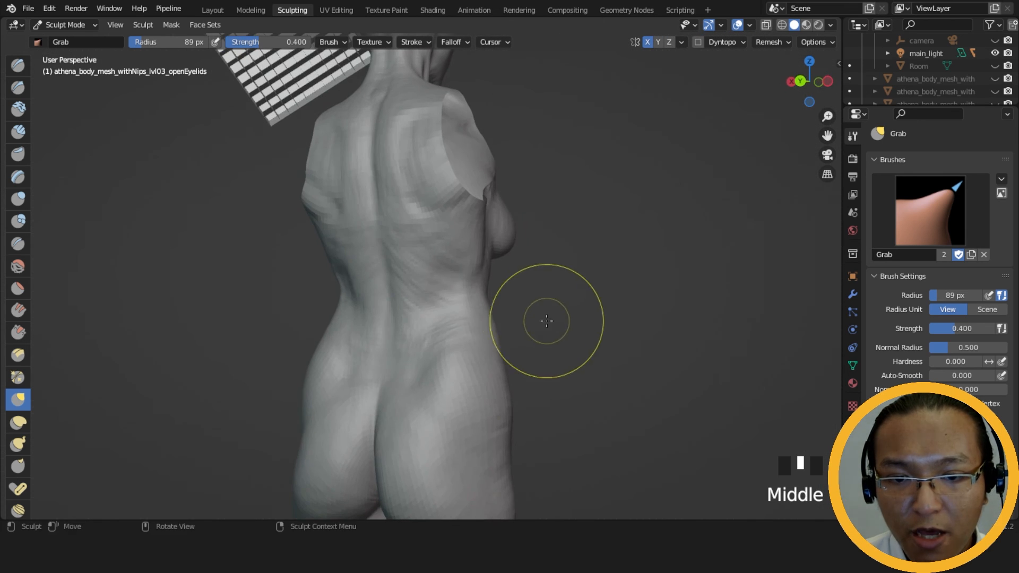
{"action": "left_click", "coordinate": [478, 333], "text": "shift"}
{"action": "mouse_move", "coordinate": [477, 333]}
{"action": "middle_mouse_down"}
{"action": "mouse_move", "coordinate": [318, 334]}
{"action": "mouse_move", "coordinate": [427, 332]}
{"action": "mouse_move", "coordinate": [391, 326]}
{"action": "mouse_move", "coordinate": [421, 352]}
{"action": "mouse_move", "coordinate": [405, 340]}
{"action": "mouse_move", "coordinate": [466, 340]}
{"action": "mouse_move", "coordinate": [371, 321]}
{"action": "mouse_move", "coordinate": [610, 302]}
{"action": "mouse_move", "coordinate": [474, 324]}
{"action": "mouse_move", "coordinate": [391, 302]}
{"action": "mouse_move", "coordinate": [466, 368]}
{"action": "mouse_move", "coordinate": [441, 366]}
{"action": "mouse_move", "coordinate": [470, 368]}
{"action": "mouse_move", "coordinate": [418, 321]}
{"action": "mouse_move", "coordinate": [352, 312]}
{"action": "mouse_move", "coordinate": [250, 254]}
{"action": "middle_mouse_up"}
{"action": "left_click", "coordinate": [426, 332]}
{"action": "left_click", "coordinate": [414, 319]}
Set the Grab radius to 81 px and reshape the flank and upper hip.
{"action": "key", "text": "f"}
{"action": "left_click", "coordinate": [404, 340]}
{"action": "left_click", "coordinate": [404, 339]}
{"action": "left_click", "coordinate": [416, 319]}
{"action": "left_click", "coordinate": [415, 319]}
{"action": "left_click", "coordinate": [448, 319]}
{"action": "left_click", "coordinate": [467, 359]}
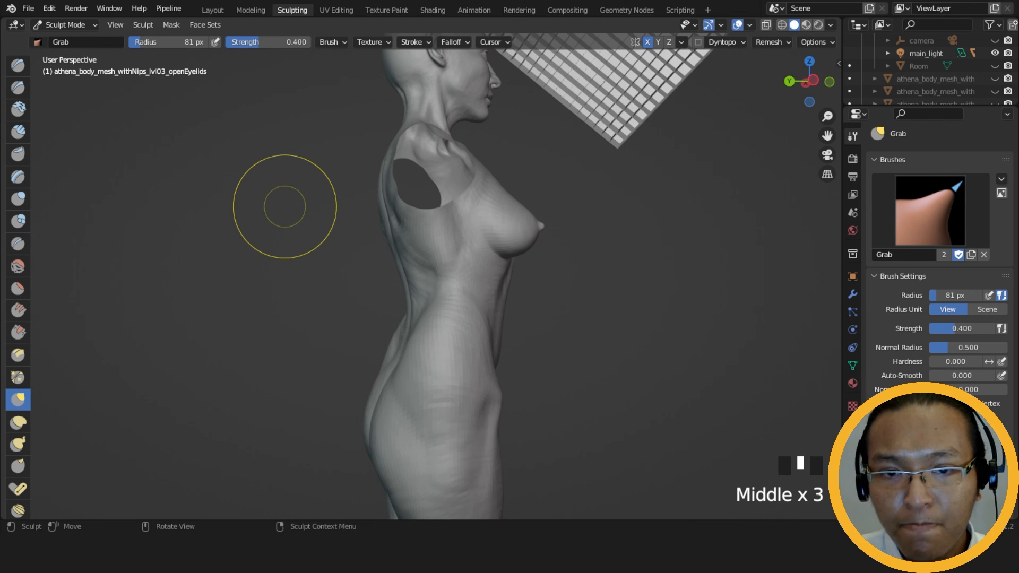
Set the Clay Strips brush radius to 36 px and build up the side of the waist just below the ribcage.
{"action": "scroll", "coordinate": [515, 307], "scroll_direction": "up", "scroll_amount": 1}
{"action": "left_click", "coordinate": [18, 132]}
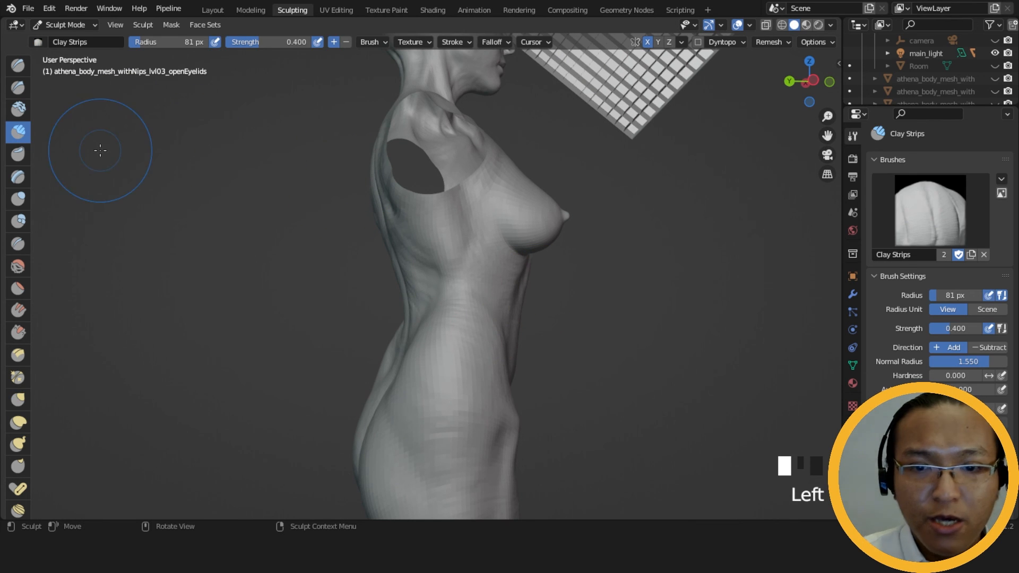
{"action": "key", "text": "f"}
{"action": "left_click", "coordinate": [556, 298]}
{"action": "middle_click_drag", "start_coordinate": [520, 298], "coordinate": [578, 304]}
{"action": "key", "text": "f"}
{"action": "left_click", "coordinate": [446, 252]}
{"action": "middle_click_drag", "start_coordinate": [443, 253], "coordinate": [437, 259]}
{"action": "left_click_drag", "start_coordinate": [436, 259], "coordinate": [452, 275]}
{"action": "left_click_drag", "start_coordinate": [424, 260], "coordinate": [454, 279]}
{"action": "left_click_drag", "start_coordinate": [427, 268], "coordinate": [451, 285]}
{"action": "left_click_drag", "start_coordinate": [422, 268], "coordinate": [454, 290]}
{"action": "mouse_move", "coordinate": [424, 281]}
{"action": "left_mouse_down"}
{"action": "mouse_move", "coordinate": [438, 291]}
{"action": "mouse_move", "coordinate": [476, 283]}
{"action": "left_mouse_up"}
{"action": "left_click_drag", "start_coordinate": [453, 278], "coordinate": [475, 286]}
{"action": "left_click_drag", "start_coordinate": [453, 281], "coordinate": [474, 288]}
{"action": "left_click_drag", "start_coordinate": [451, 281], "coordinate": [471, 292]}
{"action": "left_click_drag", "start_coordinate": [450, 285], "coordinate": [468, 295]}
Add short Clay Strips strokes along the back of the flank under the lower ribs in three-quarter back view.
{"action": "middle_click_drag", "start_coordinate": [489, 283], "coordinate": [475, 275]}
{"action": "left_click", "coordinate": [474, 274]}
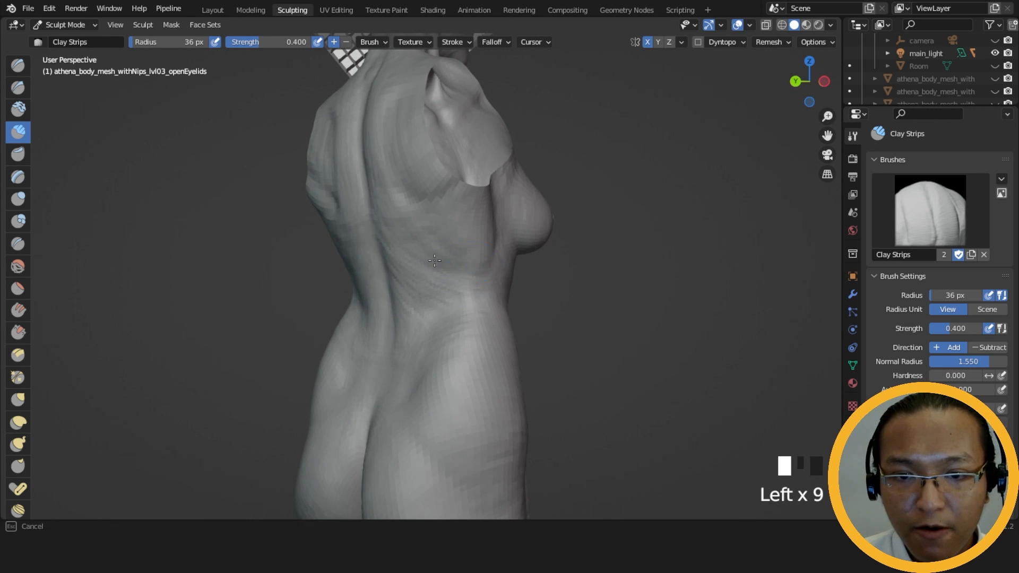
{"action": "left_click_drag", "start_coordinate": [438, 274], "coordinate": [451, 281]}
{"action": "left_click_drag", "start_coordinate": [436, 277], "coordinate": [450, 284]}
{"action": "left_click_drag", "start_coordinate": [438, 280], "coordinate": [451, 287]}
{"action": "left_click_drag", "start_coordinate": [439, 282], "coordinate": [475, 295]}
{"action": "left_click_drag", "start_coordinate": [458, 289], "coordinate": [476, 297]}
{"action": "left_click_drag", "start_coordinate": [462, 290], "coordinate": [483, 292]}
{"action": "left_click_drag", "start_coordinate": [468, 289], "coordinate": [484, 295]}
{"action": "left_click_drag", "start_coordinate": [469, 290], "coordinate": [485, 297]}
Extend the Clay Strips build-up across the side of the waist to blend the flank into the ribcage.
{"action": "mouse_move", "coordinate": [485, 292]}
{"action": "middle_mouse_down"}
{"action": "mouse_move", "coordinate": [609, 297]}
{"action": "mouse_move", "coordinate": [462, 297]}
{"action": "mouse_move", "coordinate": [432, 279]}
{"action": "mouse_move", "coordinate": [372, 283]}
{"action": "middle_mouse_up"}
{"action": "left_click_drag", "start_coordinate": [414, 281], "coordinate": [449, 298]}
{"action": "left_click_drag", "start_coordinate": [435, 292], "coordinate": [459, 300]}
{"action": "left_click_drag", "start_coordinate": [446, 294], "coordinate": [475, 303]}
{"action": "left_click_drag", "start_coordinate": [463, 300], "coordinate": [480, 305]}
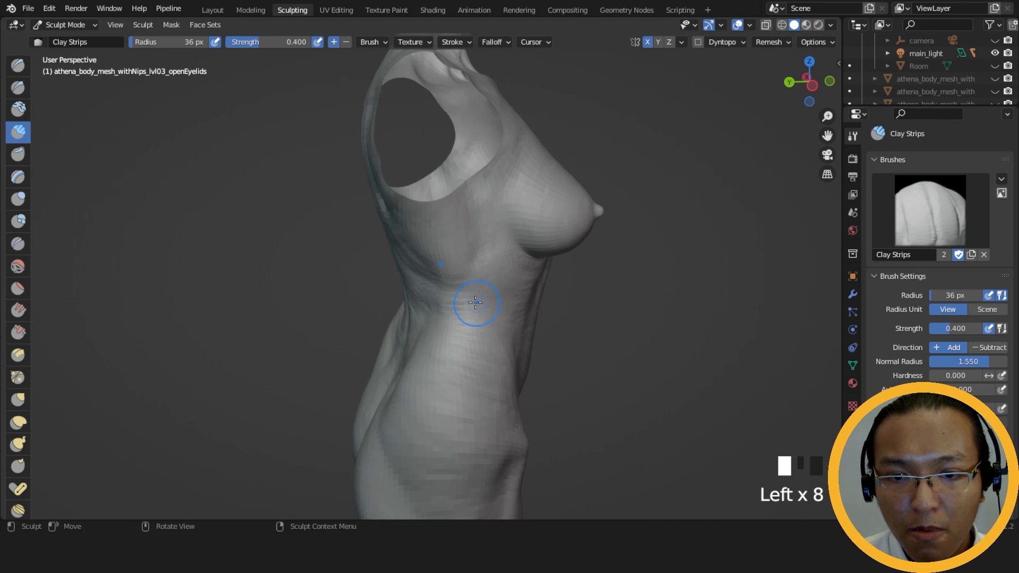
{"action": "middle_click_drag", "start_coordinate": [469, 307], "coordinate": [433, 286]}
{"action": "left_click_drag", "start_coordinate": [423, 290], "coordinate": [443, 297]}
{"action": "left_click_drag", "start_coordinate": [427, 291], "coordinate": [447, 297]}
{"action": "left_click_drag", "start_coordinate": [433, 291], "coordinate": [451, 297]}
{"action": "left_click_drag", "start_coordinate": [440, 291], "coordinate": [454, 294]}
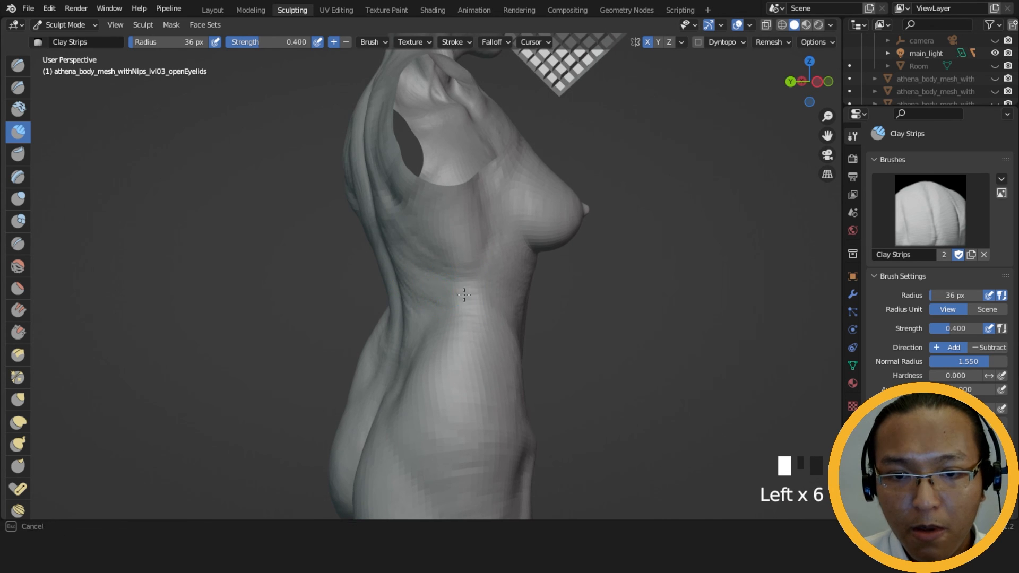
Build up the muscle columns beside the spine with diagonal Clay Strips strokes from waist to mid-back in back view.
{"action": "middle_click_drag", "start_coordinate": [473, 289], "coordinate": [584, 235]}
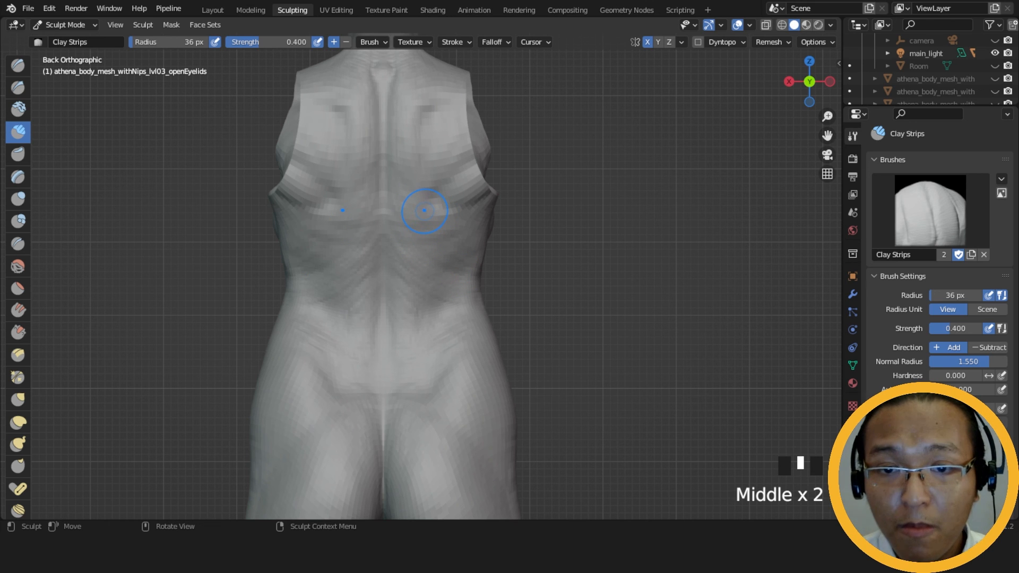
{"action": "middle_click_drag", "start_coordinate": [427, 230], "coordinate": [392, 246]}
{"action": "left_click_drag", "start_coordinate": [391, 244], "coordinate": [390, 212]}
{"action": "left_click_drag", "start_coordinate": [392, 239], "coordinate": [400, 213]}
{"action": "left_click_drag", "start_coordinate": [428, 298], "coordinate": [405, 266]}
{"action": "left_click_drag", "start_coordinate": [426, 297], "coordinate": [401, 258]}
{"action": "left_click_drag", "start_coordinate": [431, 302], "coordinate": [395, 229]}
{"action": "left_click_drag", "start_coordinate": [414, 265], "coordinate": [394, 243]}
{"action": "left_click_drag", "start_coordinate": [422, 291], "coordinate": [395, 256]}
{"action": "left_click_drag", "start_coordinate": [426, 305], "coordinate": [395, 257]}
{"action": "left_click_drag", "start_coordinate": [420, 289], "coordinate": [398, 260]}
{"action": "left_click_drag", "start_coordinate": [419, 289], "coordinate": [398, 260]}
{"action": "left_click_drag", "start_coordinate": [420, 291], "coordinate": [398, 263]}
{"action": "left_click_drag", "start_coordinate": [417, 287], "coordinate": [399, 261]}
{"action": "key", "text": "ctrl+z"}
{"action": "key", "text": "ctrl+z"}
{"action": "key", "text": "ctrl+z"}
{"action": "key", "text": "ctrl+z"}
Add short strokes beside the mid-spine and carve the hollows on both sides of the lower back with subtractive Clay Strips strokes.
{"action": "left_click_drag", "start_coordinate": [391, 212], "coordinate": [394, 219]}
{"action": "left_click_drag", "start_coordinate": [394, 219], "coordinate": [397, 227]}
{"action": "left_click_drag", "start_coordinate": [426, 291], "coordinate": [428, 308]}
{"action": "left_click_drag", "start_coordinate": [428, 308], "coordinate": [440, 312]}
{"action": "left_click_drag", "start_coordinate": [440, 312], "coordinate": [429, 310], "text": "ctrl"}
{"action": "left_click_drag", "start_coordinate": [435, 311], "coordinate": [427, 309], "text": "ctrl"}
{"action": "left_click_drag", "start_coordinate": [432, 311], "coordinate": [424, 315], "text": "ctrl"}
{"action": "left_click_drag", "start_coordinate": [425, 315], "coordinate": [427, 318], "text": "ctrl"}
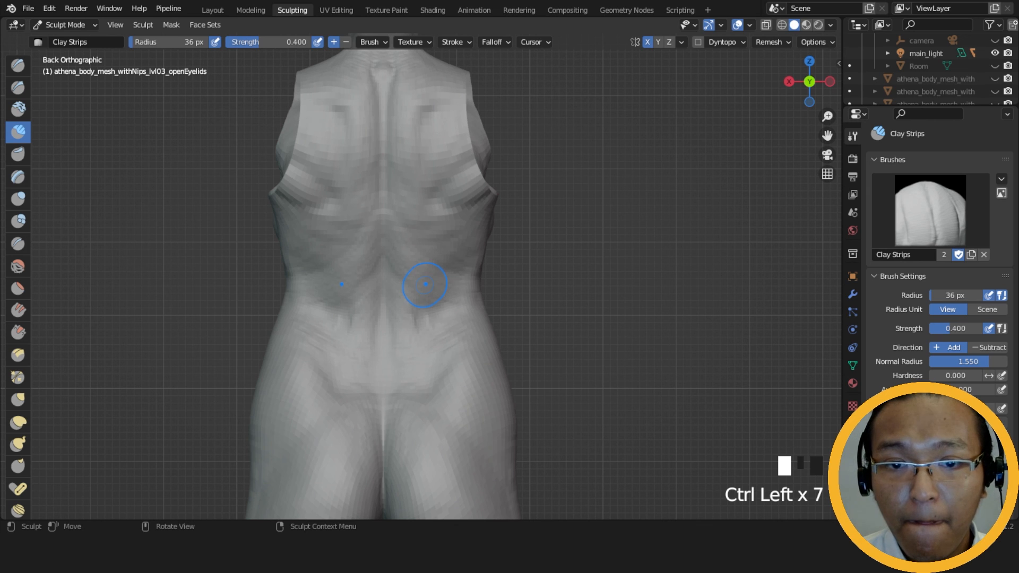
{"action": "left_click_drag", "start_coordinate": [431, 309], "coordinate": [428, 321], "text": "ctrl"}
{"action": "left_click_drag", "start_coordinate": [429, 321], "coordinate": [432, 323], "text": "ctrl"}
{"action": "left_click_drag", "start_coordinate": [432, 323], "coordinate": [437, 325], "text": "ctrl"}
Build up the spinal muscle from the waist down toward the sacrum with additive Clay Strips strokes.
{"action": "middle_click_drag", "start_coordinate": [437, 325], "coordinate": [399, 293], "text": "ctrl"}
{"action": "left_click_drag", "start_coordinate": [401, 271], "coordinate": [400, 265]}
{"action": "left_click_drag", "start_coordinate": [401, 265], "coordinate": [401, 274]}
{"action": "left_click_drag", "start_coordinate": [401, 274], "coordinate": [405, 281]}
{"action": "left_click_drag", "start_coordinate": [406, 281], "coordinate": [406, 291]}
{"action": "left_click_drag", "start_coordinate": [407, 290], "coordinate": [412, 308]}
Refine the mid-back beside the spine with short Clay Strips strokes from several angles.
{"action": "mouse_move", "coordinate": [418, 320]}
{"action": "middle_mouse_down"}
{"action": "mouse_move", "coordinate": [480, 298]}
{"action": "mouse_move", "coordinate": [391, 298]}
{"action": "middle_mouse_up"}
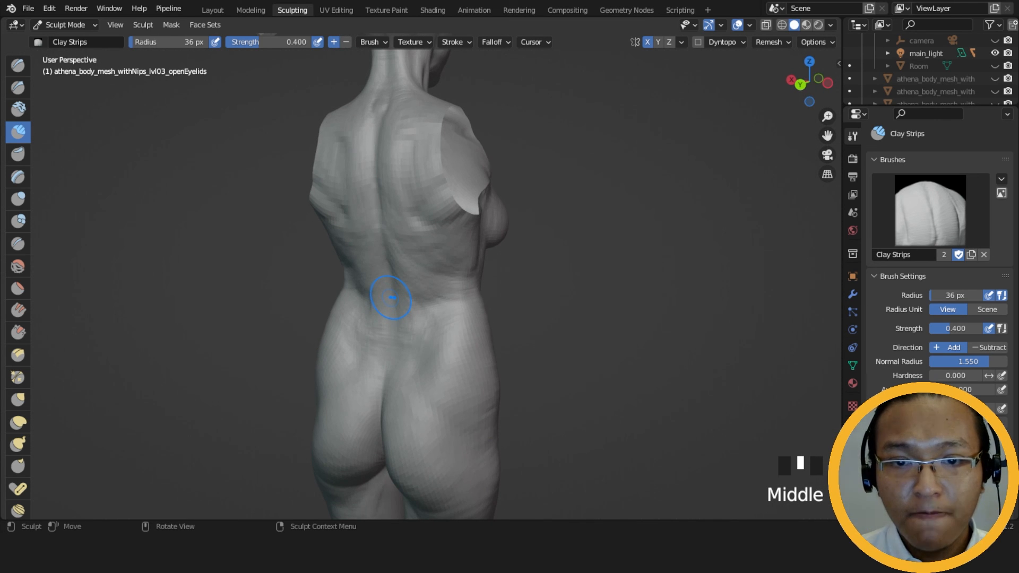
{"action": "mouse_move", "coordinate": [444, 313]}
{"action": "middle_mouse_down"}
{"action": "mouse_move", "coordinate": [454, 296]}
{"action": "mouse_move", "coordinate": [421, 271]}
{"action": "middle_mouse_up"}
{"action": "left_click_drag", "start_coordinate": [414, 264], "coordinate": [407, 256]}
{"action": "middle_click_drag", "start_coordinate": [407, 256], "coordinate": [430, 253]}
{"action": "left_click_drag", "start_coordinate": [405, 260], "coordinate": [403, 254]}
{"action": "left_click_drag", "start_coordinate": [403, 254], "coordinate": [402, 247]}
{"action": "middle_click_drag", "start_coordinate": [392, 250], "coordinate": [405, 246]}
{"action": "mouse_move", "coordinate": [405, 246]}
{"action": "left_mouse_down"}
{"action": "mouse_move", "coordinate": [420, 291]}
{"action": "mouse_move", "coordinate": [412, 277]}
{"action": "left_mouse_up"}
{"action": "middle_click_drag", "start_coordinate": [412, 278], "coordinate": [457, 288]}
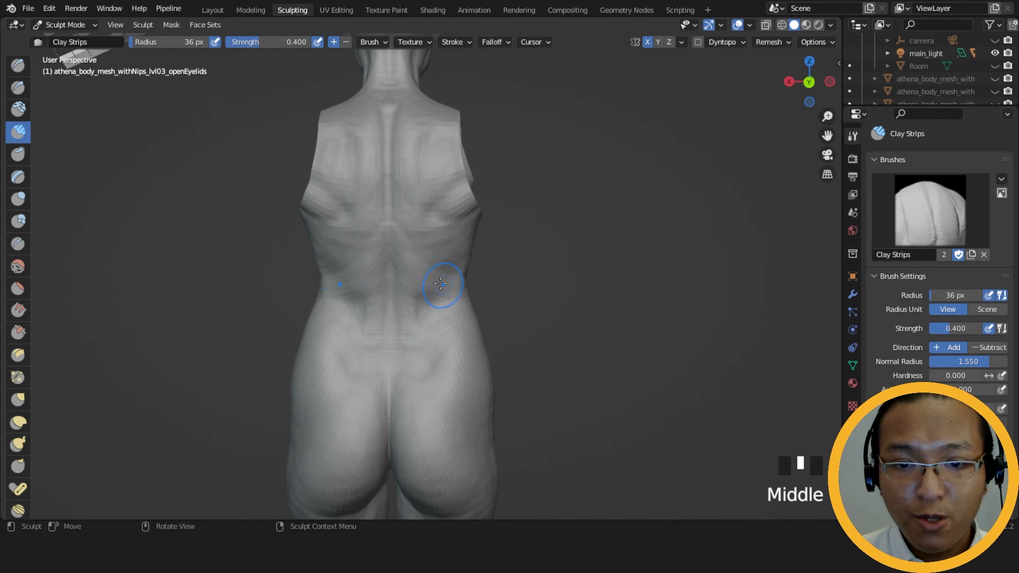
Soften the lower-back hollows at waist level and build up the area toward the sacrum with Clay Strips.
{"action": "left_click_drag", "start_coordinate": [451, 289], "coordinate": [449, 282]}
{"action": "middle_click_drag", "start_coordinate": [449, 283], "coordinate": [413, 287]}
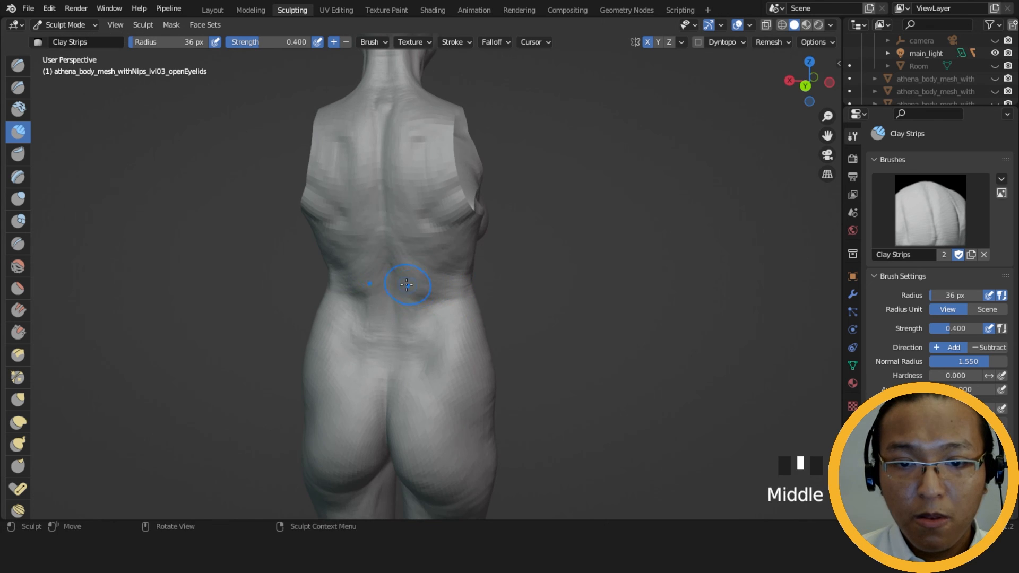
{"action": "left_click_drag", "start_coordinate": [400, 285], "coordinate": [402, 286]}
{"action": "middle_click_drag", "start_coordinate": [402, 285], "coordinate": [413, 281]}
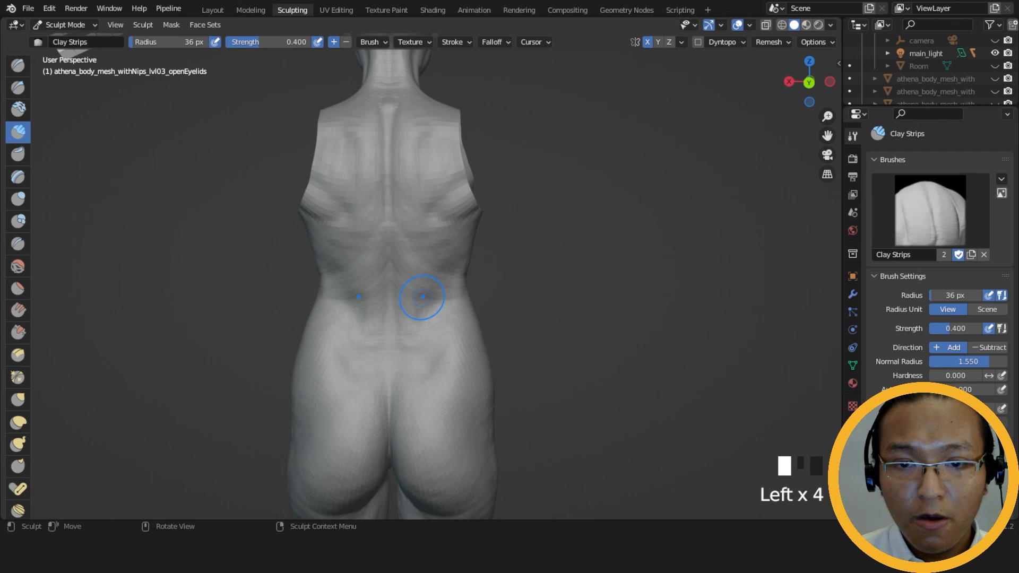
{"action": "middle_click_drag", "start_coordinate": [423, 297], "coordinate": [425, 276], "text": "alt"}
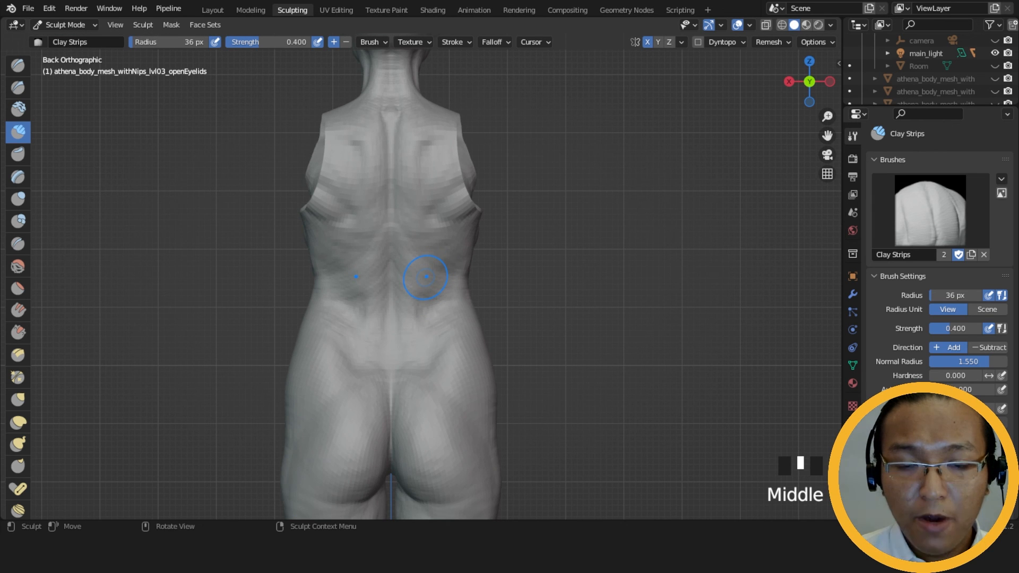
{"action": "mouse_move", "coordinate": [427, 297]}
{"action": "left_mouse_down"}
{"action": "mouse_move", "coordinate": [411, 292]}
{"action": "mouse_move", "coordinate": [423, 296]}
{"action": "mouse_move", "coordinate": [409, 332]}
{"action": "mouse_move", "coordinate": [420, 307]}
{"action": "mouse_move", "coordinate": [407, 289]}
{"action": "mouse_move", "coordinate": [403, 330]}
{"action": "left_mouse_up"}
{"action": "middle_click_drag", "start_coordinate": [408, 353], "coordinate": [414, 353]}
{"action": "mouse_move", "coordinate": [414, 352]}
{"action": "left_mouse_down"}
{"action": "mouse_move", "coordinate": [402, 333]}
{"action": "mouse_move", "coordinate": [406, 343]}
{"action": "left_mouse_up"}
Carve the sacrum area along the base of the spine with subtractive Clay Strips strokes.
{"action": "mouse_move", "coordinate": [368, 377]}
{"action": "middle_mouse_down"}
{"action": "mouse_move", "coordinate": [381, 342]}
{"action": "mouse_move", "coordinate": [489, 303]}
{"action": "mouse_move", "coordinate": [405, 339]}
{"action": "middle_mouse_up"}
{"action": "left_click_drag", "start_coordinate": [404, 339], "coordinate": [399, 330], "text": "ctrl"}
{"action": "left_click_drag", "start_coordinate": [399, 330], "coordinate": [398, 338], "text": "ctrl"}
{"action": "mouse_move", "coordinate": [398, 338]}
{"action": "left_mouse_down", "text": "ctrl"}
{"action": "mouse_move", "coordinate": [421, 409]}
{"action": "mouse_move", "coordinate": [416, 401]}
{"action": "left_mouse_up", "text": "ctrl"}
{"action": "middle_click_drag", "start_coordinate": [416, 402], "coordinate": [391, 358]}
{"action": "mouse_move", "coordinate": [391, 358]}
{"action": "left_mouse_down", "text": "ctrl"}
{"action": "mouse_move", "coordinate": [393, 342]}
{"action": "mouse_move", "coordinate": [398, 352]}
{"action": "mouse_move", "coordinate": [377, 345]}
{"action": "mouse_move", "coordinate": [389, 347]}
{"action": "left_mouse_up", "text": "ctrl"}
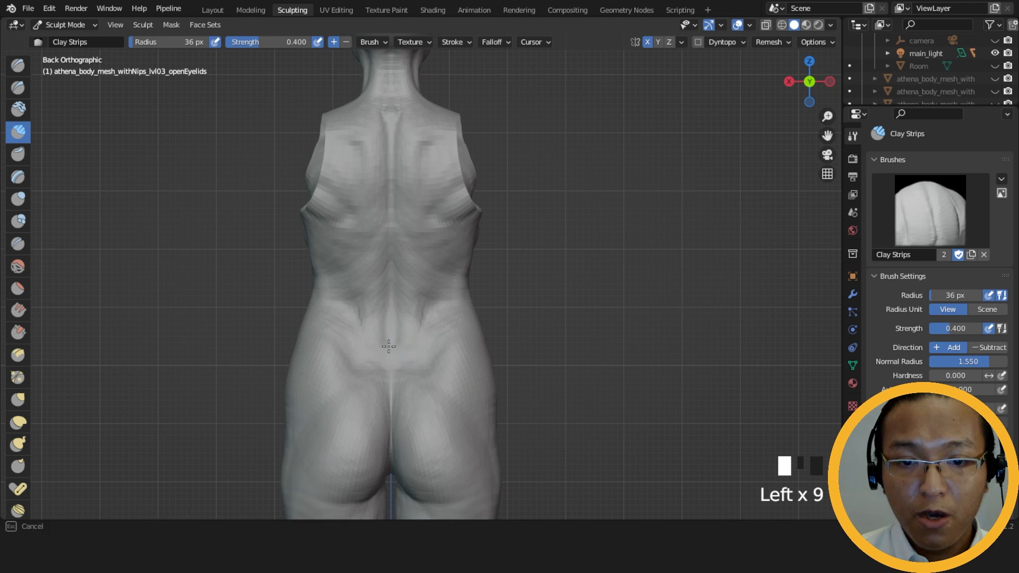
Try another Clay Strips stroke on the lower back and undo the last three strokes.
{"action": "middle_click_drag", "start_coordinate": [389, 346], "coordinate": [430, 368]}
{"action": "mouse_move", "coordinate": [430, 369]}
{"action": "left_mouse_down"}
{"action": "mouse_move", "coordinate": [382, 341]}
{"action": "mouse_move", "coordinate": [432, 314]}
{"action": "left_mouse_up"}
{"action": "key", "text": "ctrl+z"}
{"action": "key", "text": "ctrl+z"}
{"action": "key", "text": "ctrl+z"}
Touch up the back of the waist with Clay Strips and carve the lower back above the buttocks from several angles.
{"action": "mouse_move", "coordinate": [432, 319]}
{"action": "middle_mouse_down", "text": "shift"}
{"action": "mouse_move", "coordinate": [417, 298]}
{"action": "mouse_move", "coordinate": [398, 299]}
{"action": "middle_mouse_up", "text": "shift"}
{"action": "mouse_move", "coordinate": [398, 298]}
{"action": "left_mouse_down", "text": "ctrl"}
{"action": "mouse_move", "coordinate": [398, 307]}
{"action": "mouse_move", "coordinate": [378, 300]}
{"action": "mouse_move", "coordinate": [377, 287]}
{"action": "left_mouse_up", "text": "ctrl"}
{"action": "mouse_move", "coordinate": [377, 287]}
{"action": "middle_mouse_down"}
{"action": "mouse_move", "coordinate": [376, 275]}
{"action": "mouse_move", "coordinate": [539, 321]}
{"action": "mouse_move", "coordinate": [447, 241]}
{"action": "middle_mouse_up"}
{"action": "left_click_drag", "start_coordinate": [448, 241], "coordinate": [461, 245]}
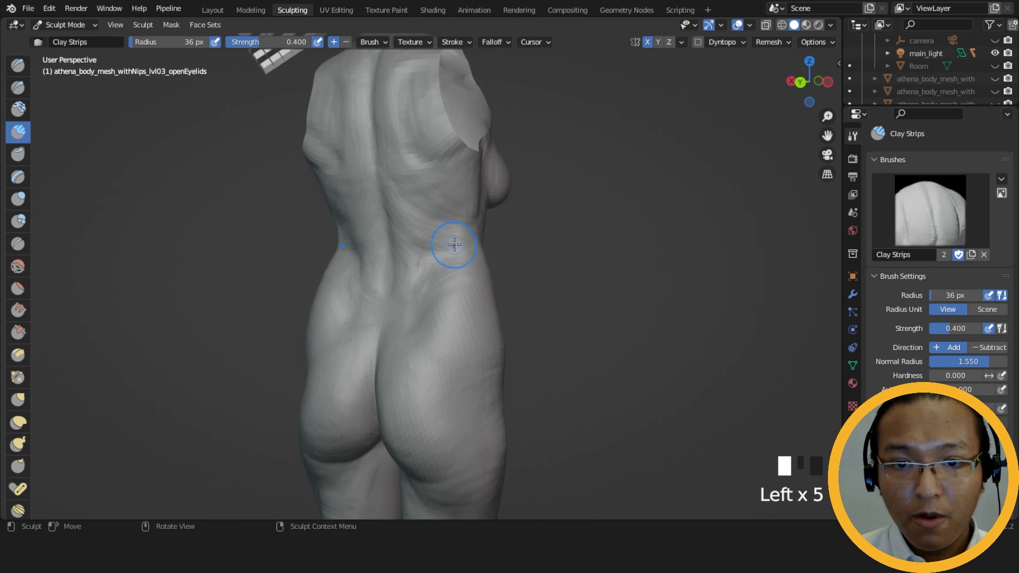
{"action": "middle_click_drag", "start_coordinate": [469, 256], "coordinate": [510, 227]}
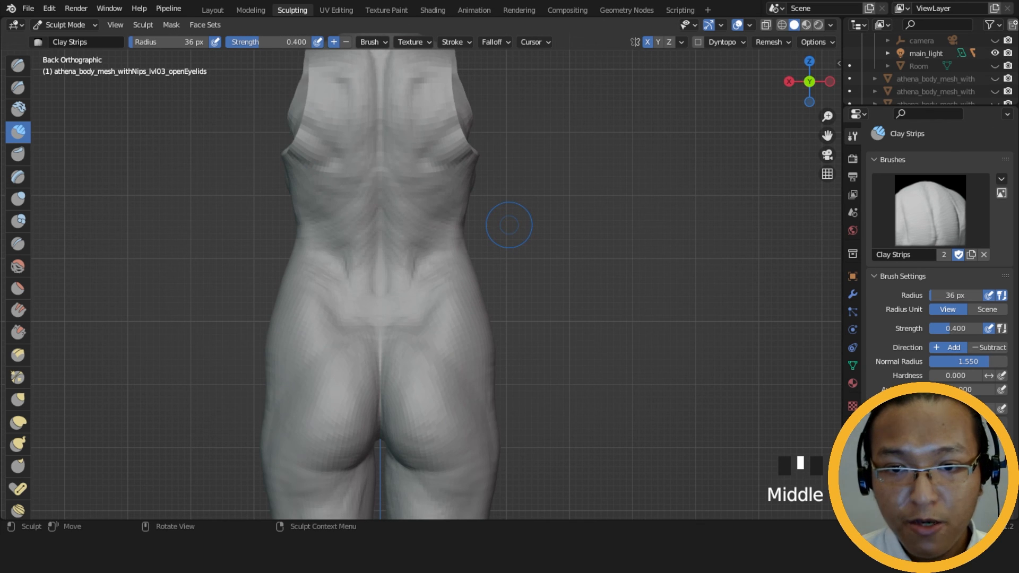
{"action": "middle_click_drag", "start_coordinate": [427, 257], "coordinate": [405, 257]}
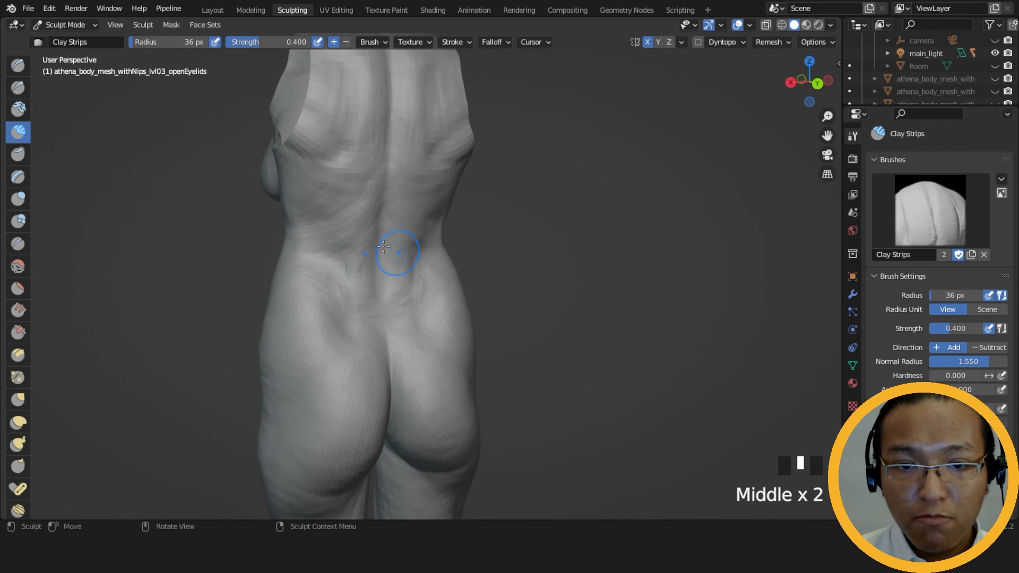
{"action": "left_click_drag", "start_coordinate": [337, 266], "coordinate": [331, 261], "text": "ctrl"}
{"action": "left_click_drag", "start_coordinate": [385, 300], "coordinate": [353, 321], "text": "ctrl"}
Reveal the hidden arms and preview the whole body from the front in rendered shading, returning to solid shading.
{"action": "mouse_move", "coordinate": [352, 321]}
{"action": "middle_mouse_down"}
{"action": "mouse_move", "coordinate": [378, 286]}
{"action": "mouse_move", "coordinate": [504, 341]}
{"action": "mouse_move", "coordinate": [557, 345]}
{"action": "mouse_move", "coordinate": [551, 378]}
{"action": "middle_mouse_up"}
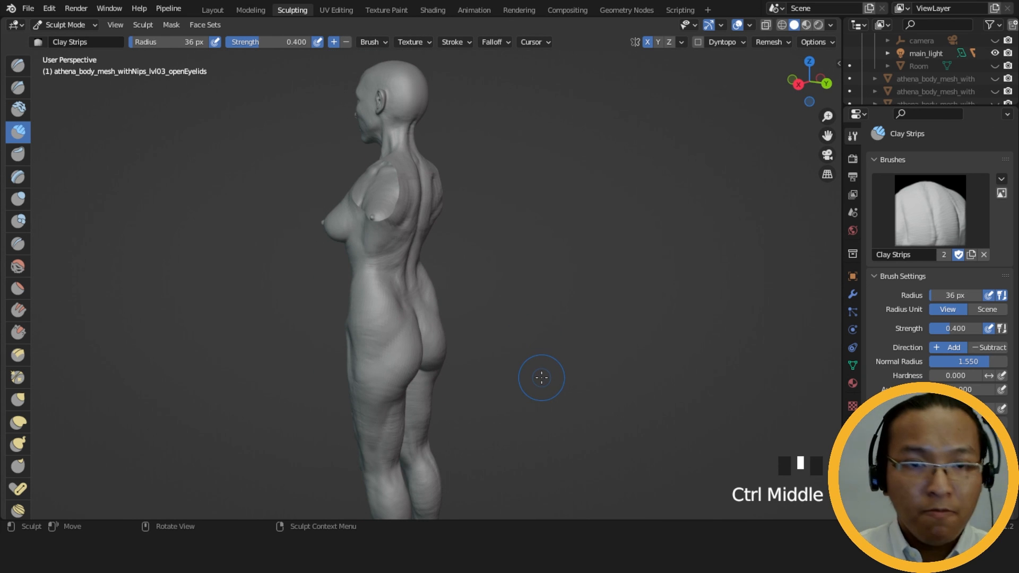
{"action": "key", "text": "alt+h"}
{"action": "middle_click_drag", "start_coordinate": [527, 375], "coordinate": [642, 313]}
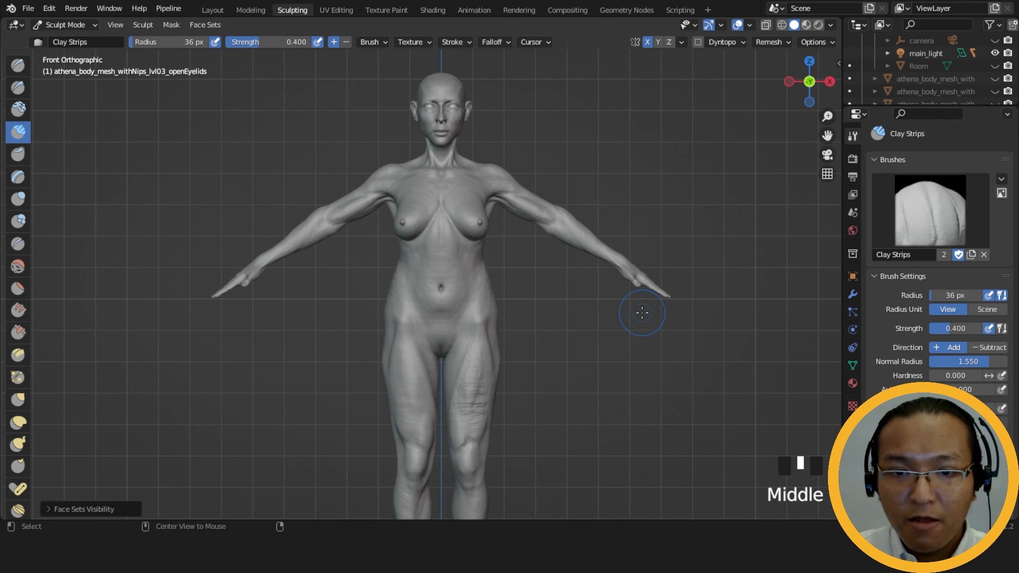
{"action": "left_click", "coordinate": [820, 25]}
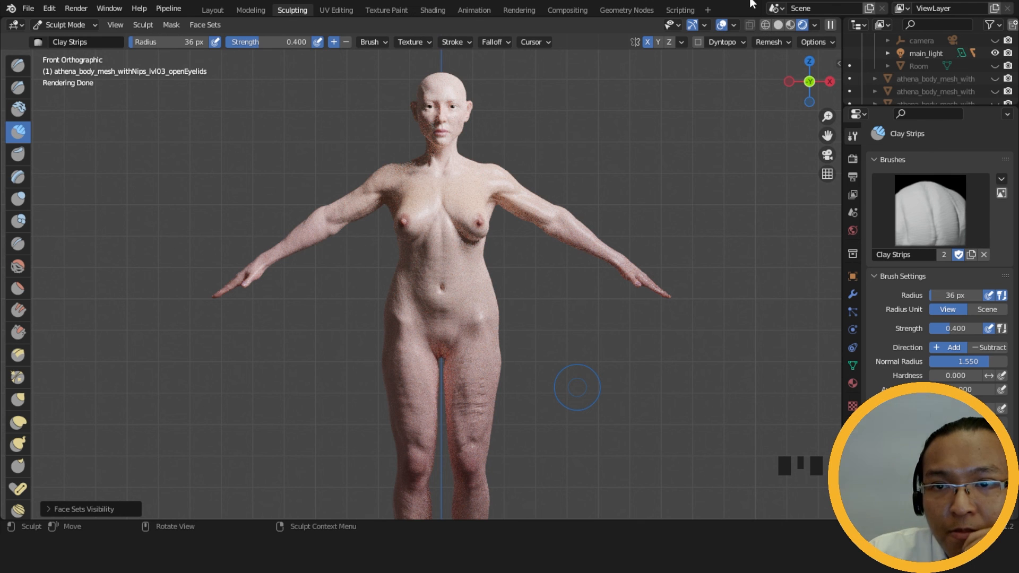
{"action": "left_click", "coordinate": [778, 26]}
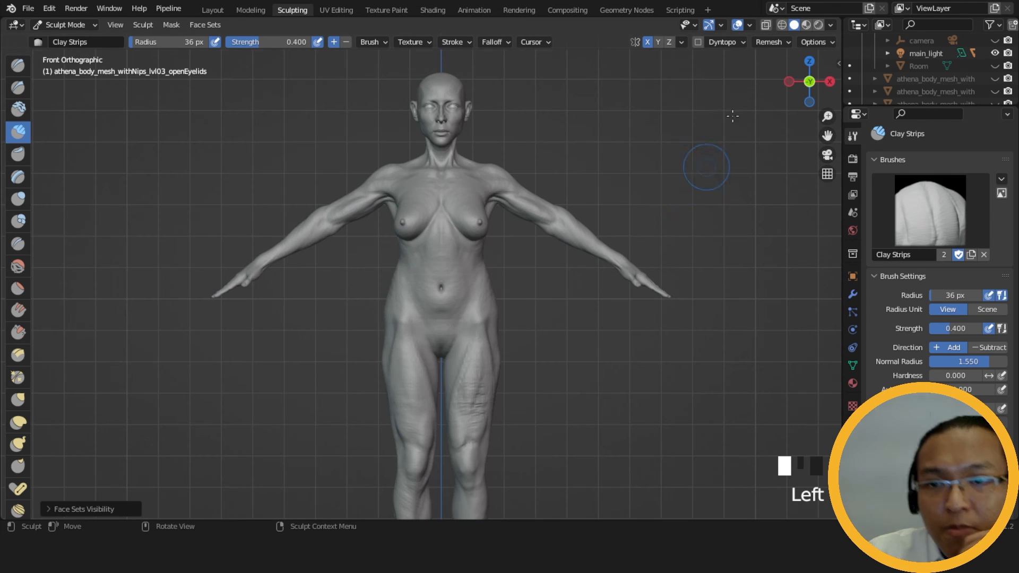
Save the file as athena_recording_001.blend and switch to the Layout workspace with the full figure in view.
{"action": "left_click", "coordinate": [212, 10]}
{"action": "scroll", "coordinate": [635, 281], "scroll_direction": "down", "scroll_amount": 4}
{"action": "middle_click_drag", "start_coordinate": [590, 295], "coordinate": [627, 291]}
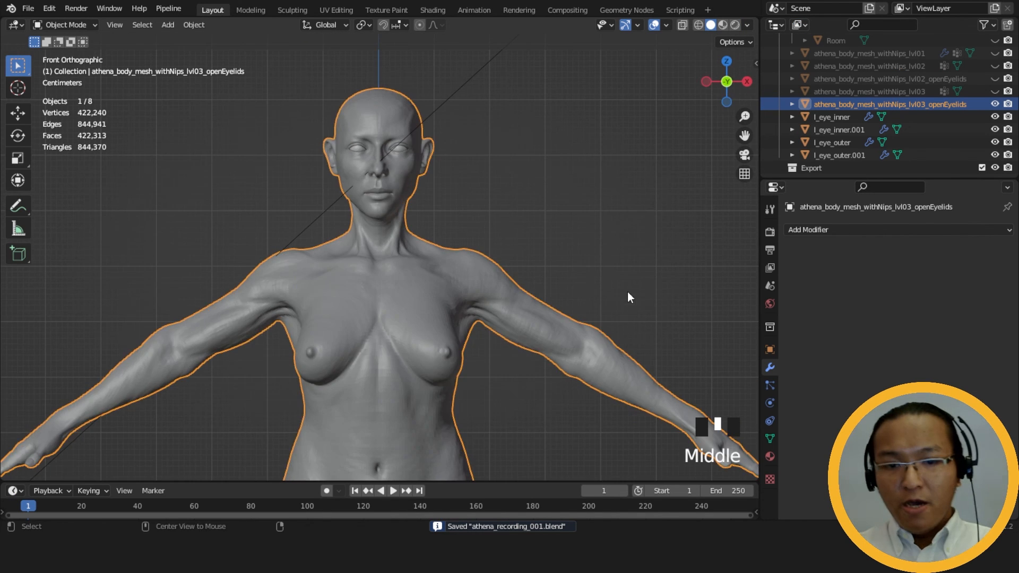
{"action": "scroll", "coordinate": [608, 304], "scroll_direction": "down", "scroll_amount": 9}
{"action": "scroll", "coordinate": [614, 278], "scroll_direction": "up", "scroll_amount": 4}
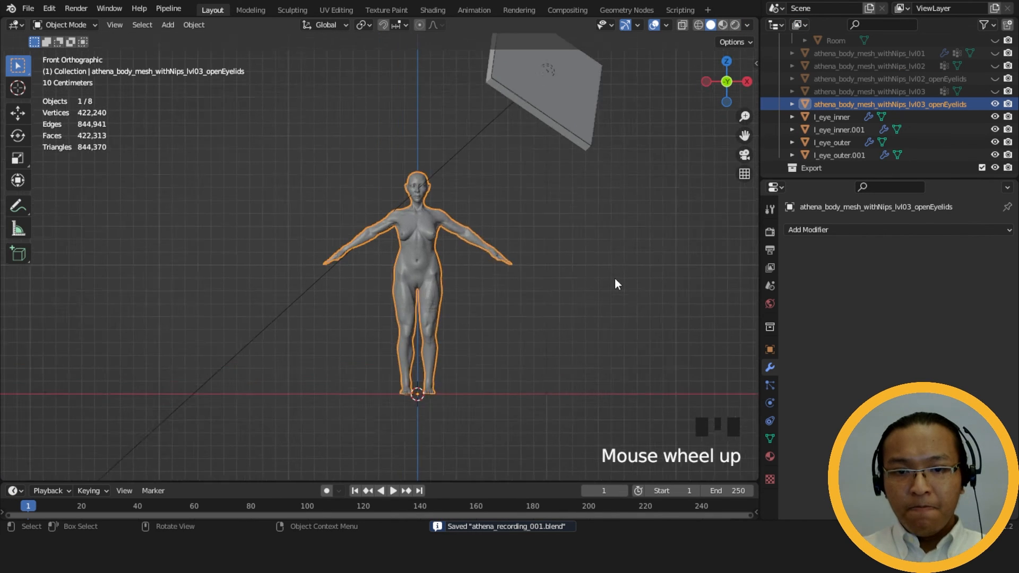
Turn on rendered shading, deselect the body mesh and examine the full figure from the front and side.
{"action": "left_click", "coordinate": [735, 25]}
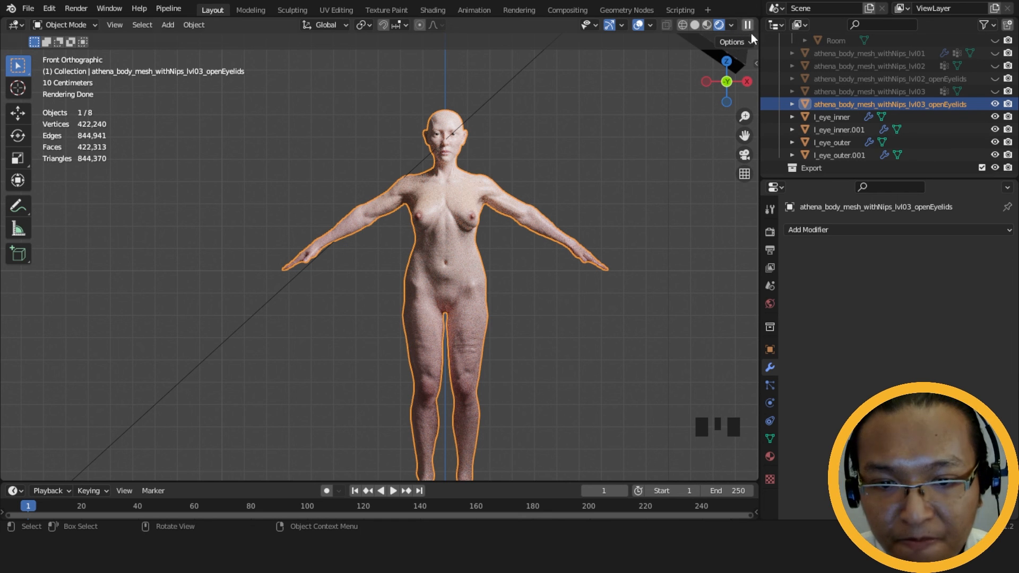
{"action": "scroll", "coordinate": [562, 350], "scroll_direction": "up", "scroll_amount": 3}
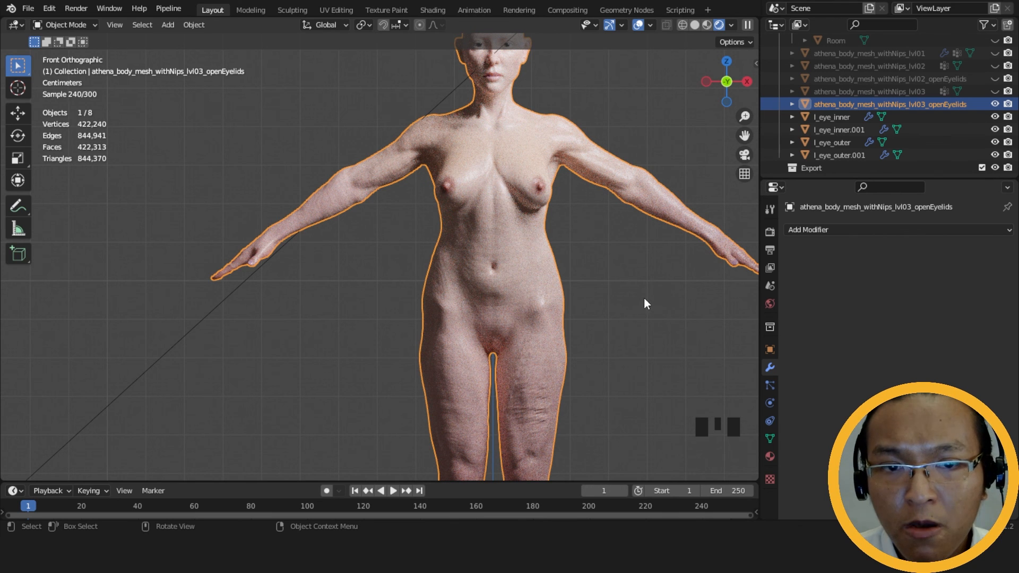
{"action": "scroll", "coordinate": [644, 302], "scroll_direction": "down", "scroll_amount": 2}
{"action": "middle_click_drag", "start_coordinate": [640, 390], "coordinate": [438, 305], "text": "shift"}
{"action": "scroll", "coordinate": [602, 299], "scroll_direction": "down", "scroll_amount": 1}
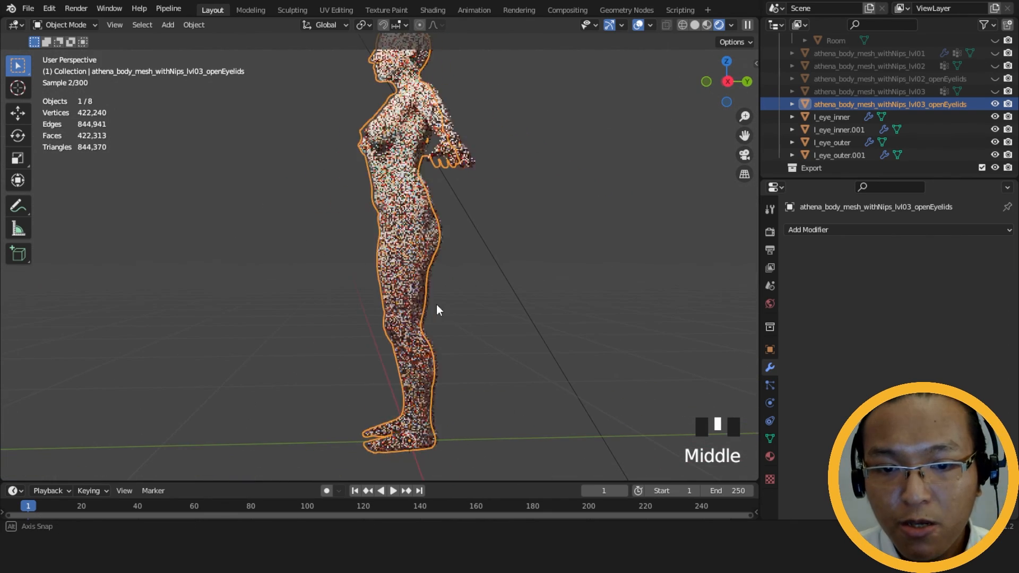
{"action": "left_click", "coordinate": [607, 330]}
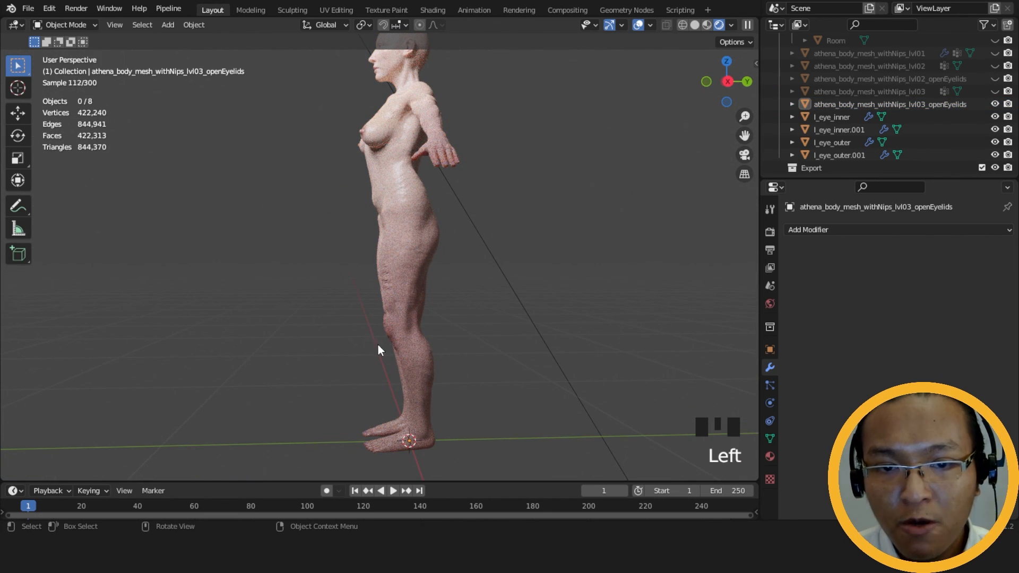
{"action": "middle_click_drag", "start_coordinate": [378, 343], "coordinate": [548, 316]}
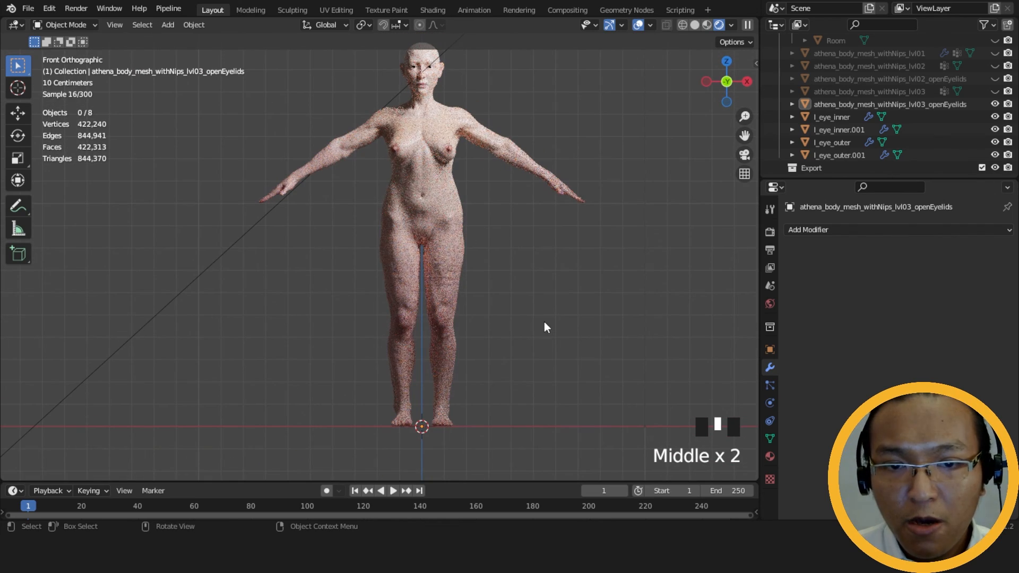
{"action": "middle_click_drag", "start_coordinate": [551, 317], "coordinate": [505, 362], "text": "shift"}
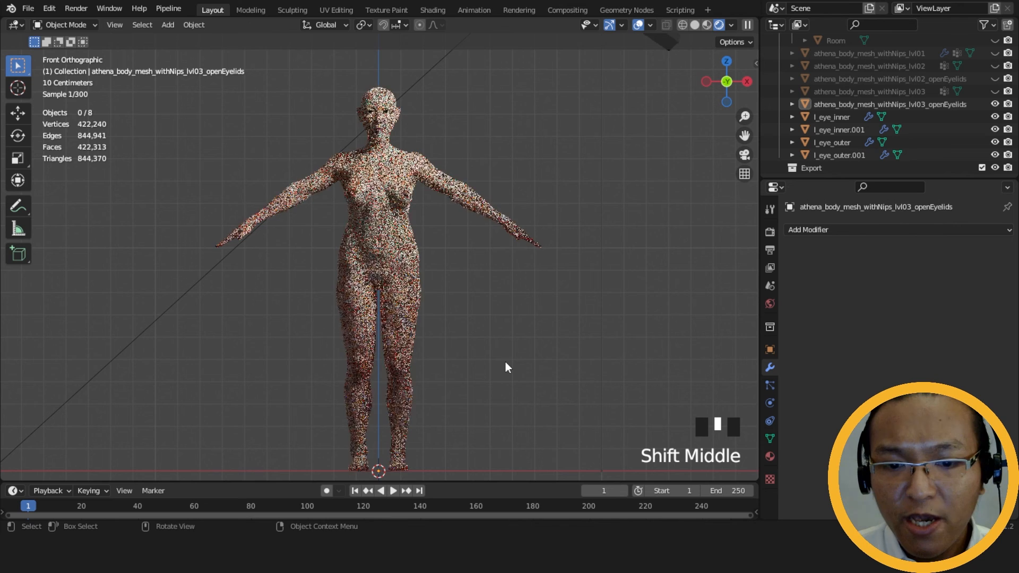